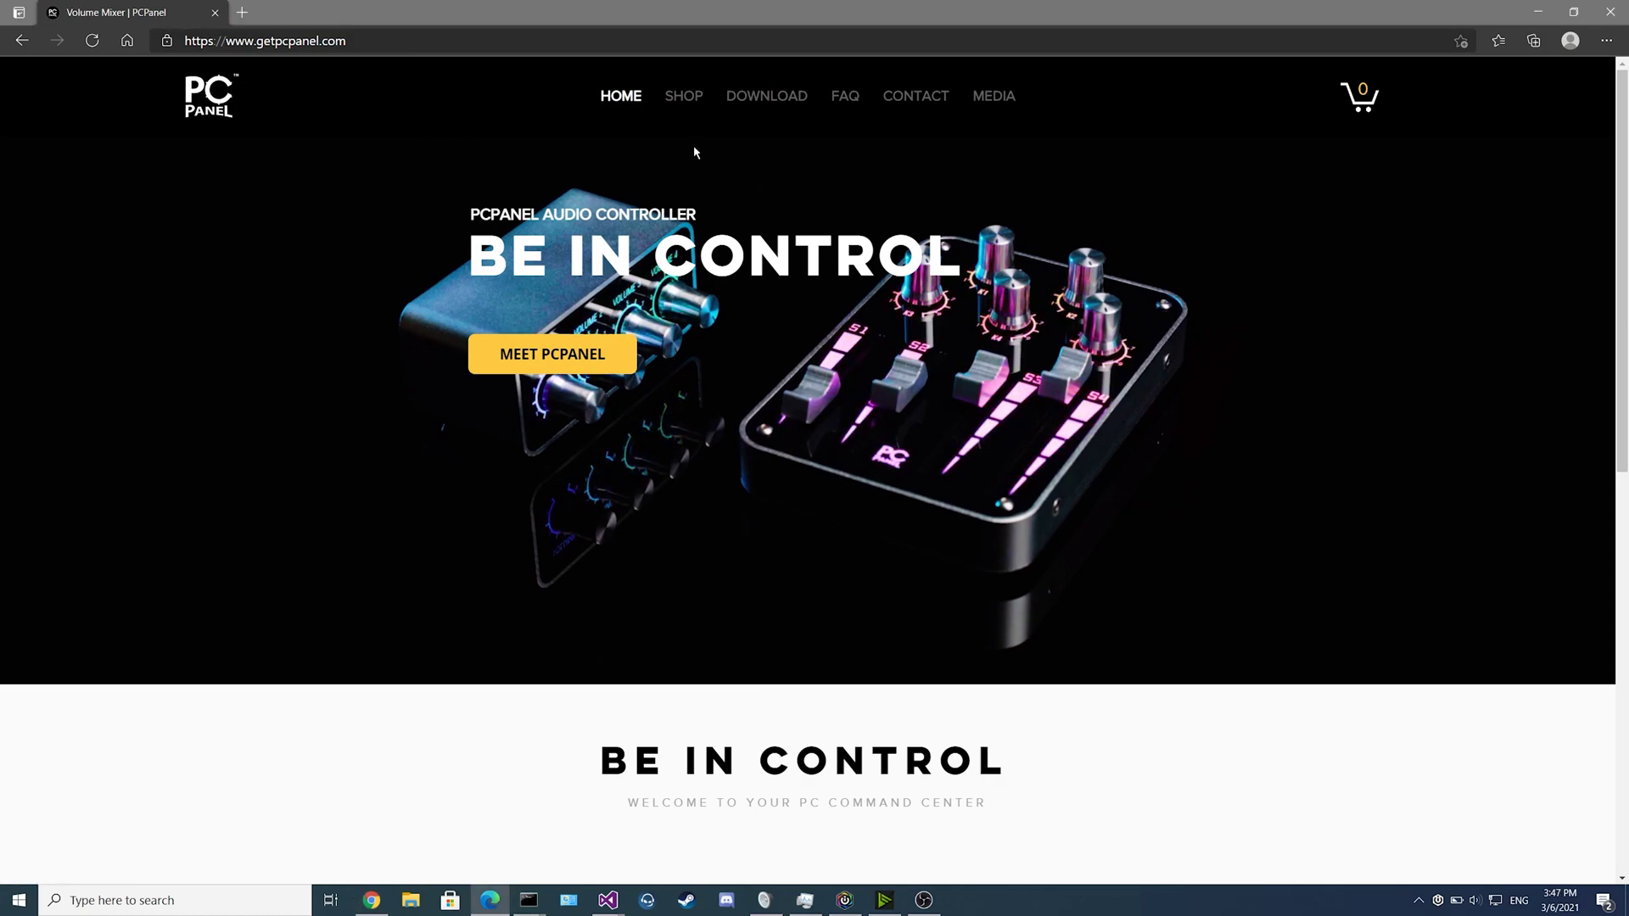
Download the PCPanel RGB installer 2.0.12 from the website's download page.
click(754, 102)
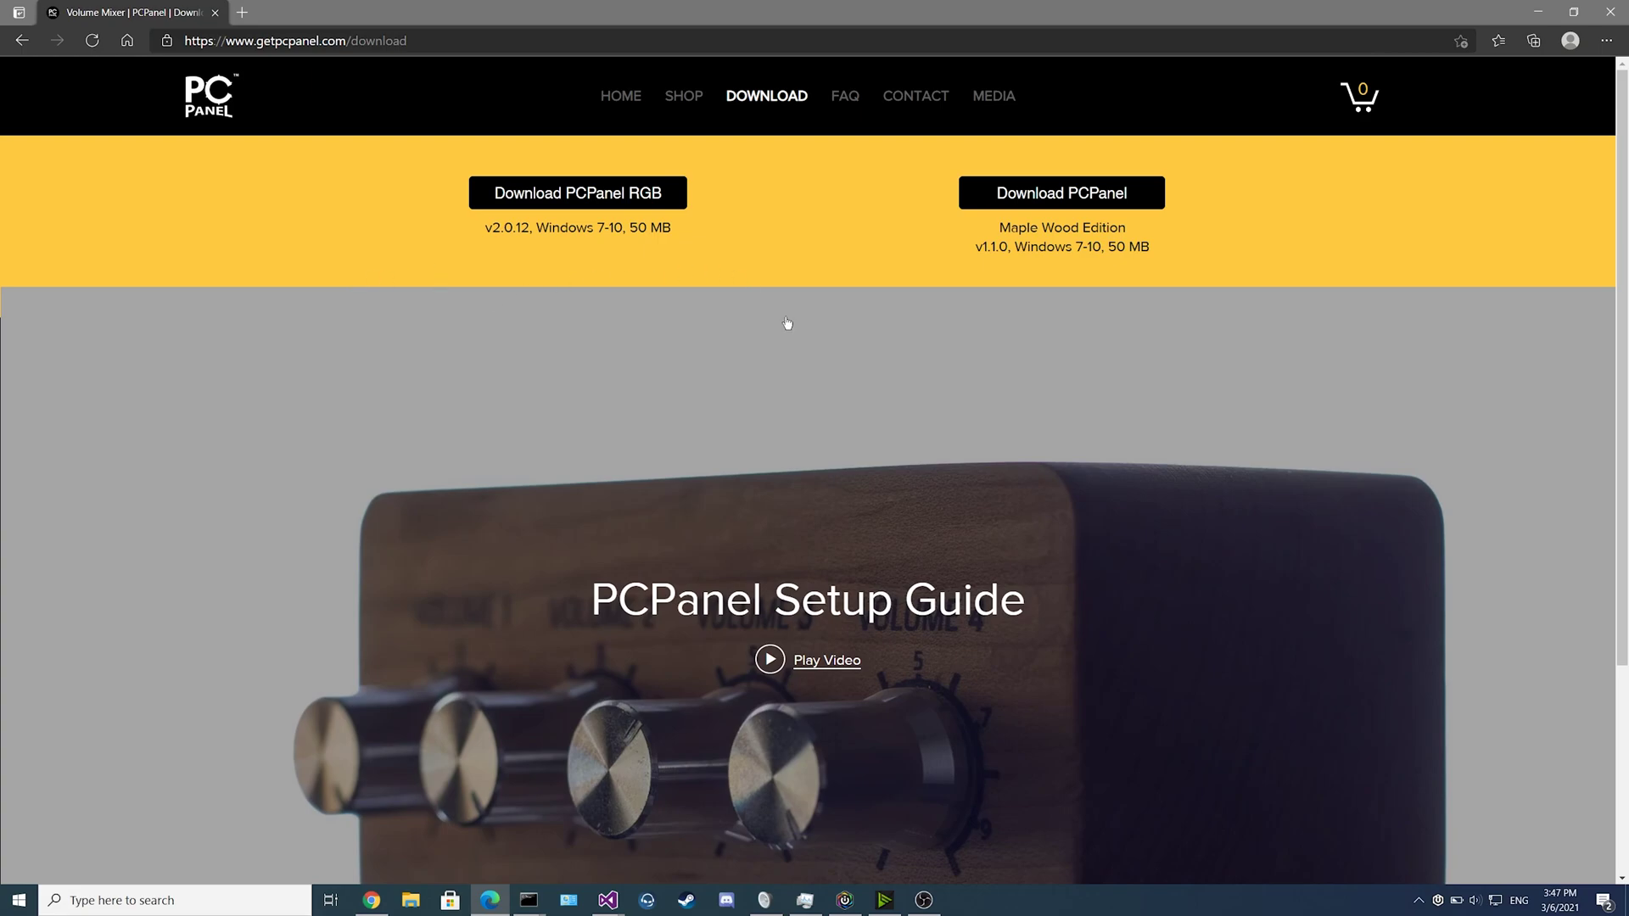
click(537, 199)
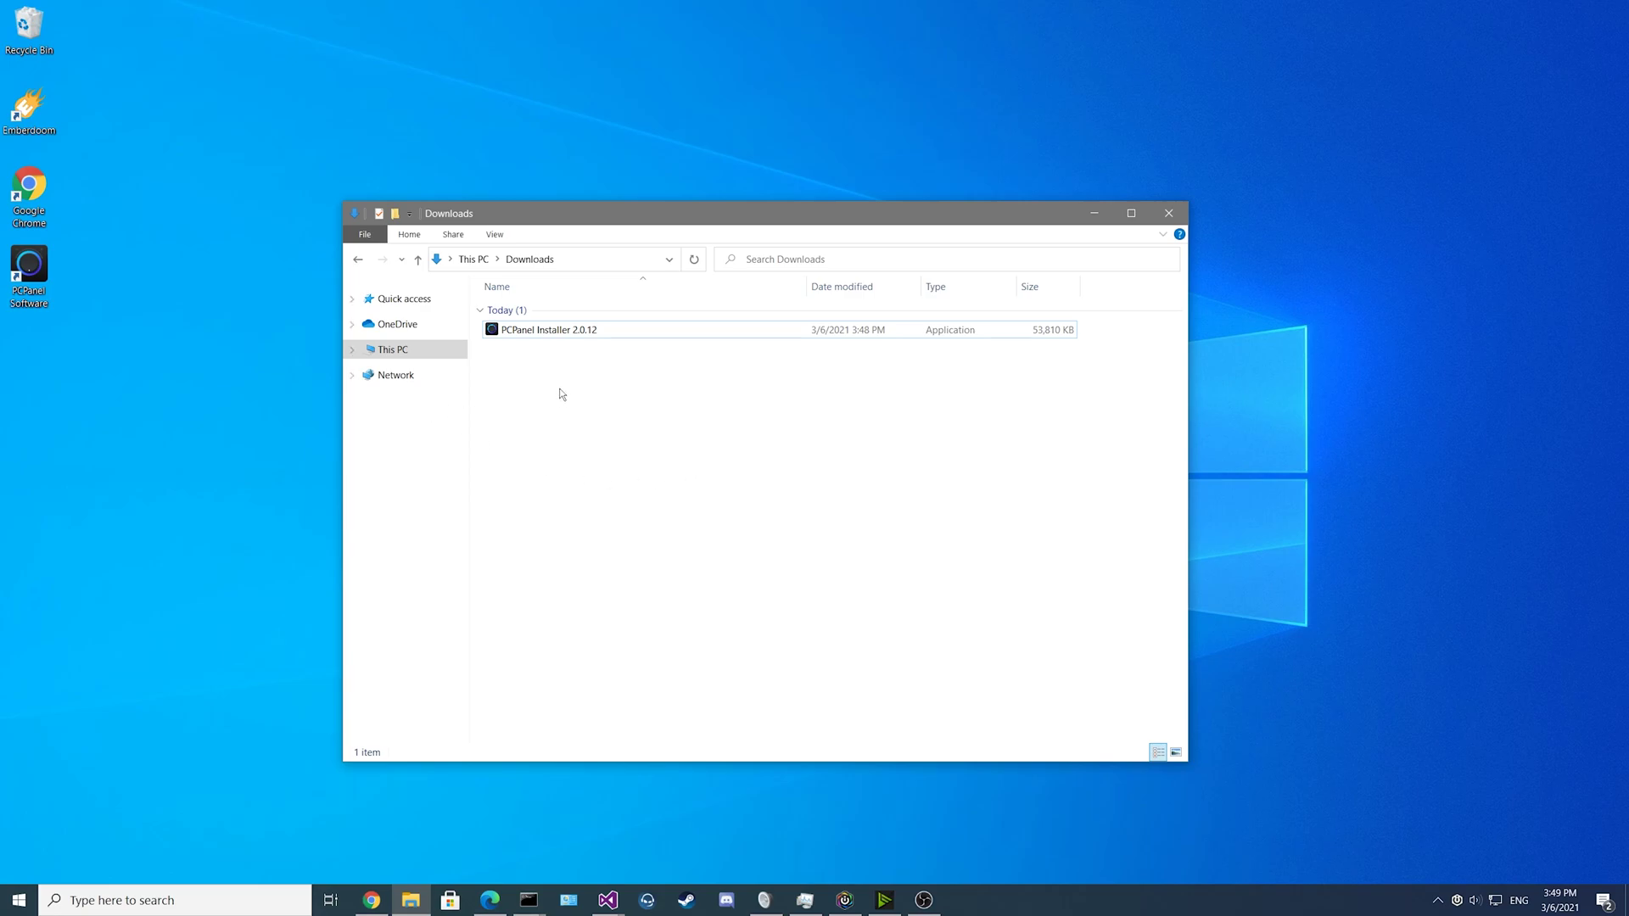
Run the downloaded installer past the SmartScreen warning and accept the license agreement.
double_click(548, 331)
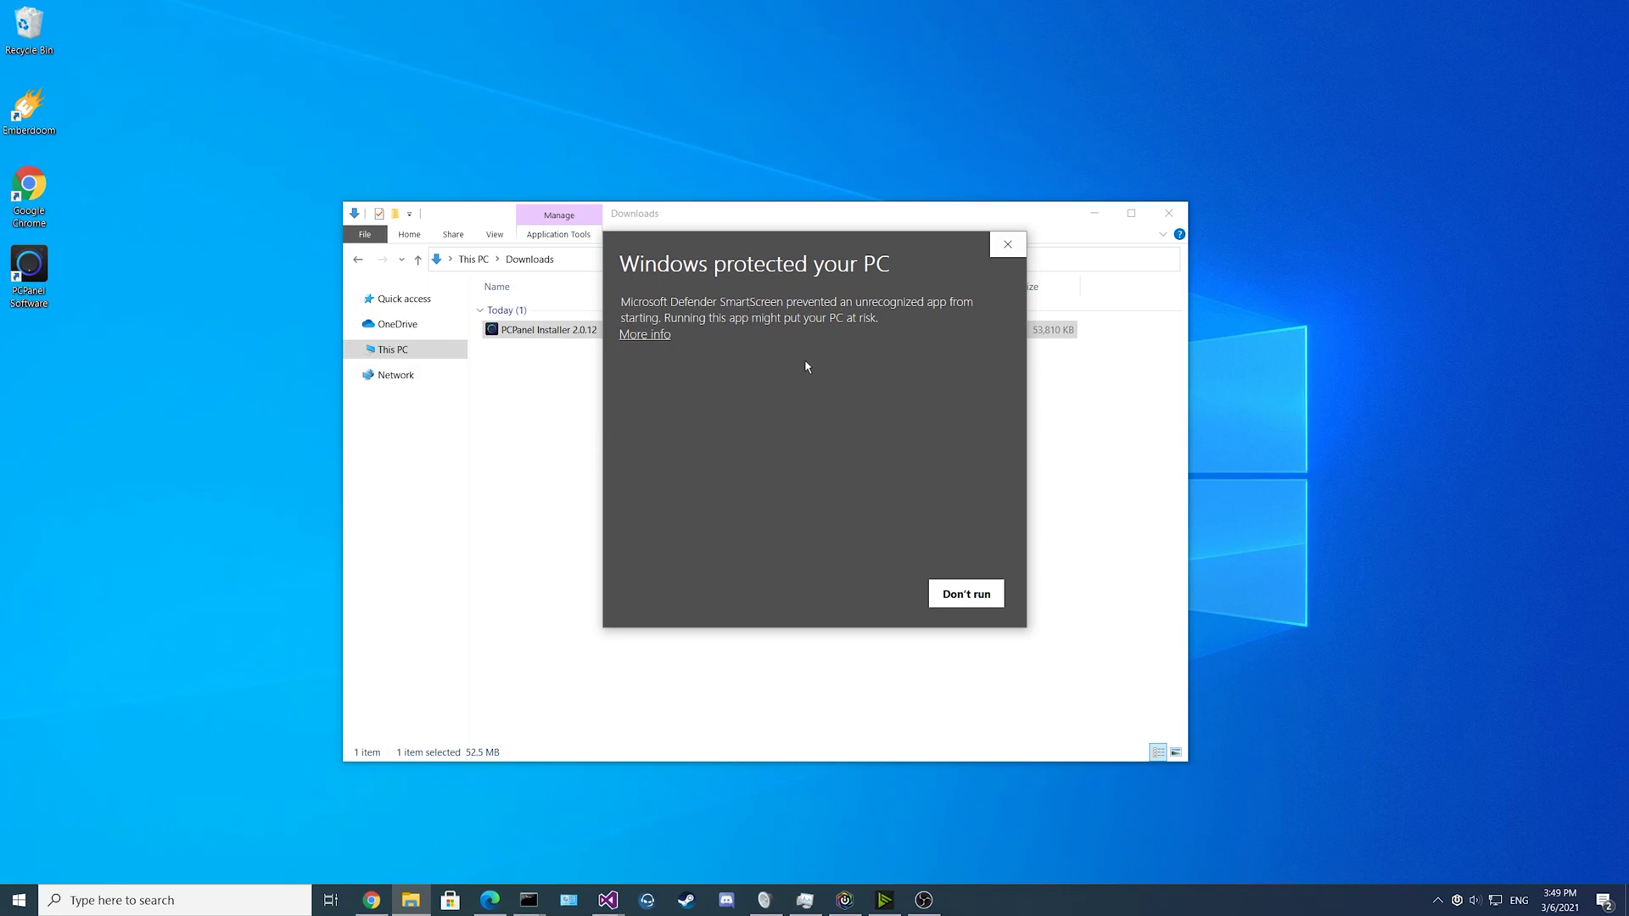
click(631, 337)
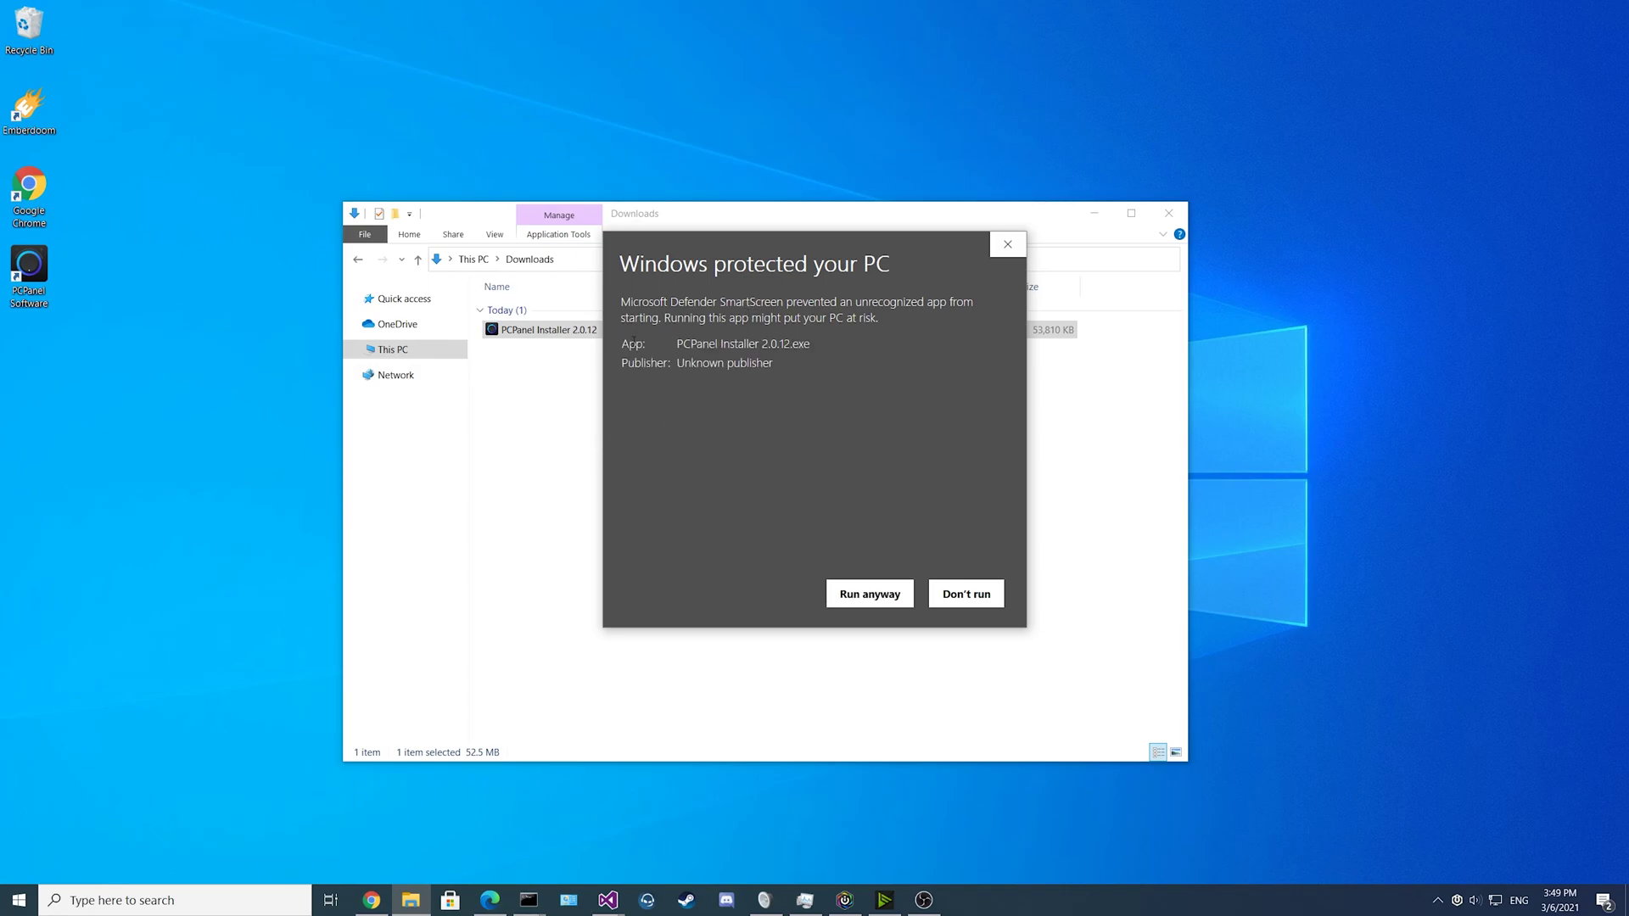
click(870, 594)
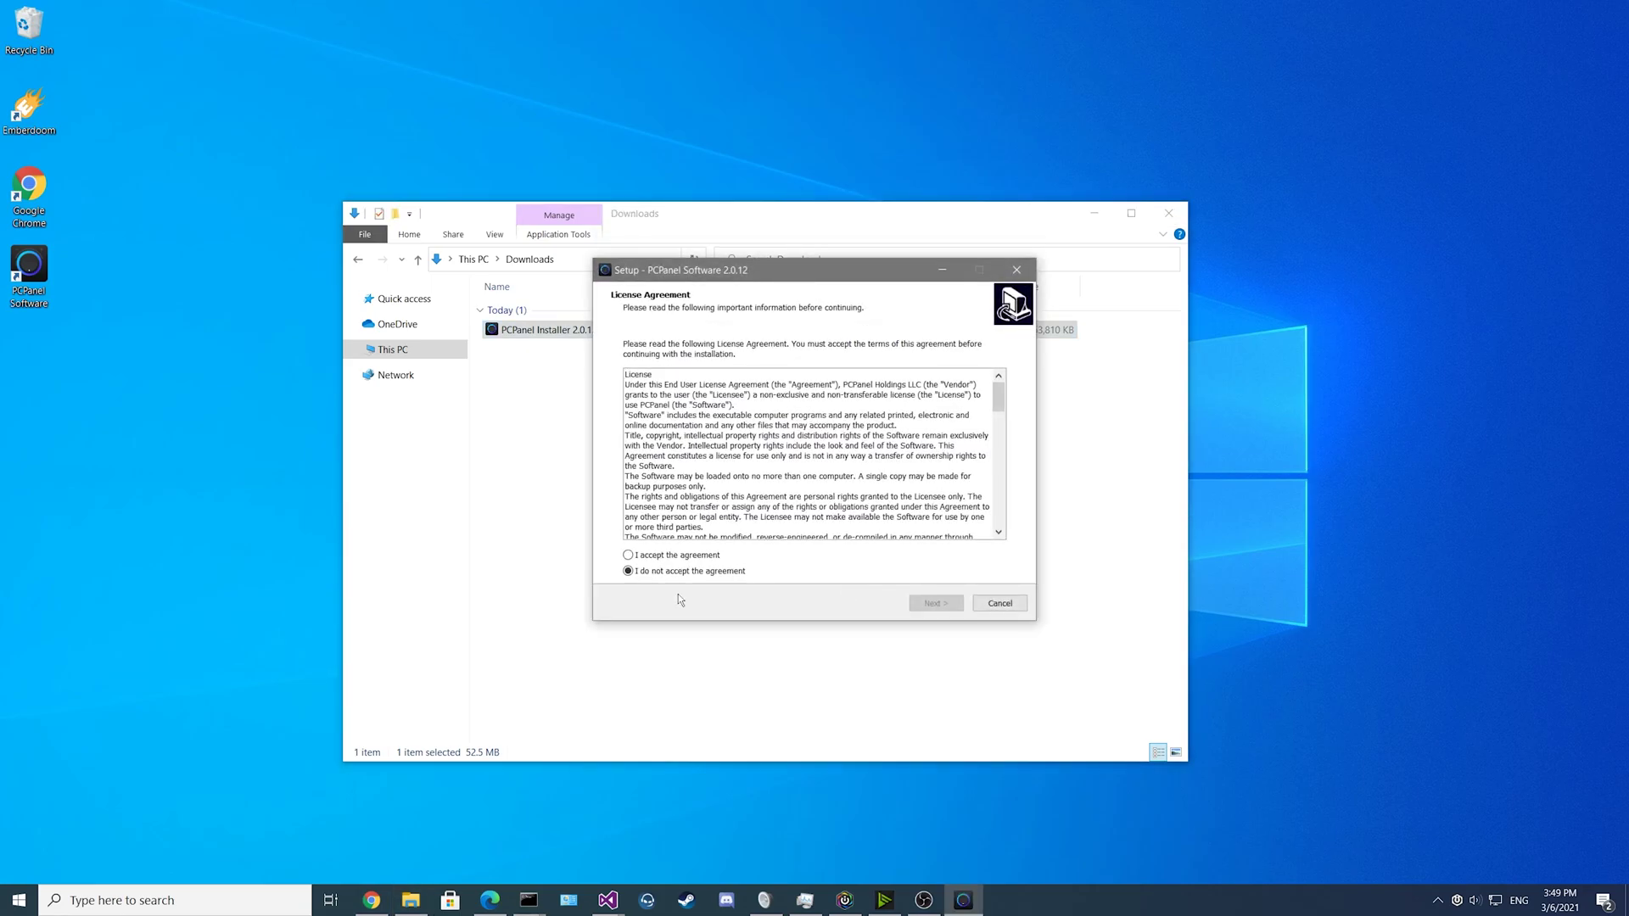
click(666, 556)
click(931, 604)
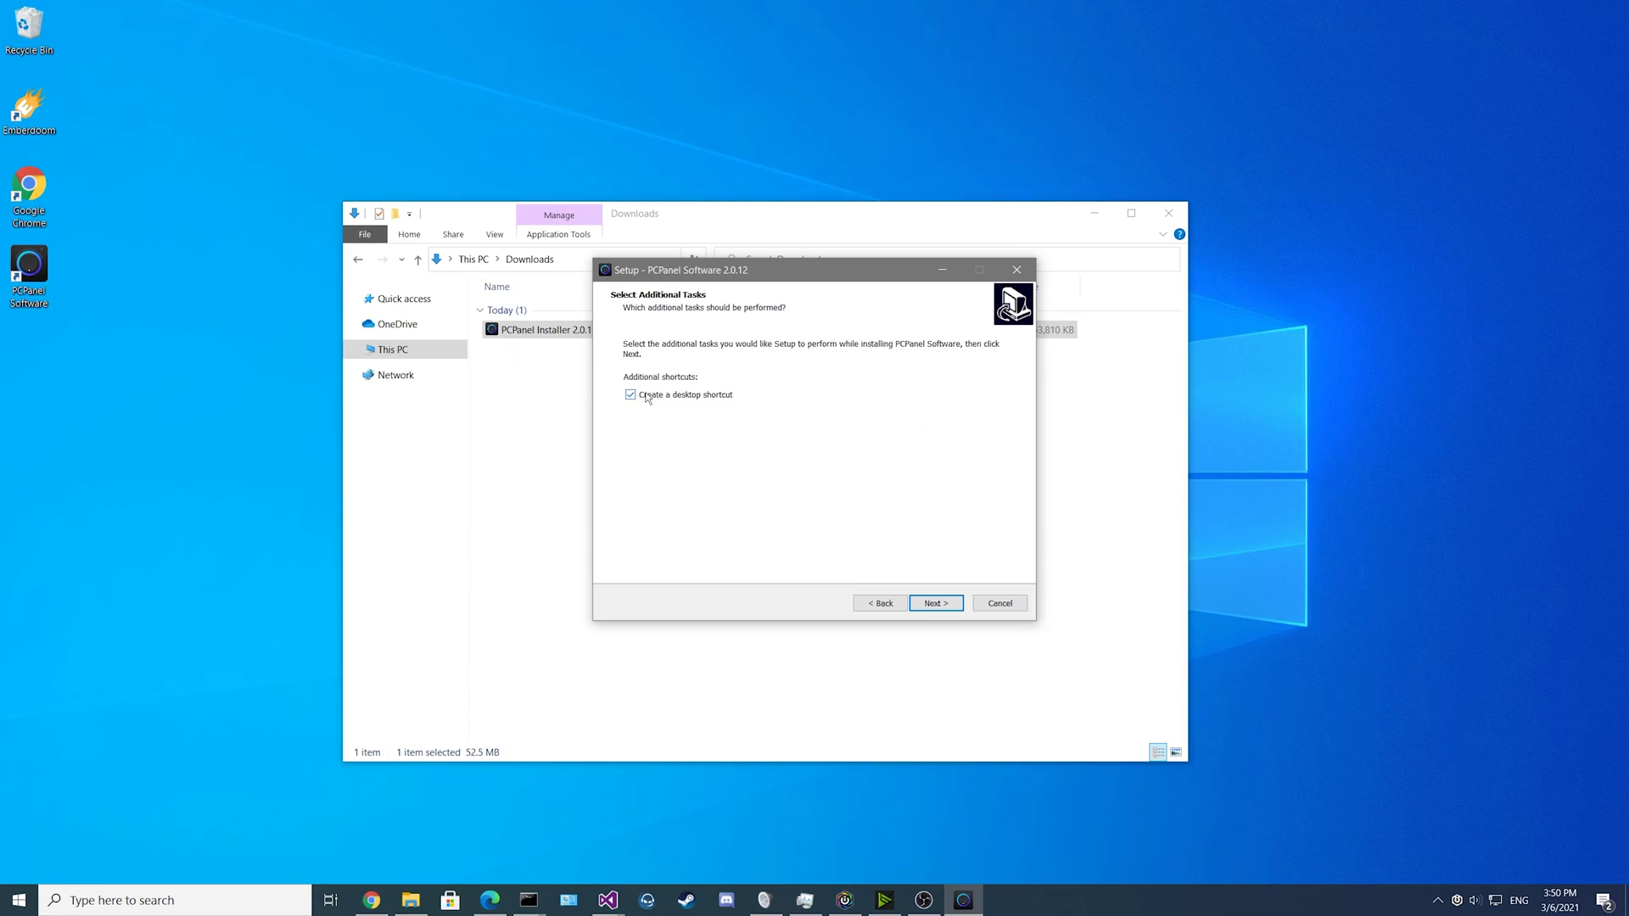
Keep the desktop shortcut, install PCPanel Software, and finish setup to launch it.
click(934, 604)
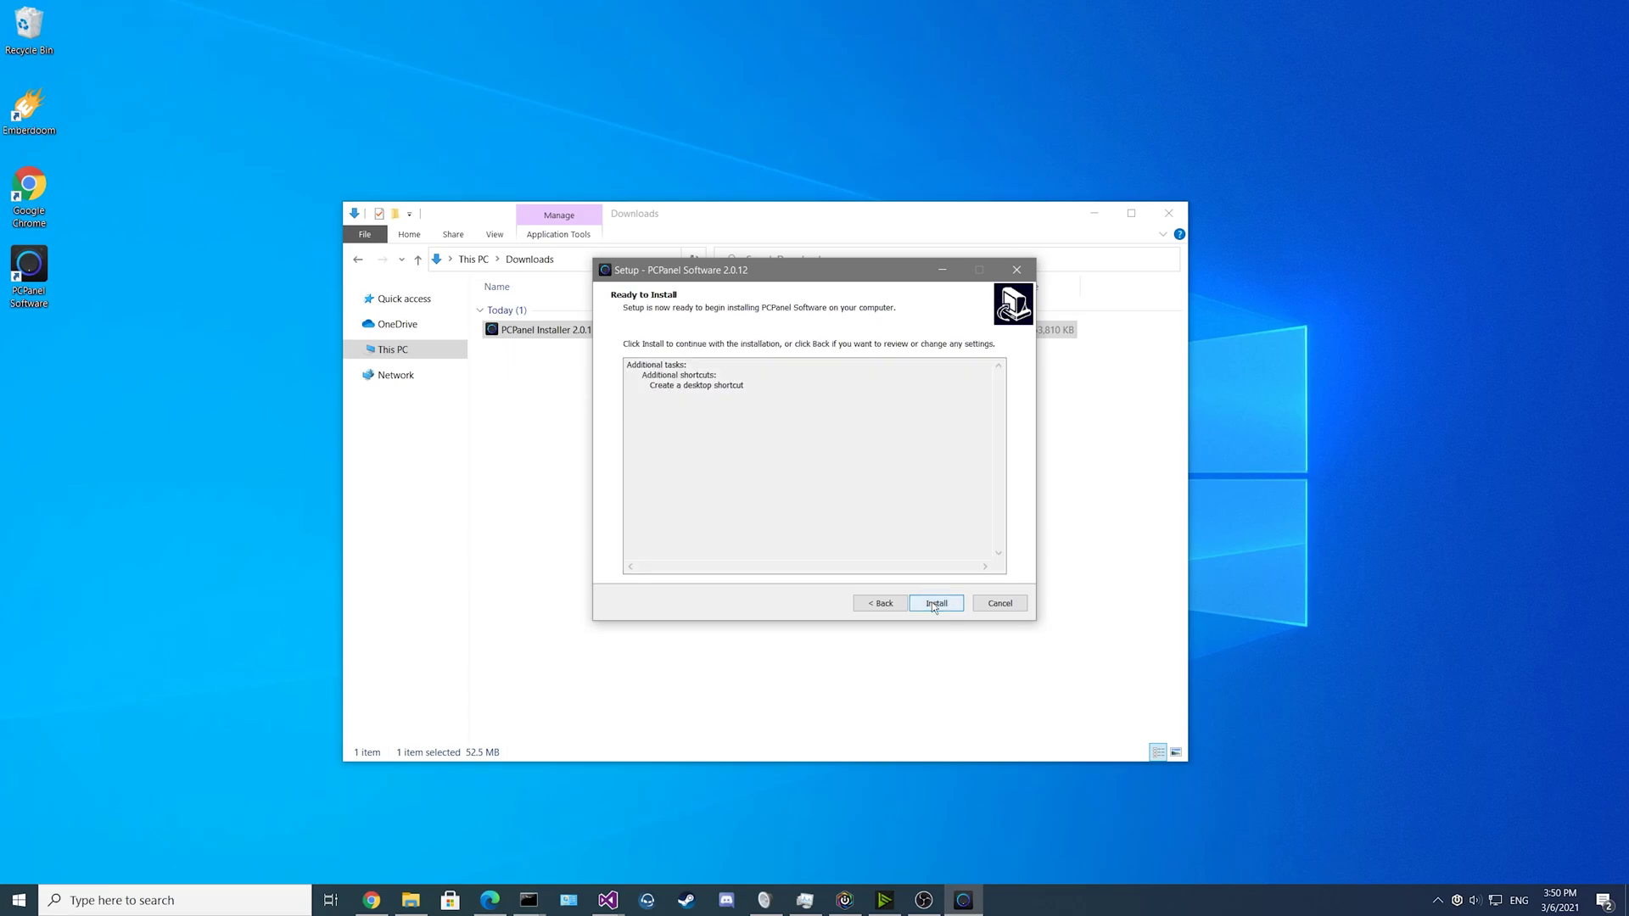
click(933, 604)
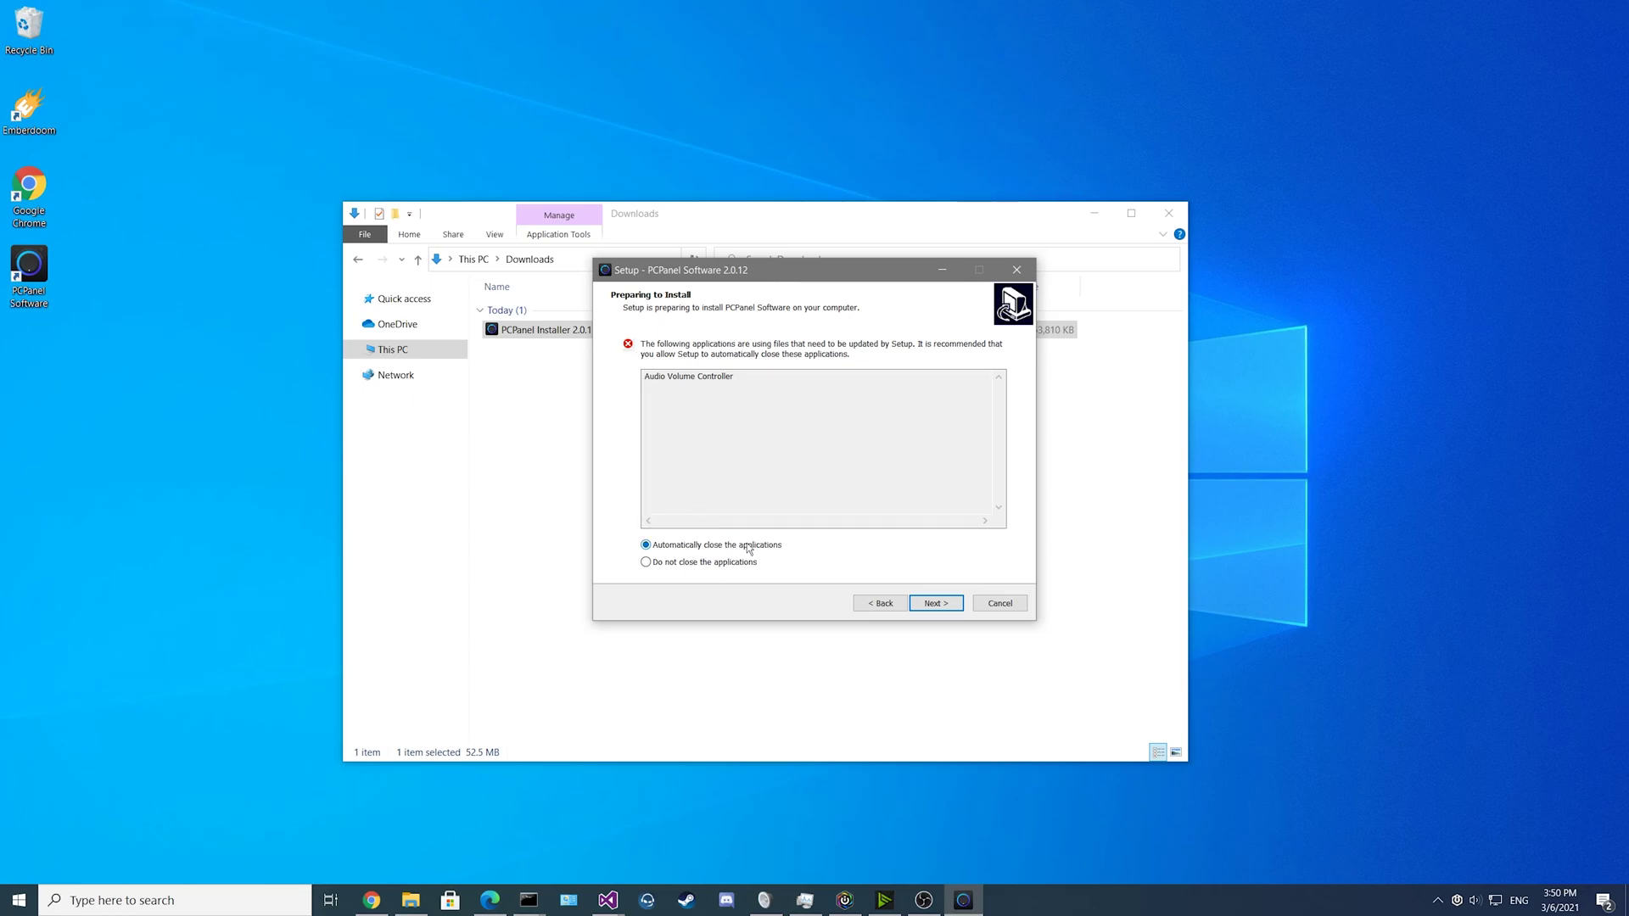
click(927, 606)
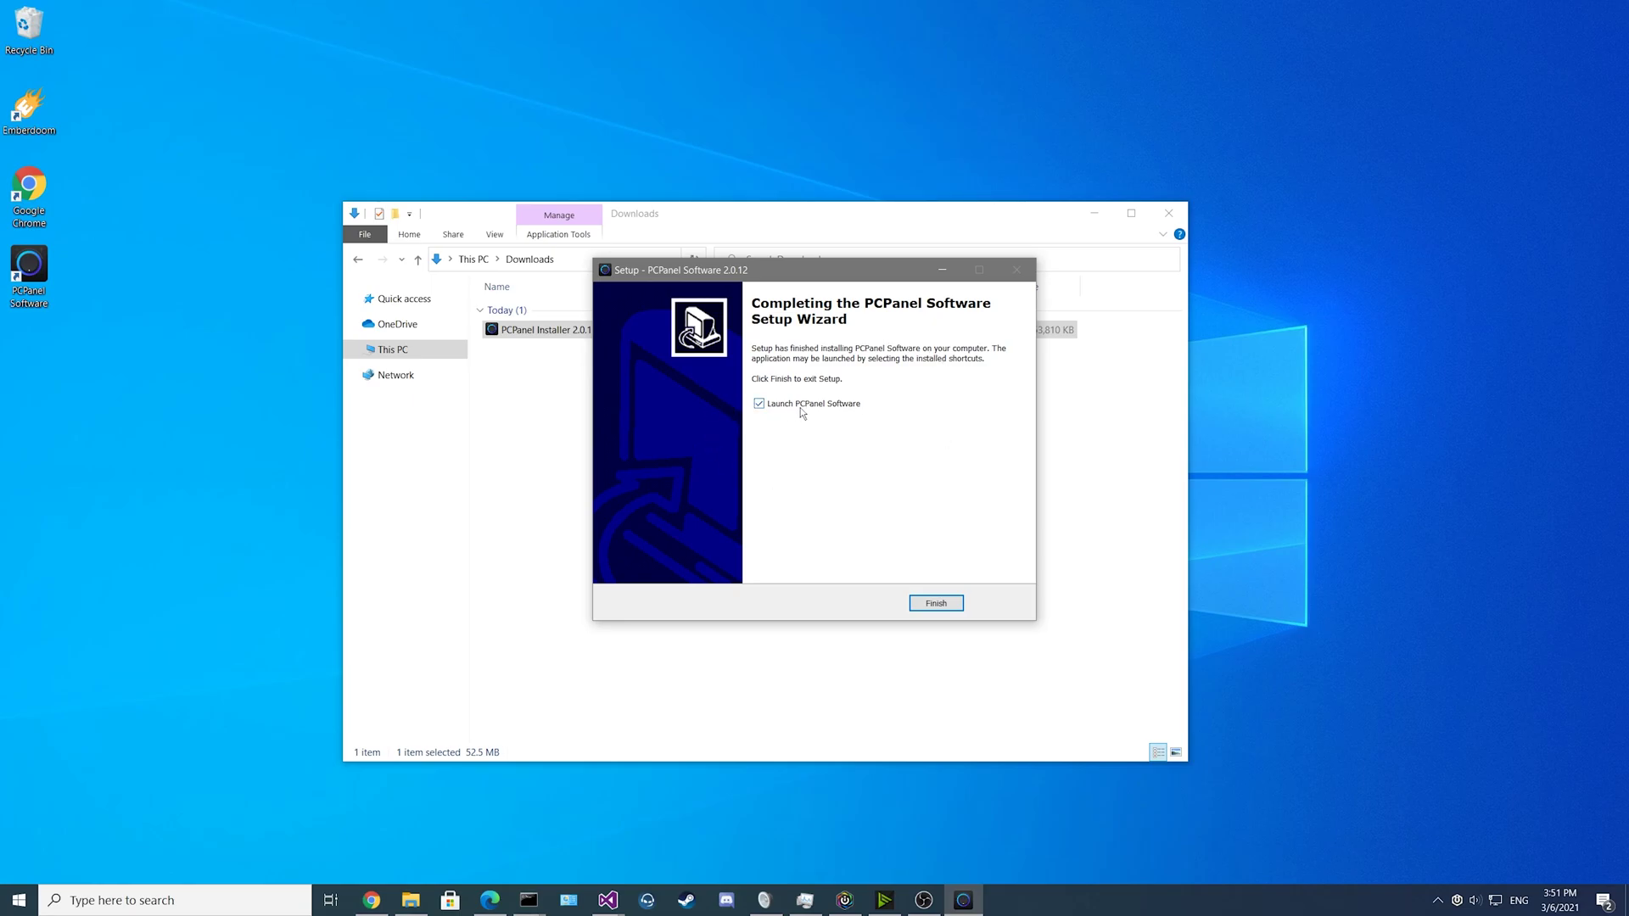
click(928, 604)
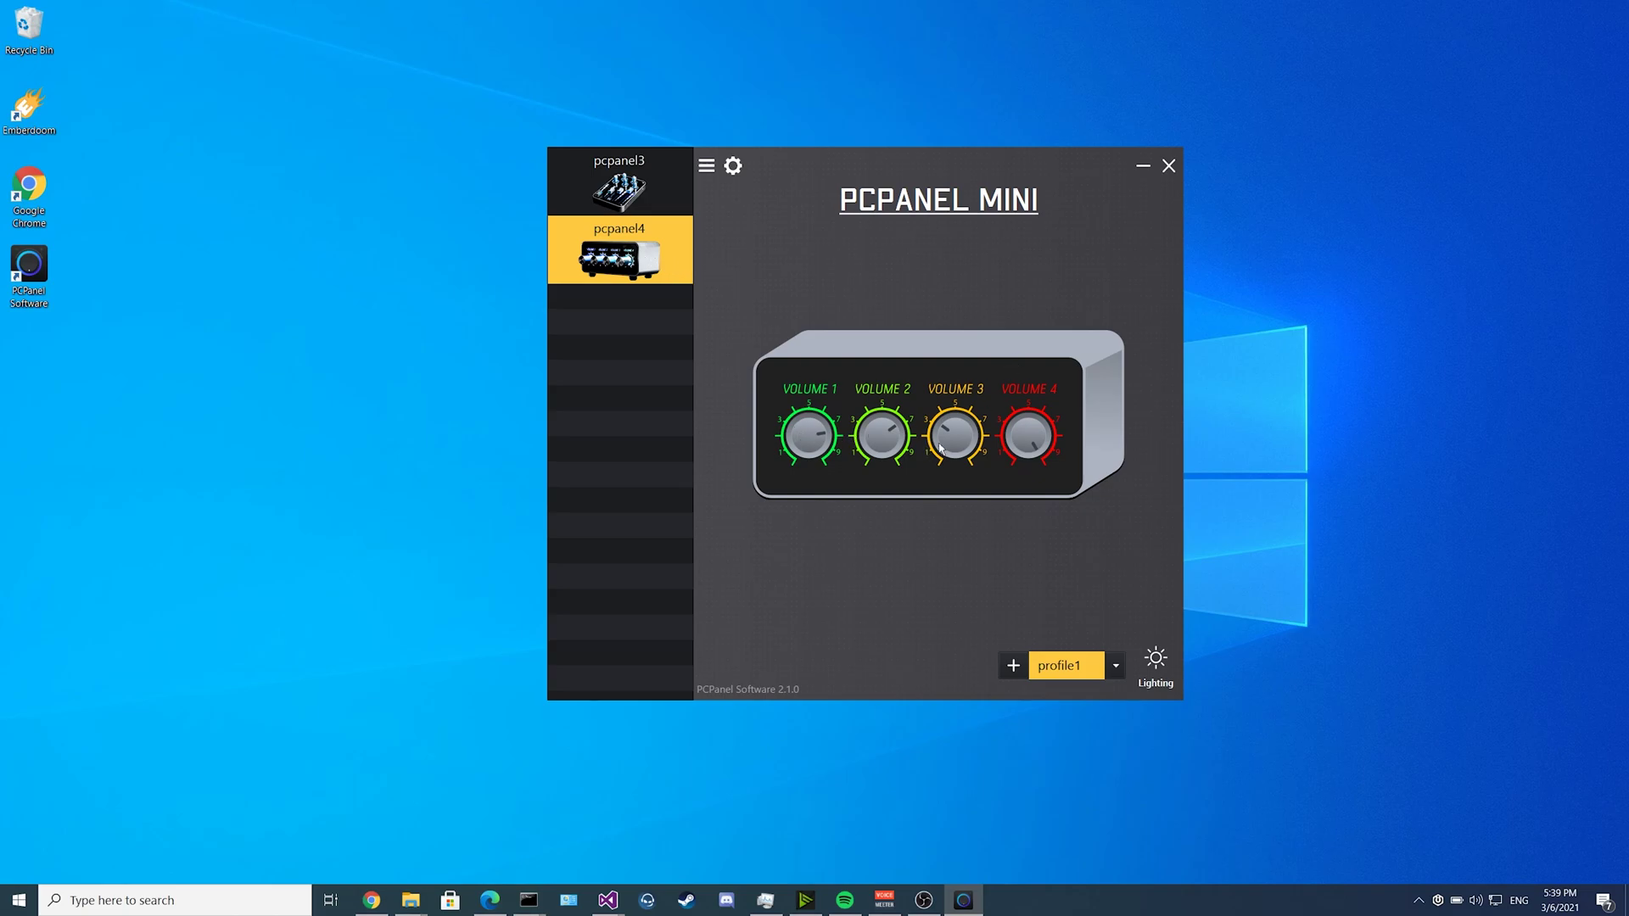
Look over the Volume 1 knob settings and switch between the pcpanel3 and pcpanel4 devices.
click(815, 448)
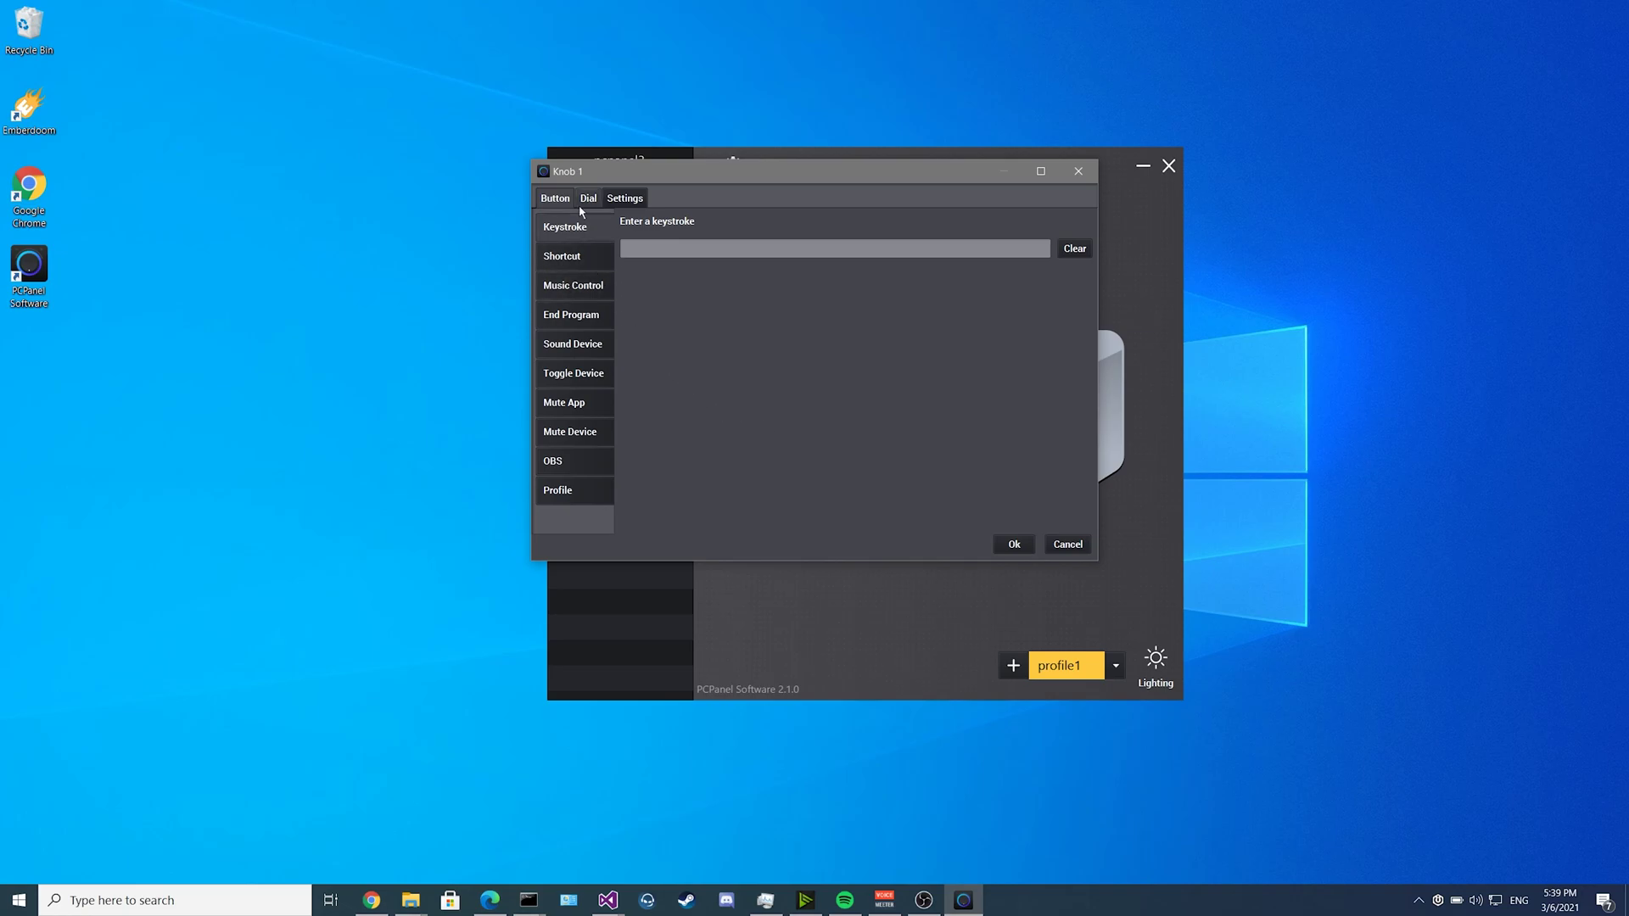
click(1062, 541)
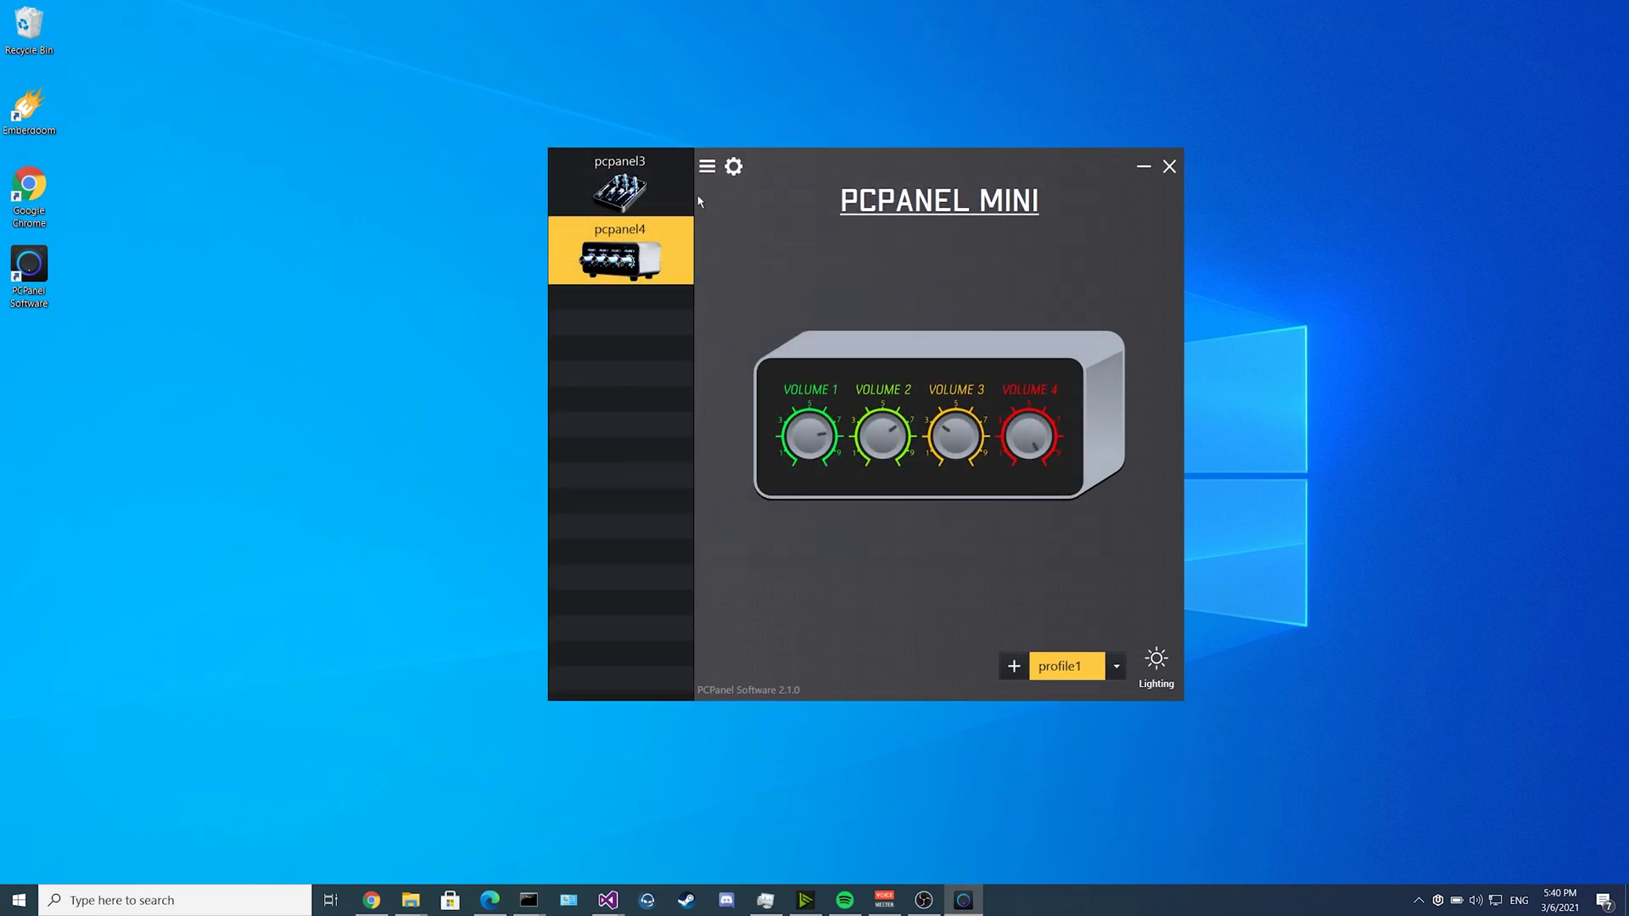
click(602, 191)
click(617, 255)
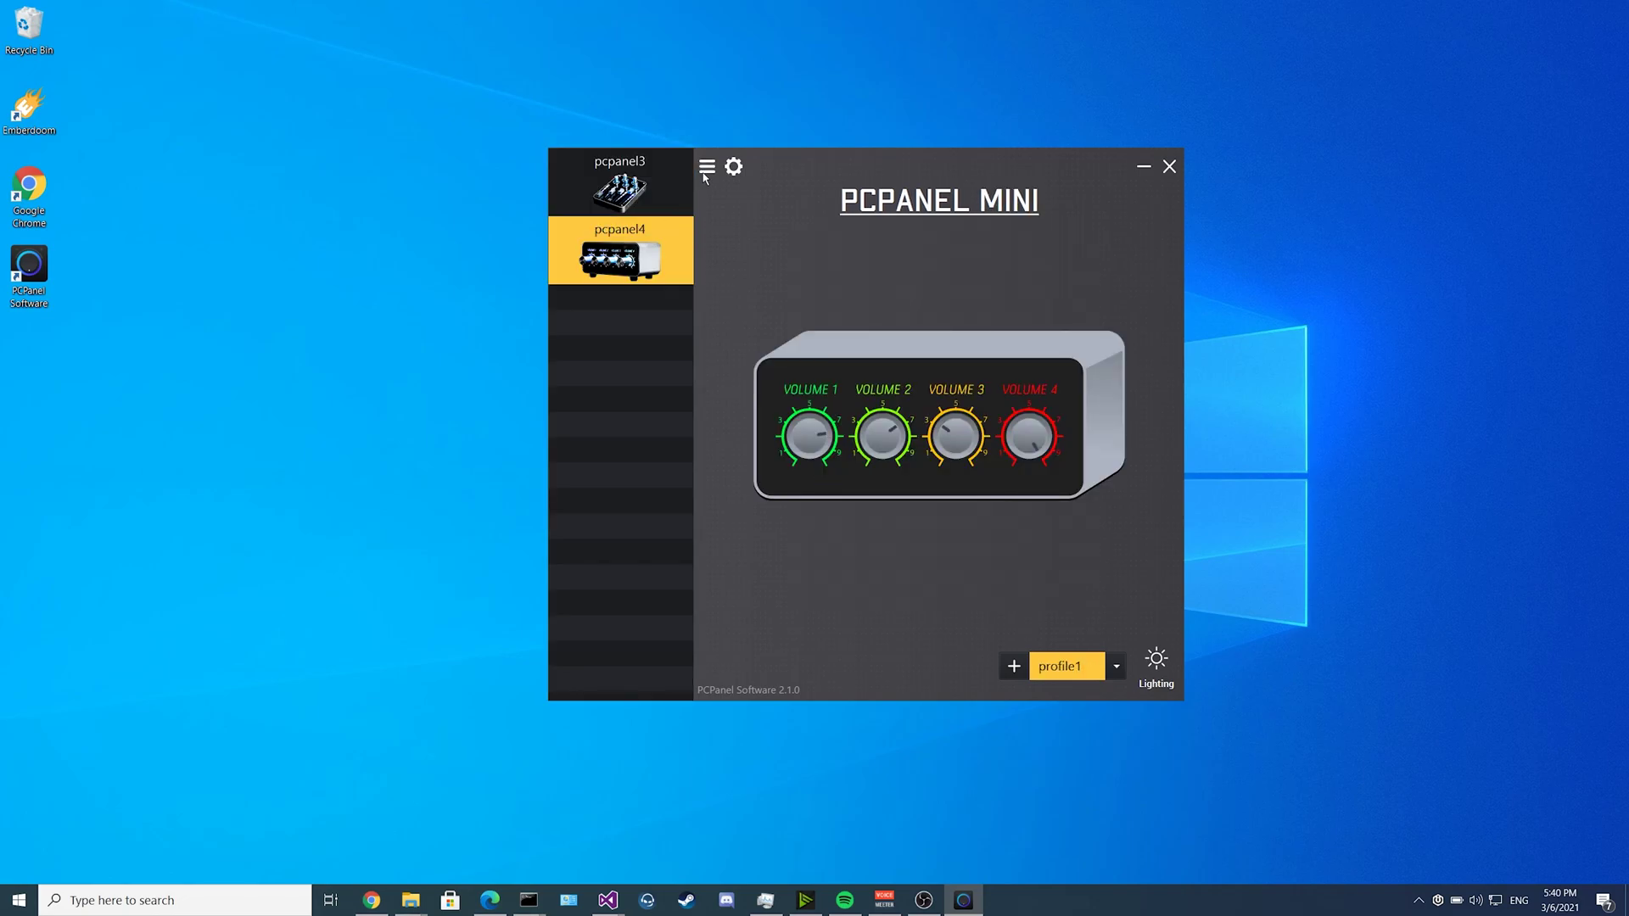
click(707, 166)
click(563, 168)
click(629, 160)
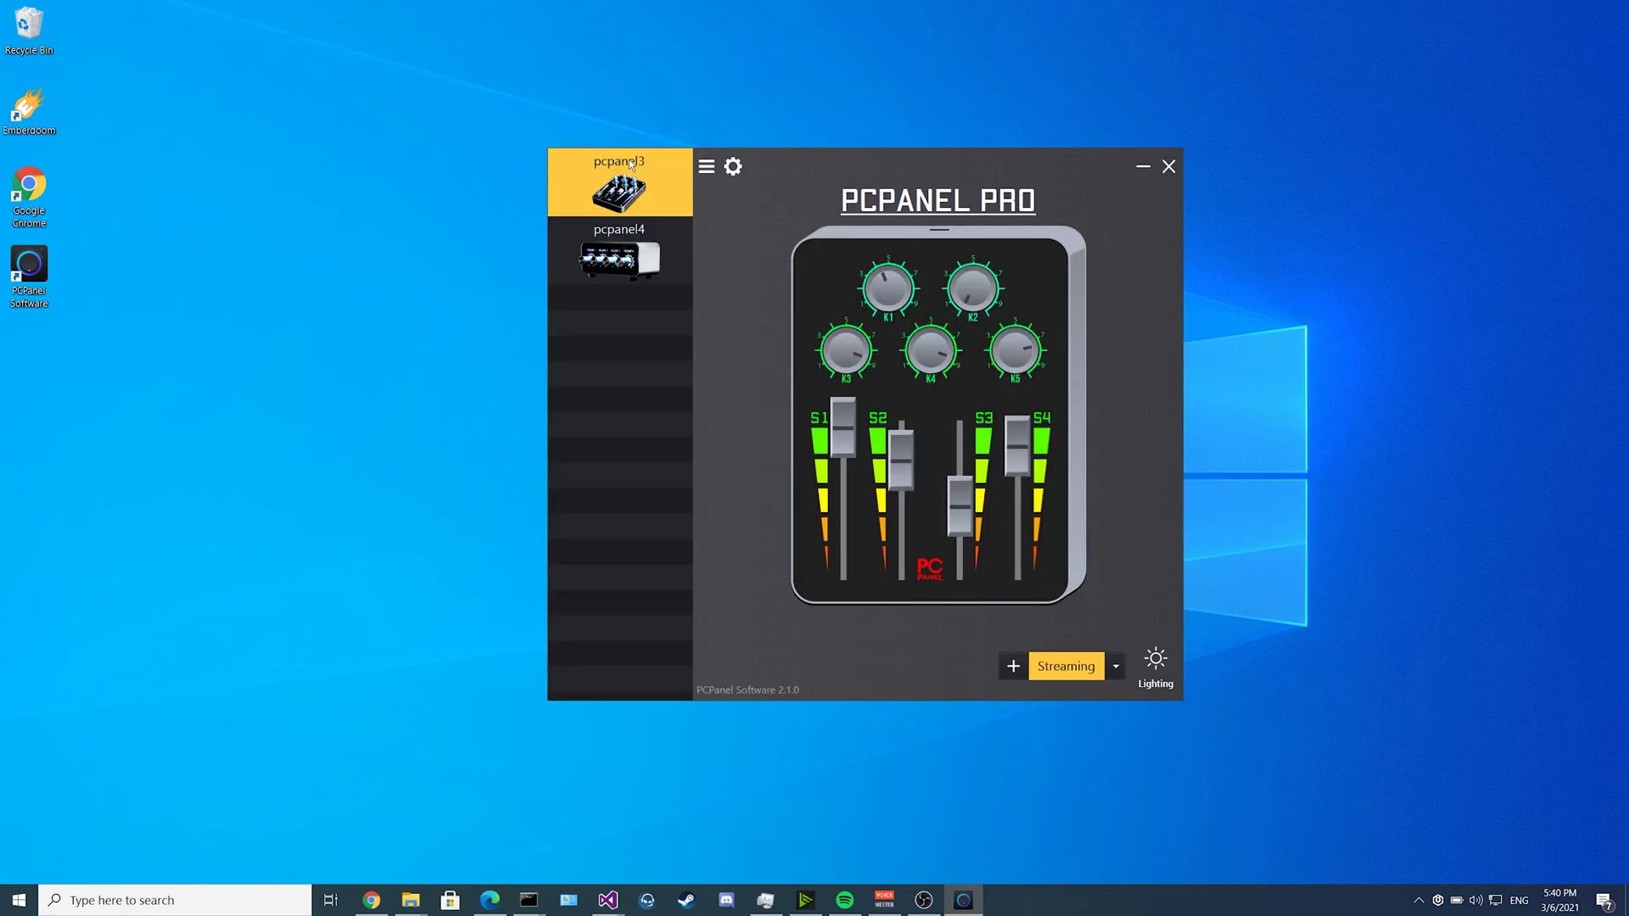
Rename pcpanel3 to Pro and begin renaming pcpanel4.
click(629, 159)
text(Pro)
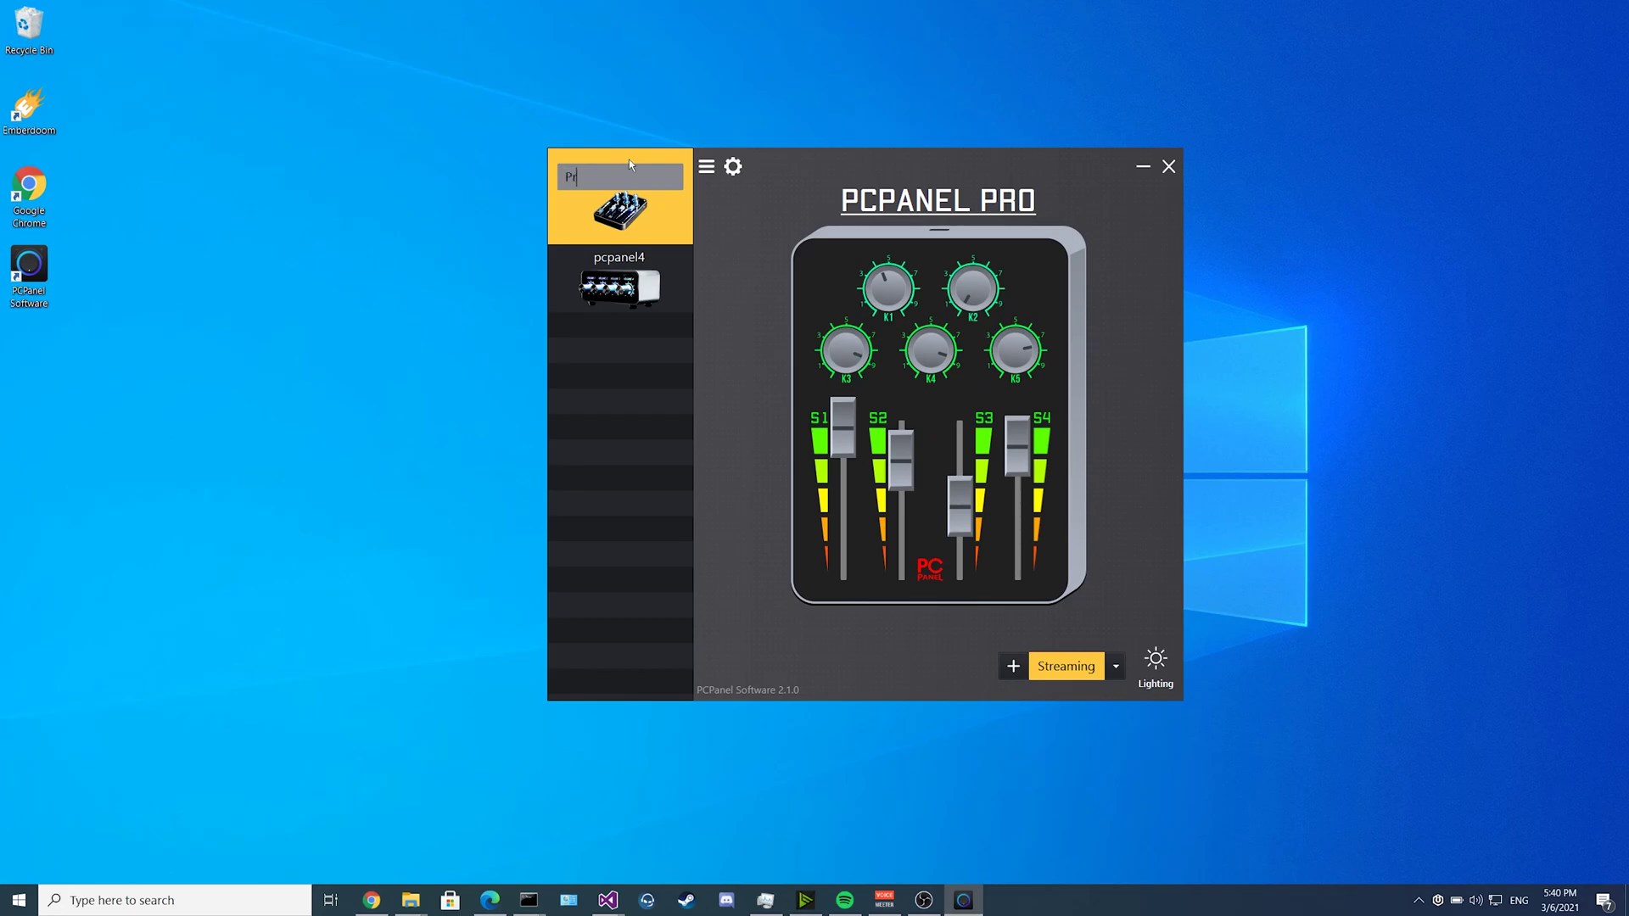
key(Return)
click(634, 290)
click(635, 252)
Name the second device Mini, then set knob K1's App Volume to Spotify and save.
text(M)
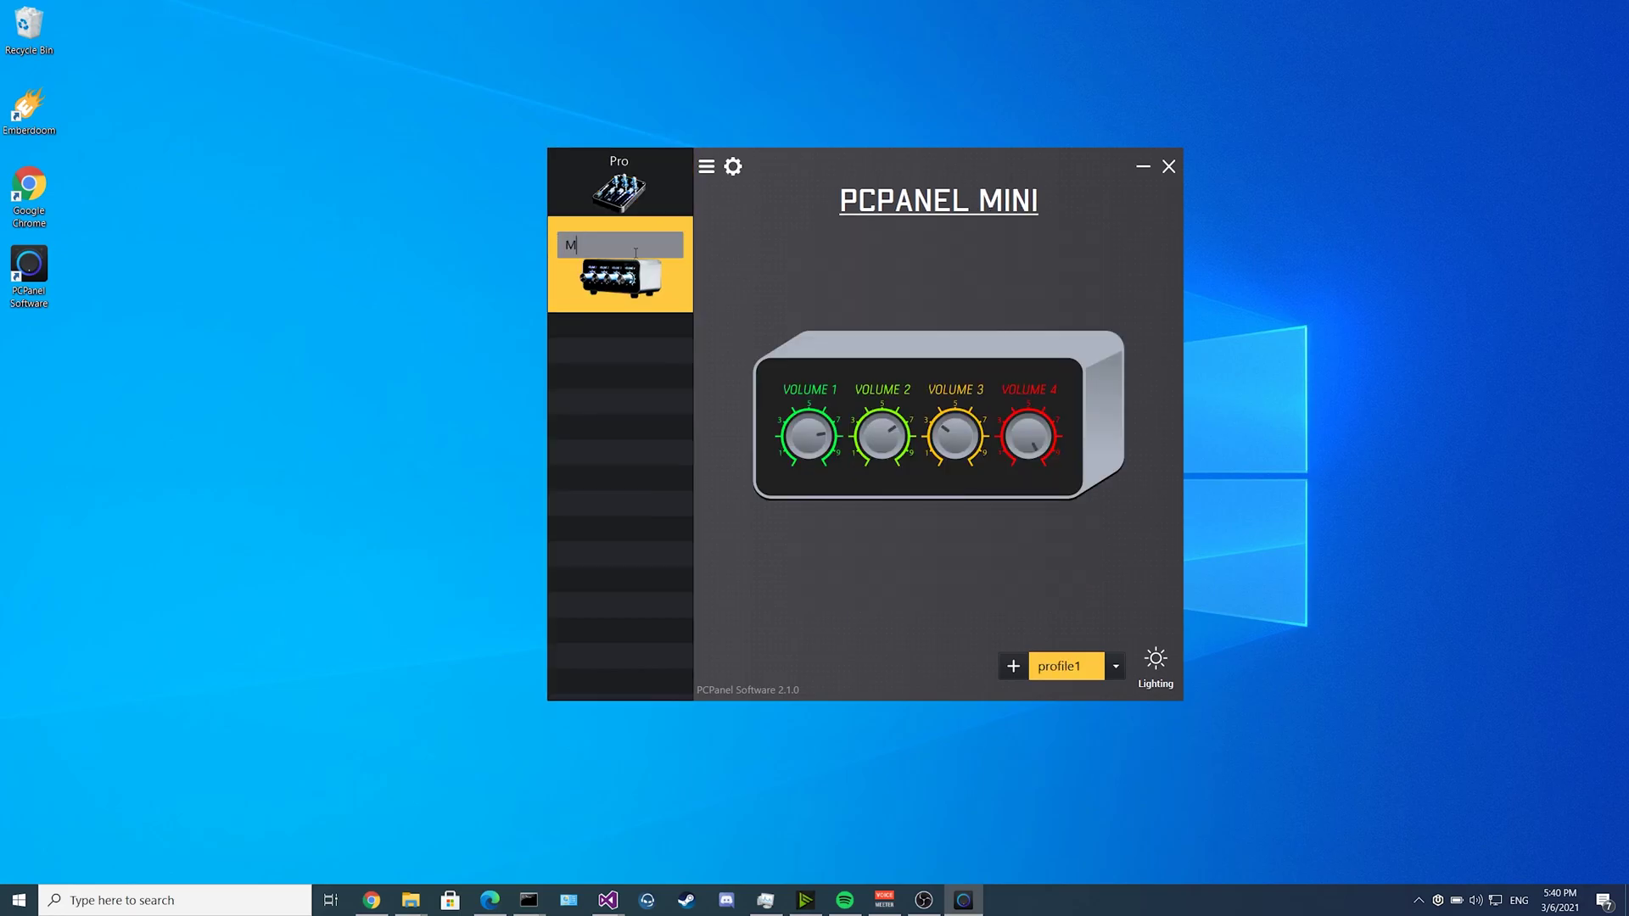
text(ini)
key(Return)
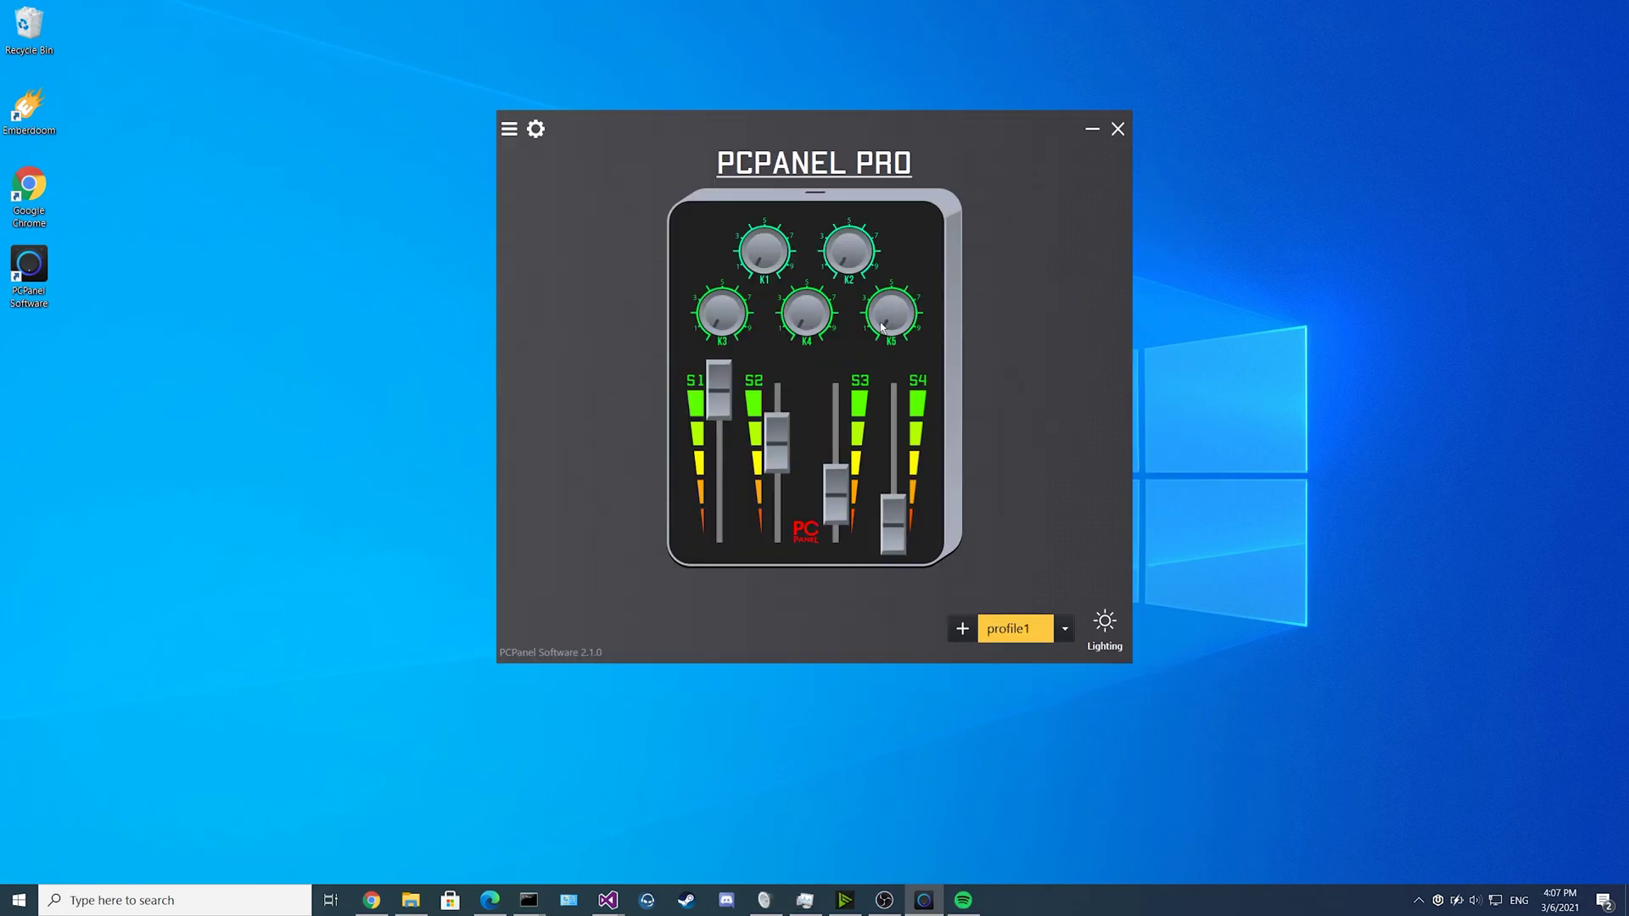
click(761, 265)
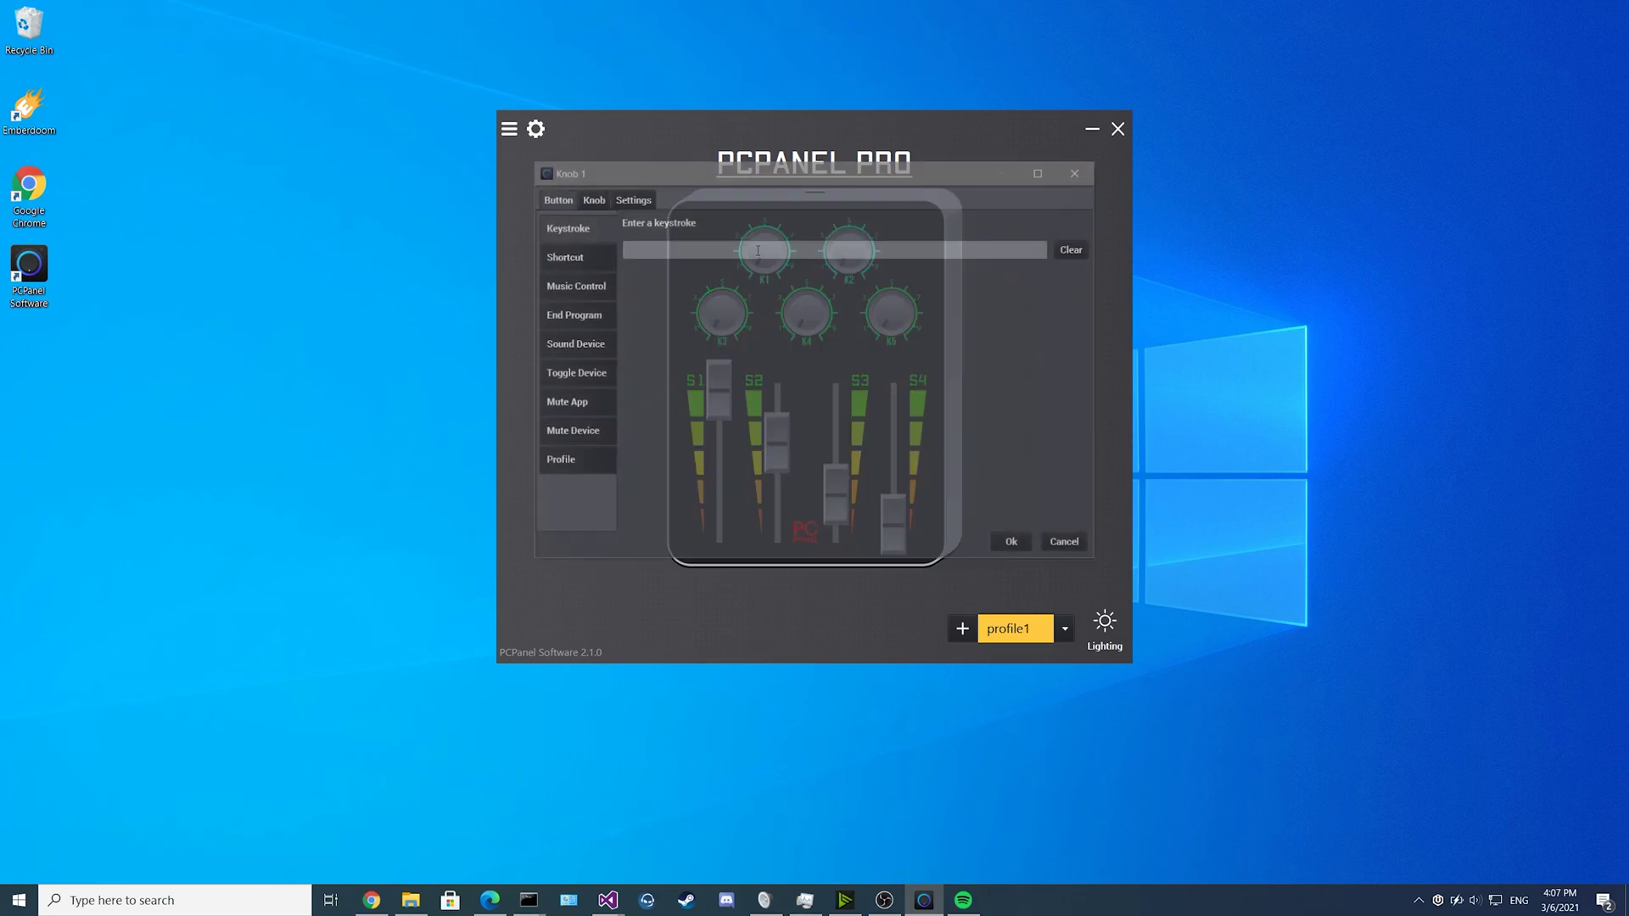
click(598, 201)
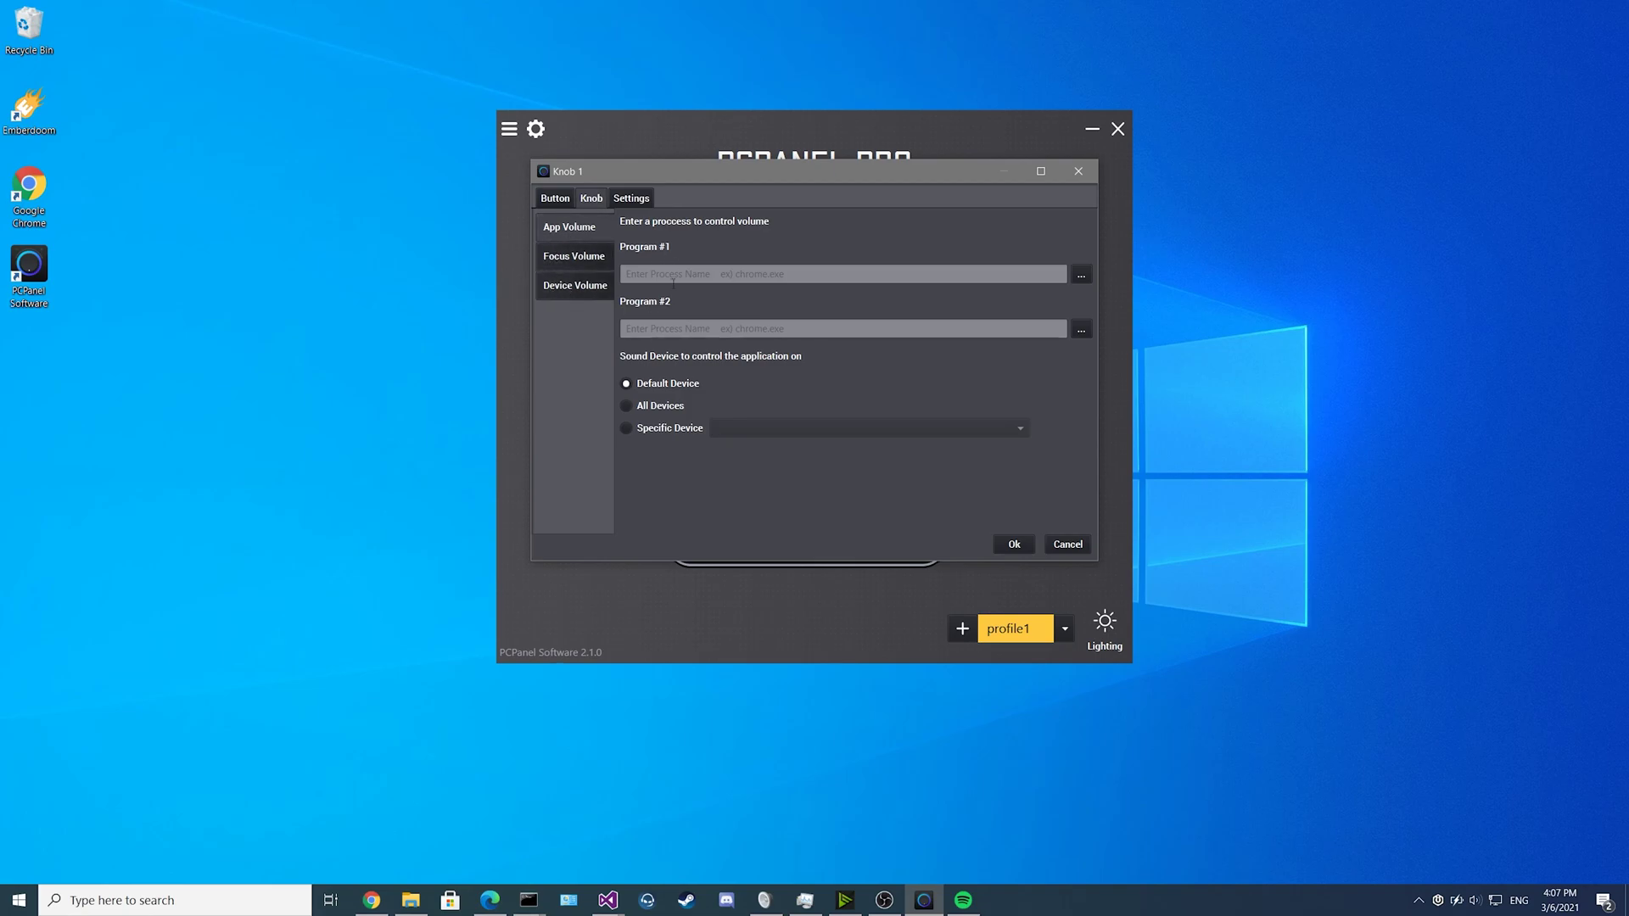
click(1081, 278)
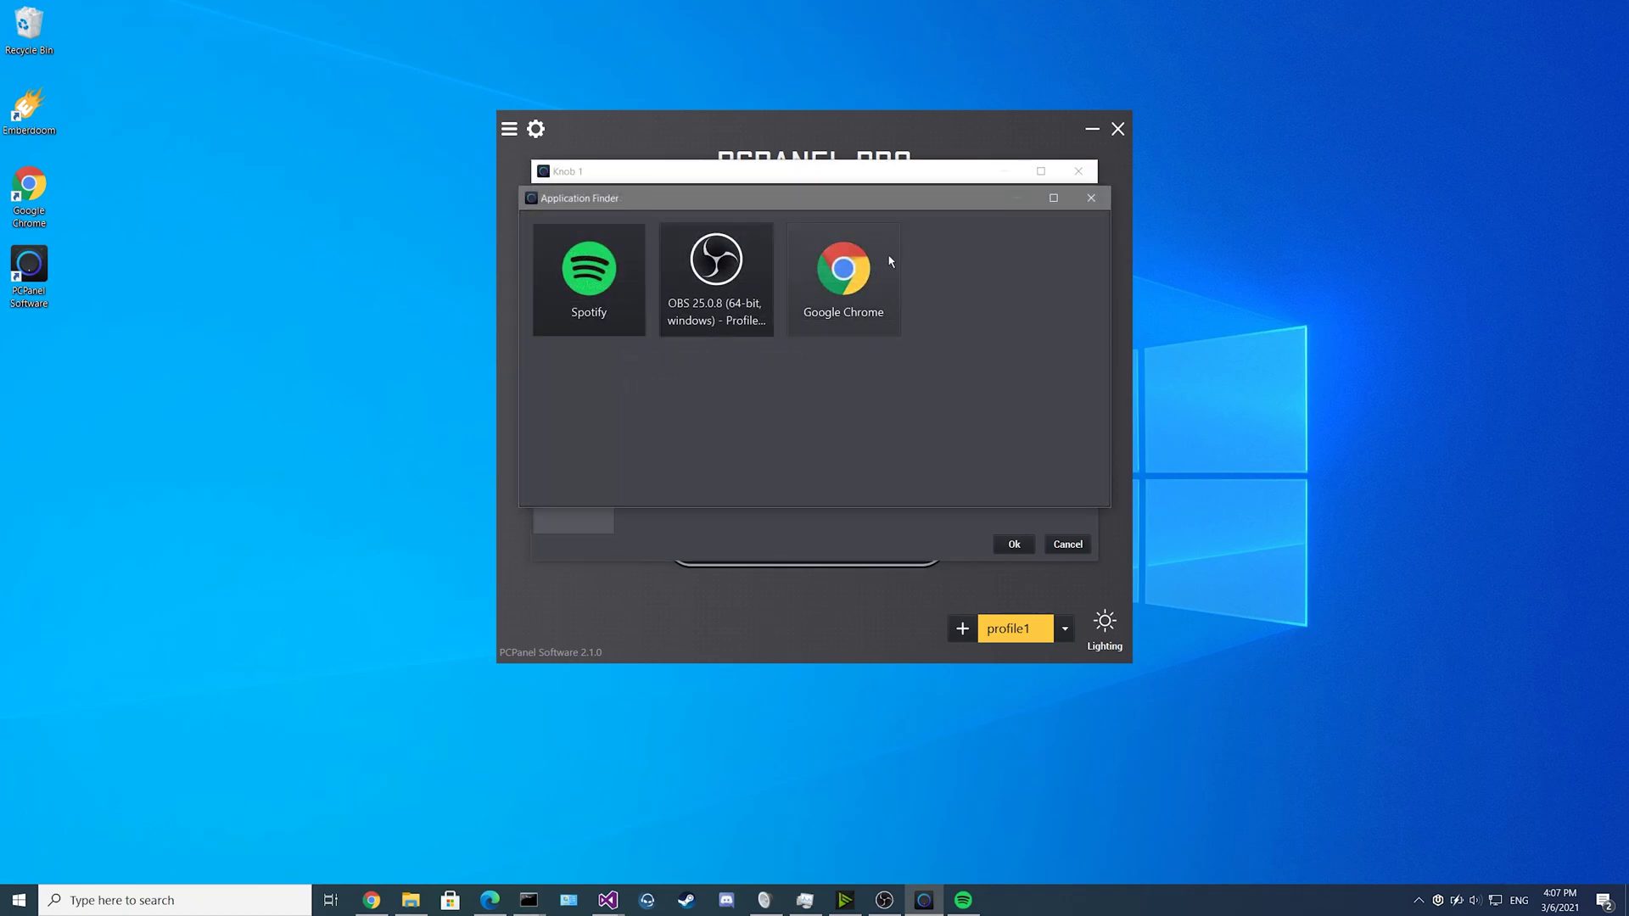
double_click(634, 293)
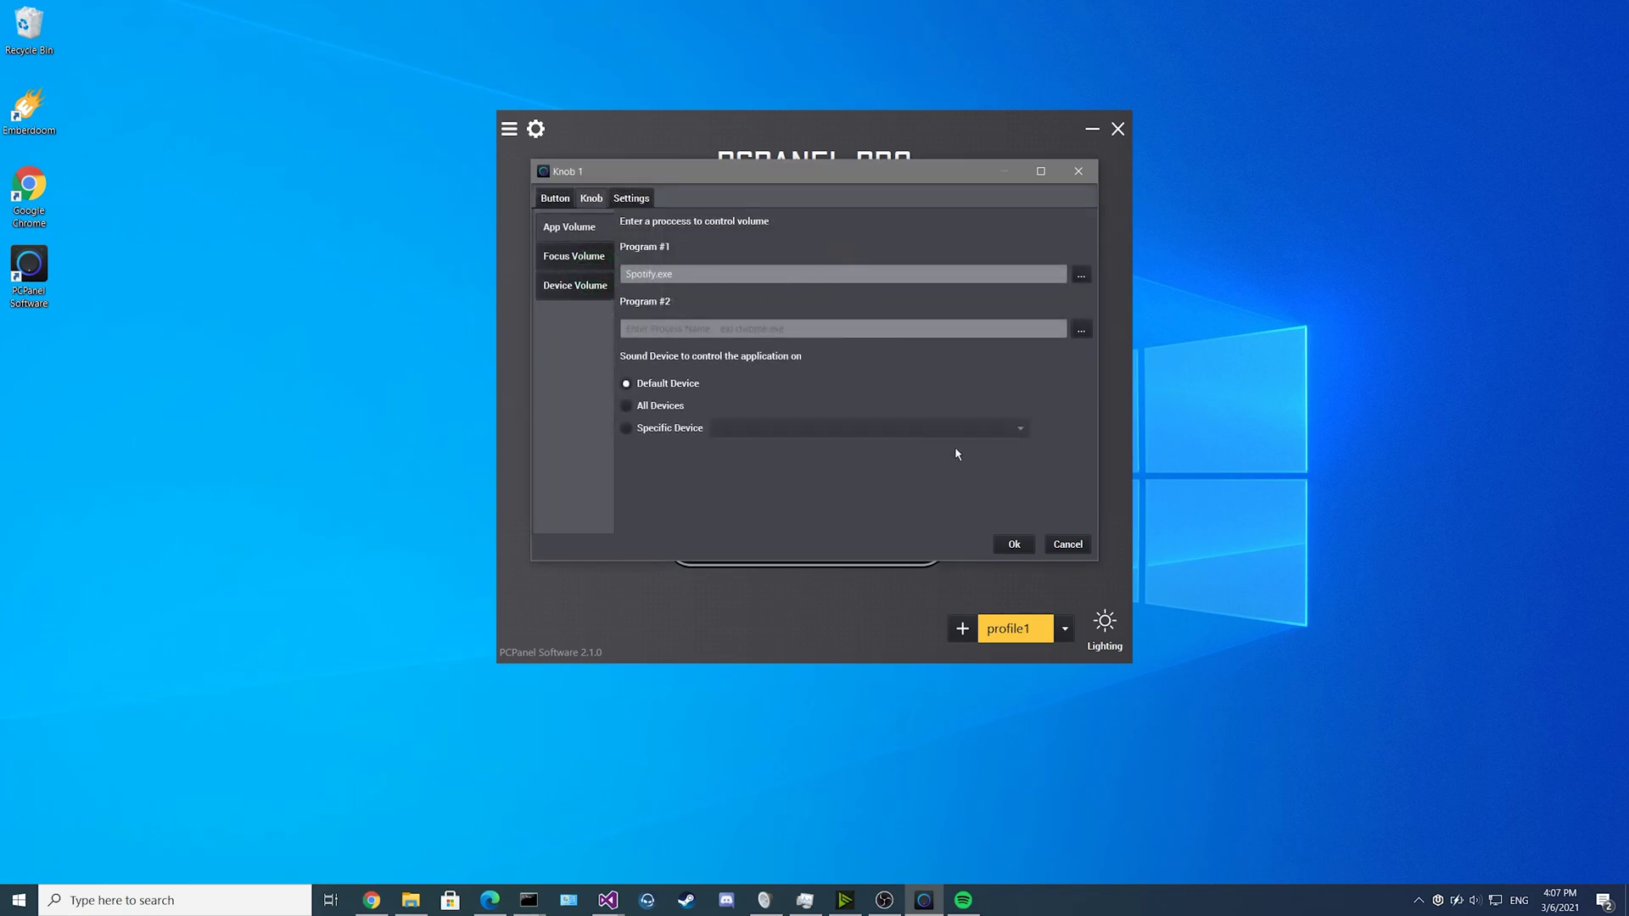
click(1010, 545)
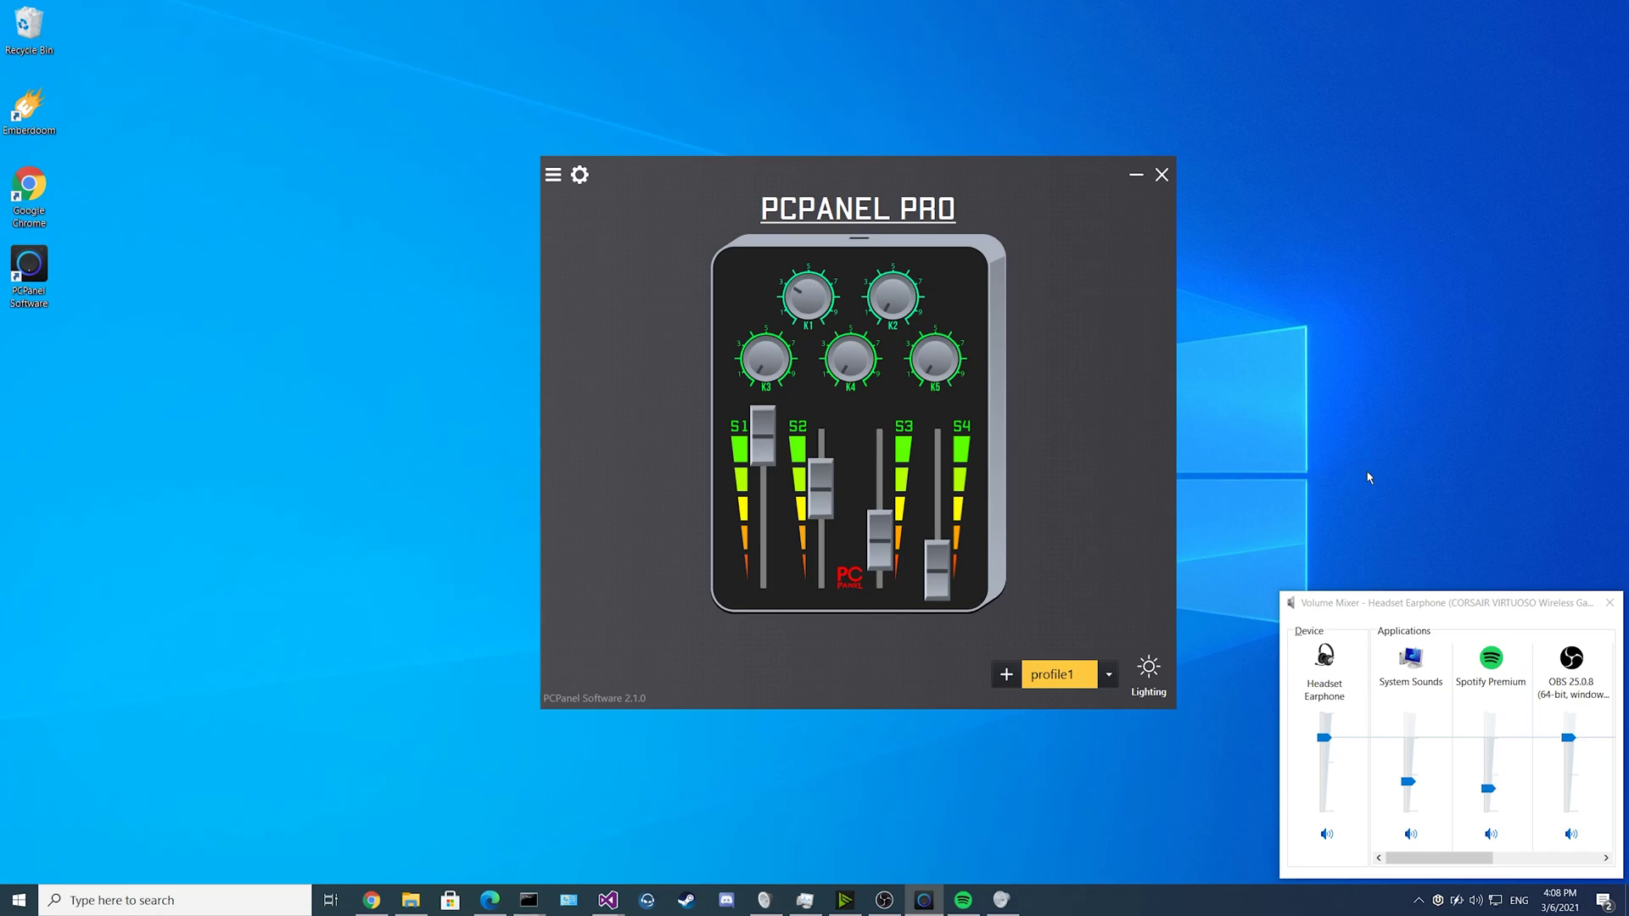
Close the Volume Mixer and switch knob K1 to Device Volume with Specific Device selected.
click(1612, 610)
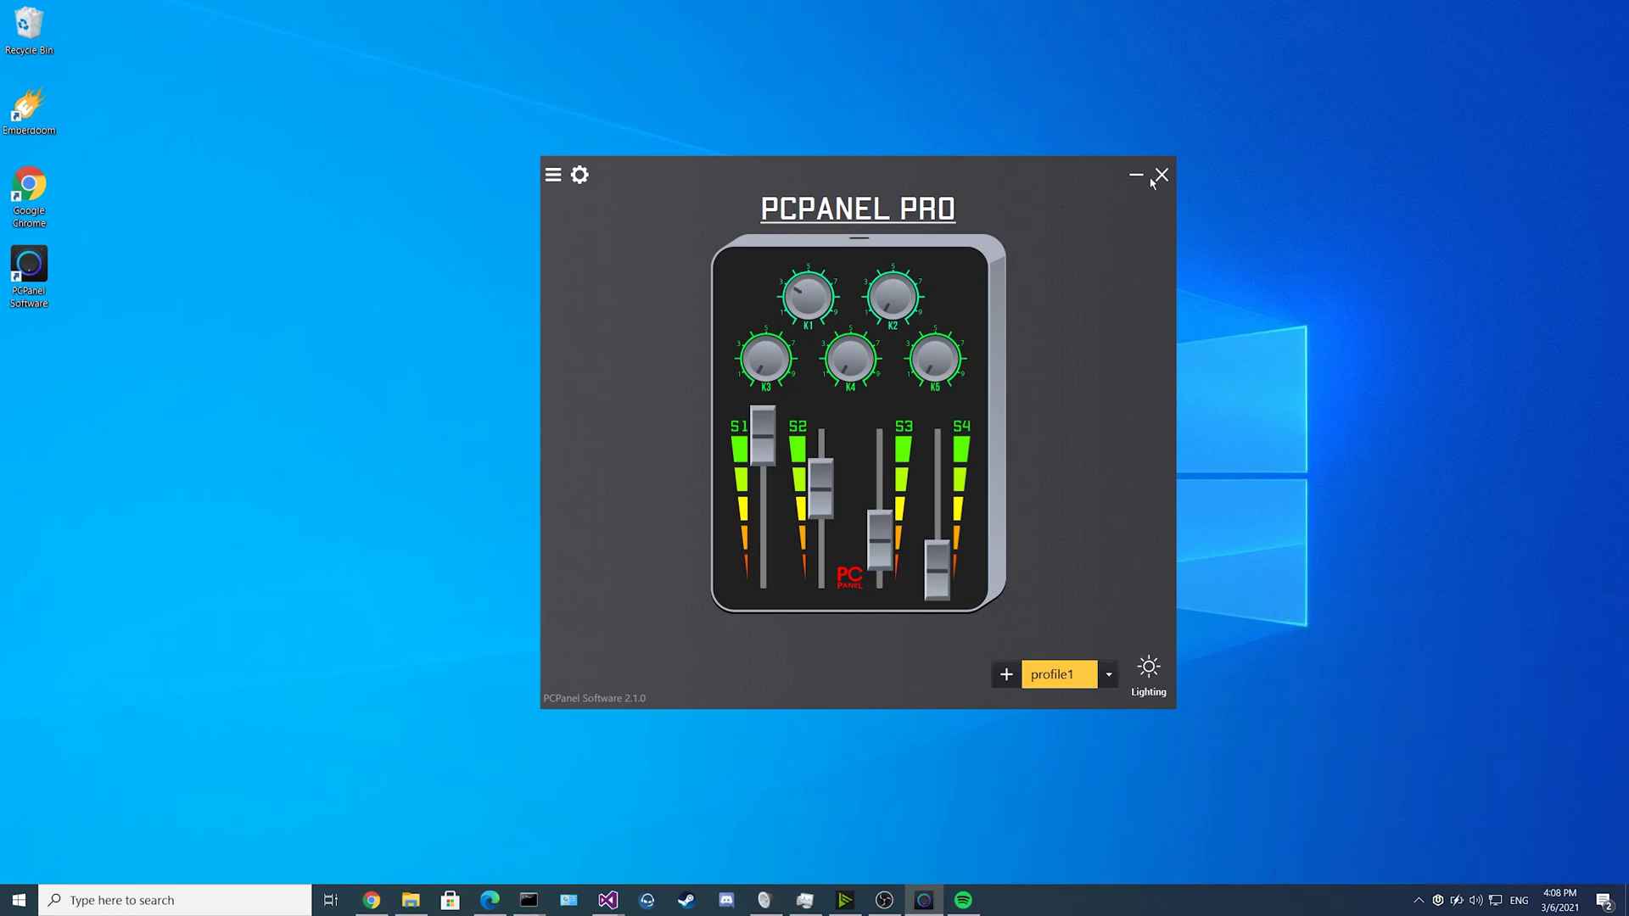
click(1136, 177)
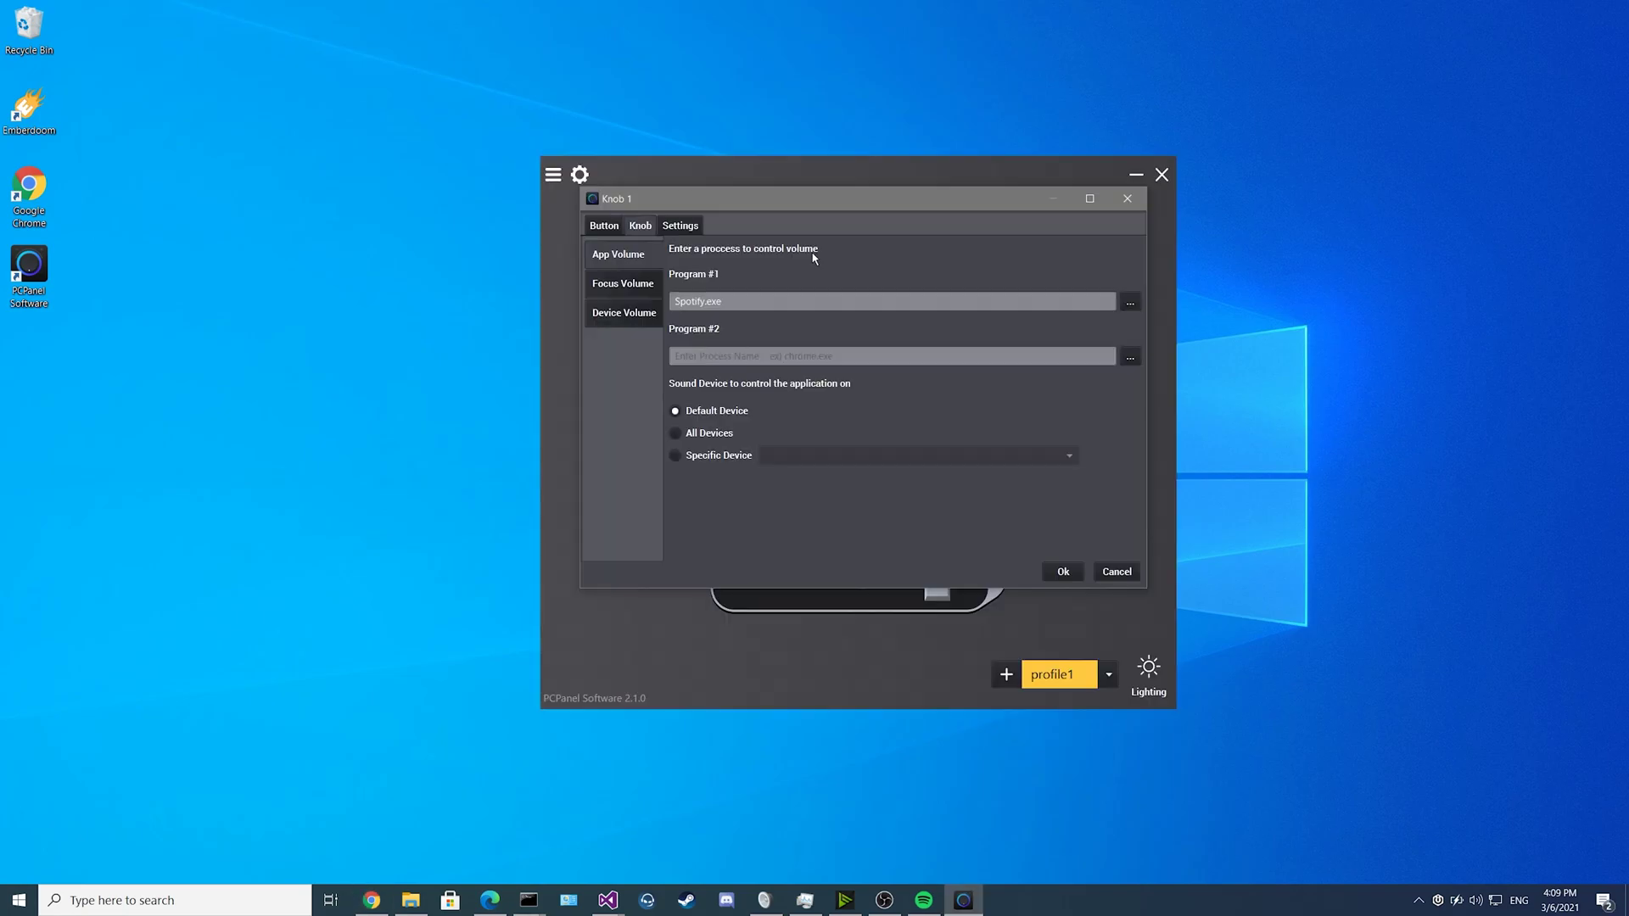
click(638, 286)
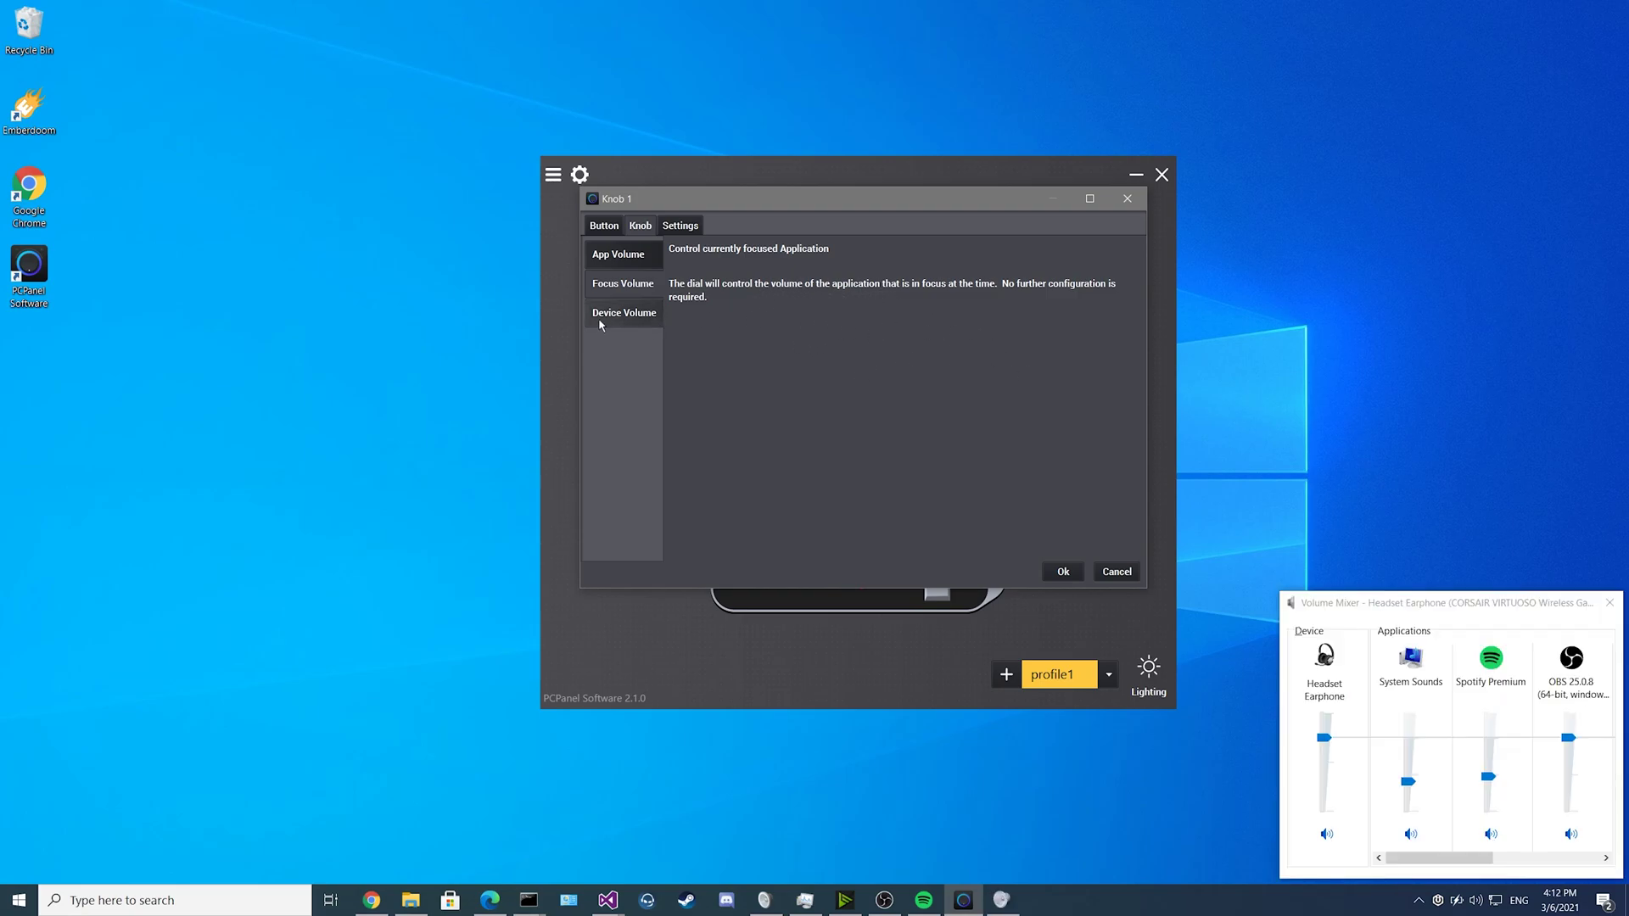
click(598, 320)
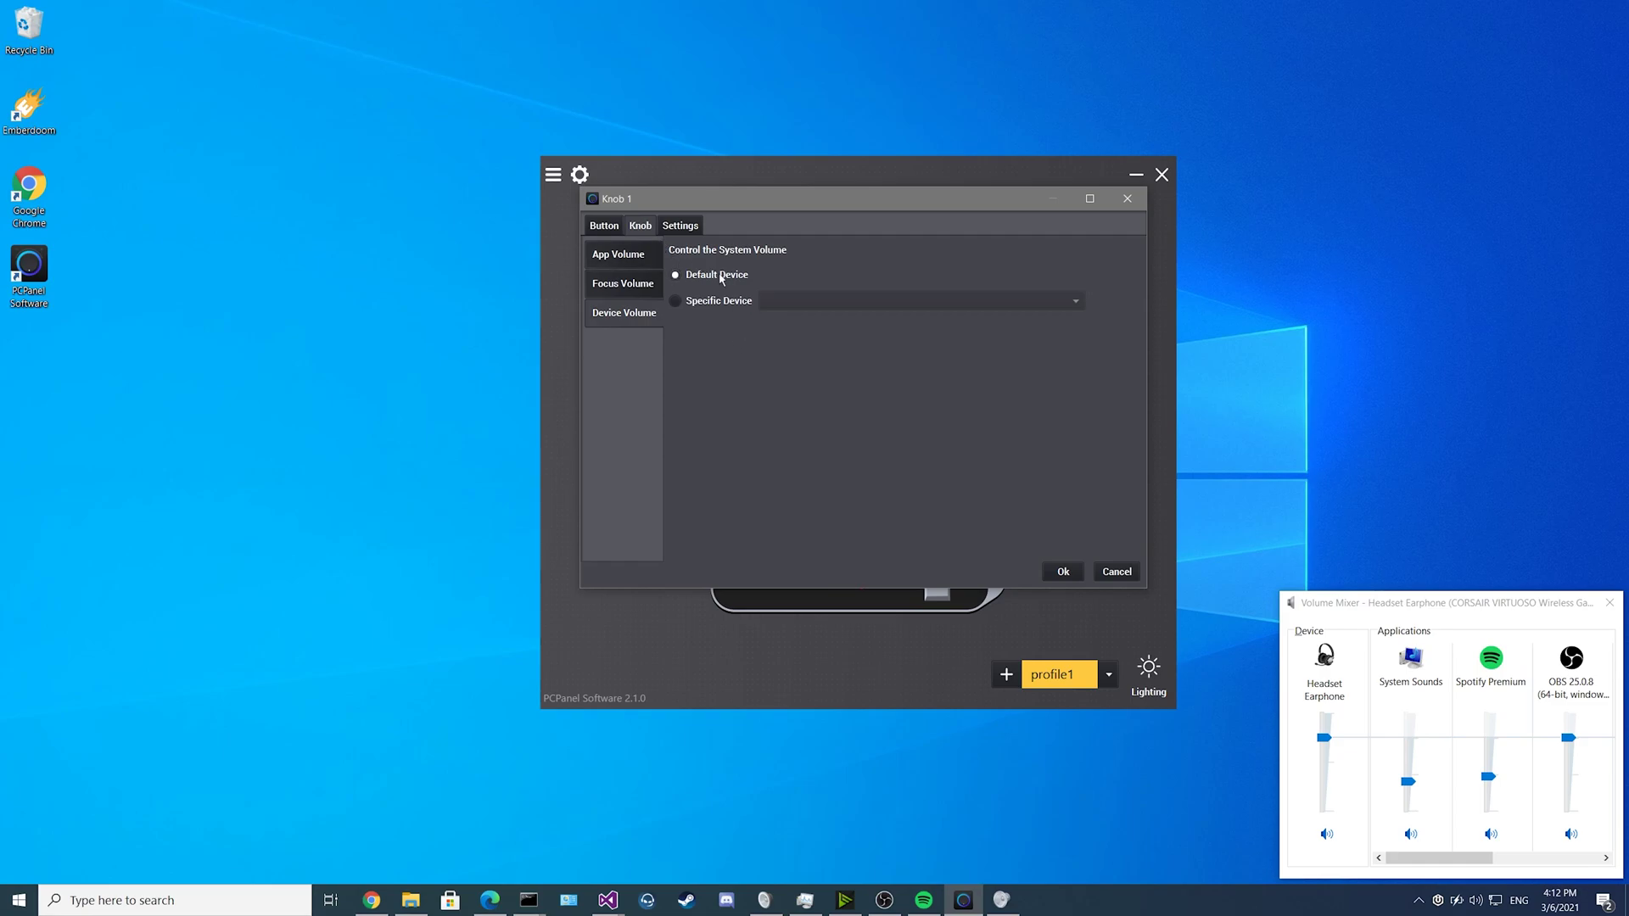
click(720, 300)
click(784, 303)
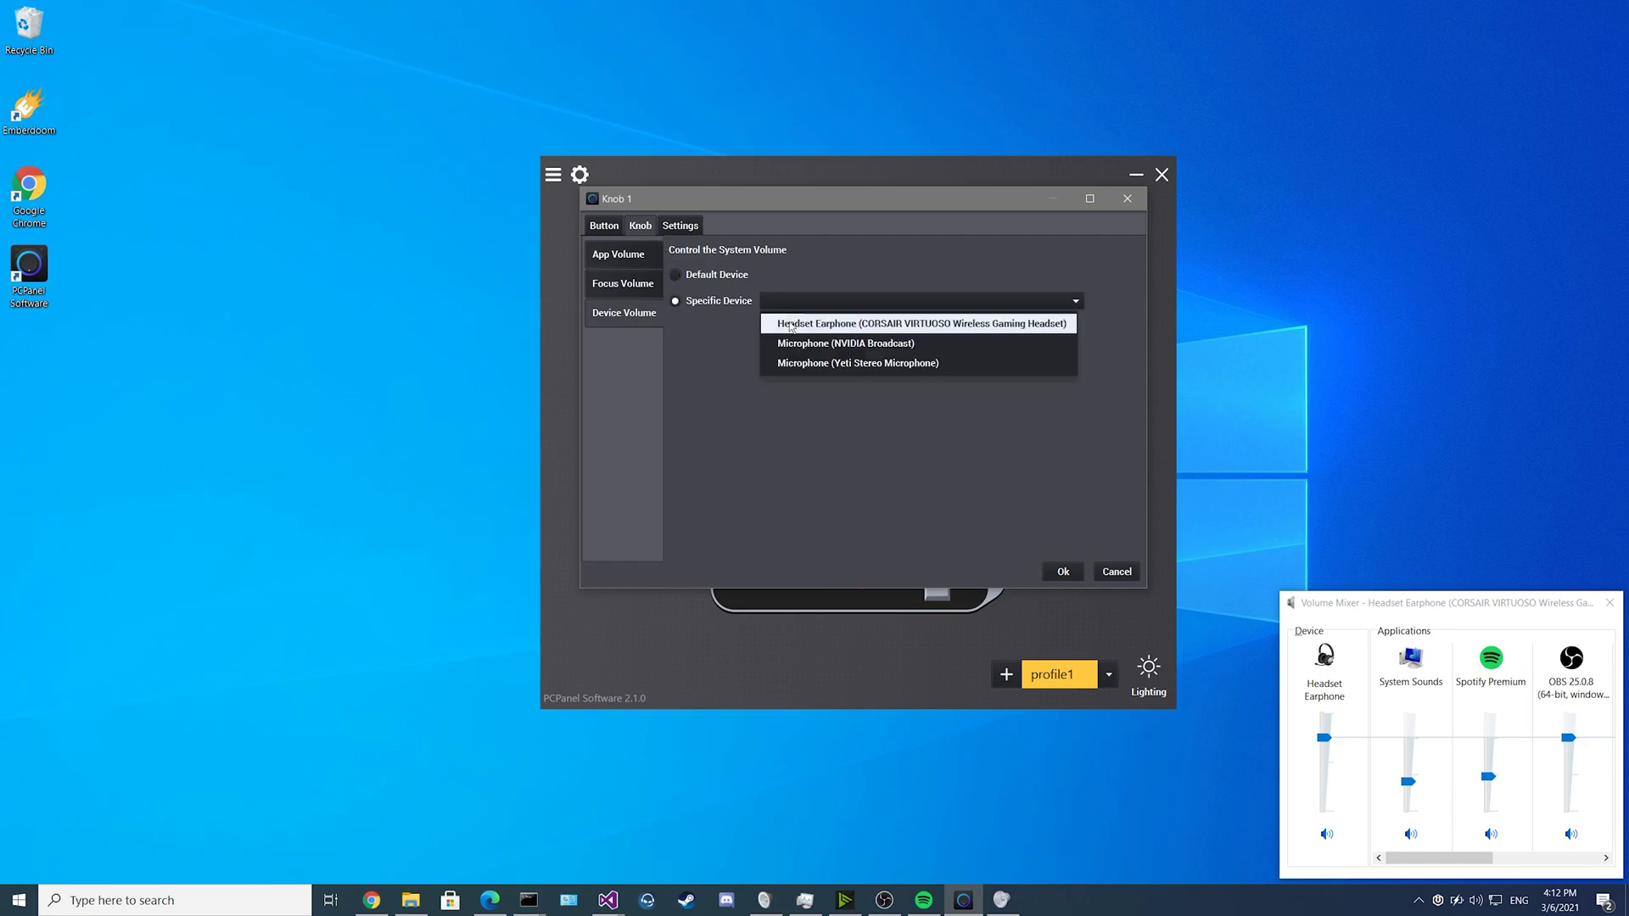
click(792, 305)
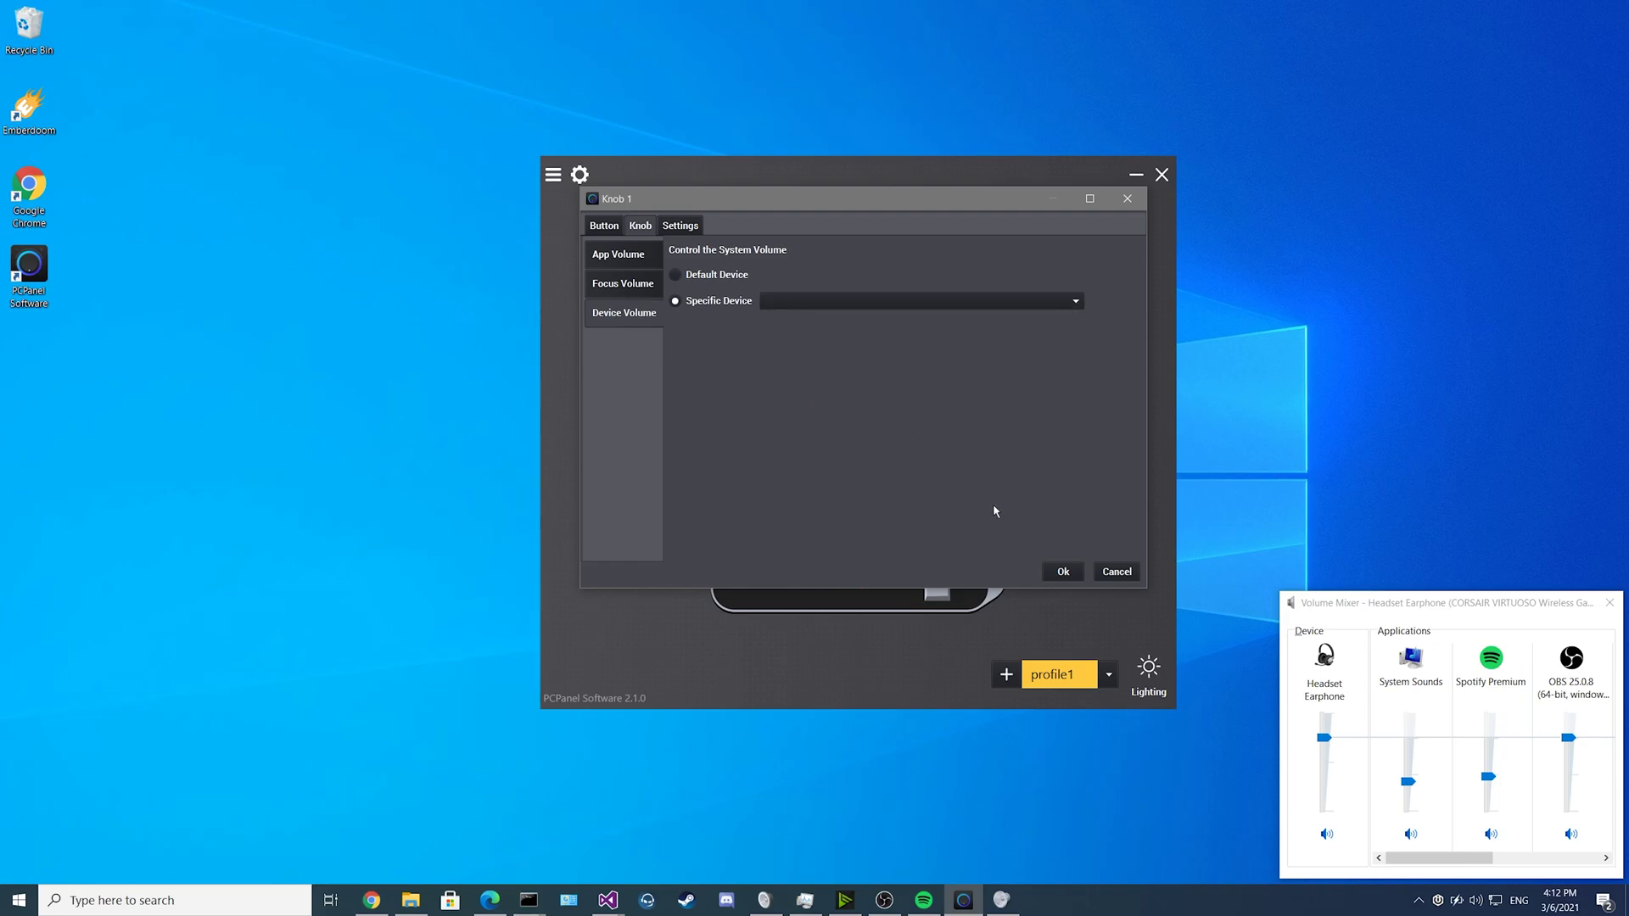
Set knob K1's button press to Keystroke and try capturing a key in the keystroke field.
click(603, 227)
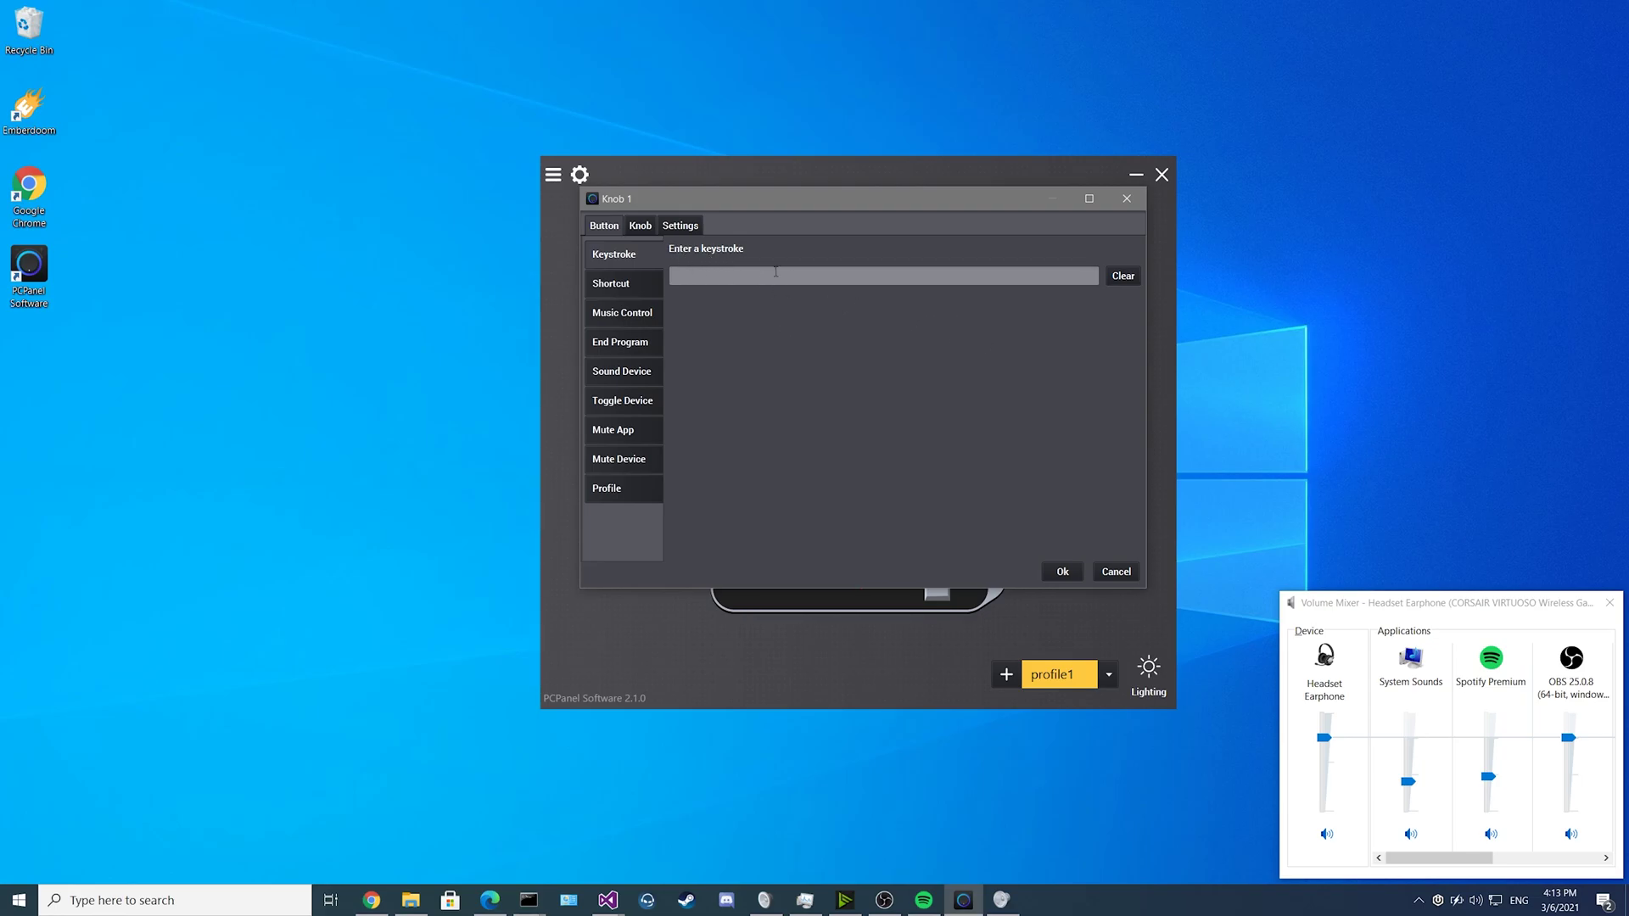
click(733, 272)
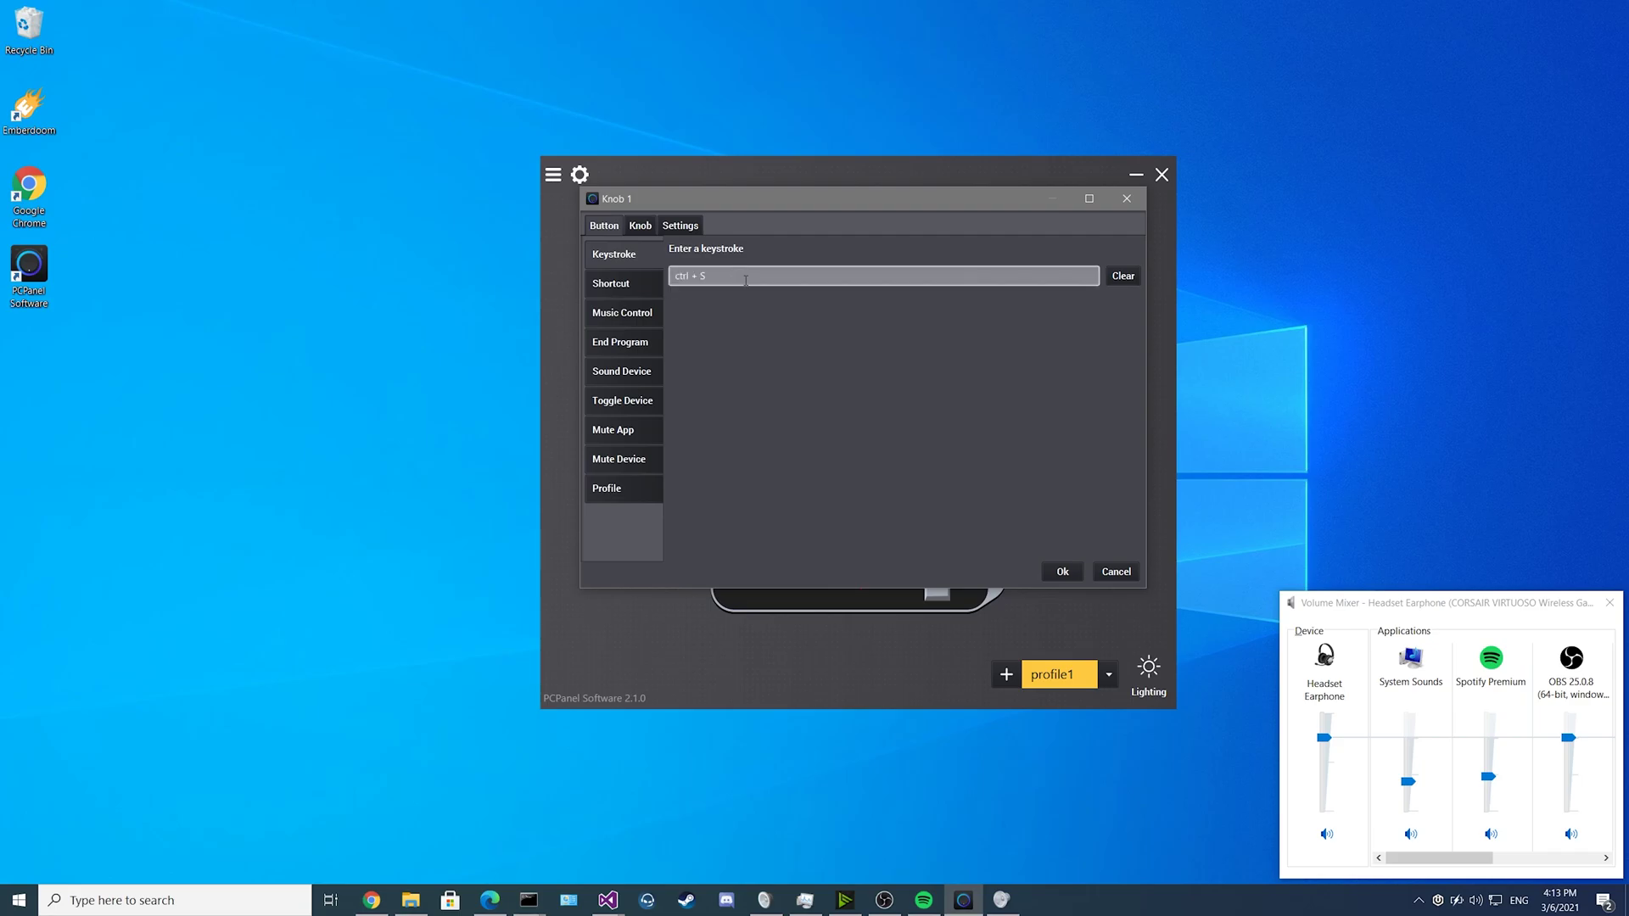
key(bracketright)
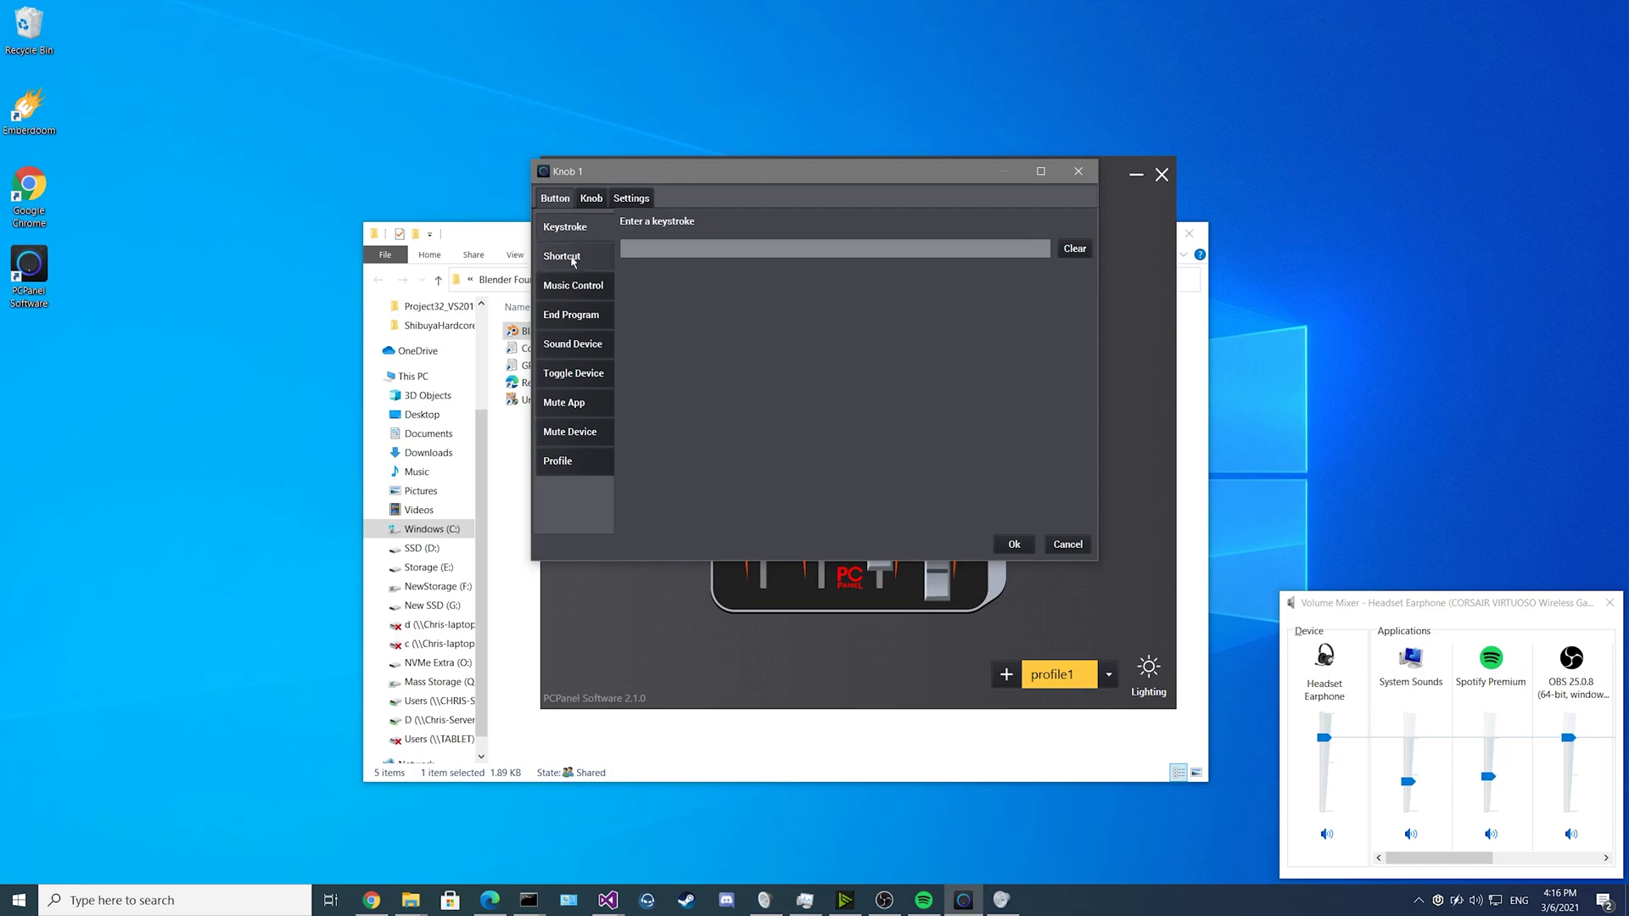
Make knob 1's Shortcut launch C:\Program Files\Blender Foundation\Blender\blender.exe and save it.
click(571, 258)
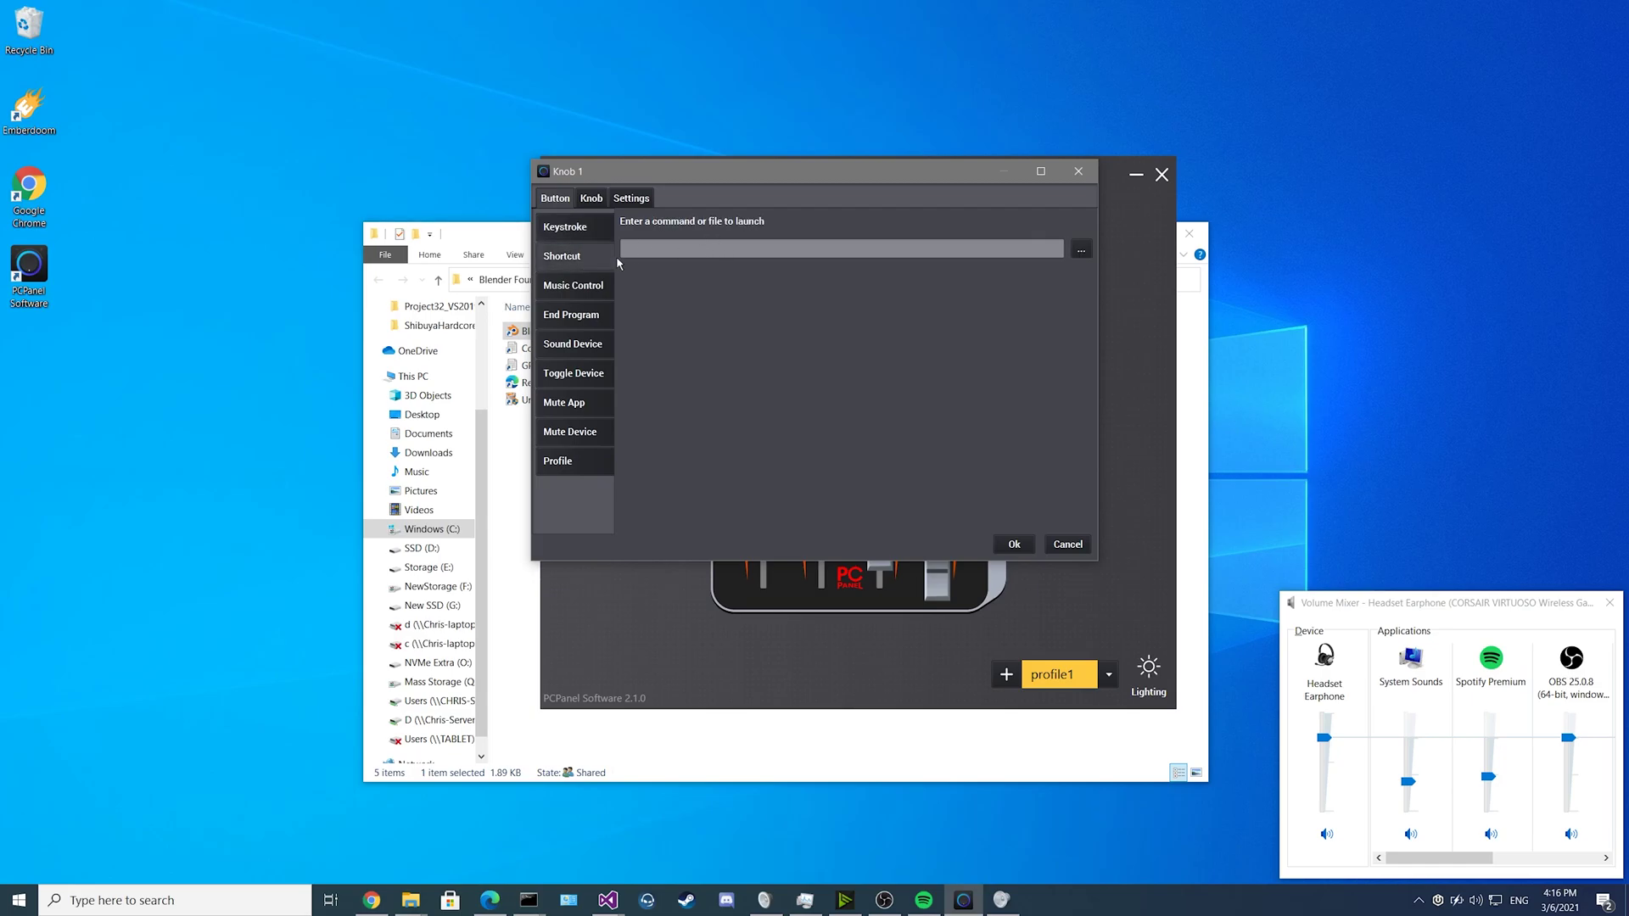
click(1081, 249)
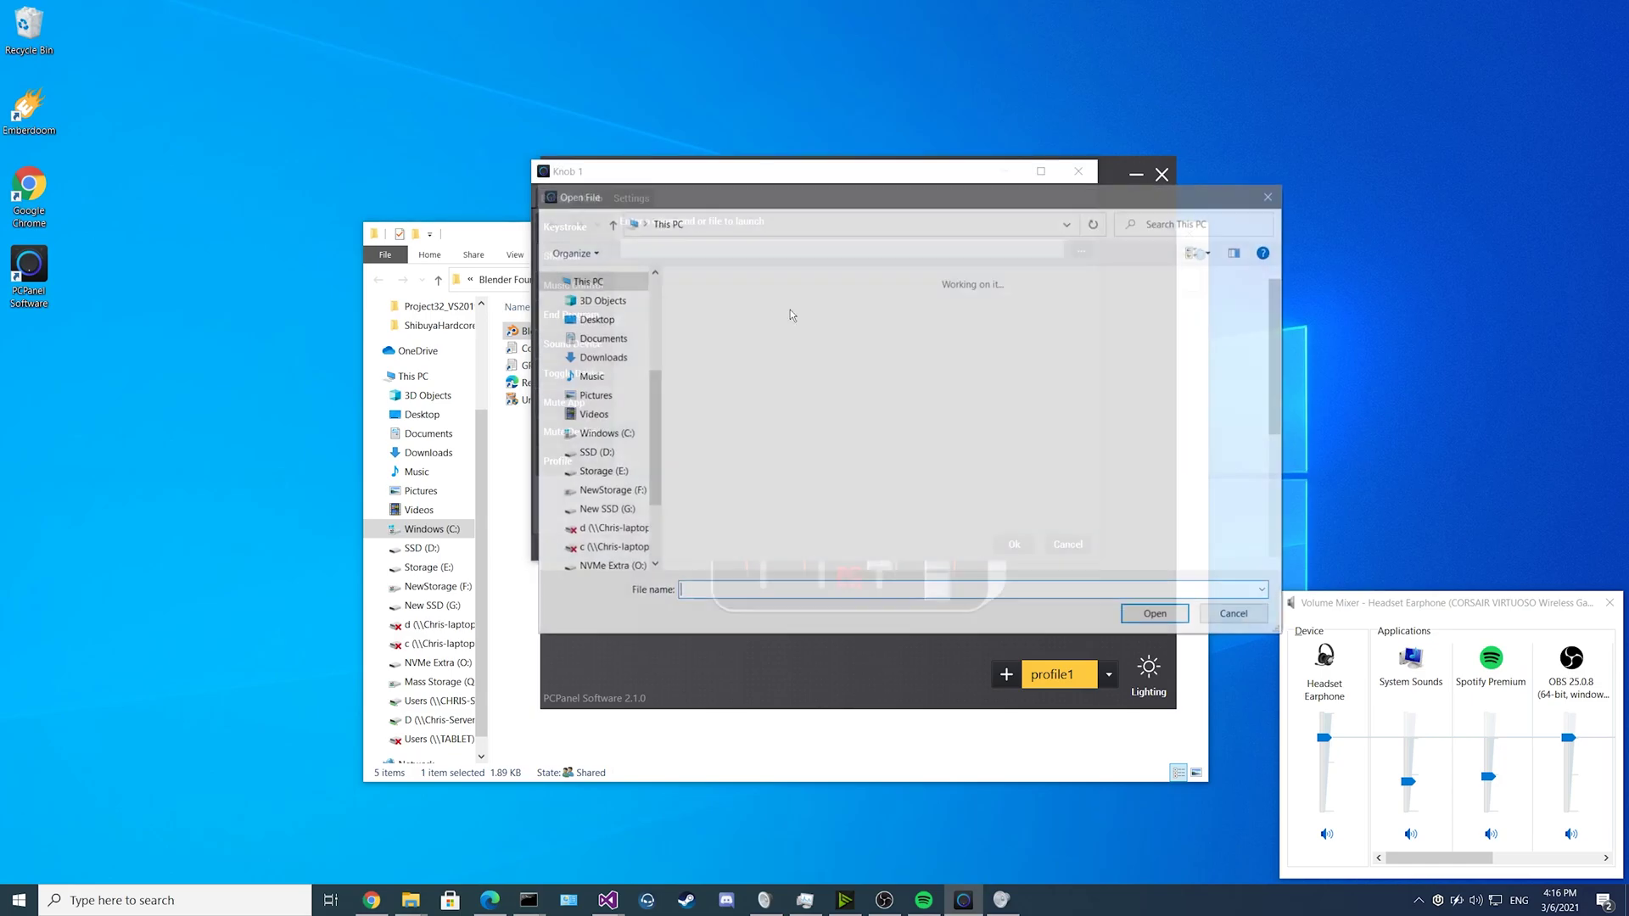
click(1271, 196)
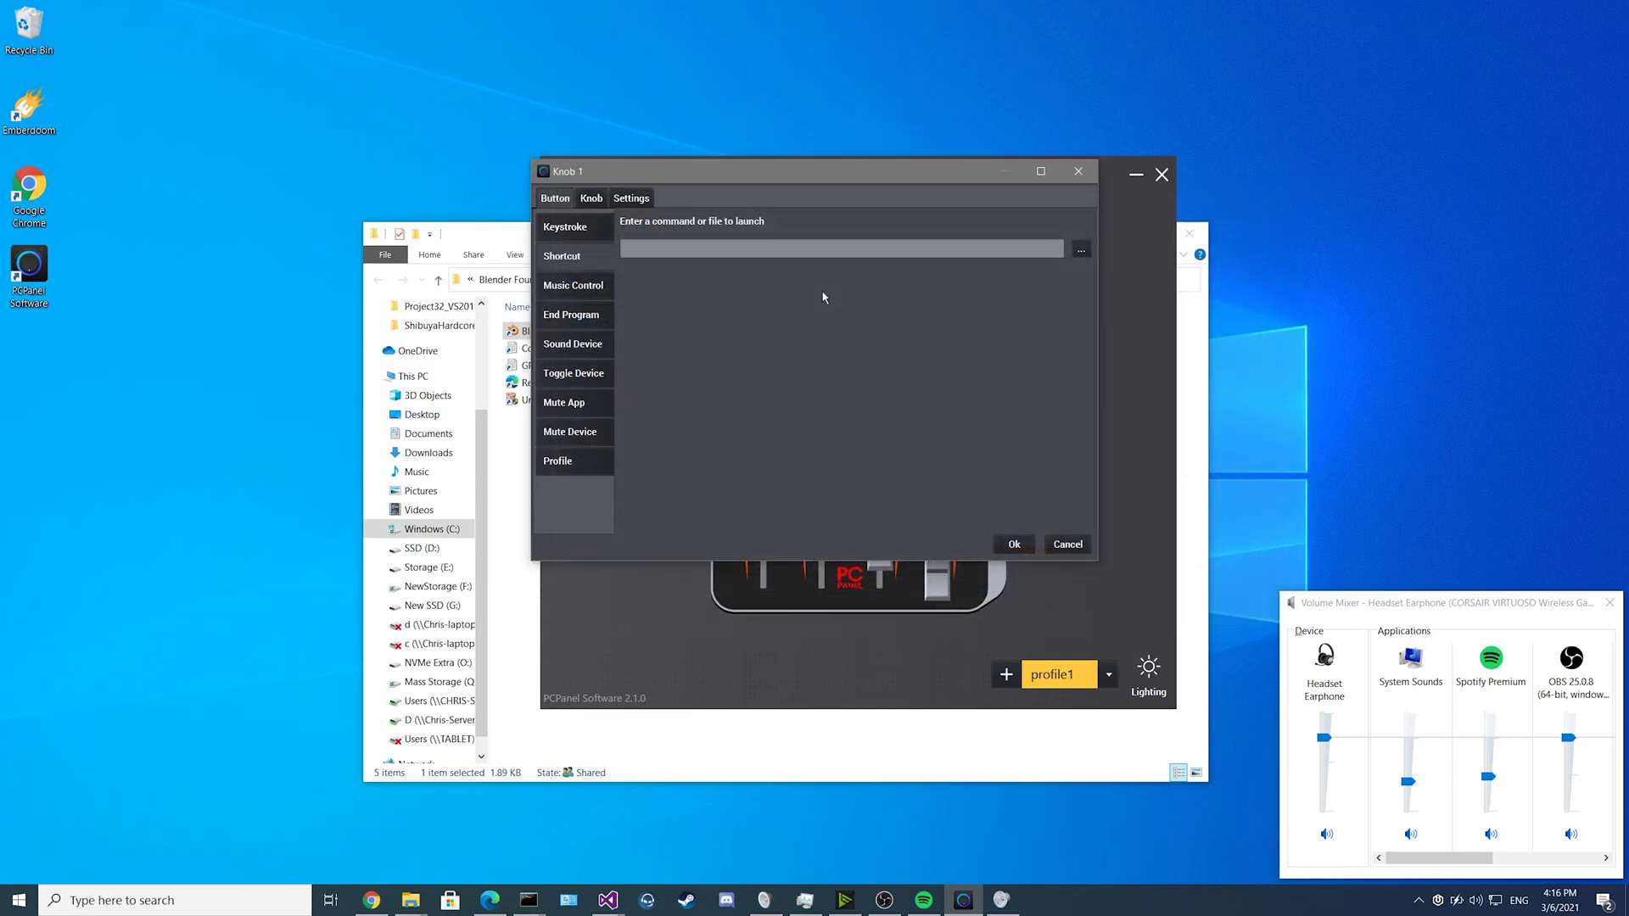
click(732, 246)
text(C:\Program Files\Blender Foundation\Blender\blender.exe)
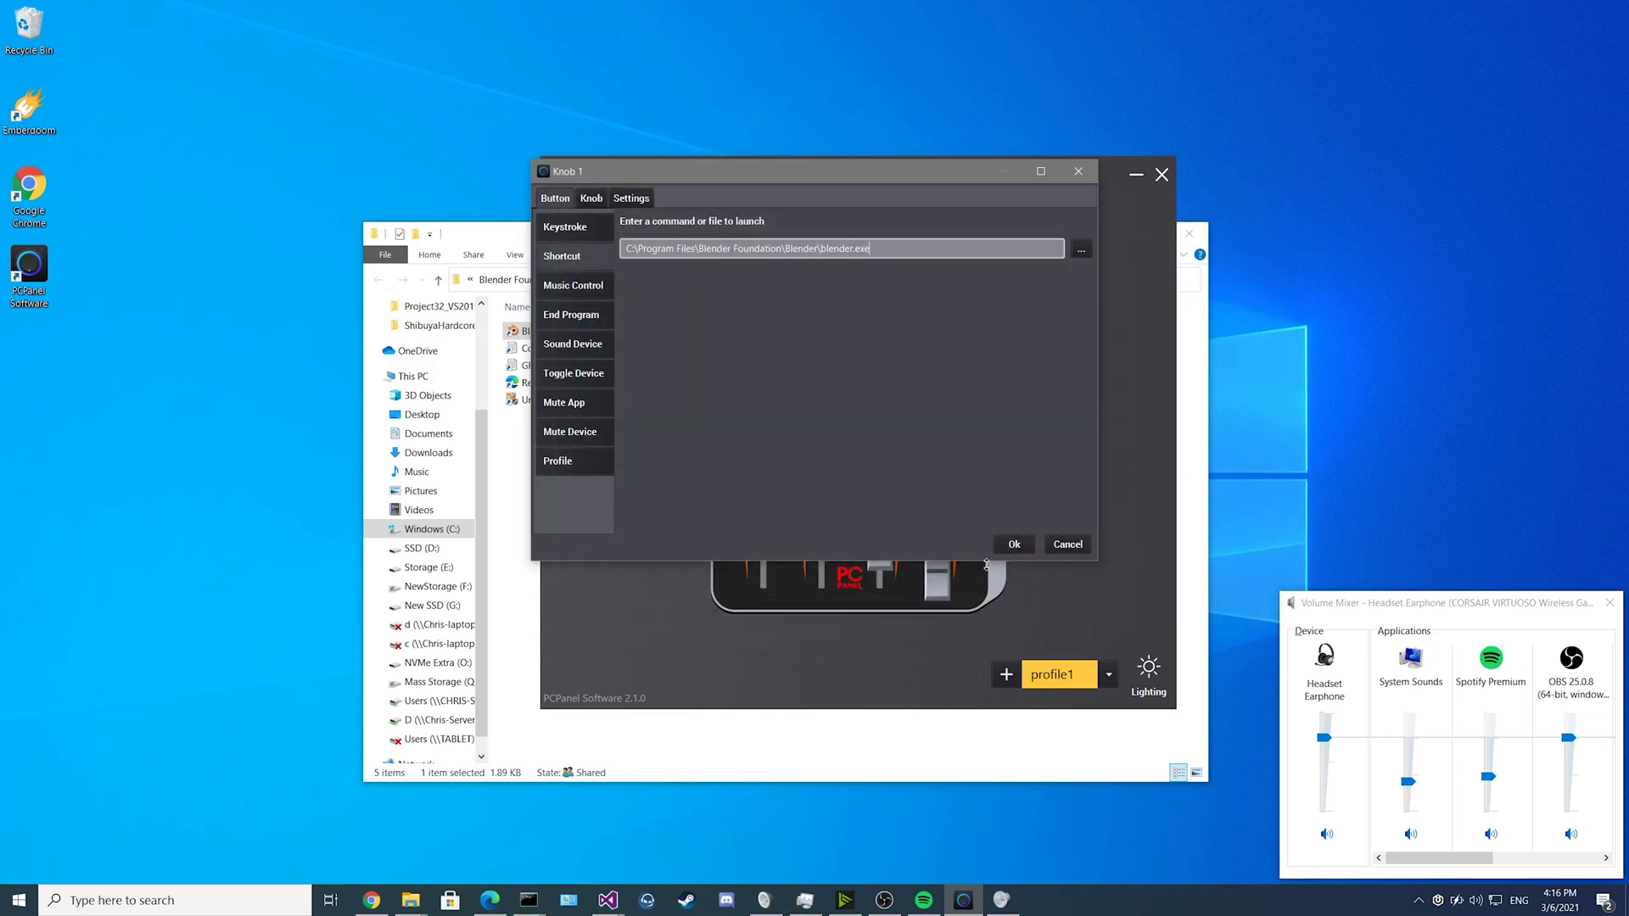
click(1012, 543)
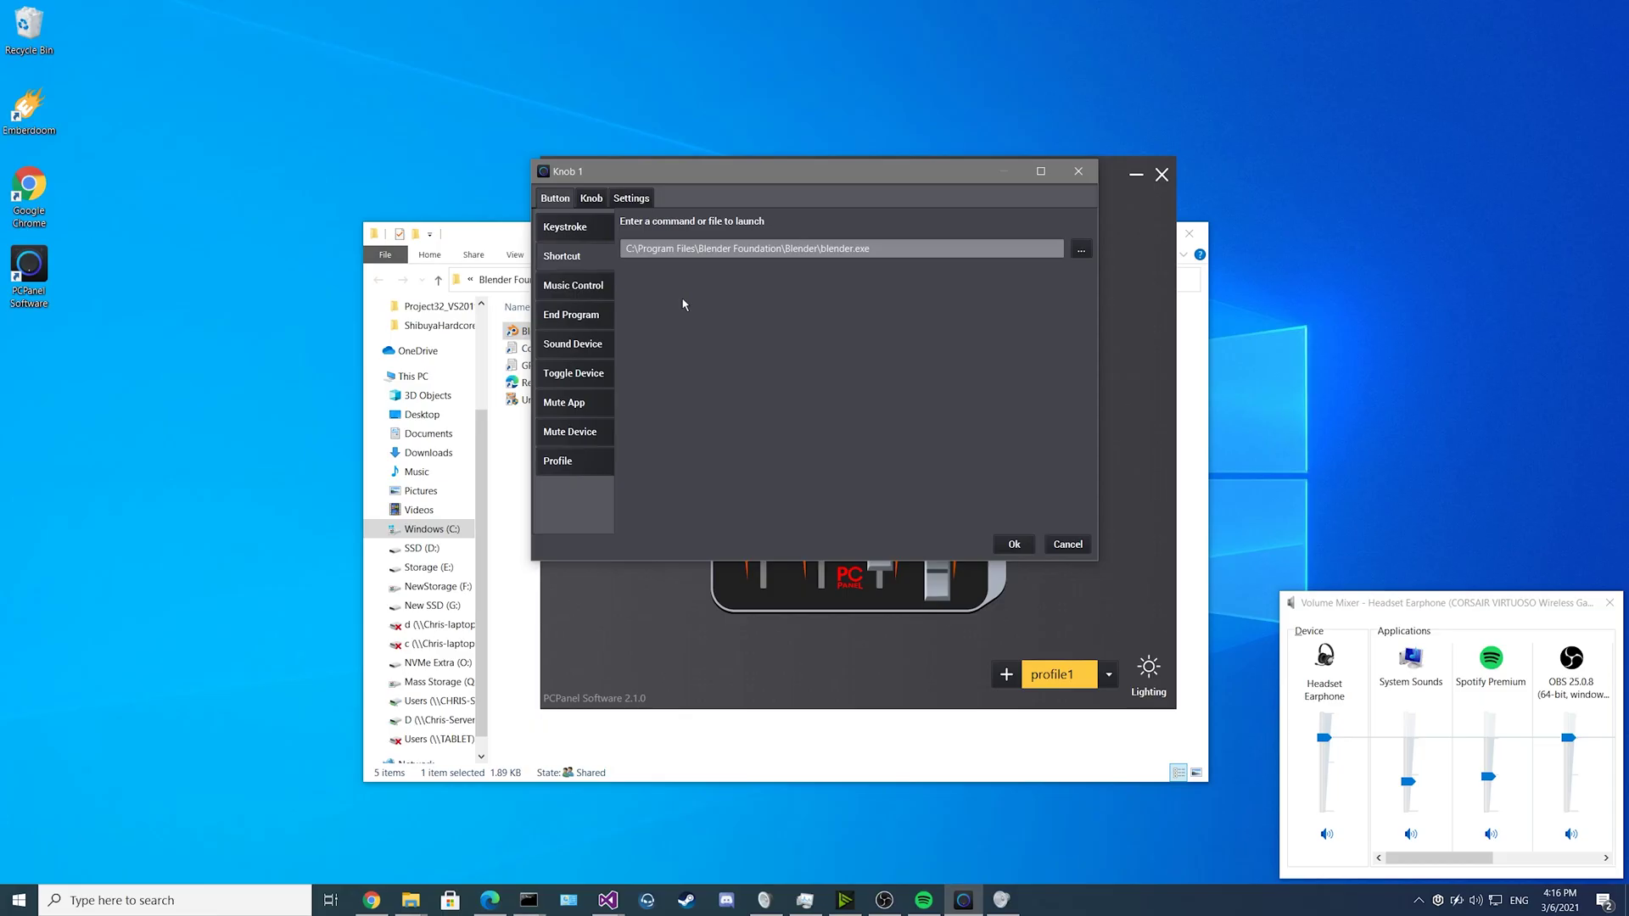
Check knob 1's Music Control options, then show its End Program options.
click(604, 286)
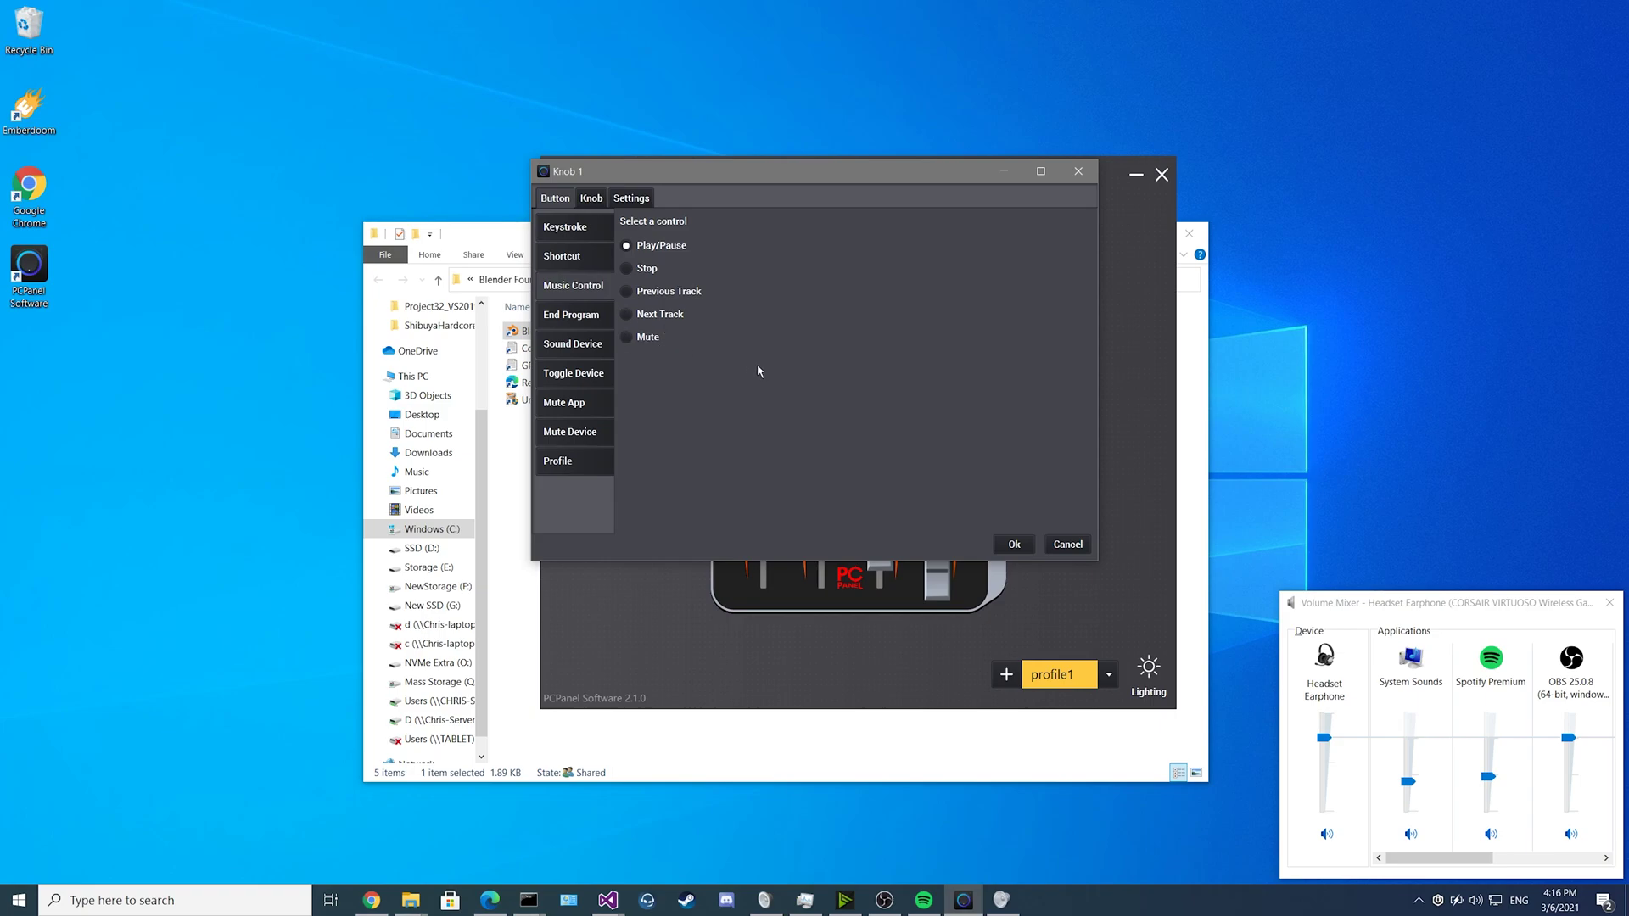
click(575, 317)
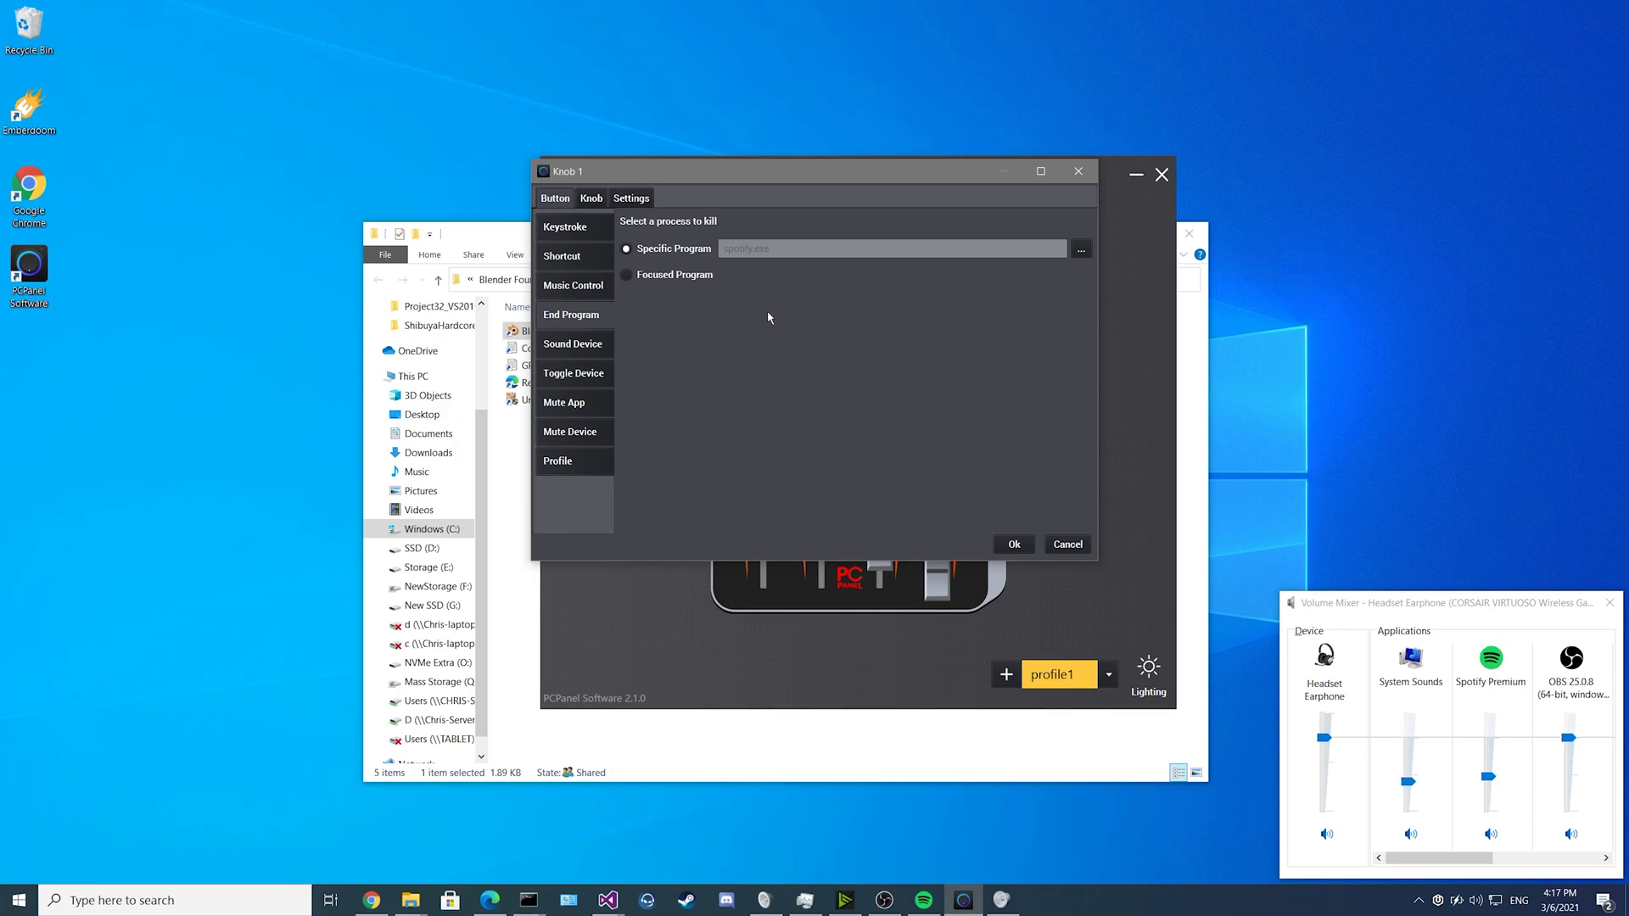
Try Sound Device, then add the NVIDIA Broadcast and Yeti mics to Toggle Device's Selected Devices.
click(605, 346)
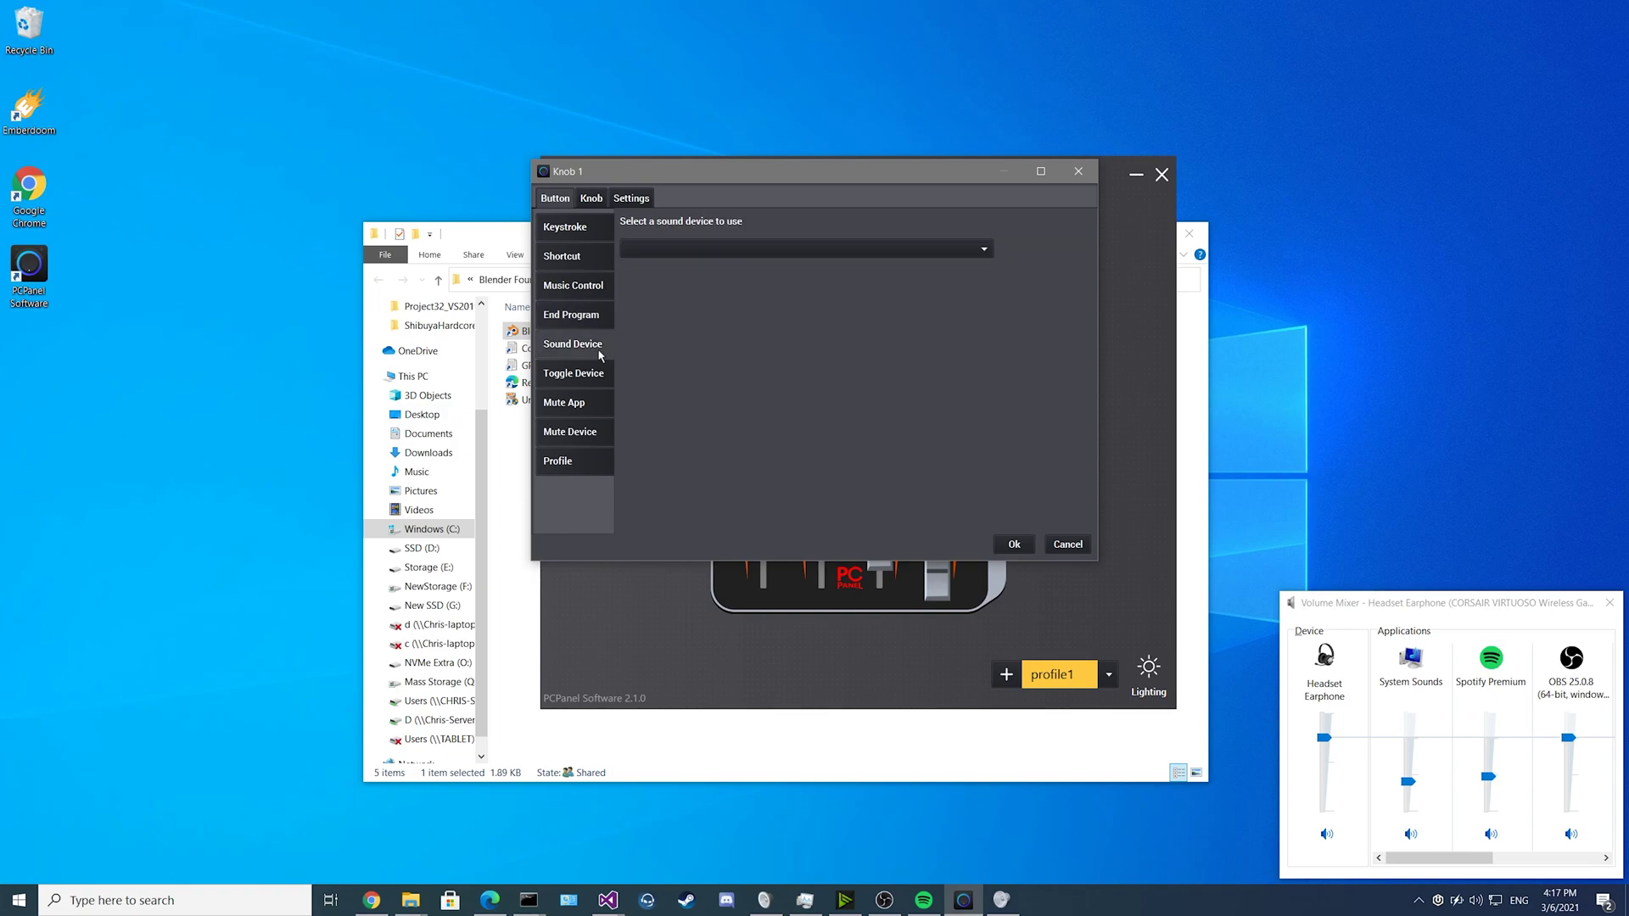
click(675, 249)
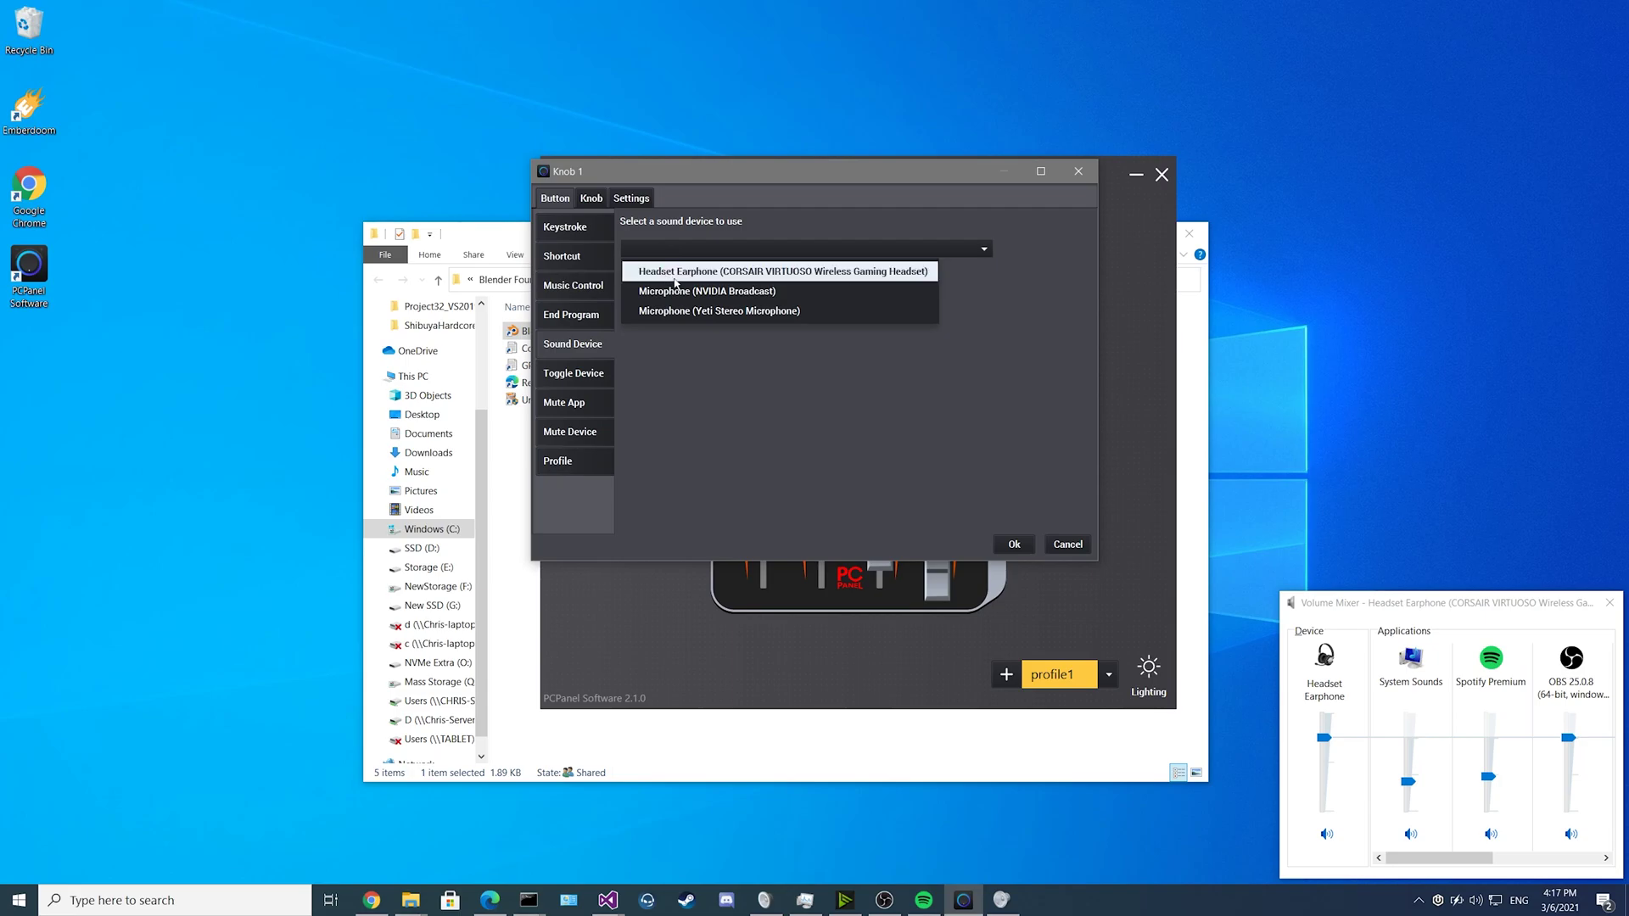
click(669, 255)
click(583, 375)
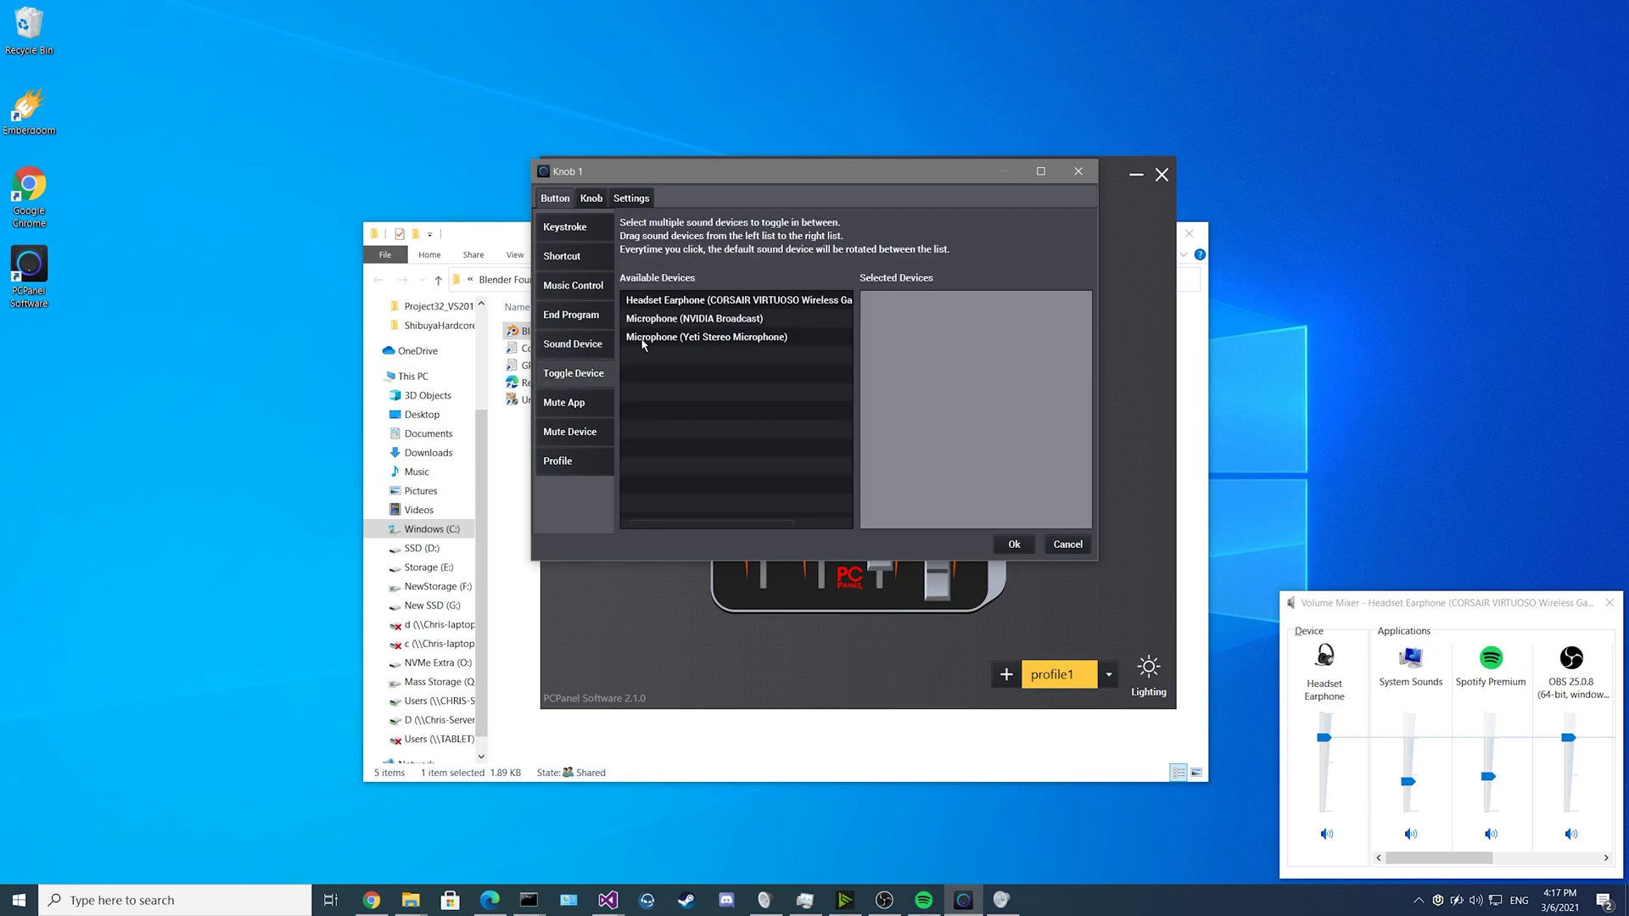
click(695, 301)
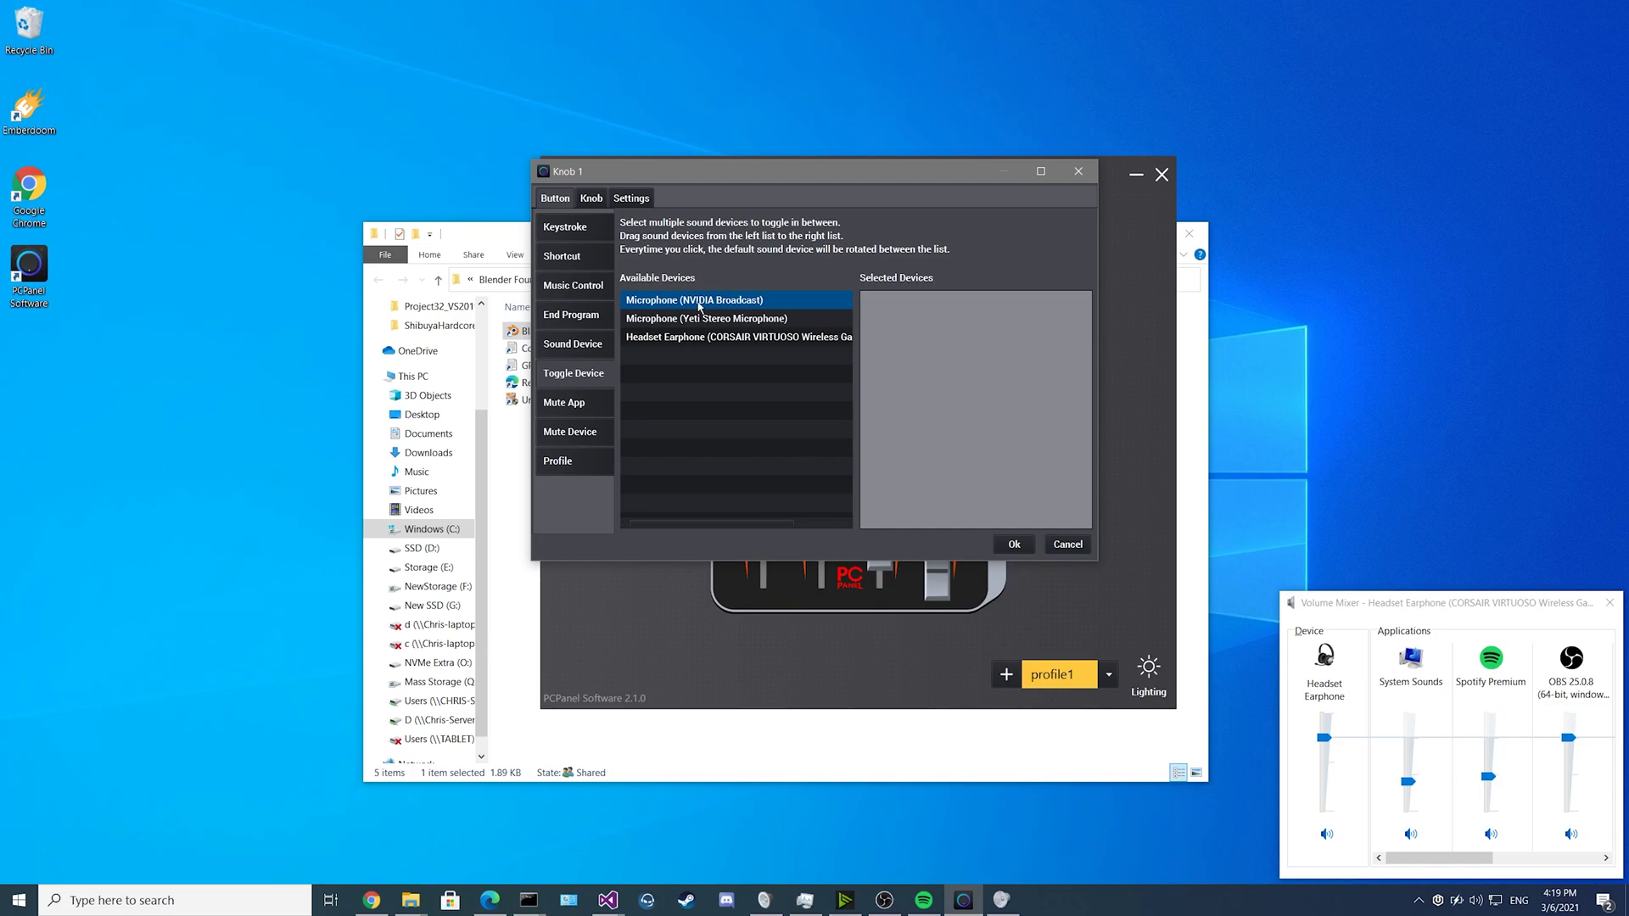
drag(699, 308, 944, 307)
drag(737, 305, 962, 336)
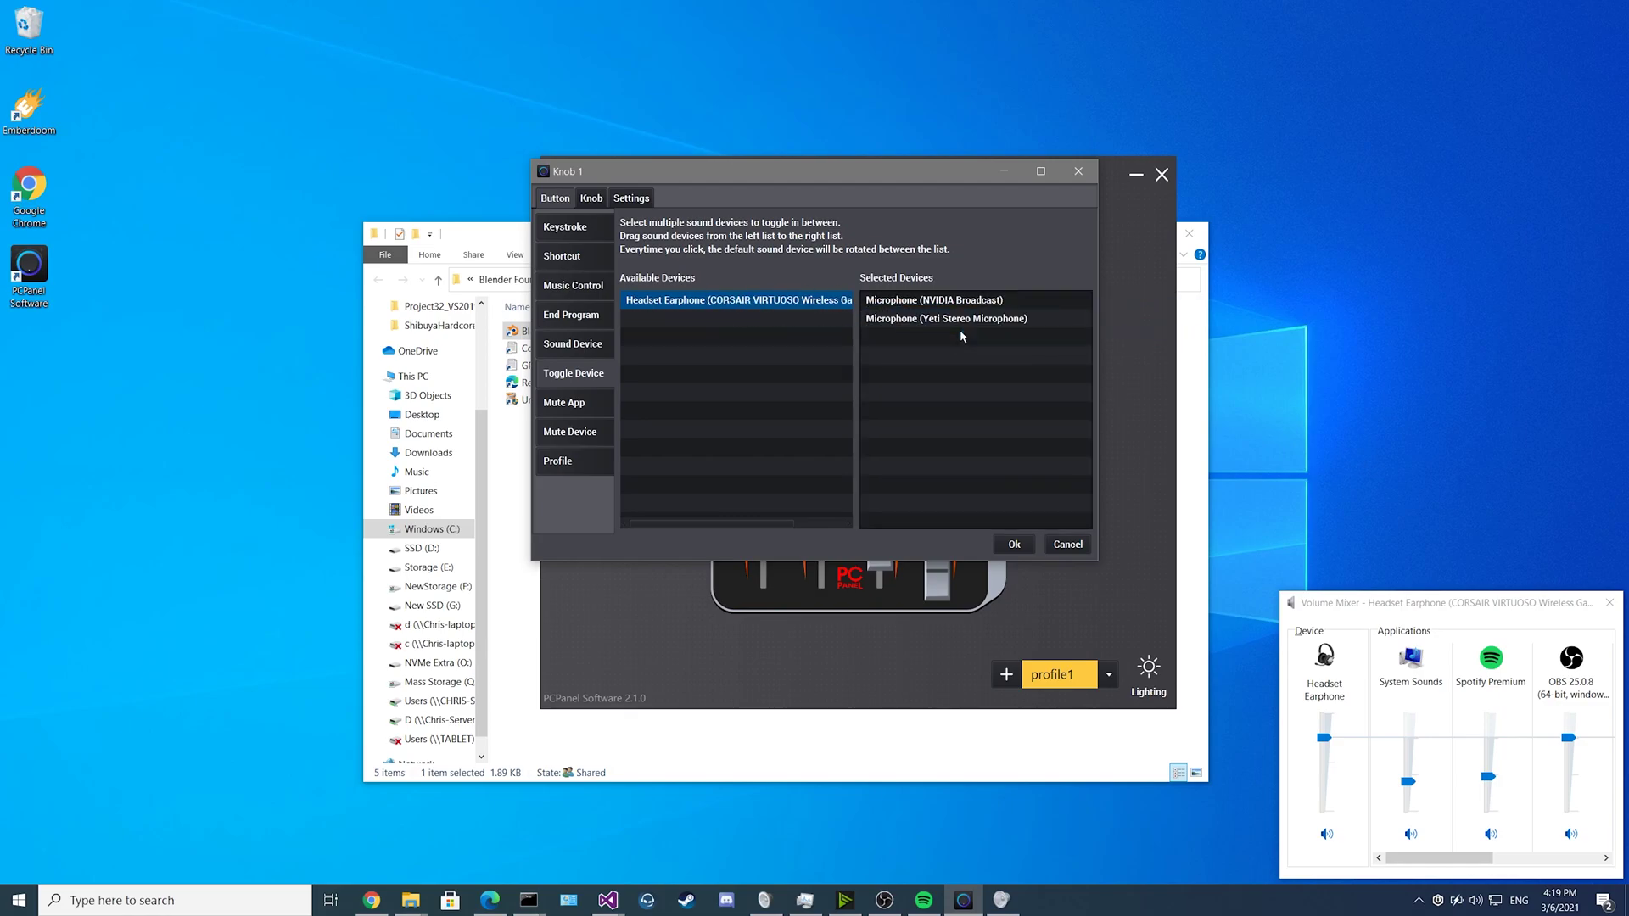
click(915, 320)
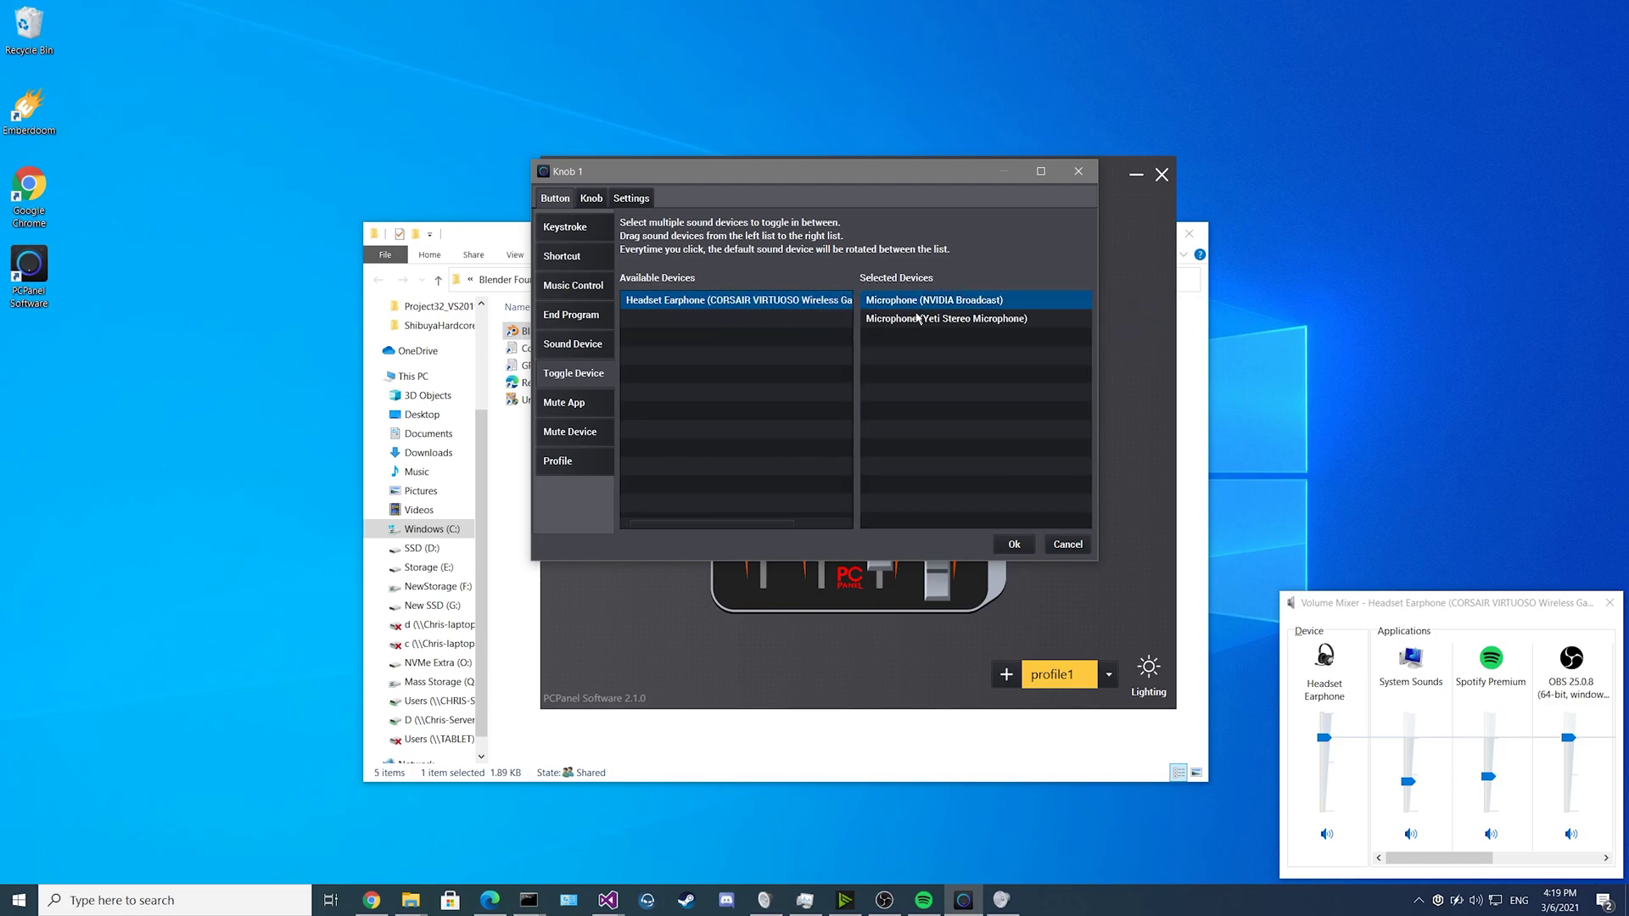
Set knob 1 to Mute App for Spotify and confirm with Ok.
click(571, 405)
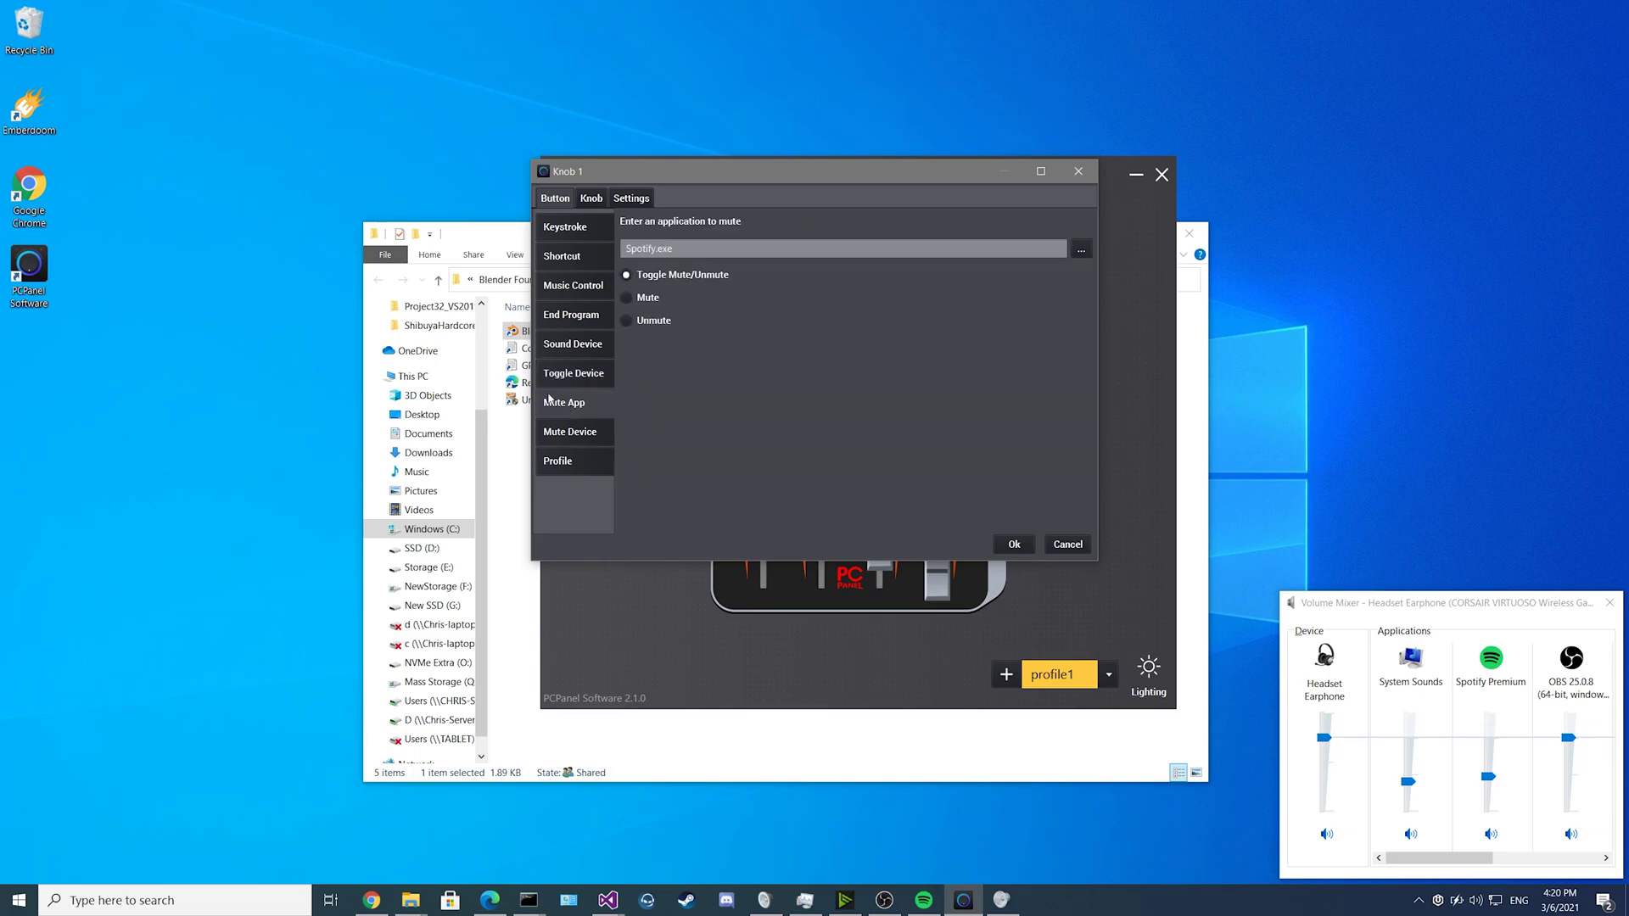
click(1081, 248)
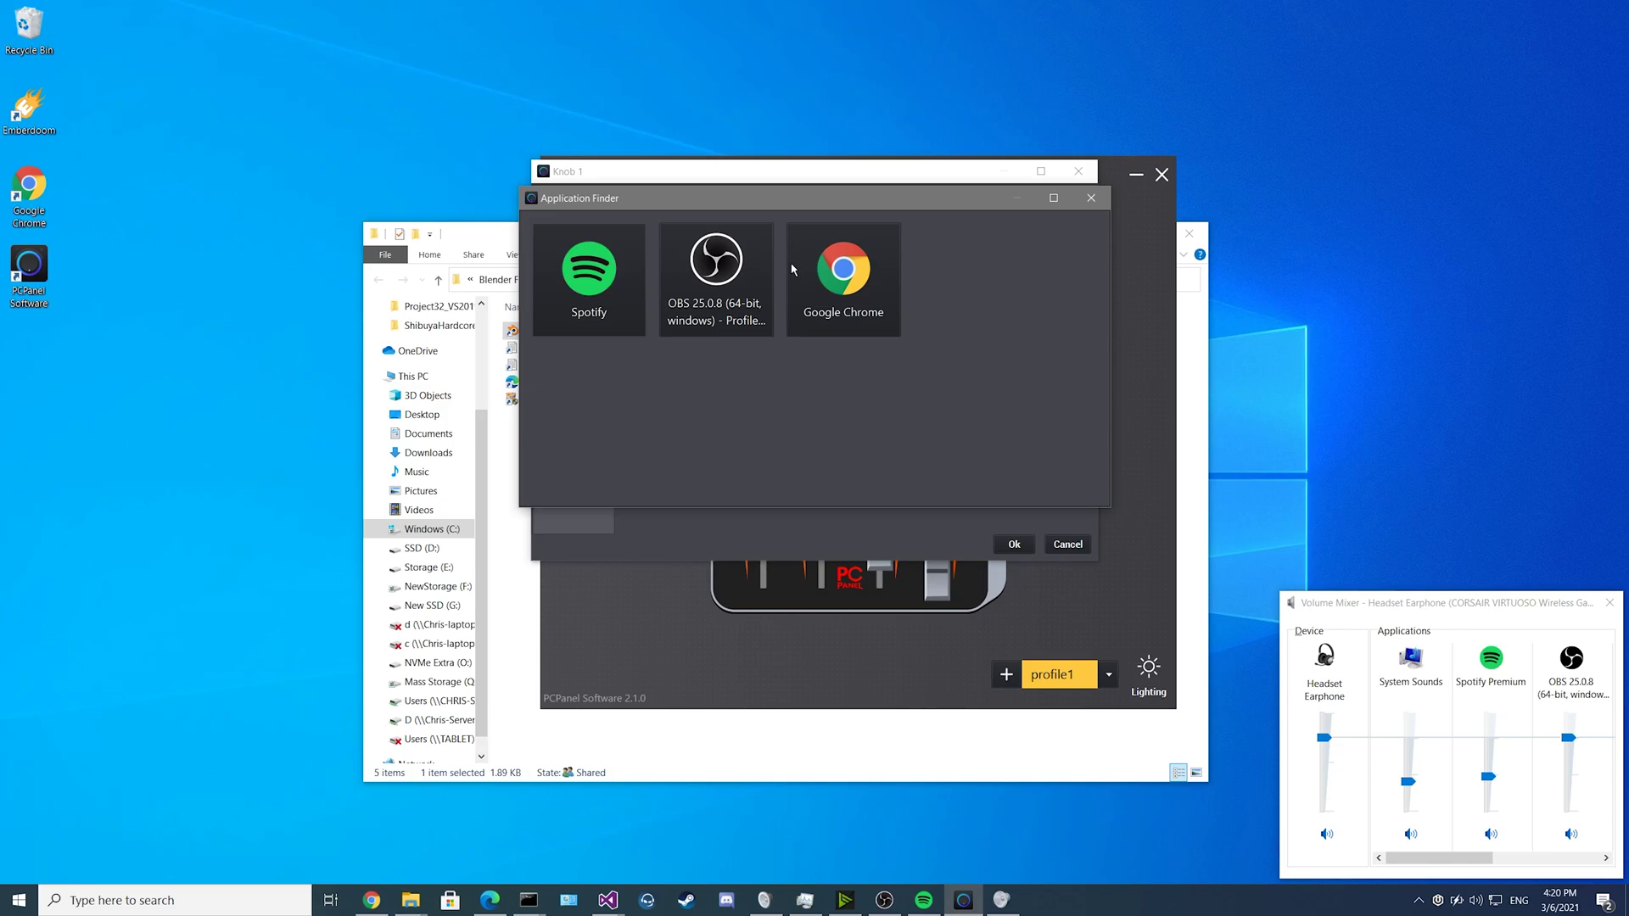
click(586, 280)
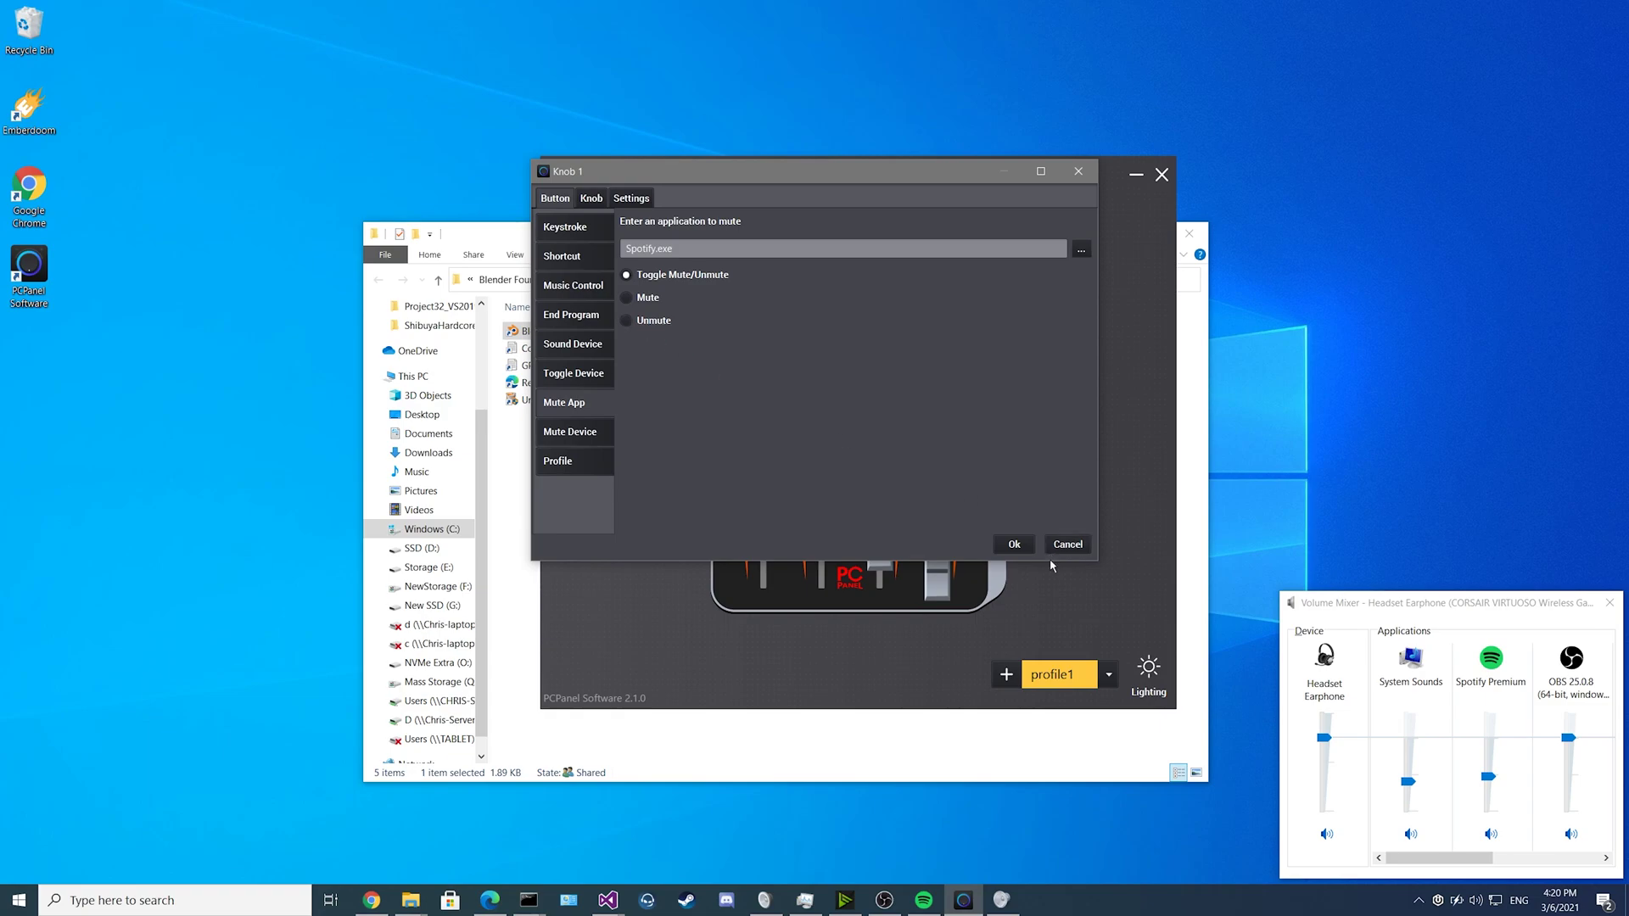
click(1013, 545)
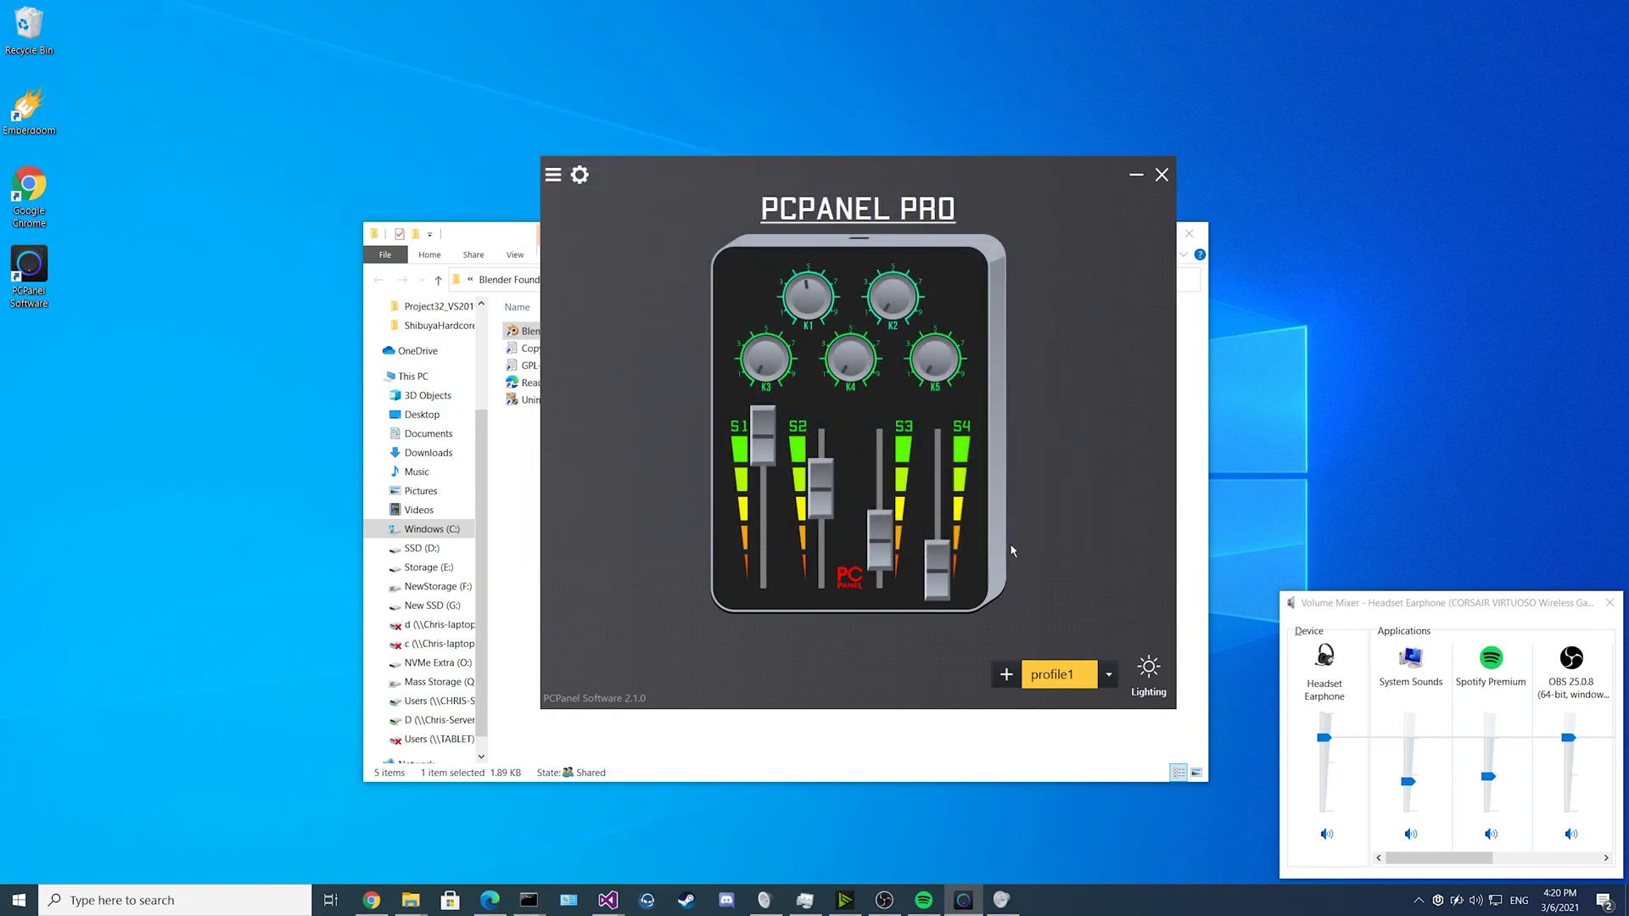
Reopen knob 1, pick the CORSAIR headset under Mute Device, then view the Profile action.
click(808, 297)
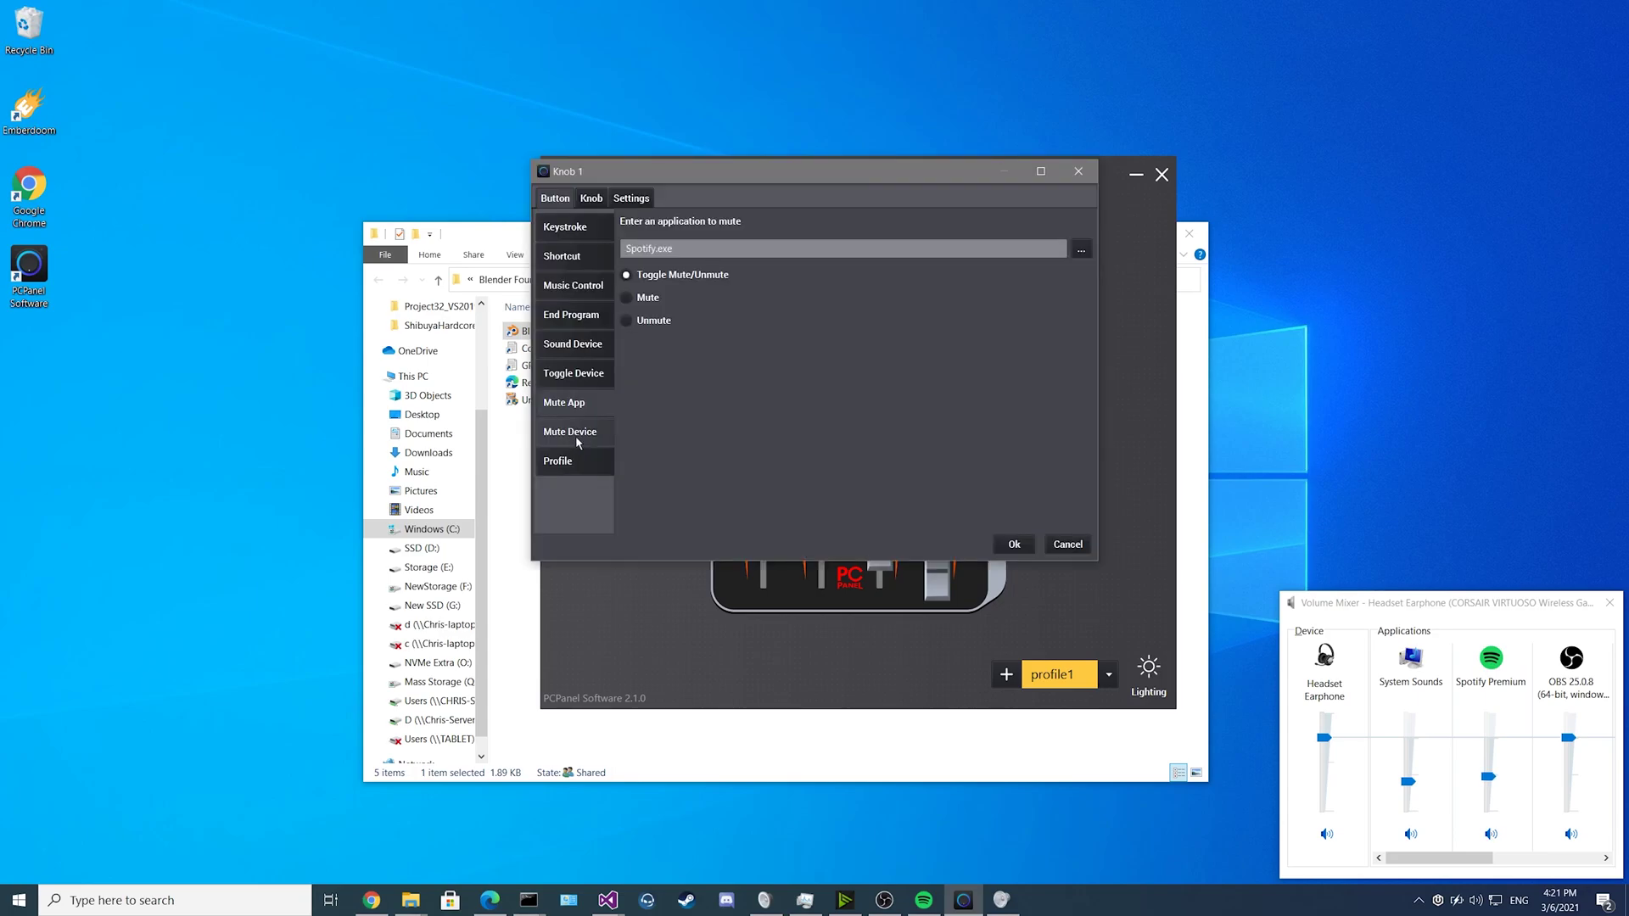
click(575, 434)
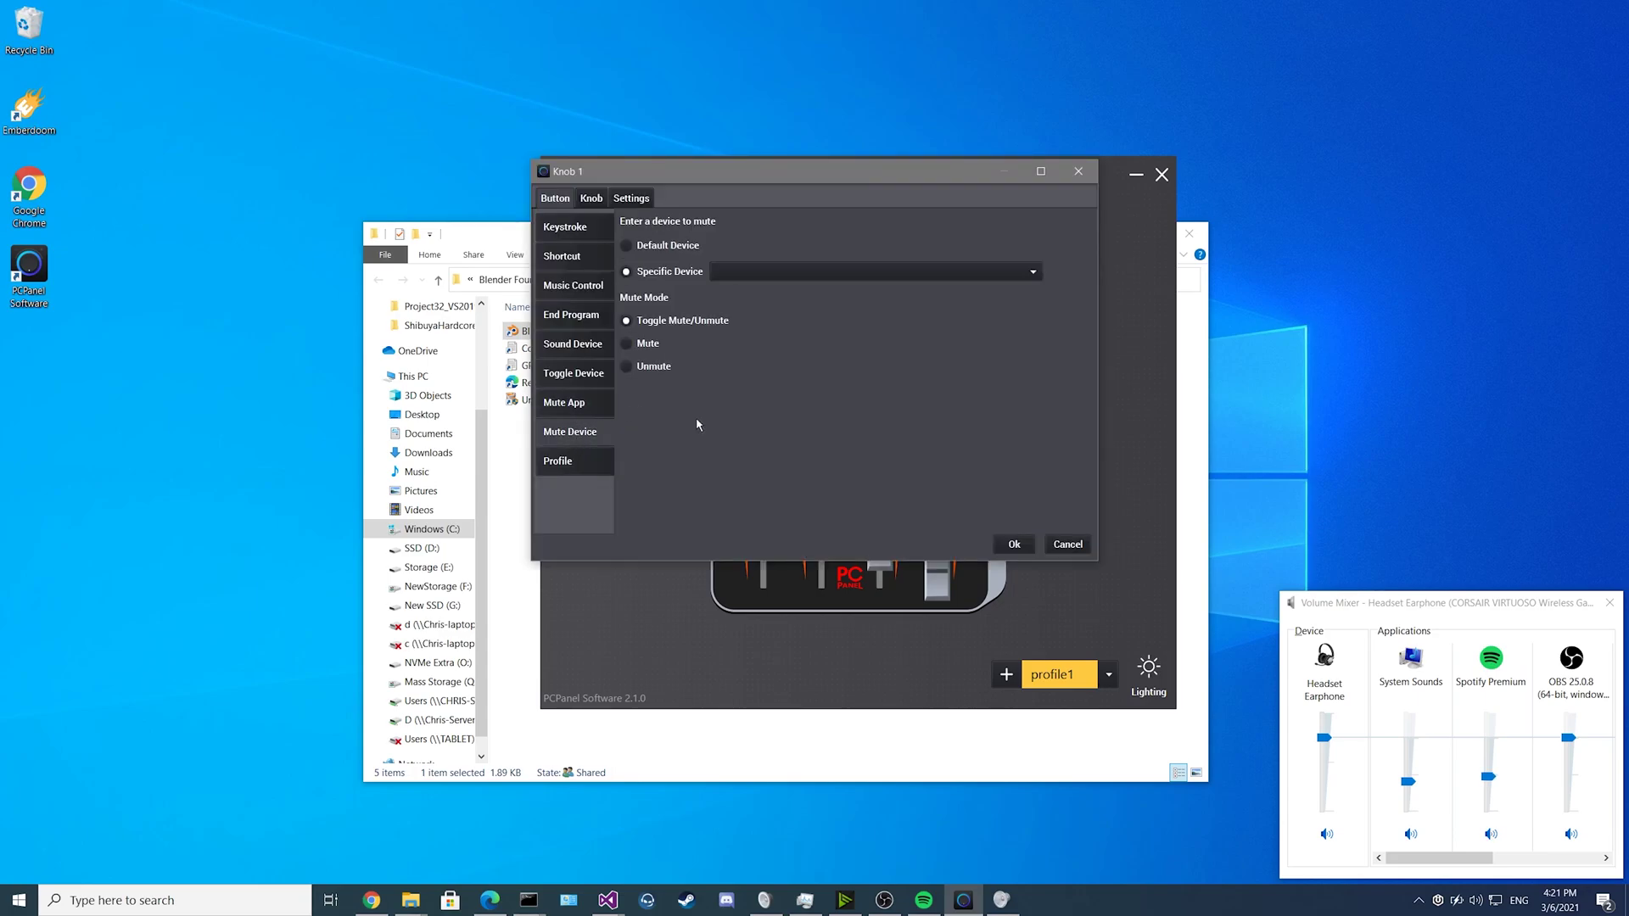
click(732, 272)
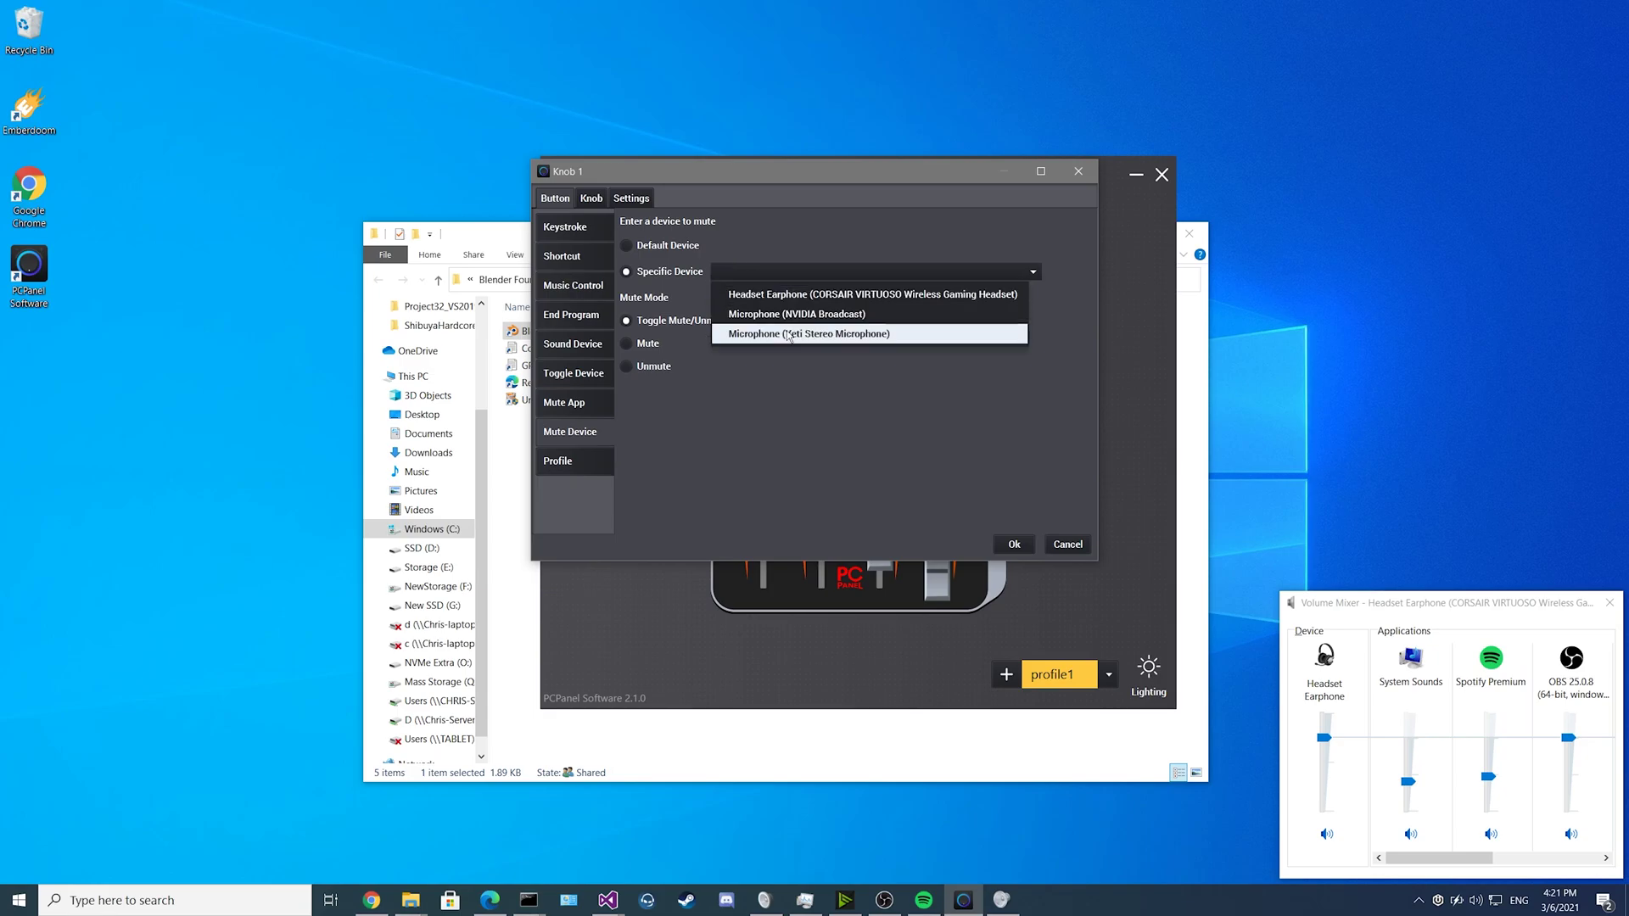
click(791, 297)
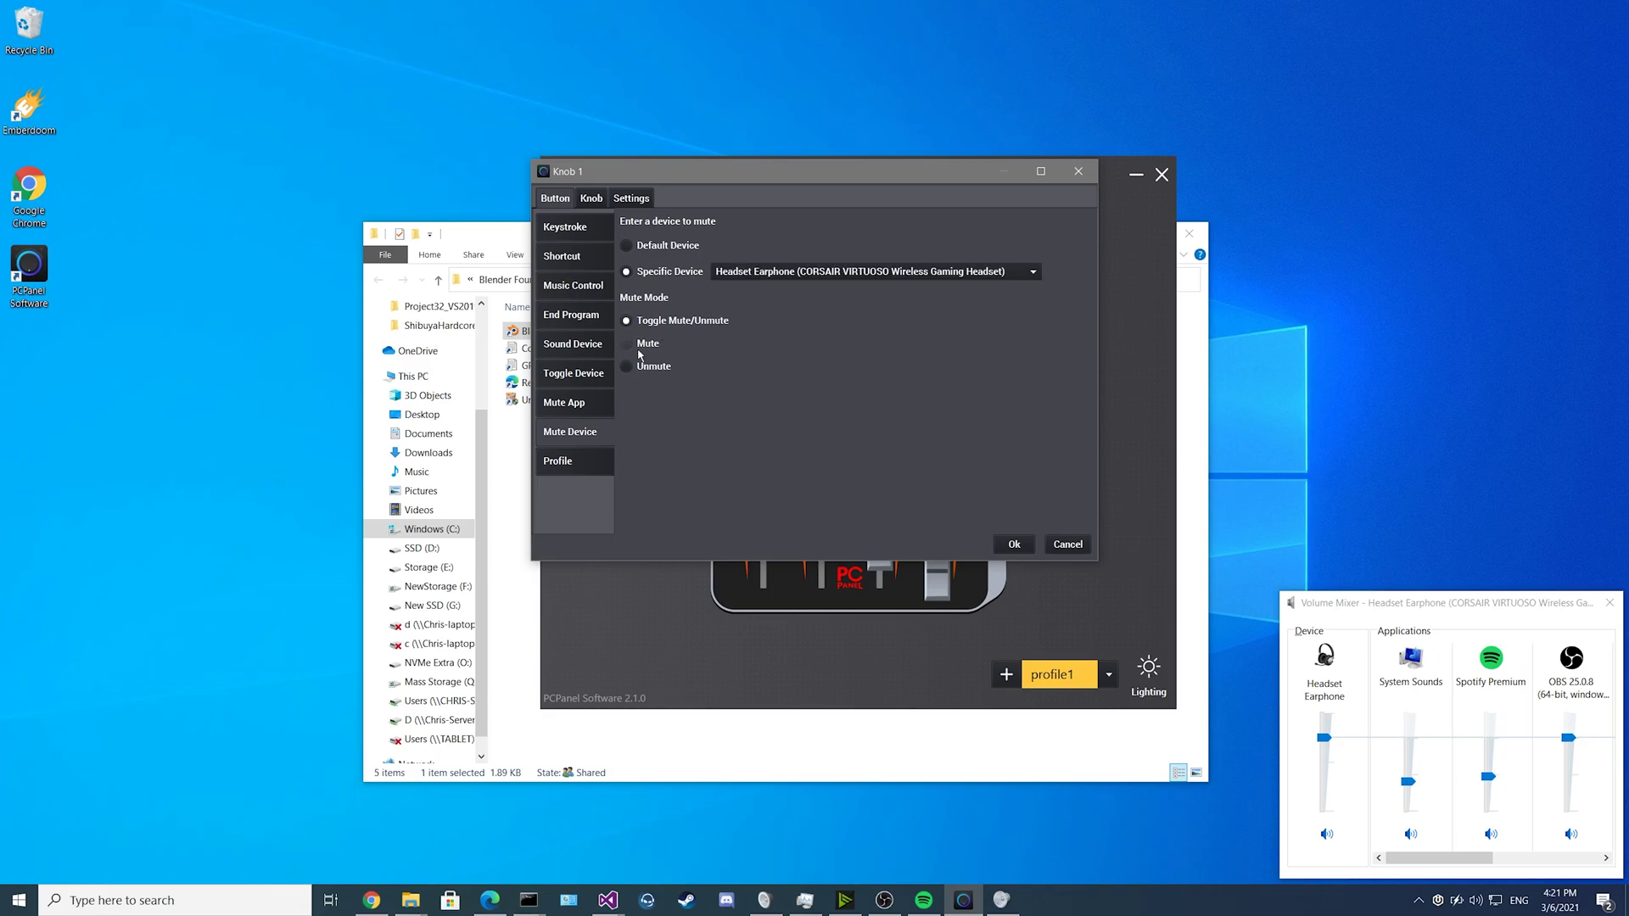
click(585, 465)
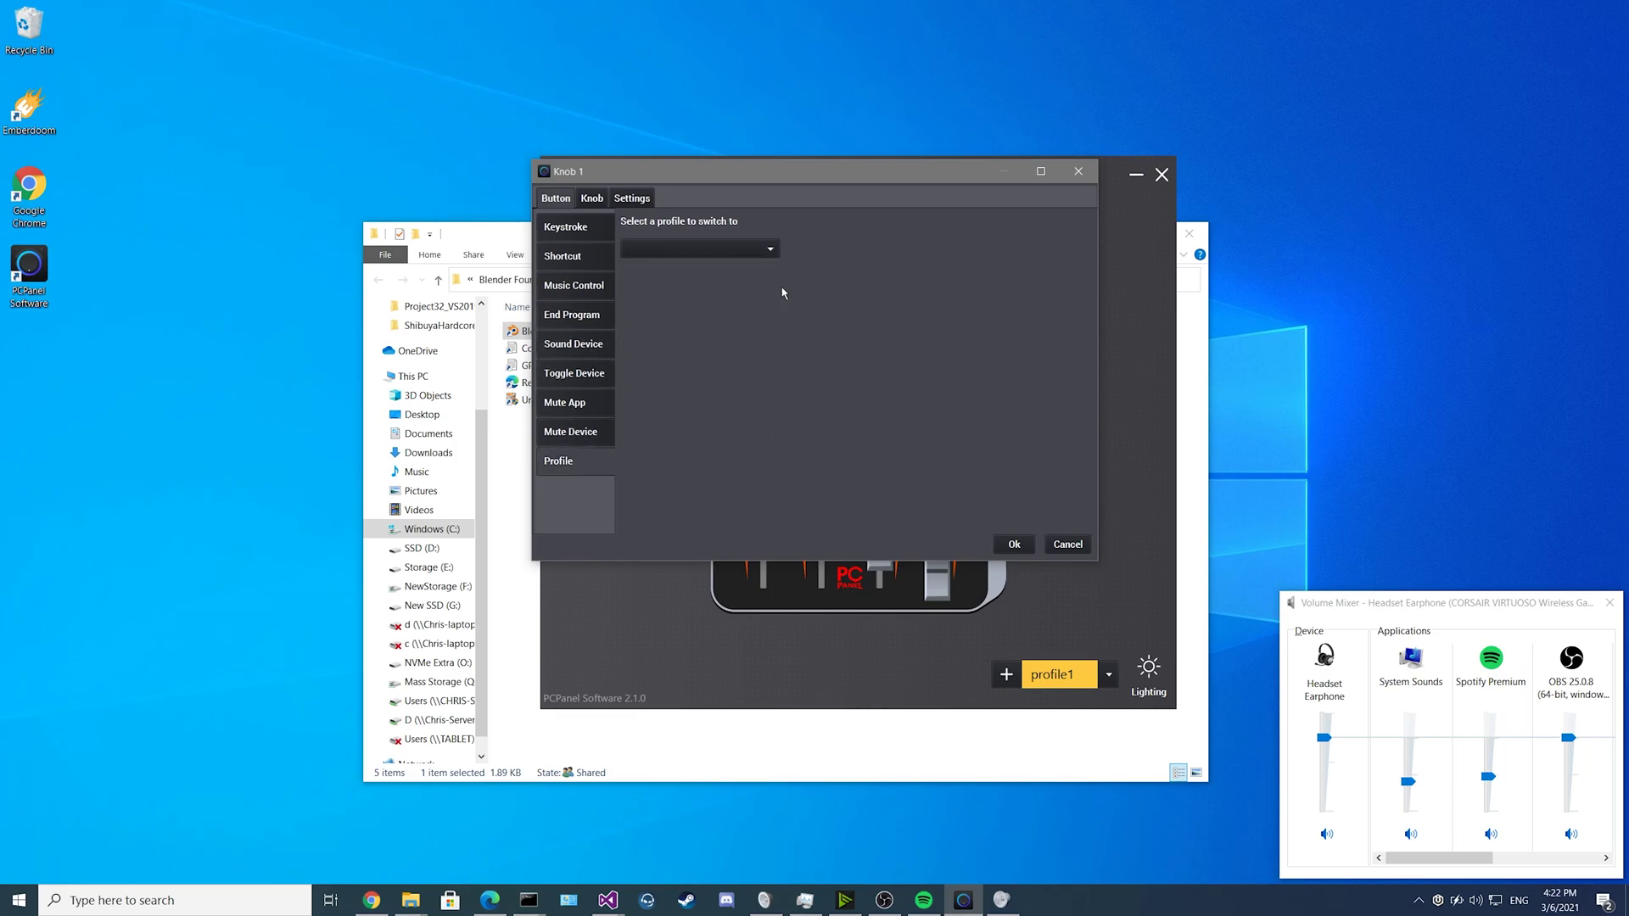
Set knob 1's dial Trim Min to 20 and Trim Max to 80, leaving logarithmic scaling off.
click(238, 198)
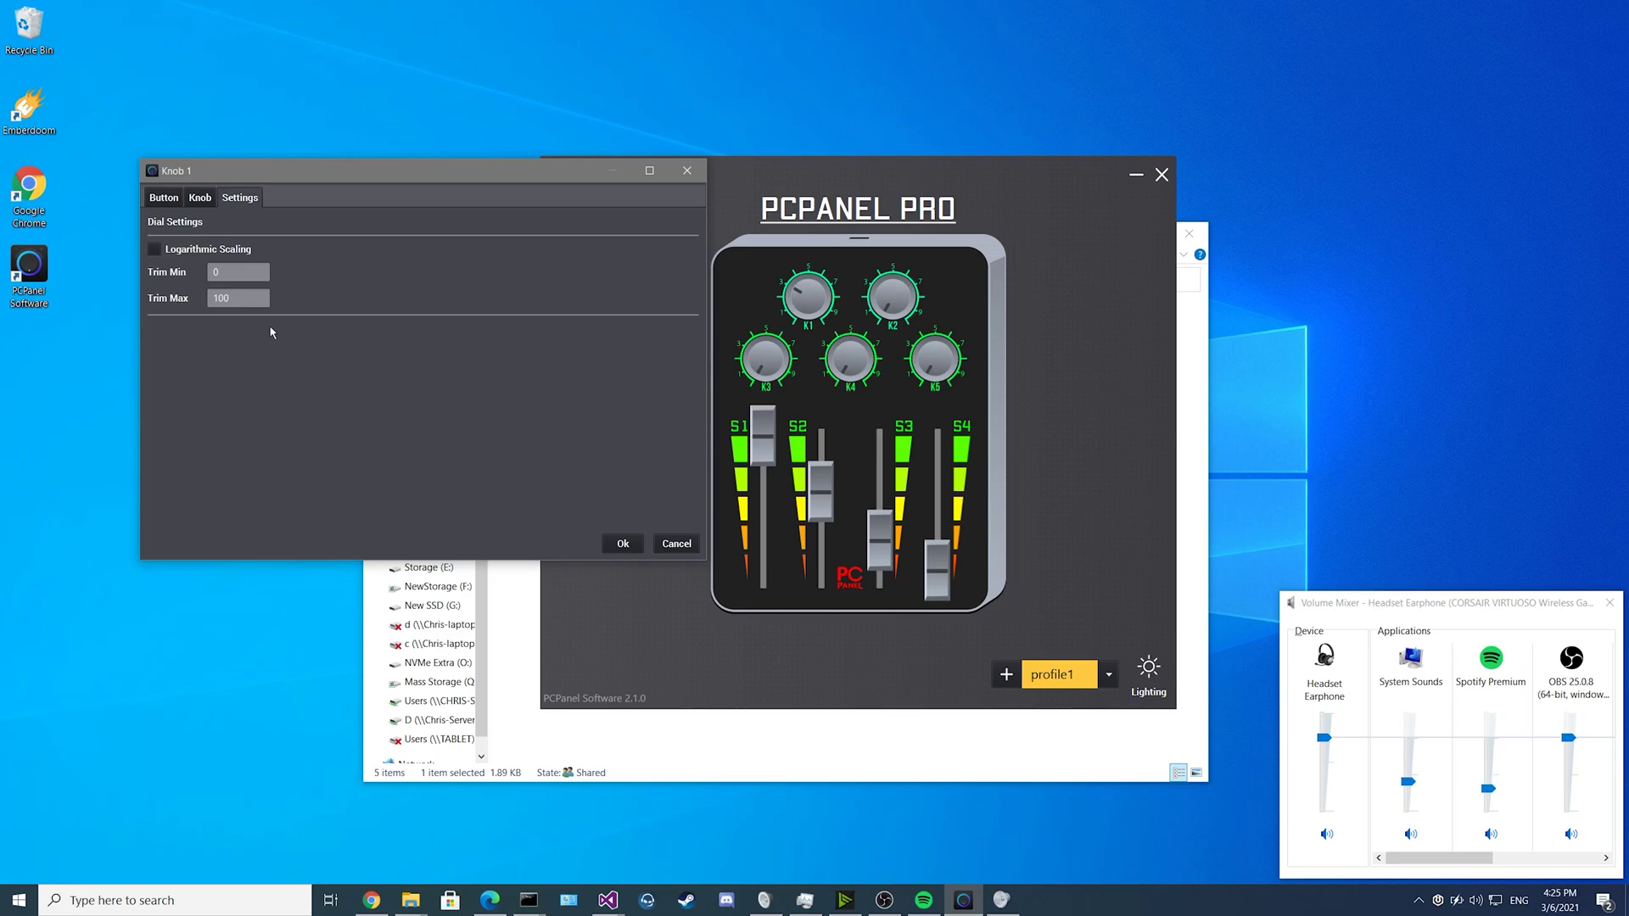
click(153, 249)
drag(327, 171, 458, 166)
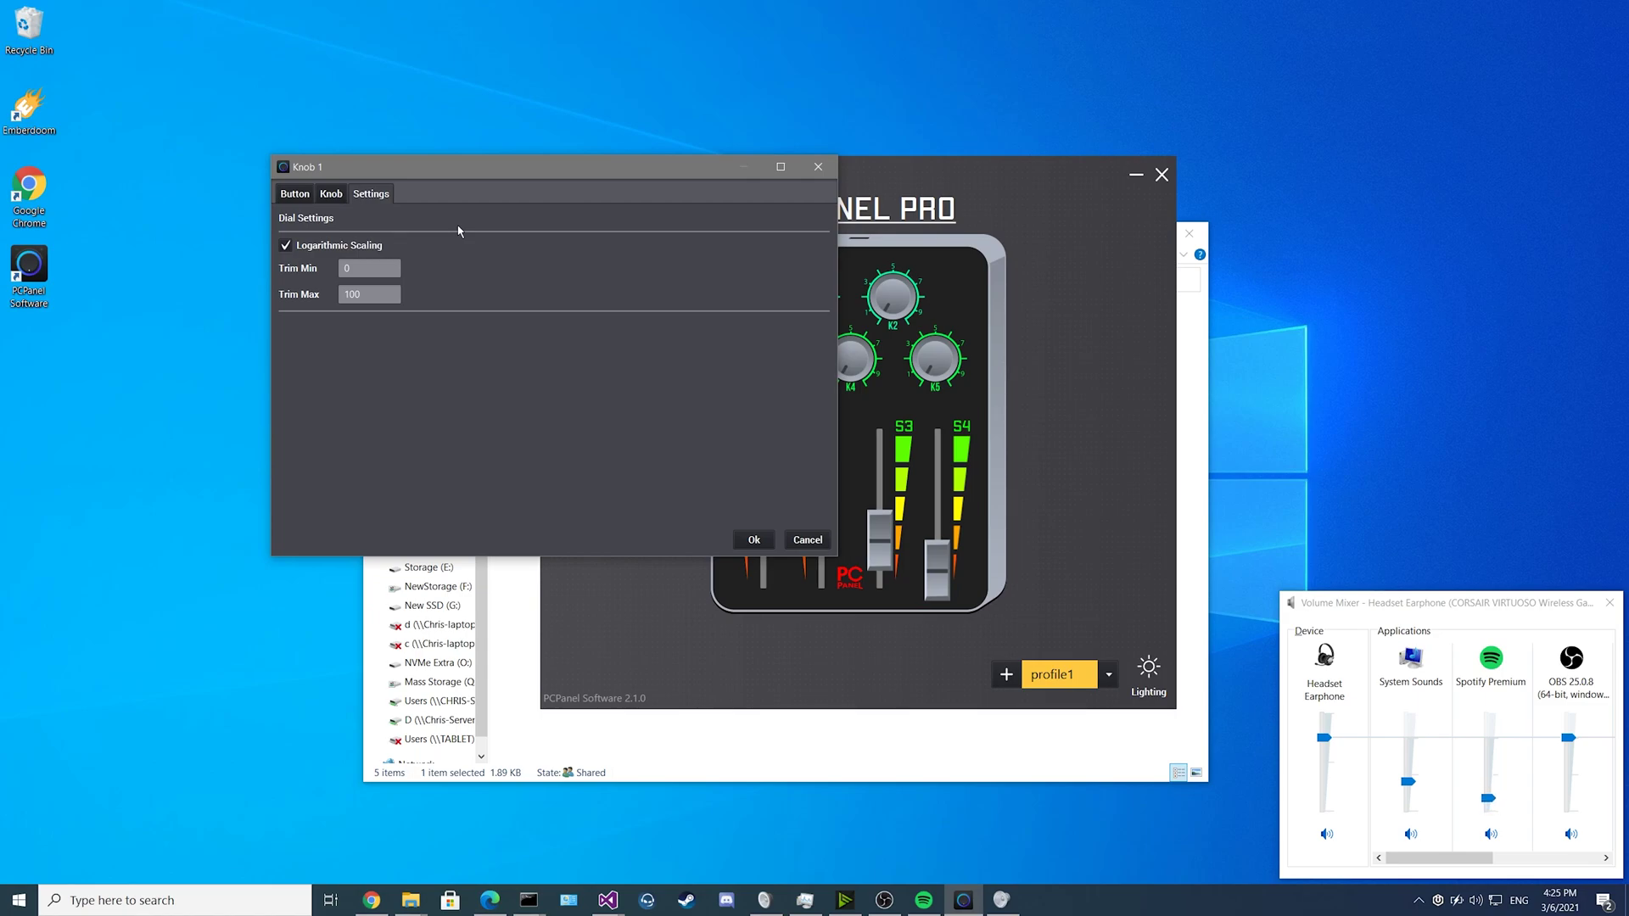
click(286, 245)
click(337, 271)
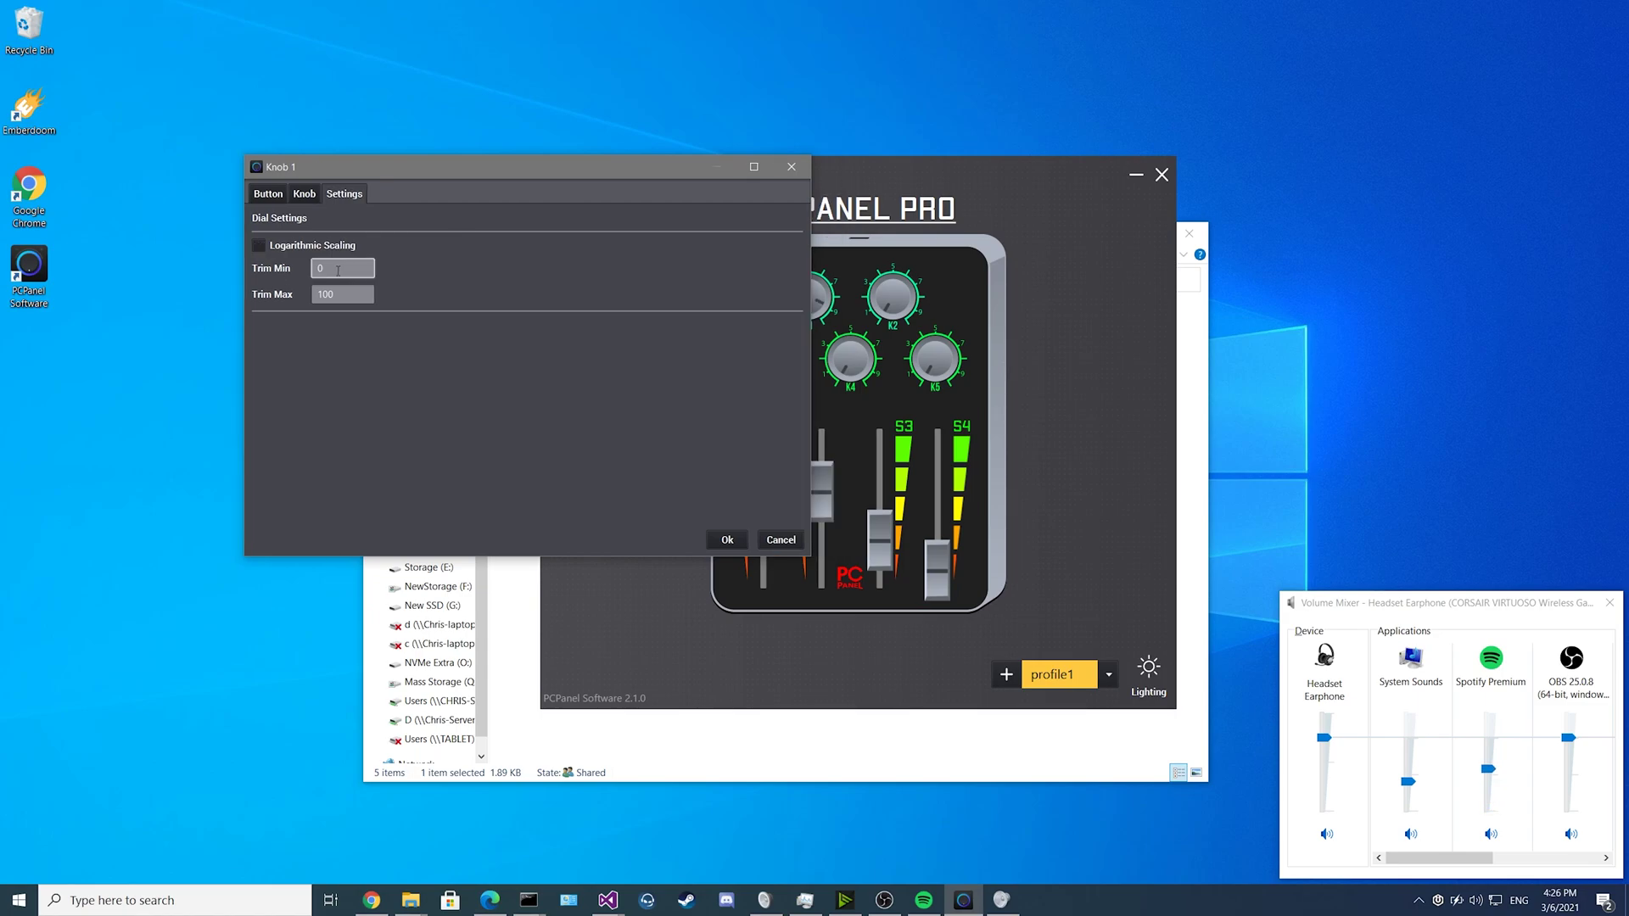
text(20)
key(Tab)
text(80)
click(736, 540)
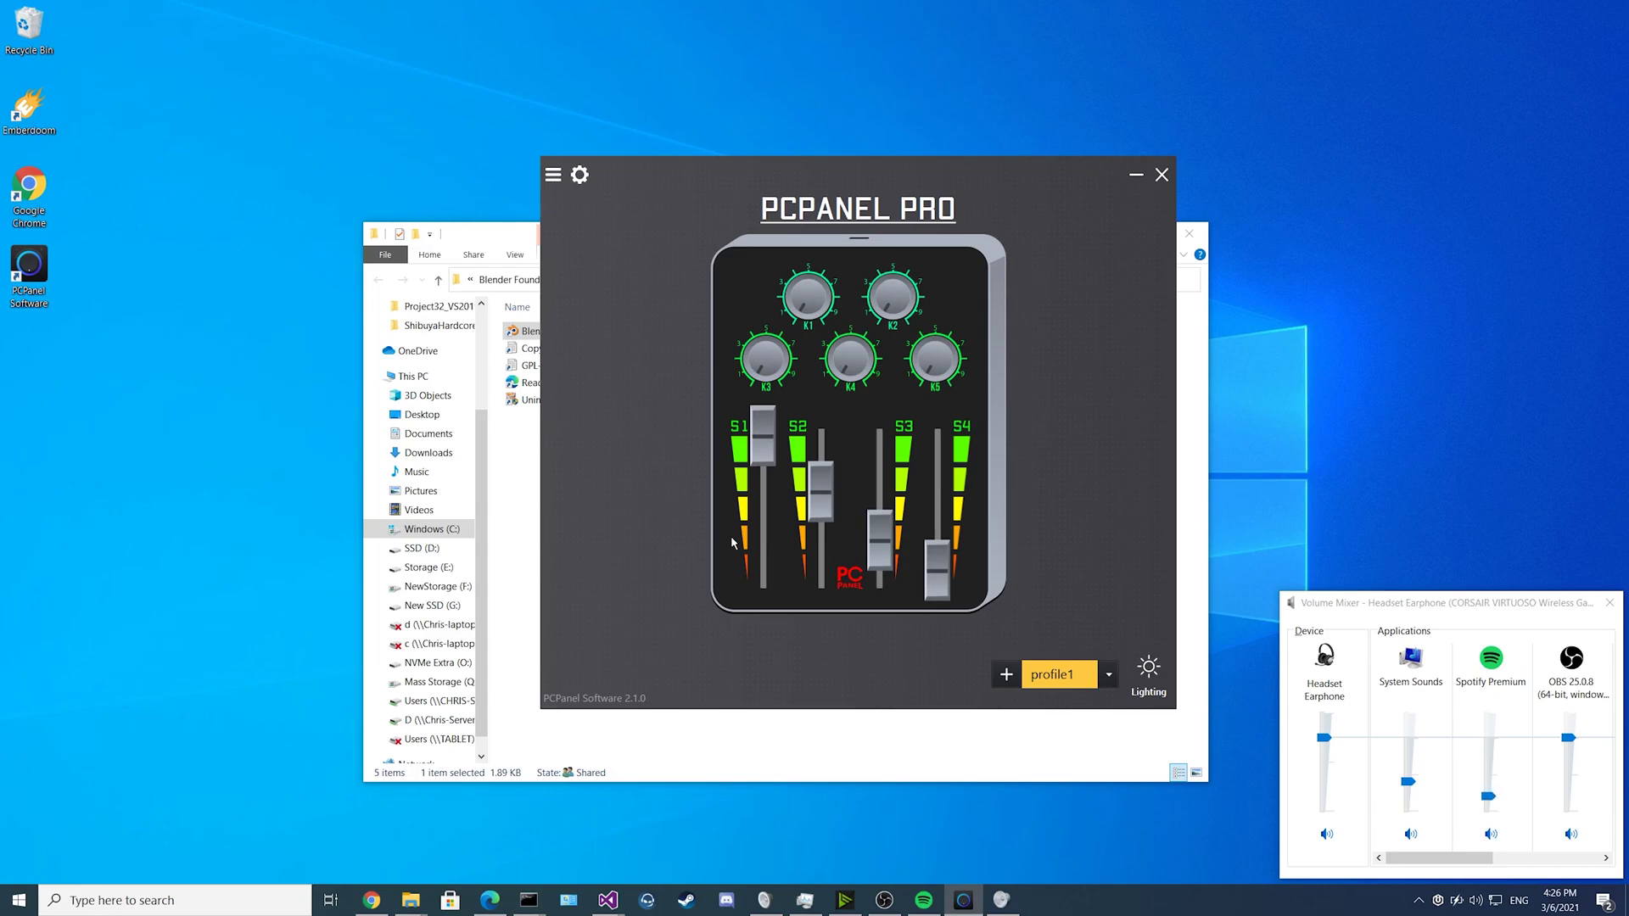
Browse Slider 1's volume modes, ending on the focused-application volume option.
click(764, 444)
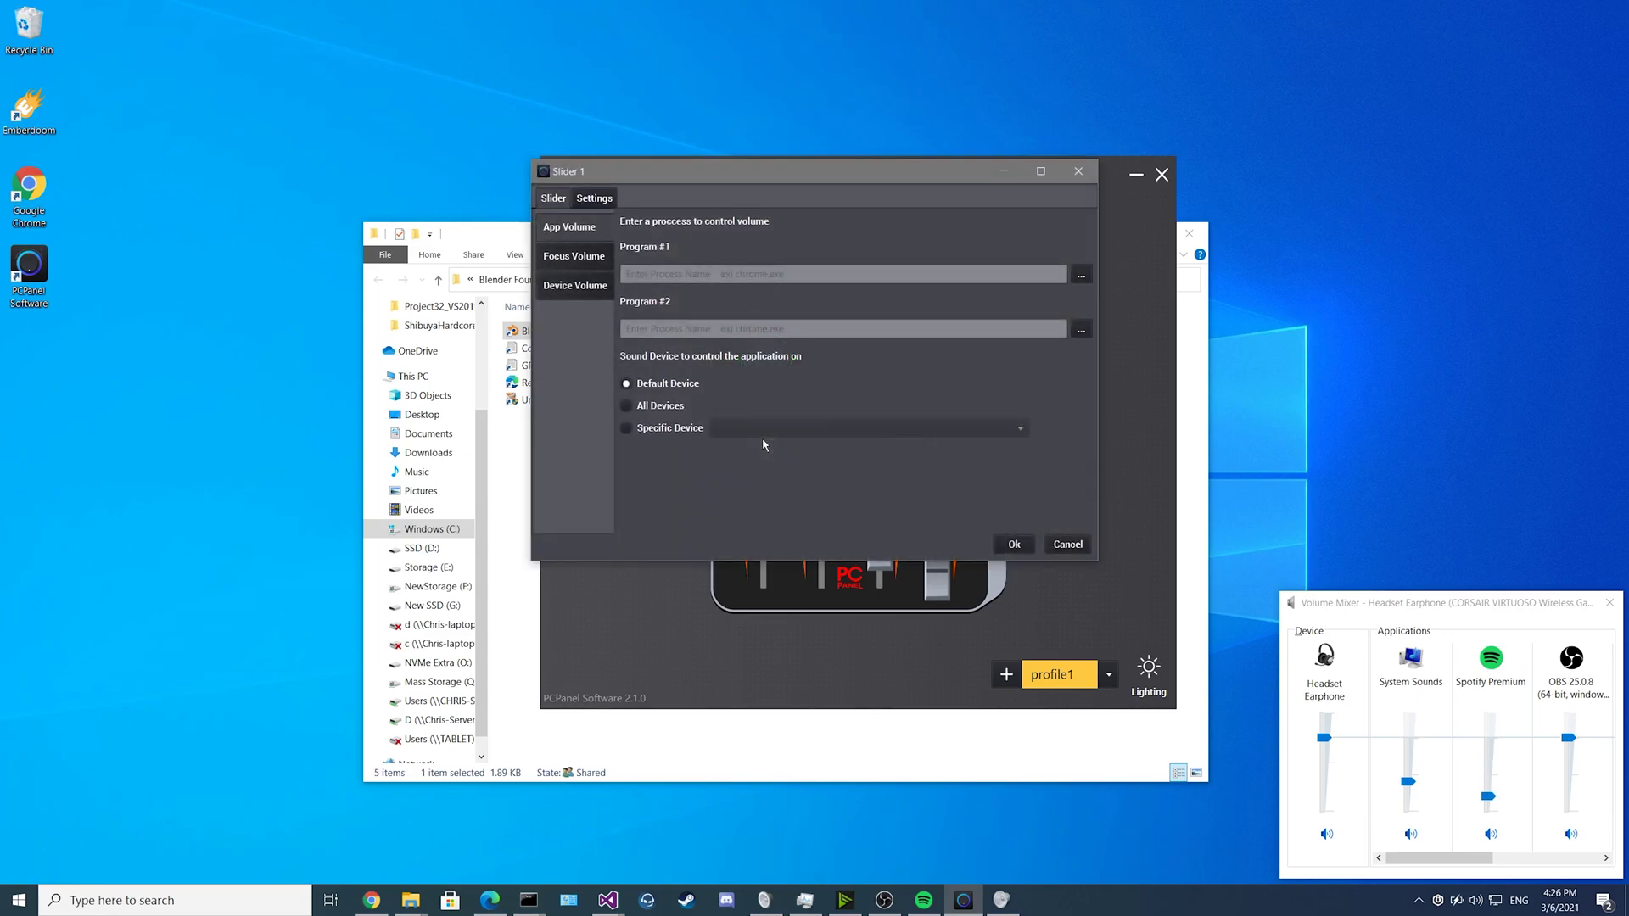
click(577, 268)
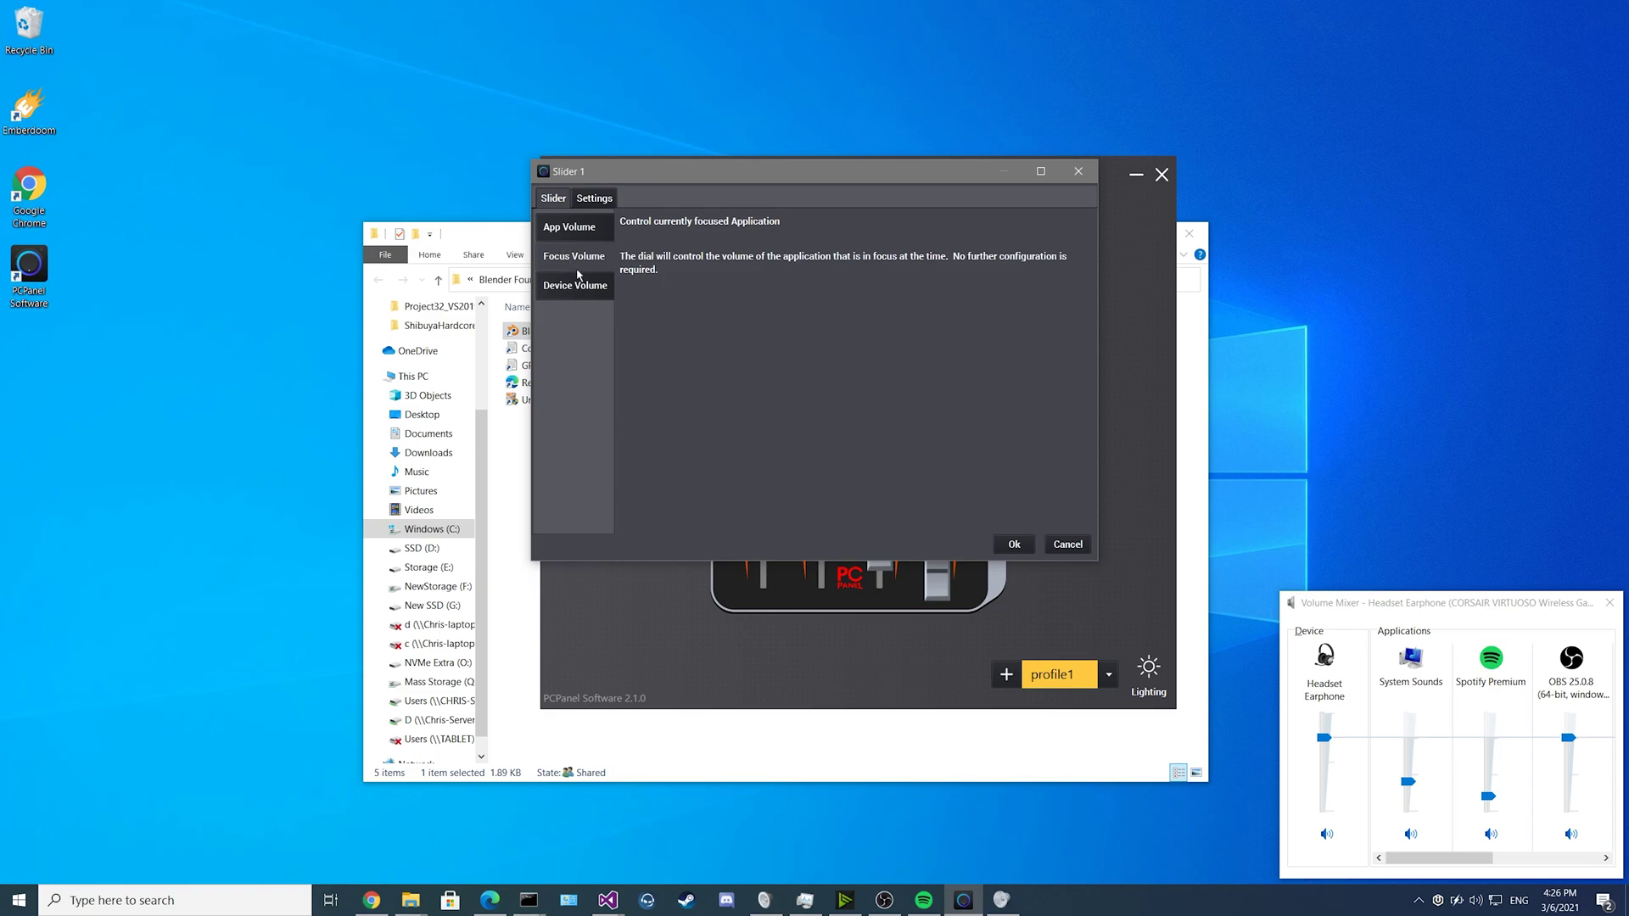
click(575, 285)
click(569, 227)
click(577, 266)
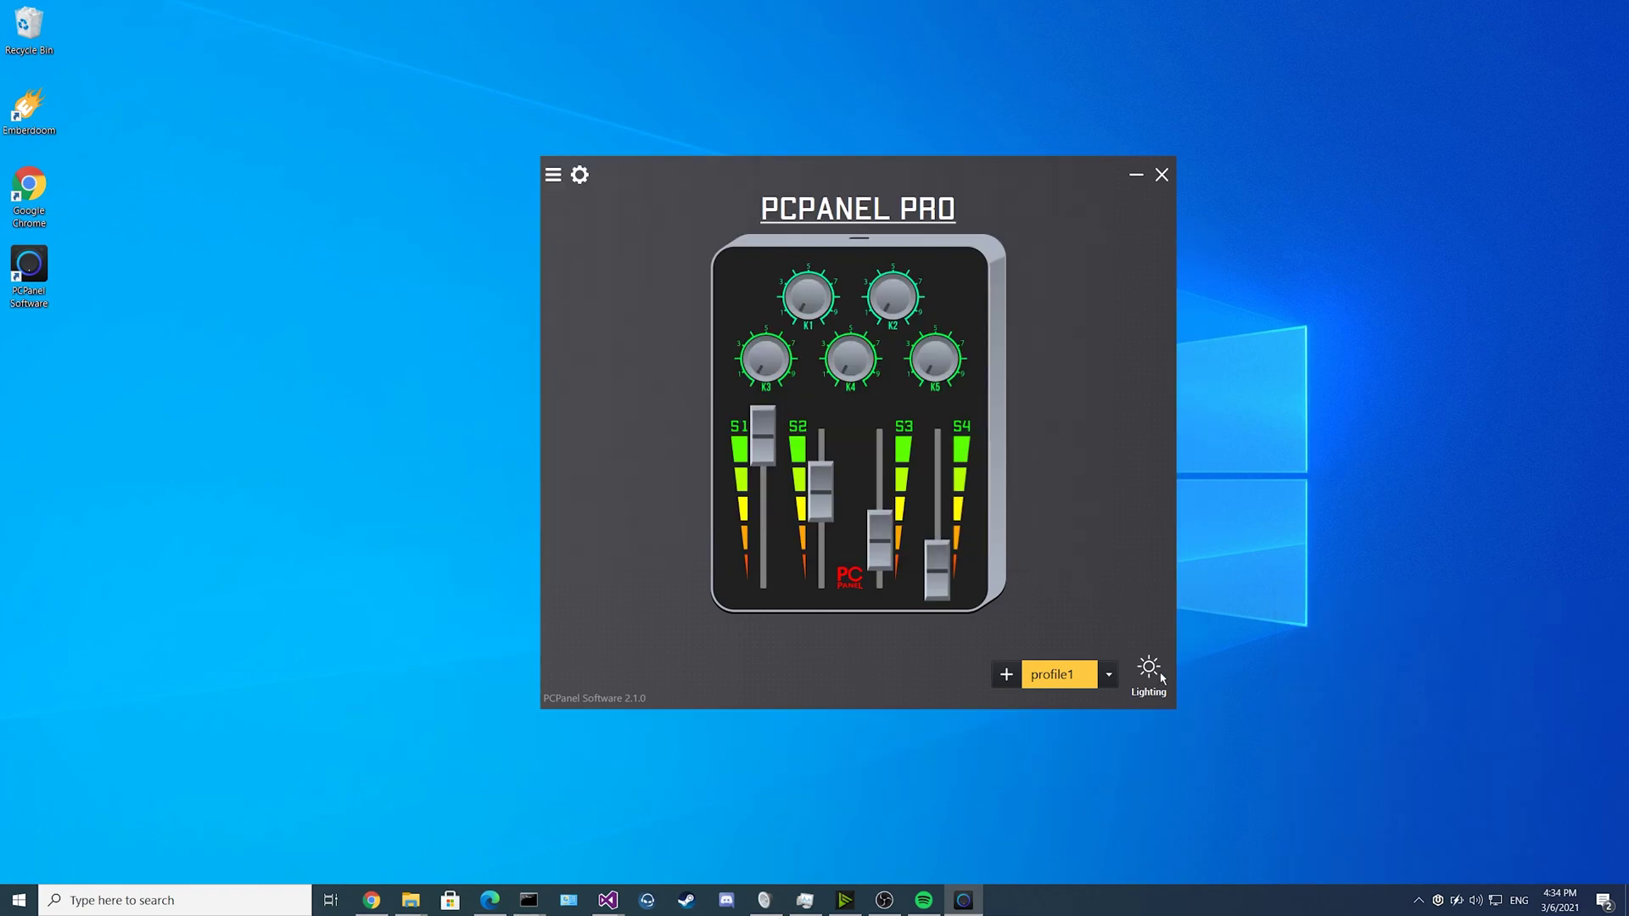
Preview the full-body lighting effects and set the solid body colour to blue, then black.
click(1148, 670)
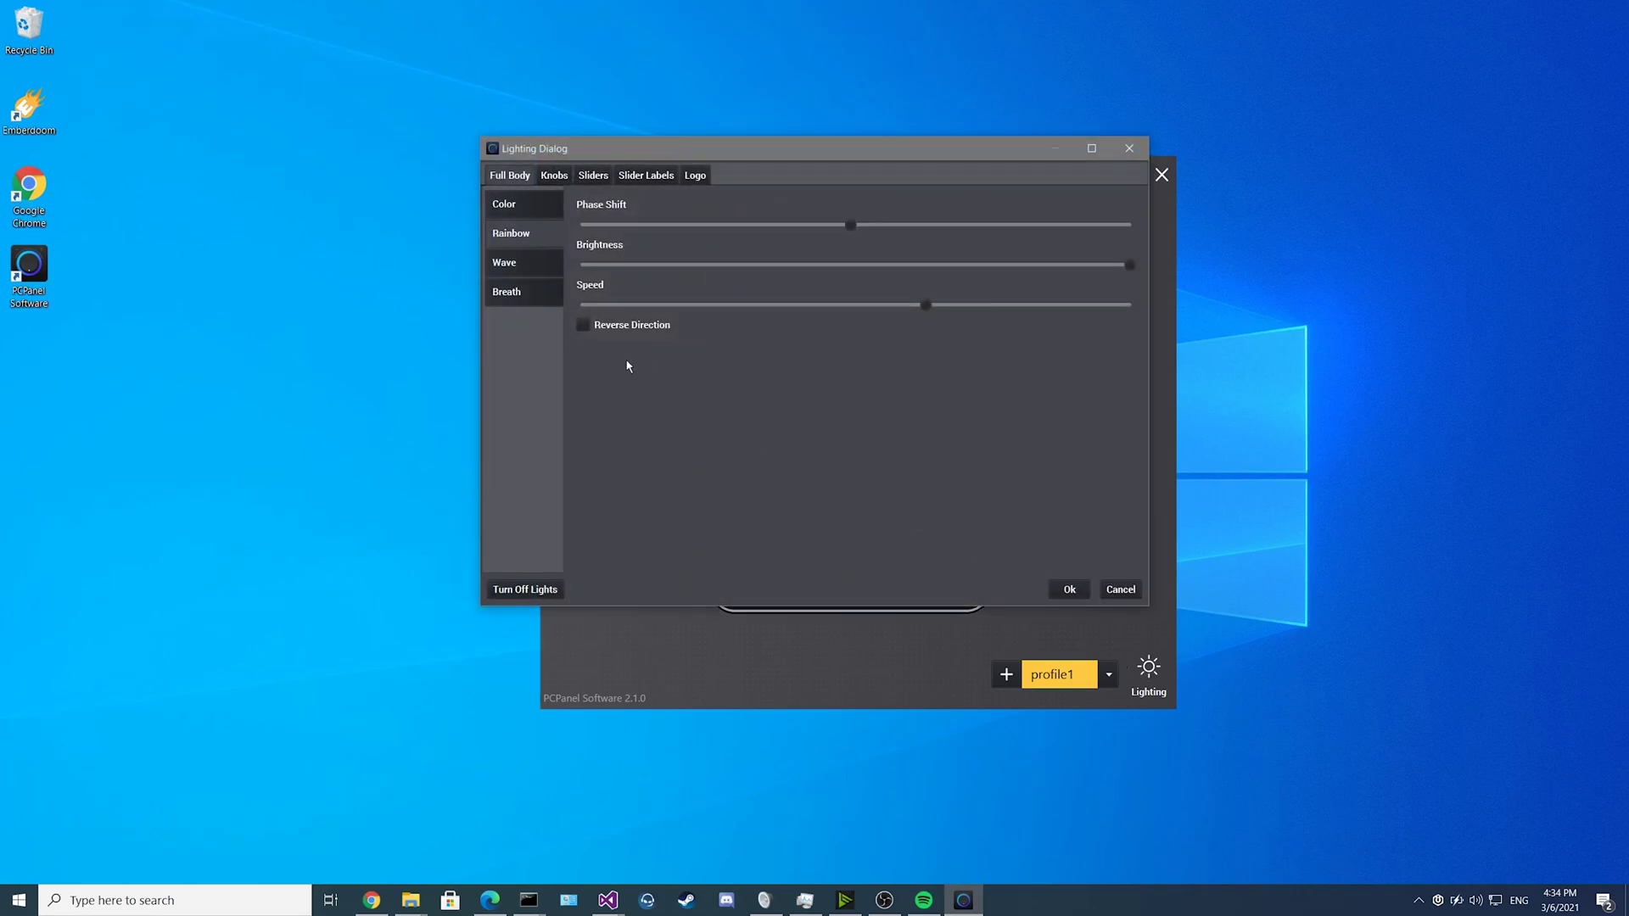
click(505, 209)
click(511, 235)
click(518, 270)
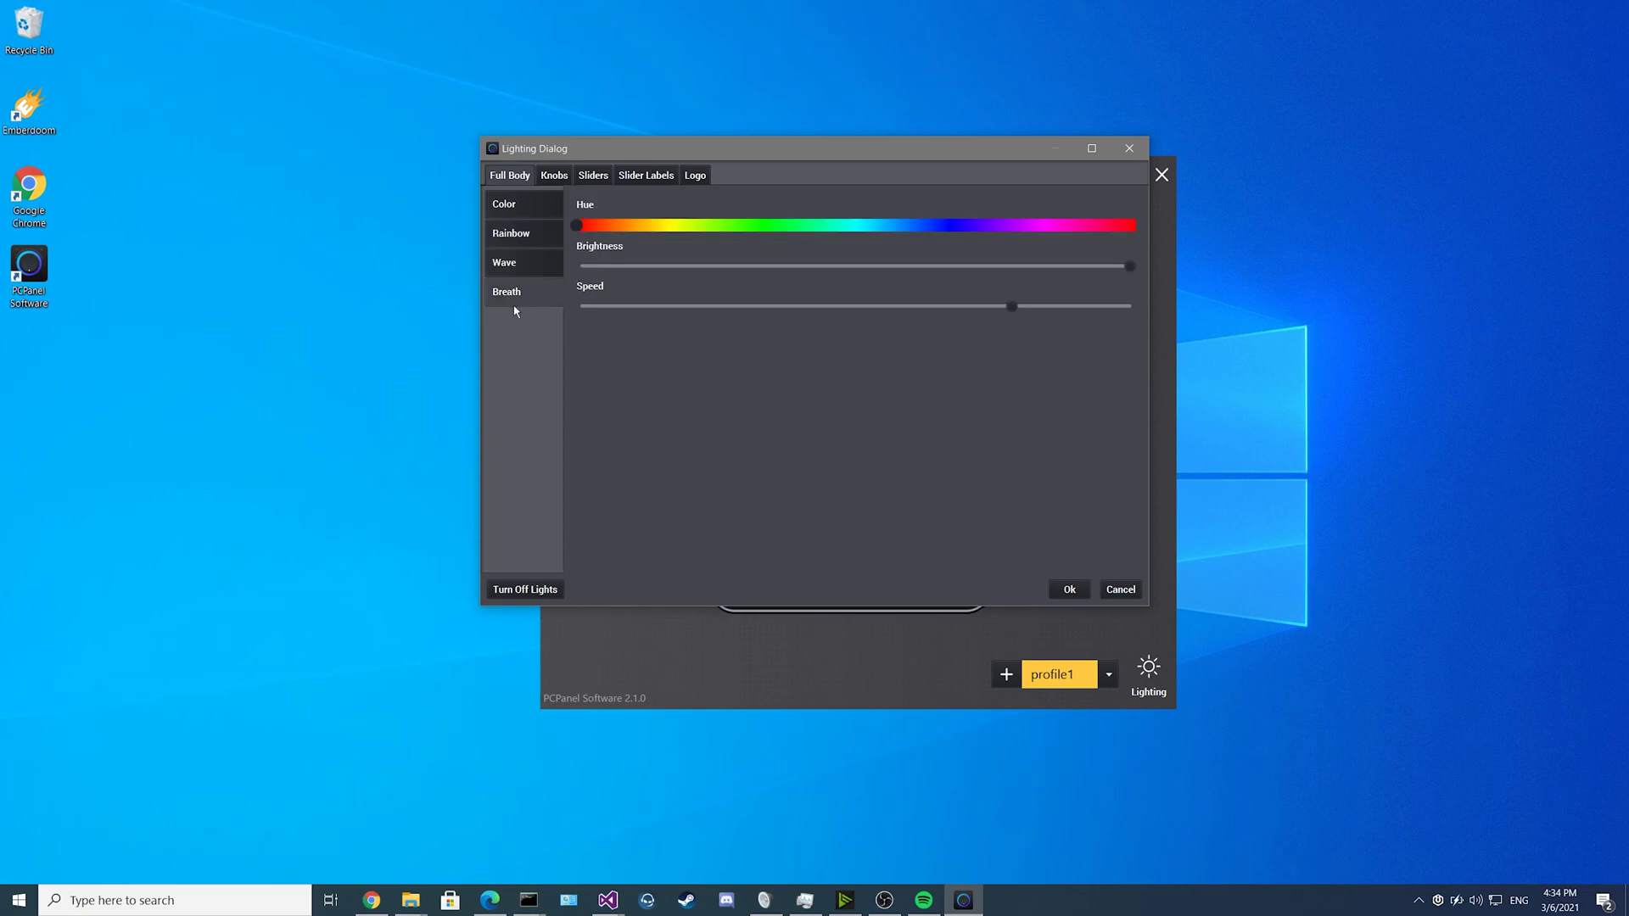
click(509, 294)
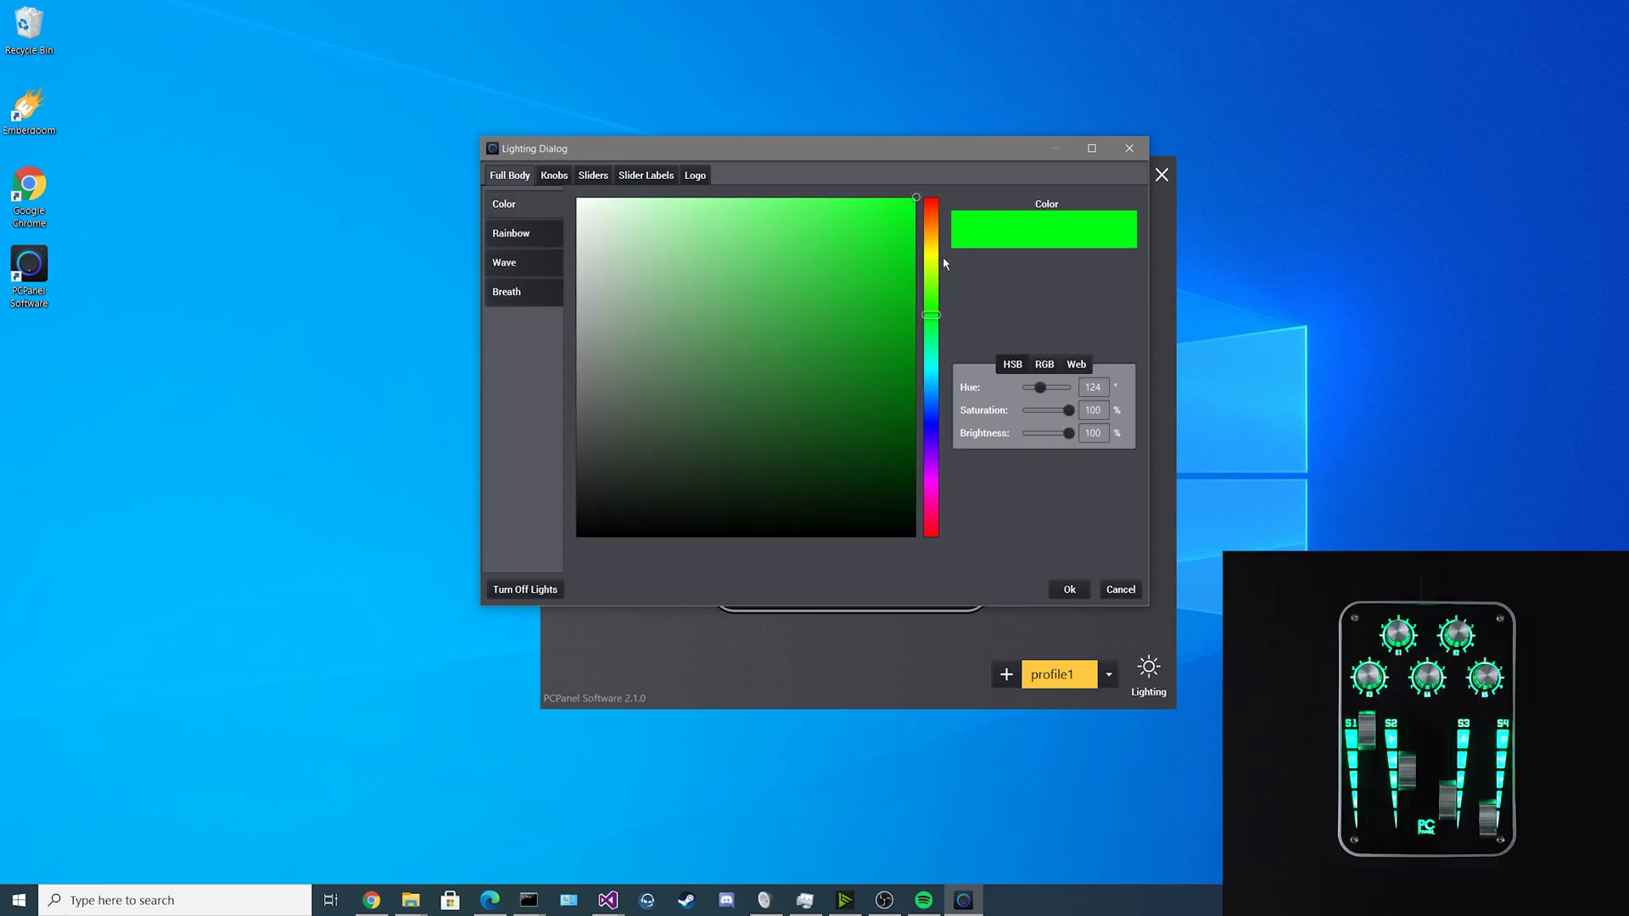
drag(932, 314, 932, 397)
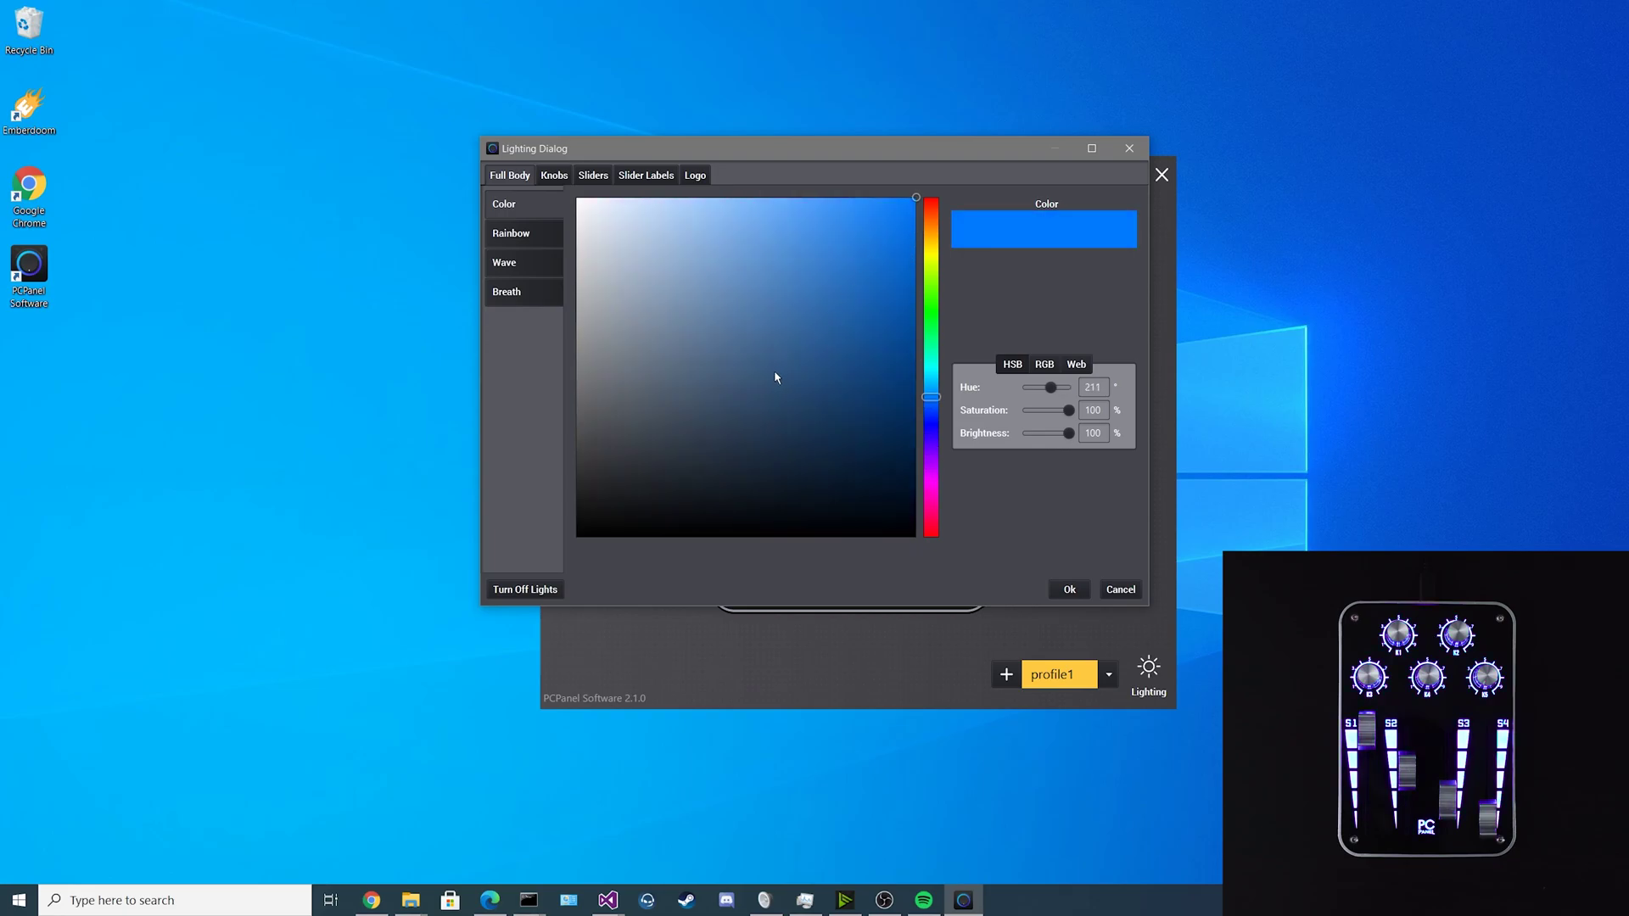
drag(774, 376, 541, 552)
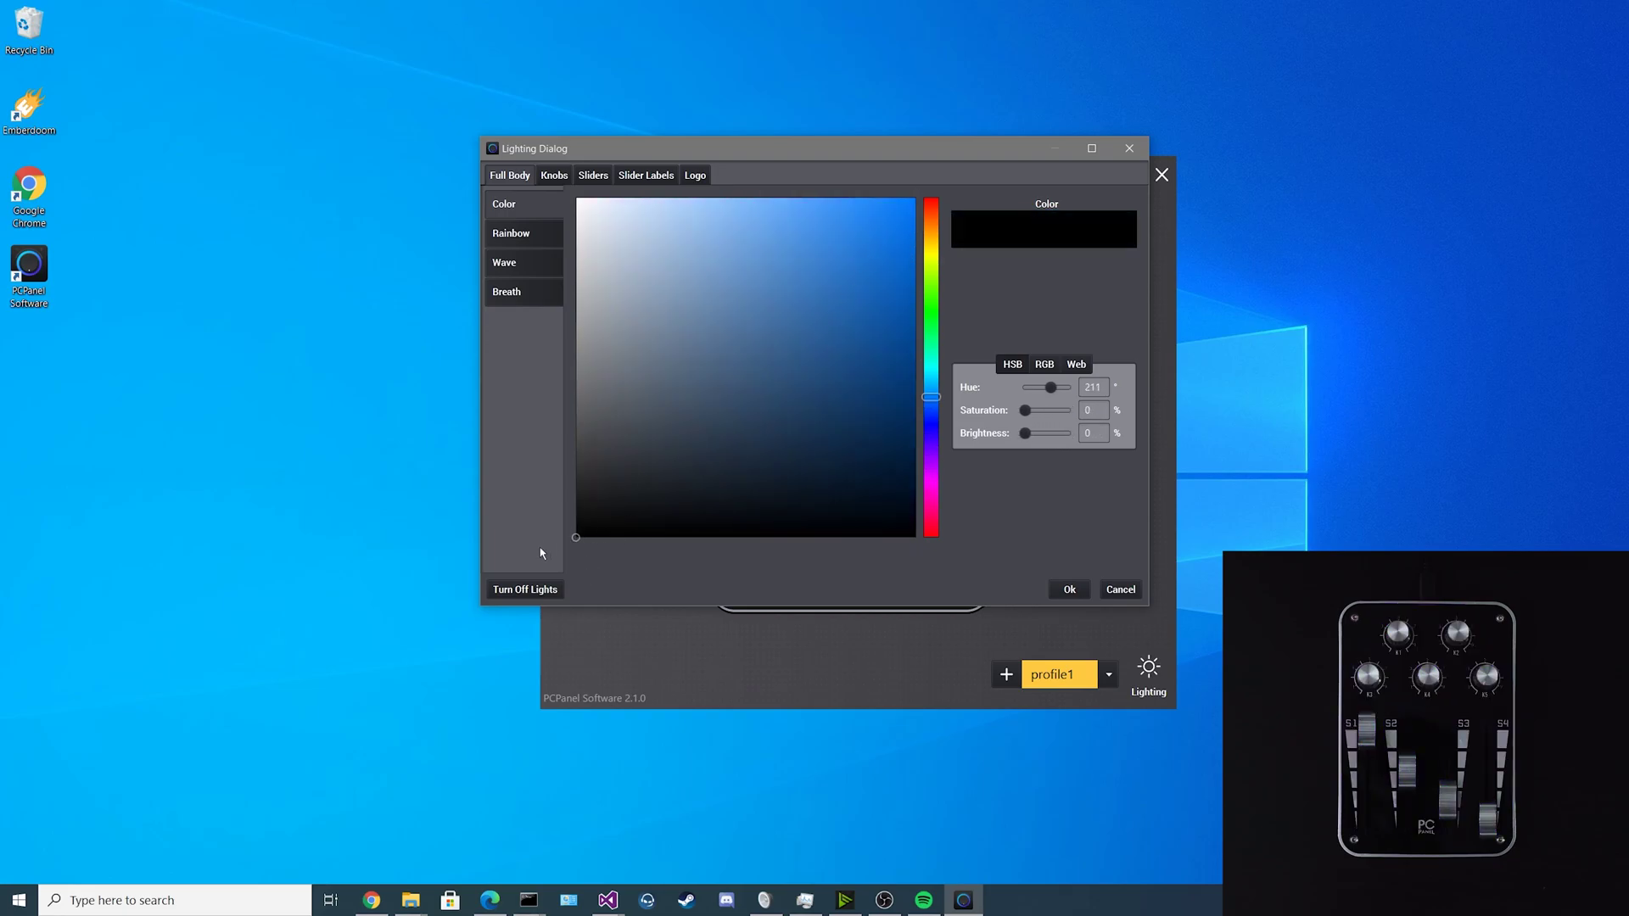
Make the full-body lighting a rainbow with adjusted phase shift, lower brightness, higher speed, reversed direction.
click(513, 233)
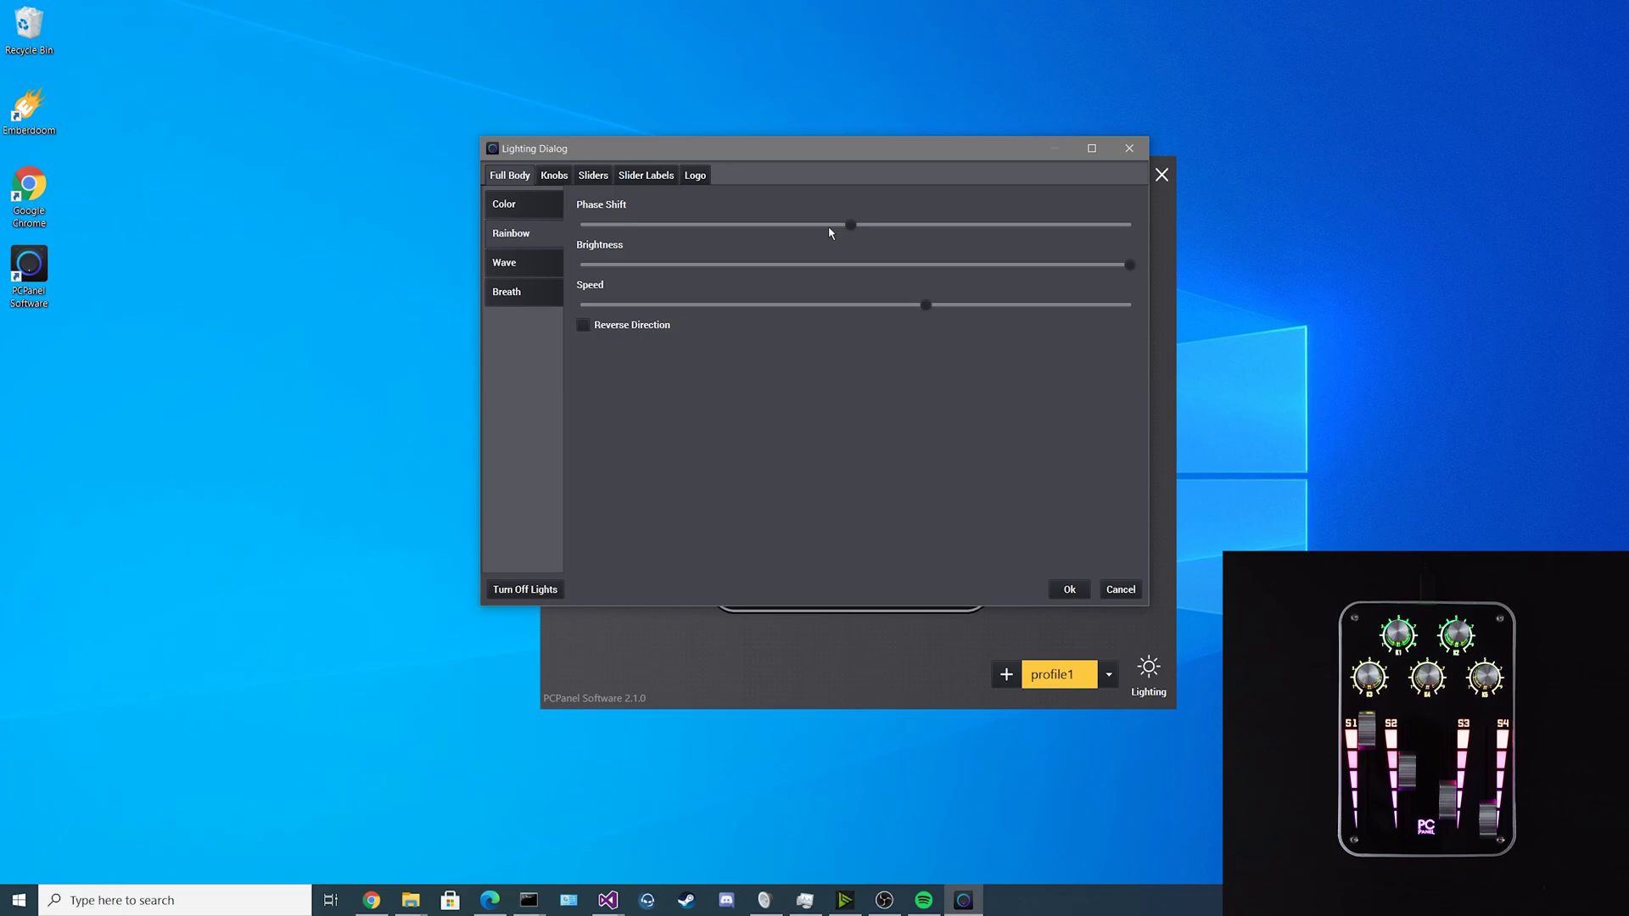
mouse_move(850, 225)
mouse_down()
mouse_move(694, 227)
mouse_move(827, 226)
mouse_up()
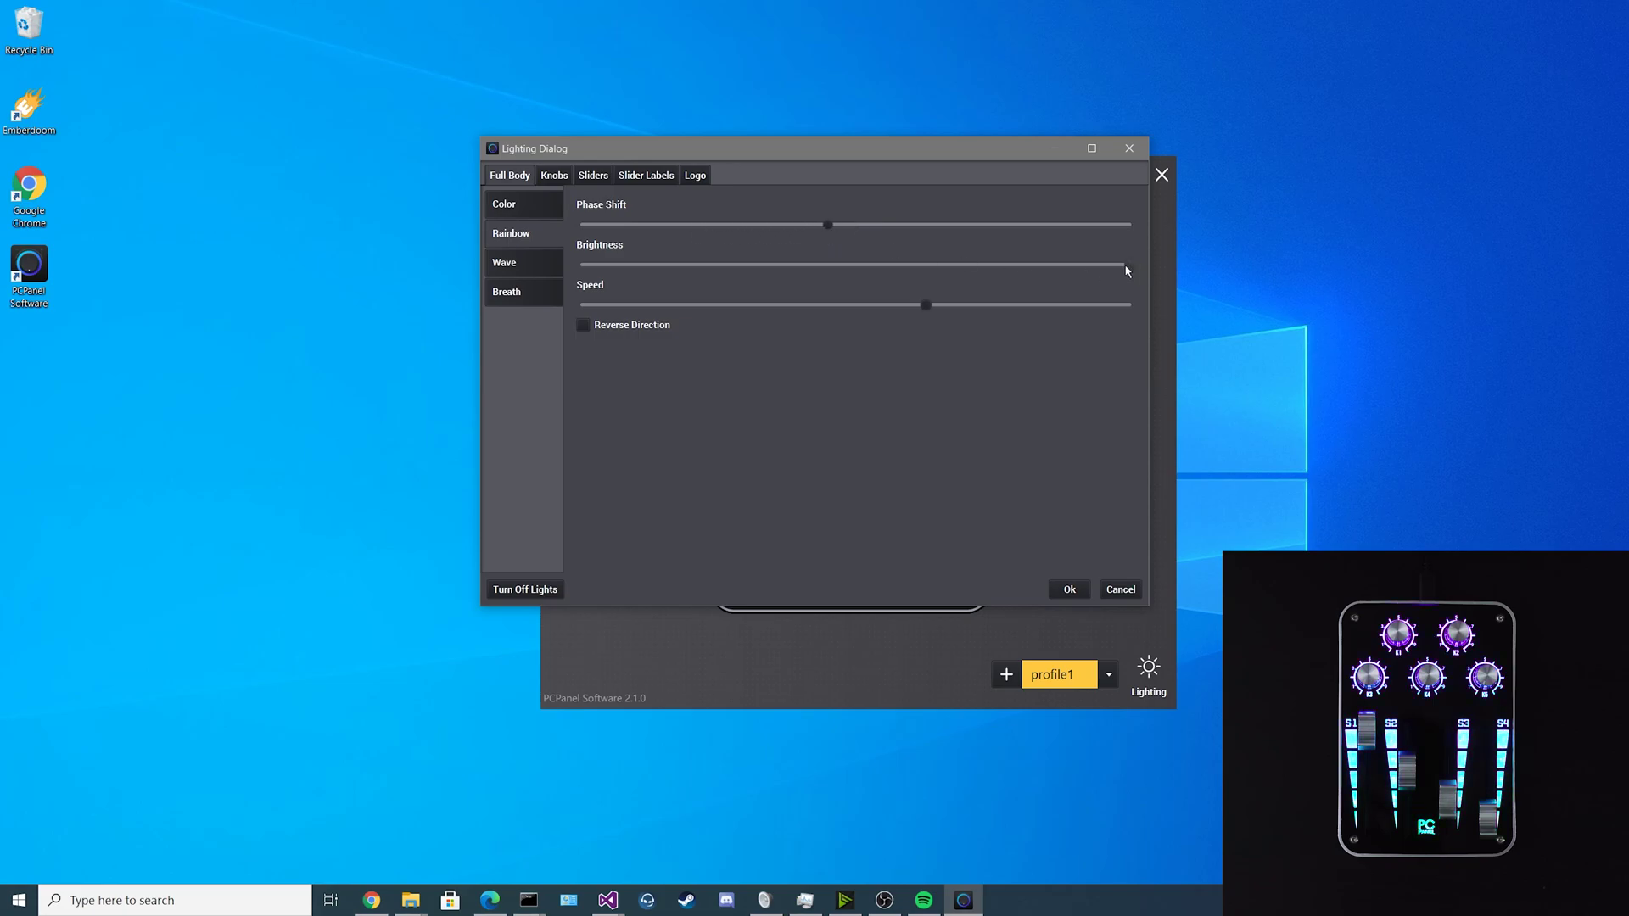
drag(1126, 270, 809, 265)
drag(929, 309, 1068, 310)
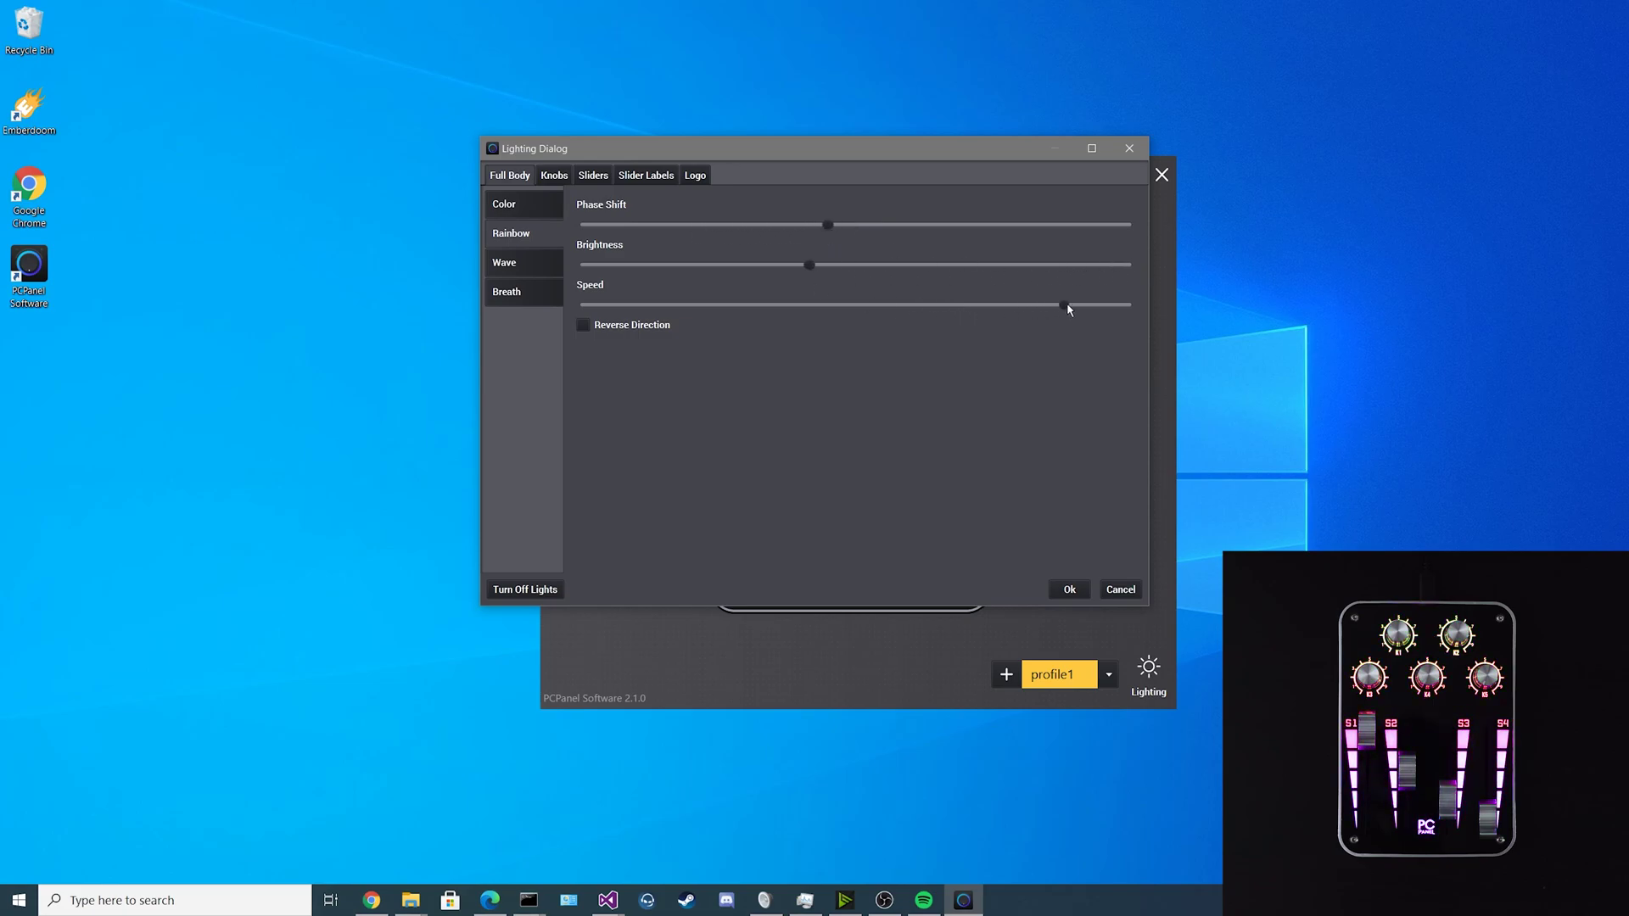
click(583, 326)
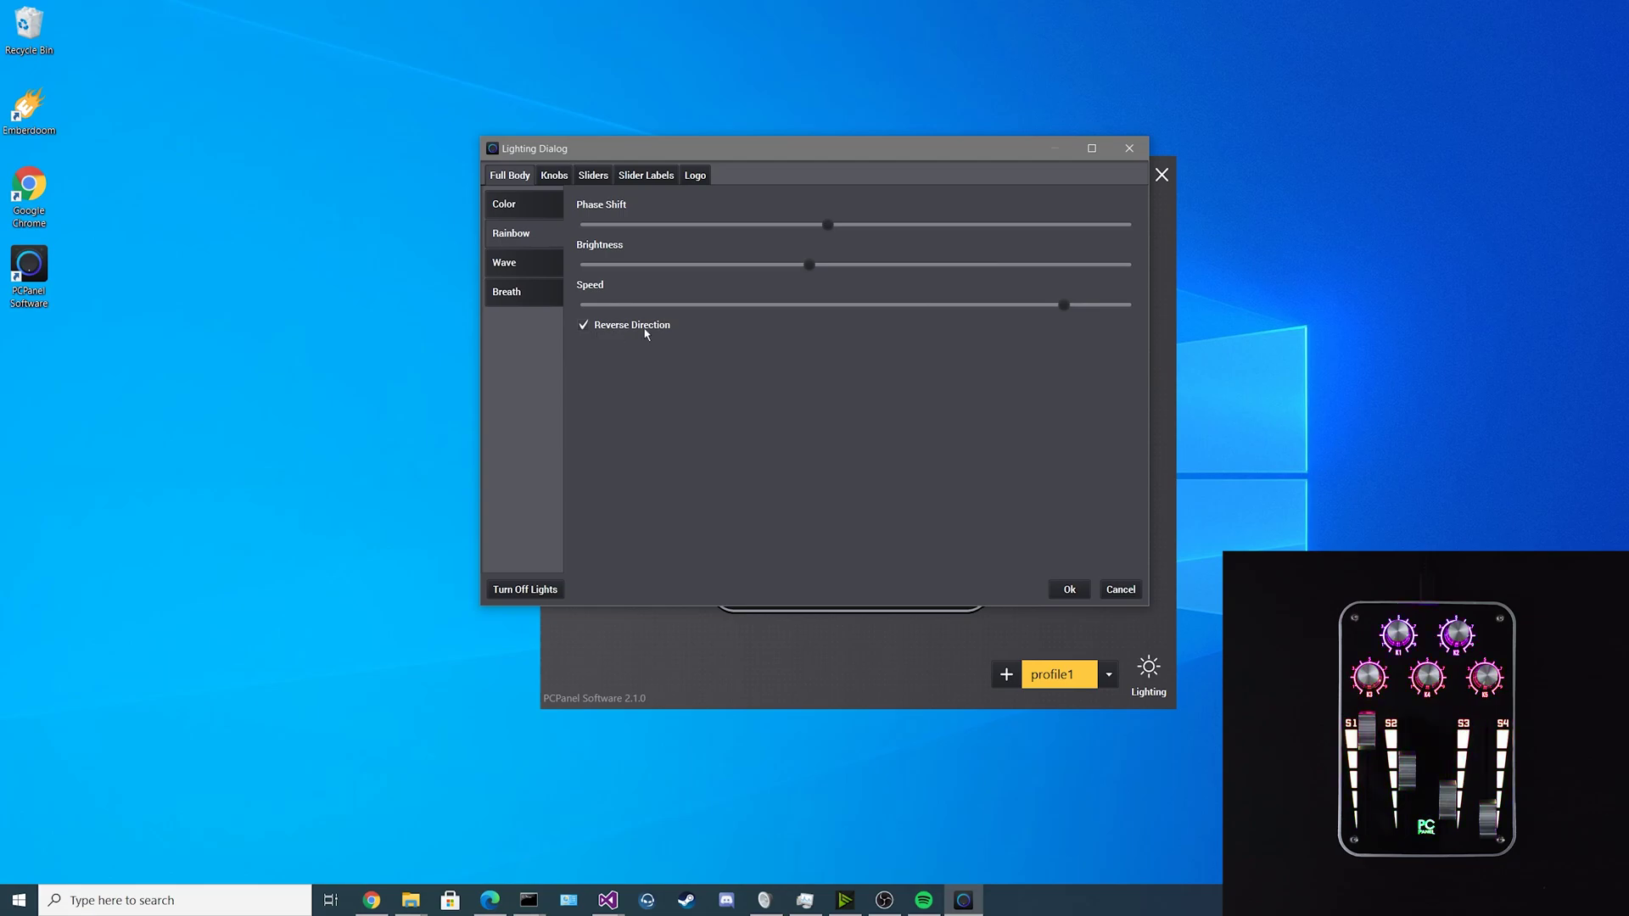
Switch the body lighting to a green, maximum-speed wave that reverses and bounces.
click(523, 266)
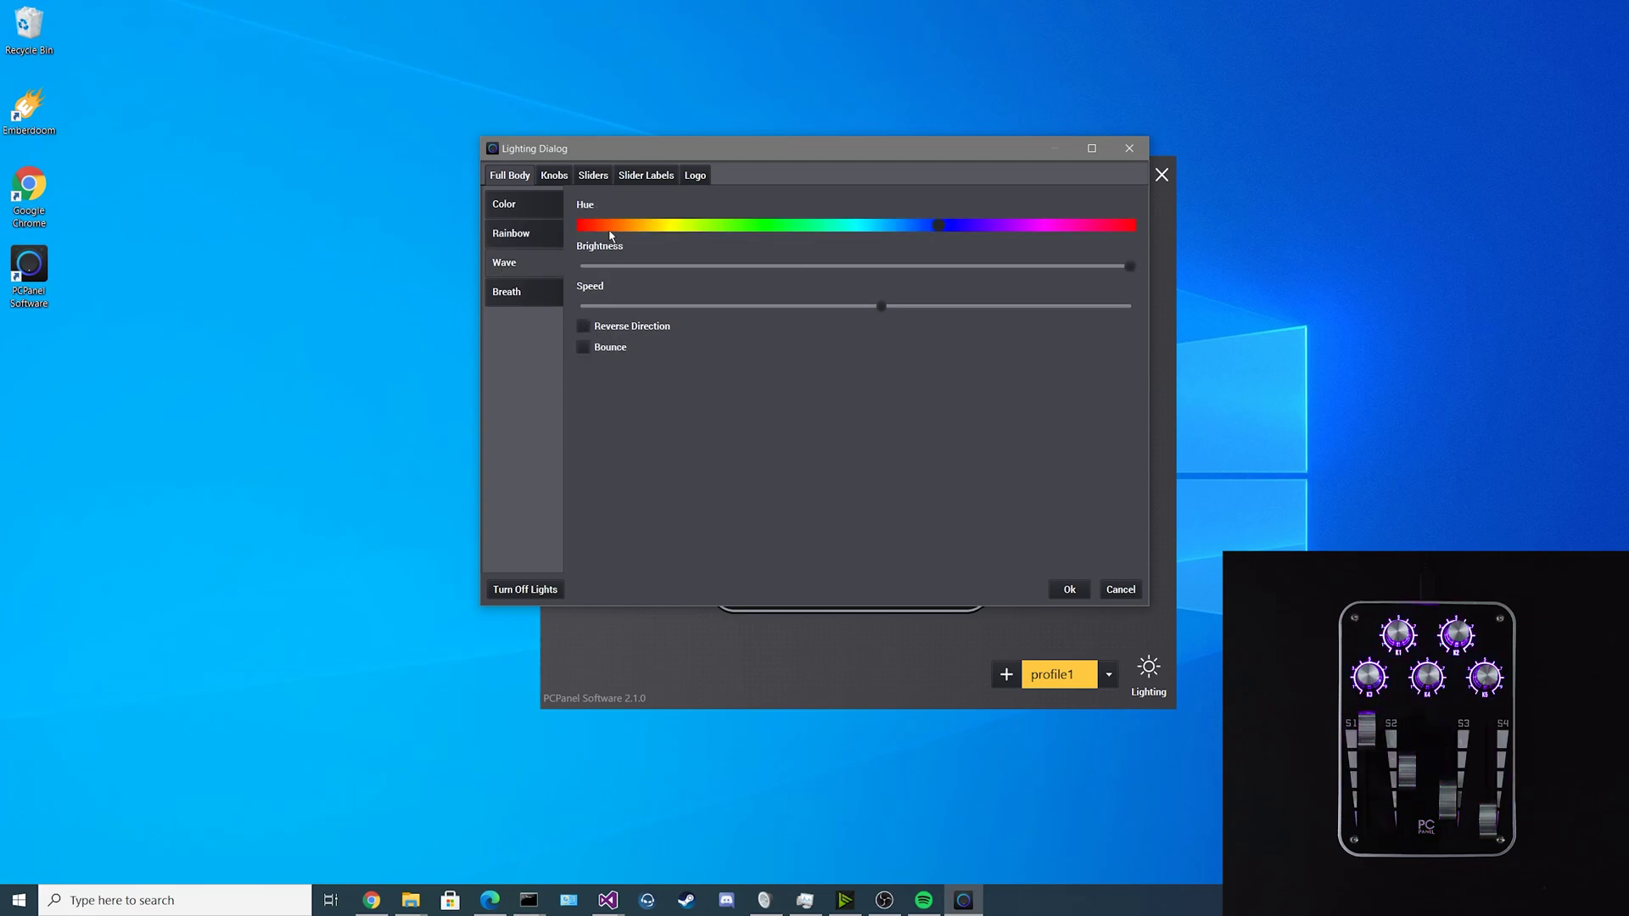
drag(604, 226, 787, 228)
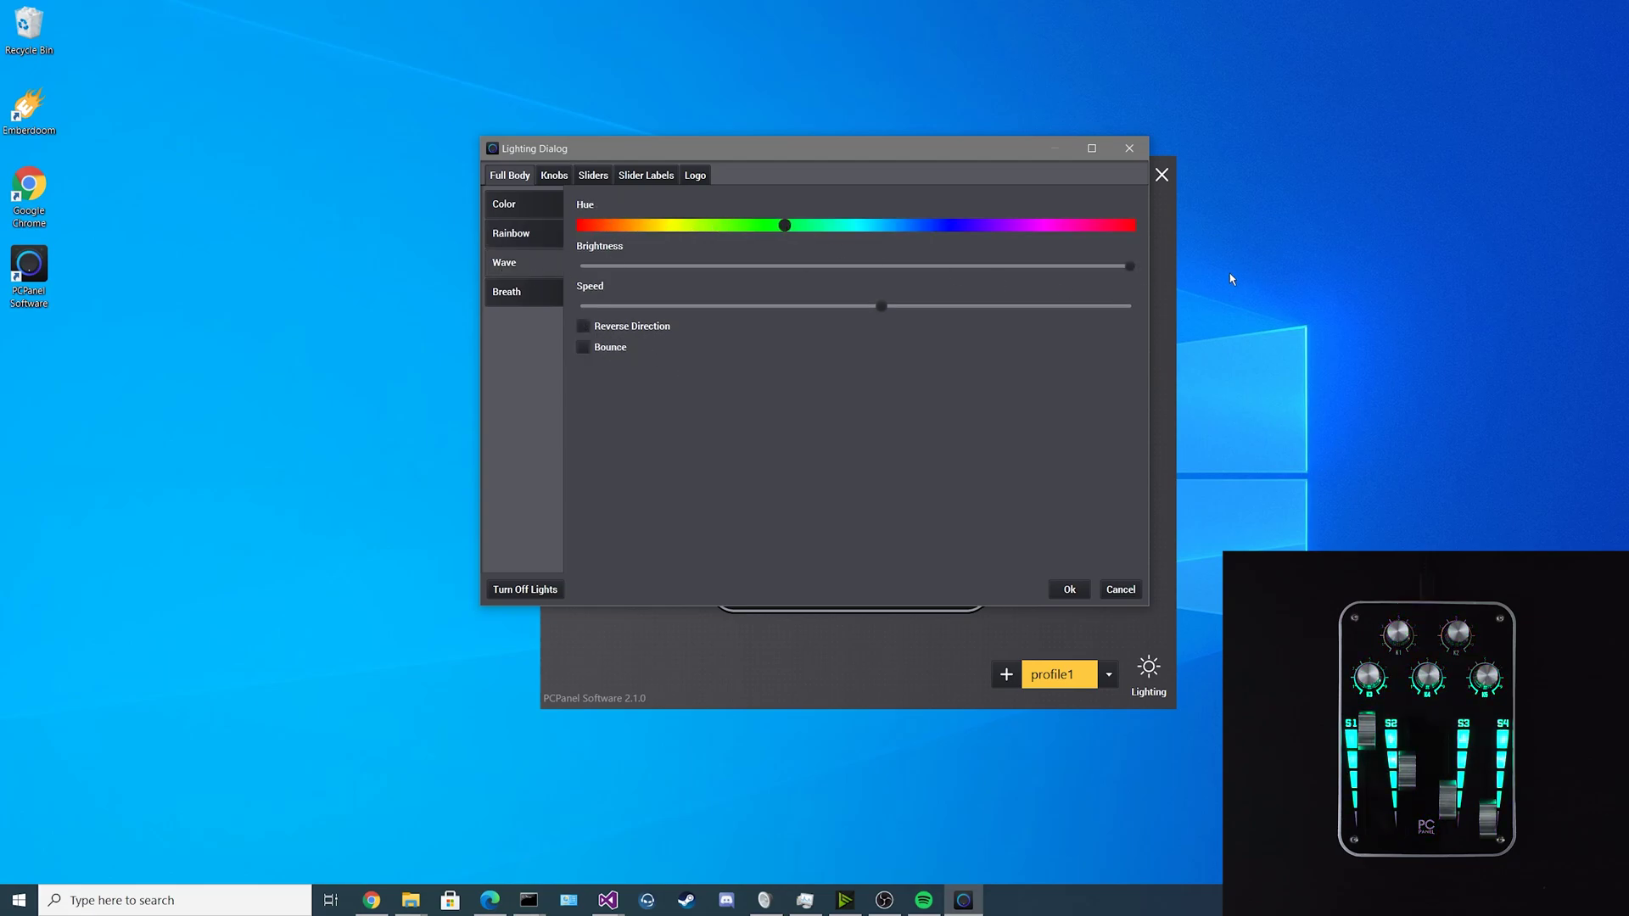
drag(883, 306, 1154, 312)
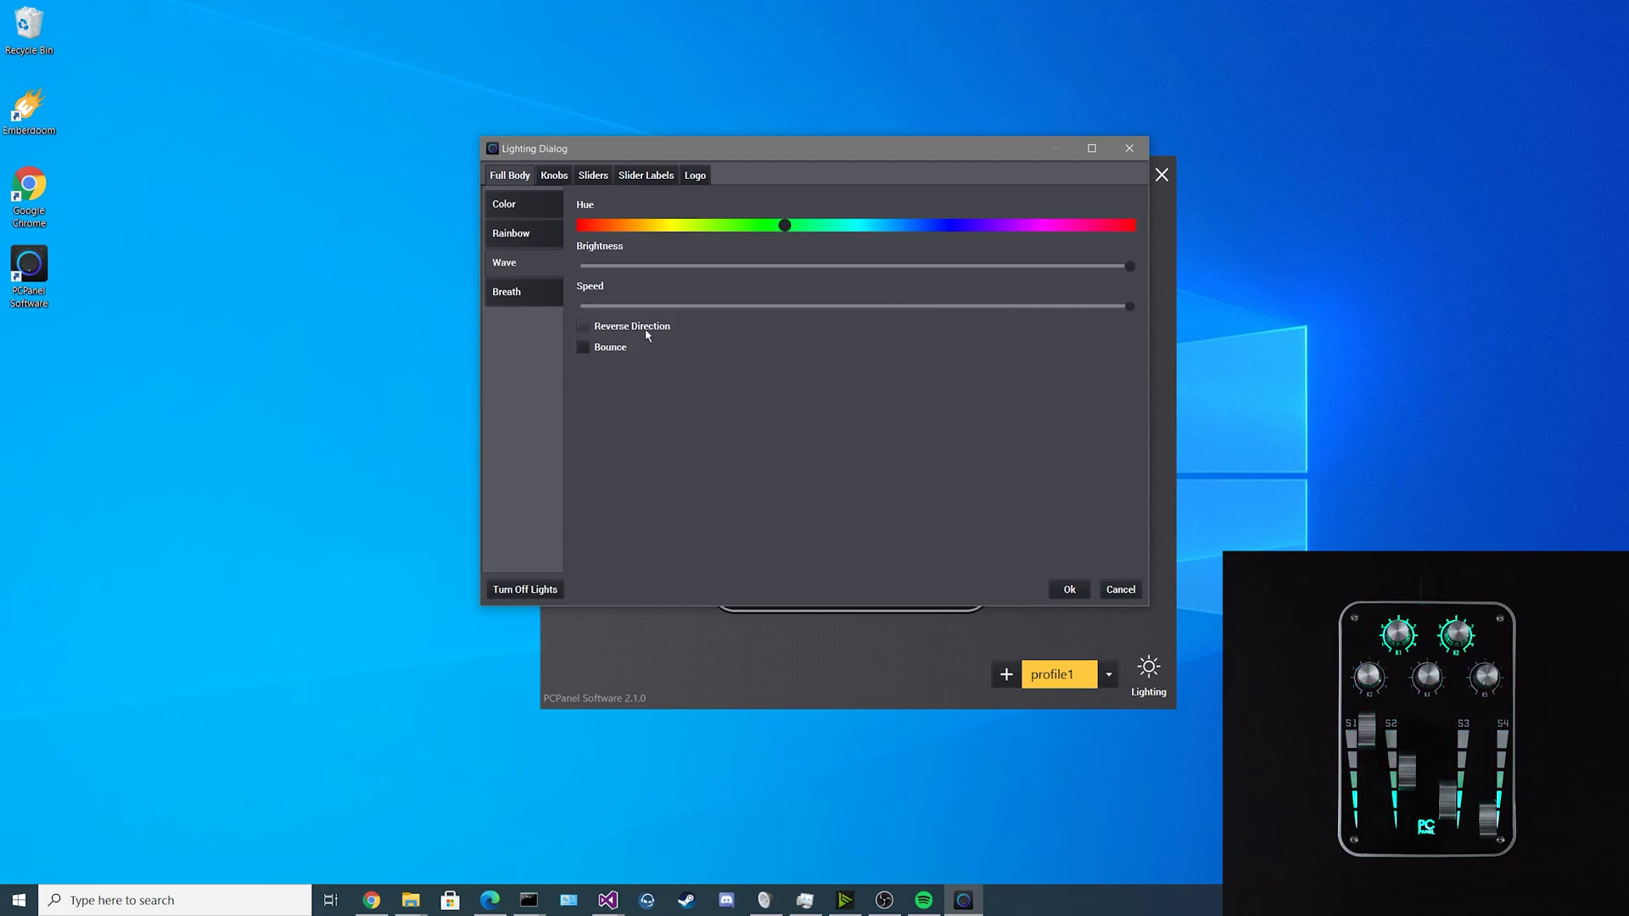
click(611, 348)
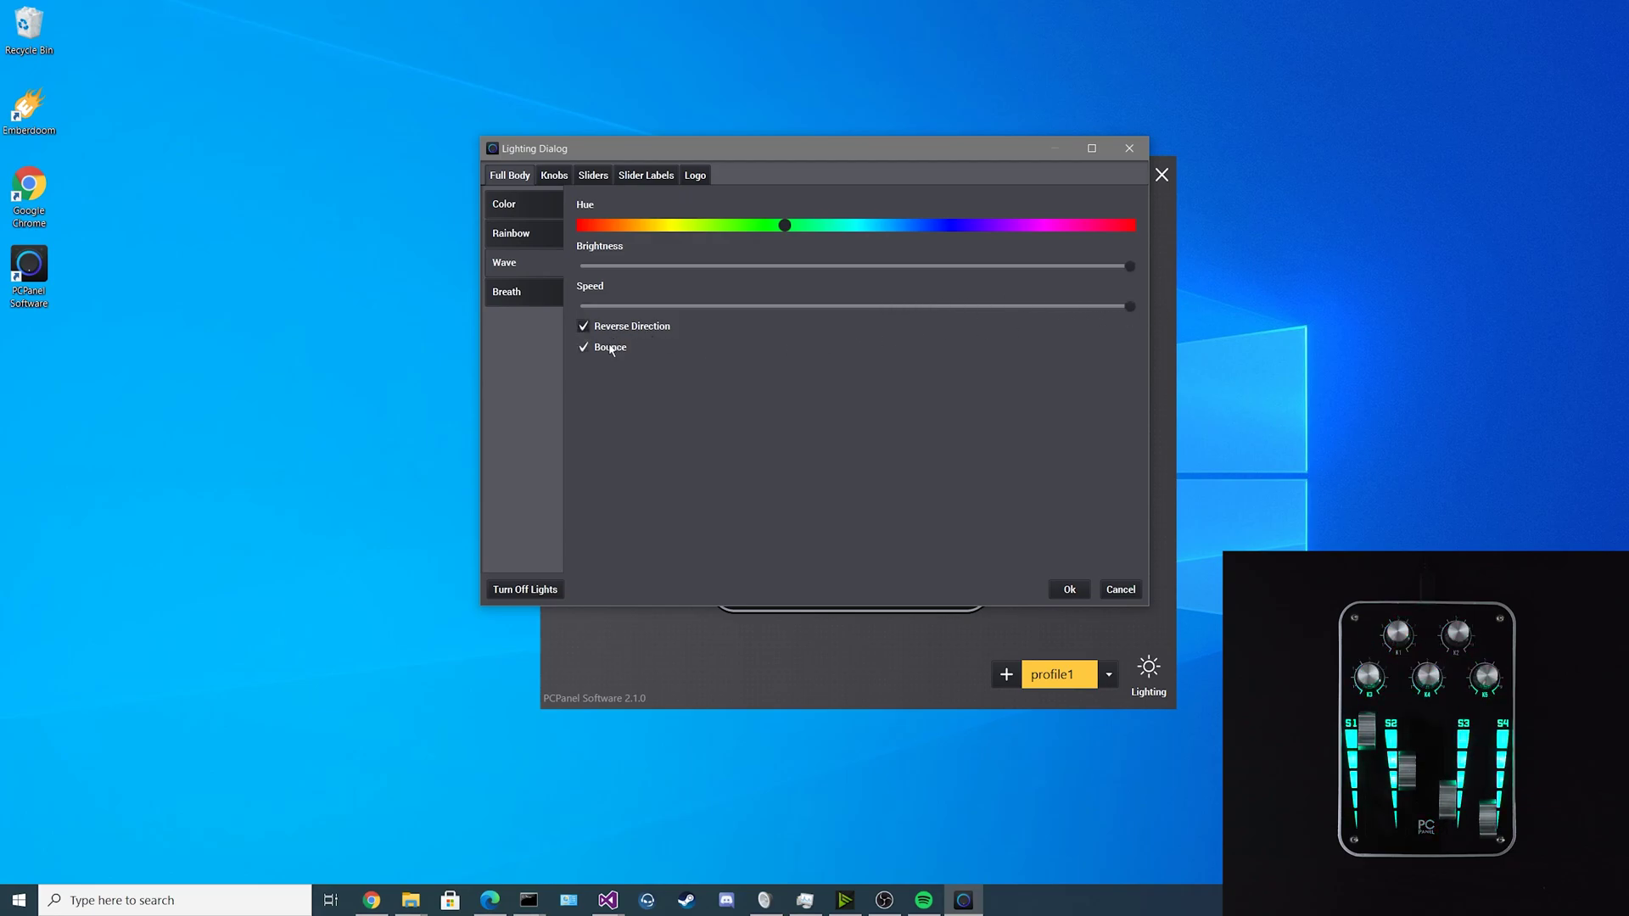
Switch to a maximum-speed pure green breathing effect, then bring up the Knobs lighting settings.
click(513, 297)
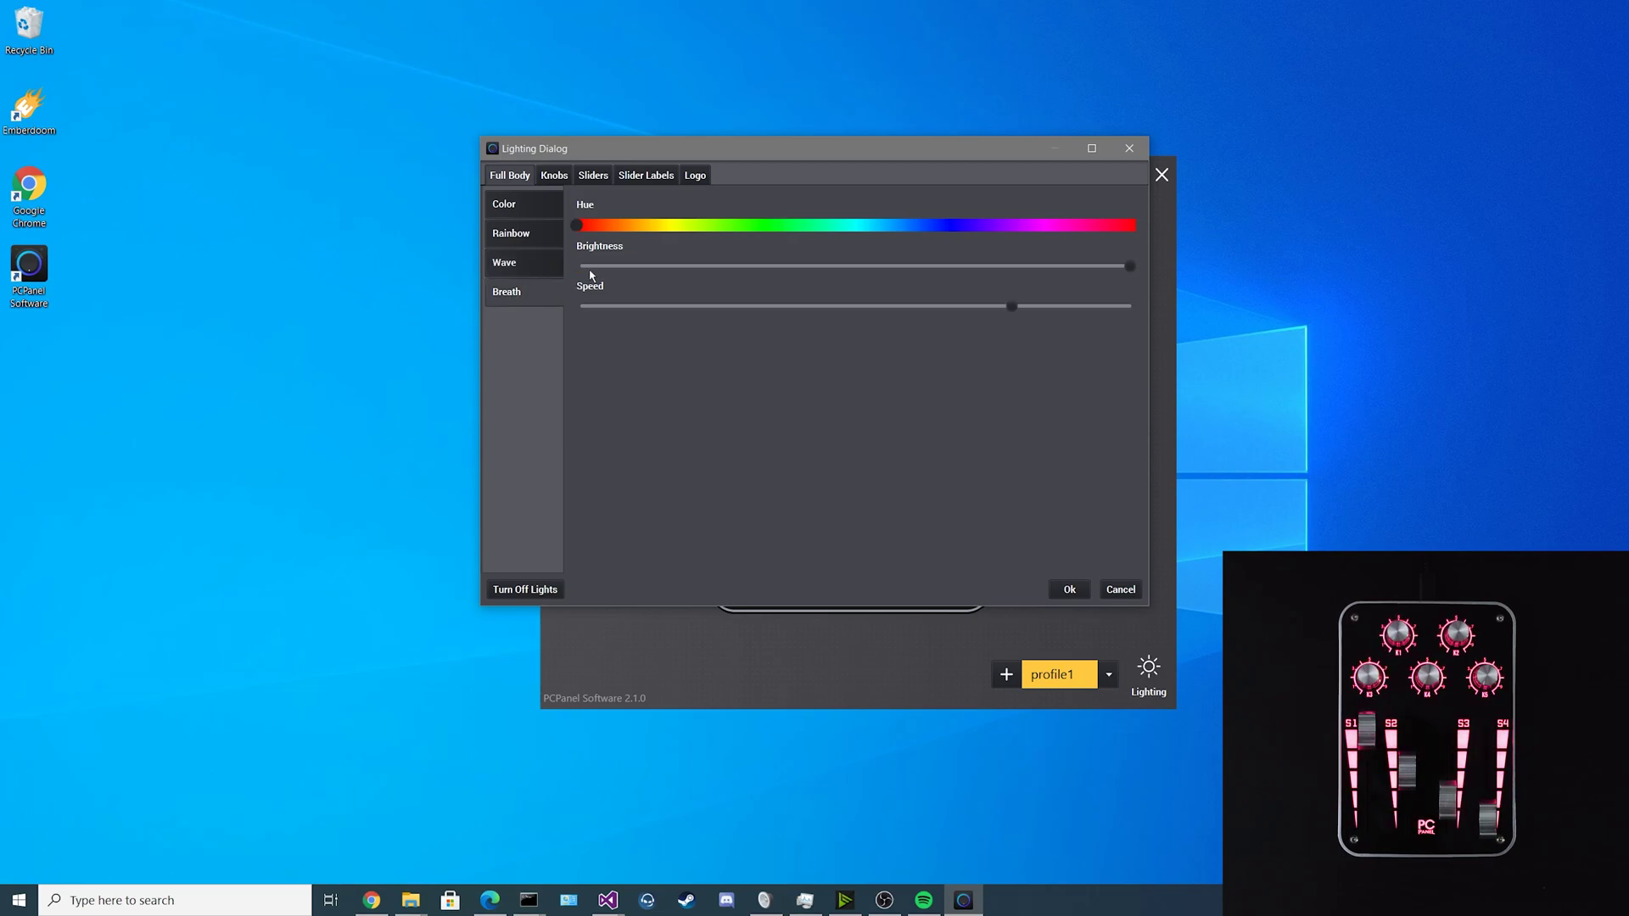
drag(582, 230, 1133, 266)
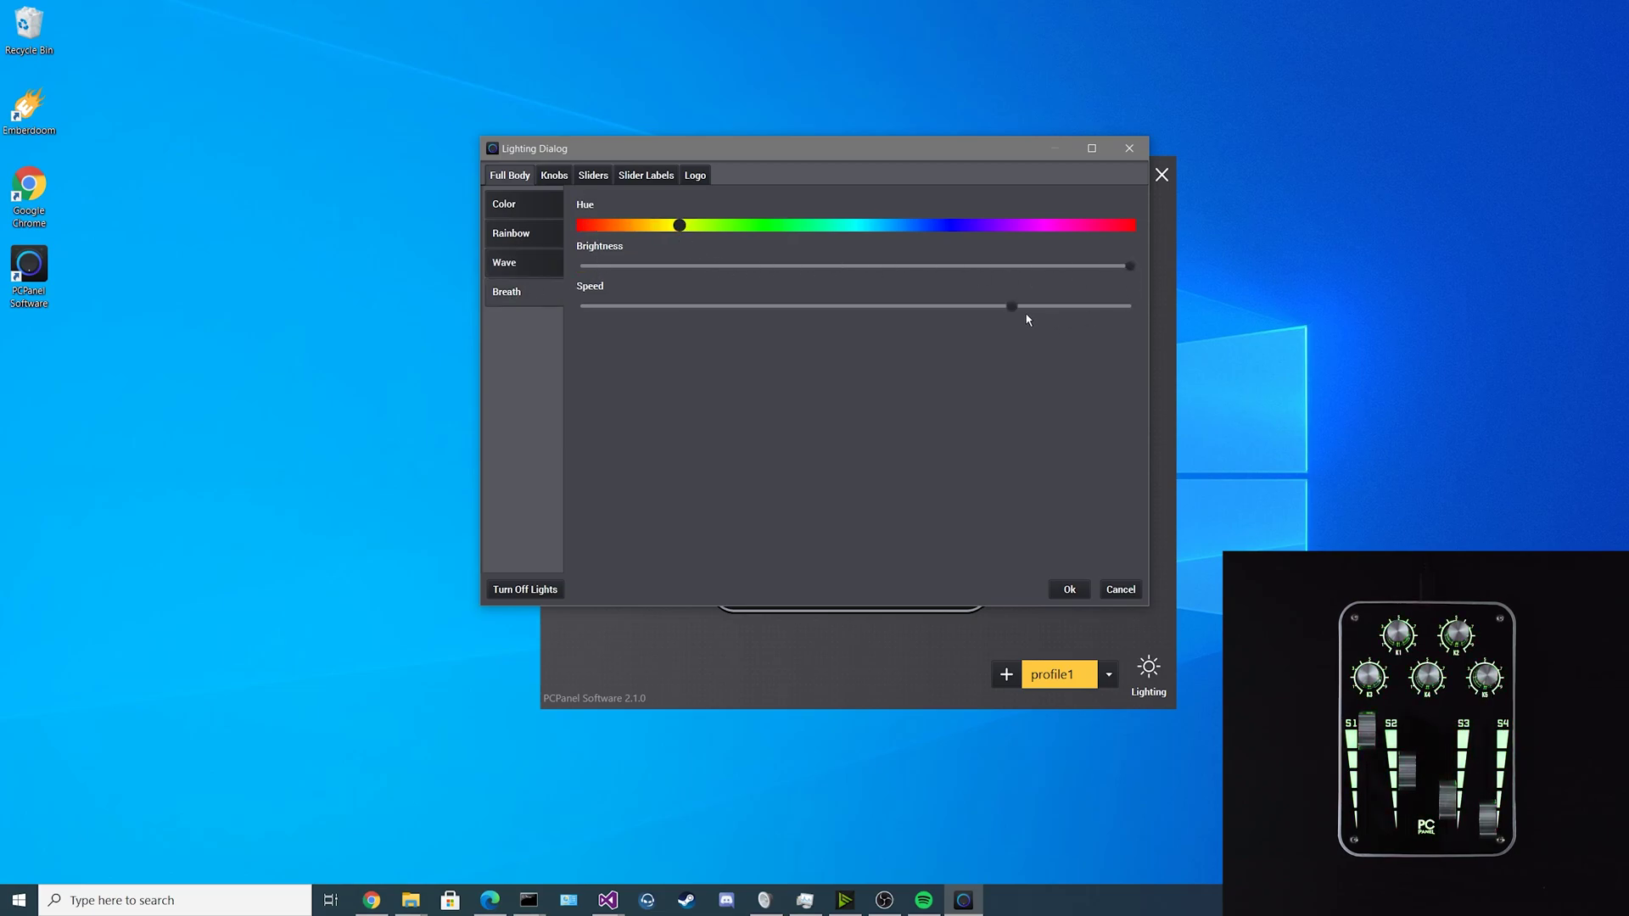
drag(1013, 308, 1190, 318)
click(767, 225)
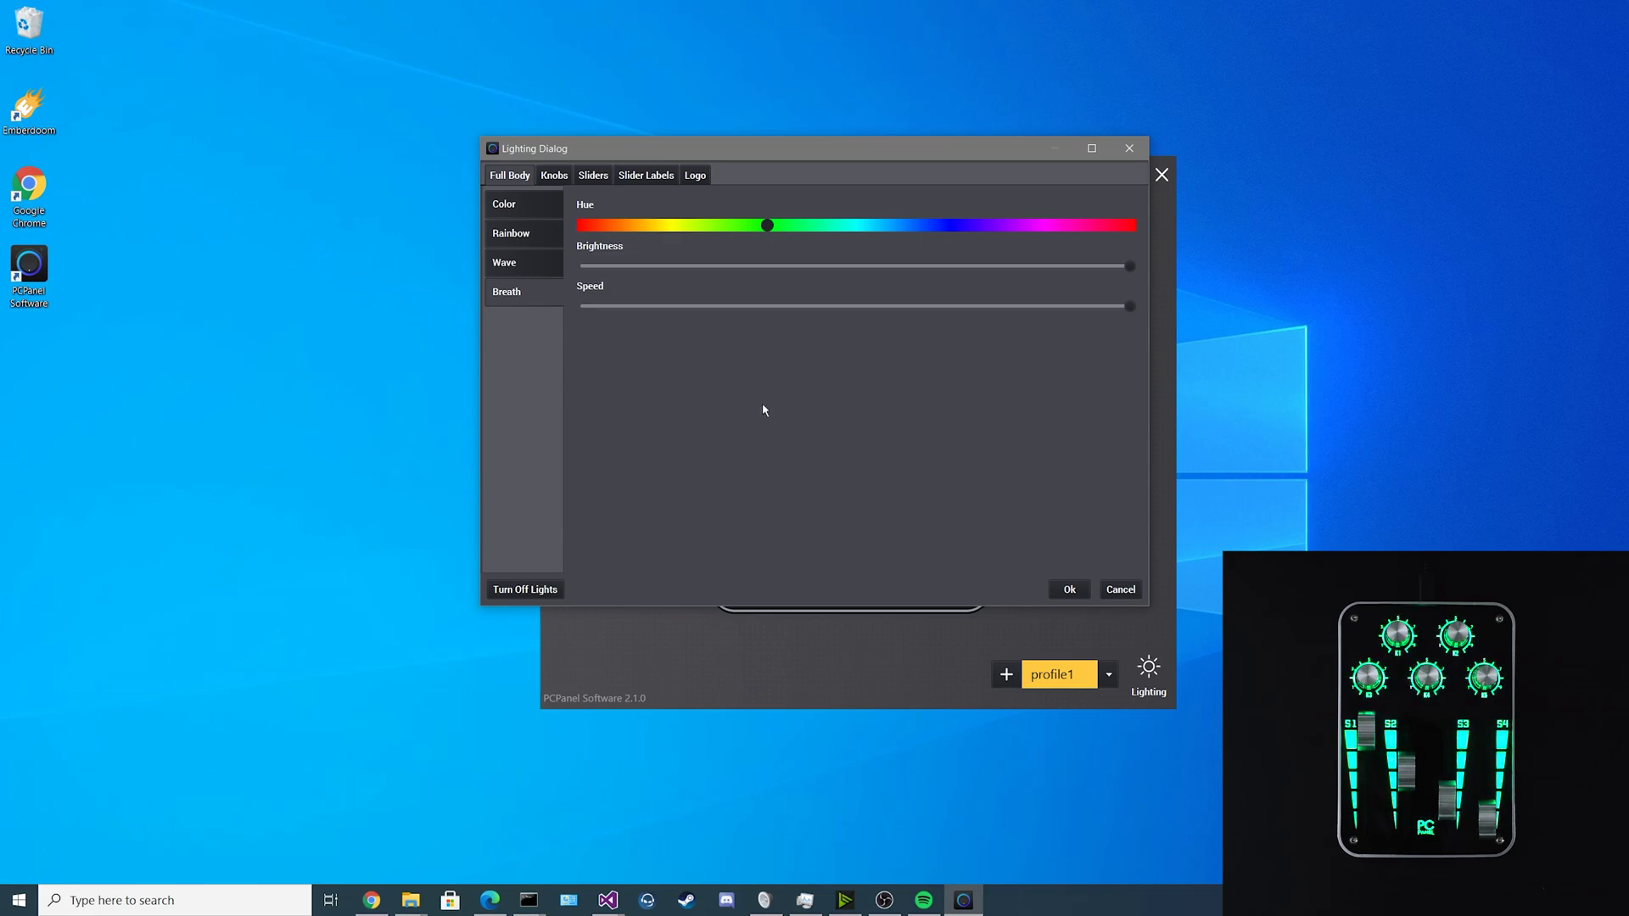
click(553, 176)
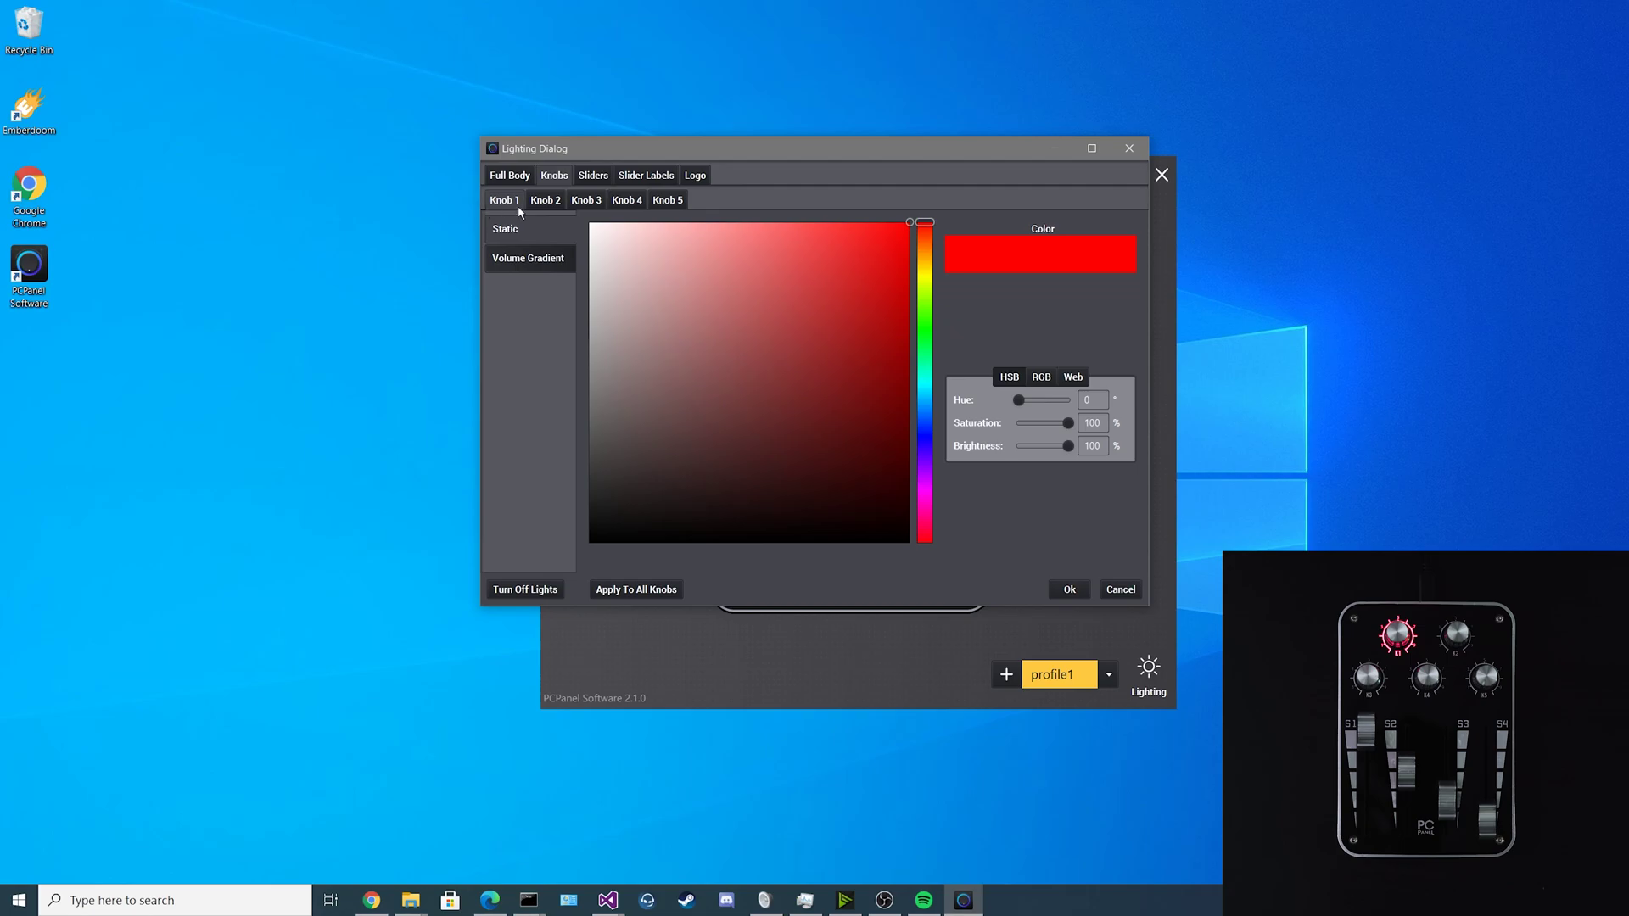
Apply a Volume Gradient to all knobs: bright red at volume 100, bright green at 0.
click(515, 259)
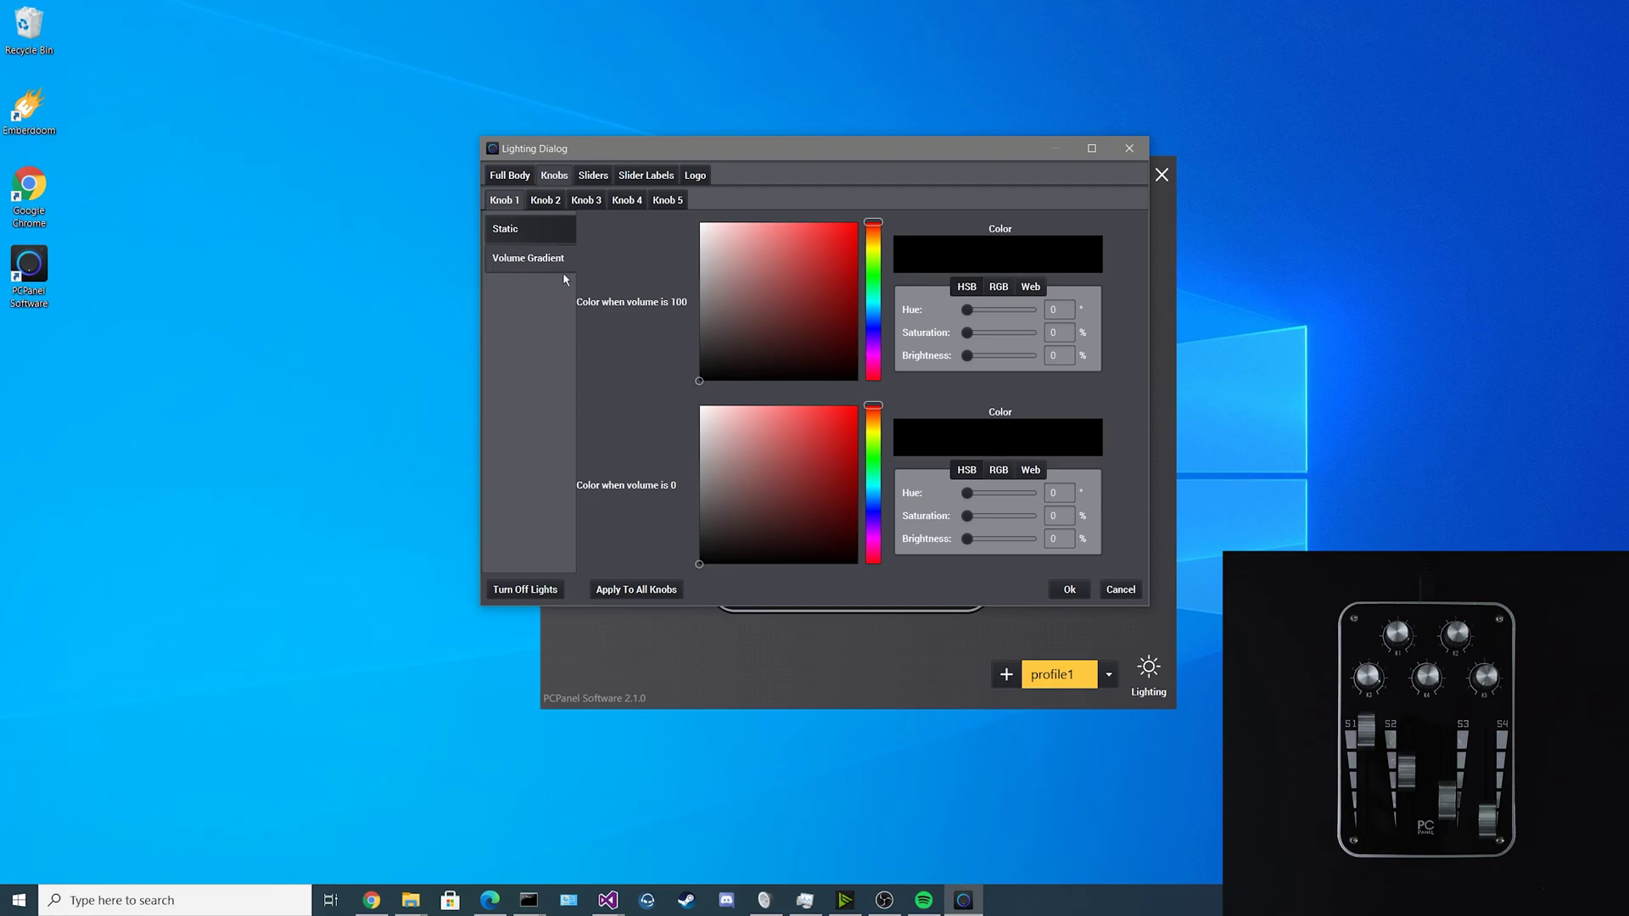
mouse_move(811, 268)
mouse_down()
mouse_move(839, 222)
mouse_move(865, 233)
mouse_up()
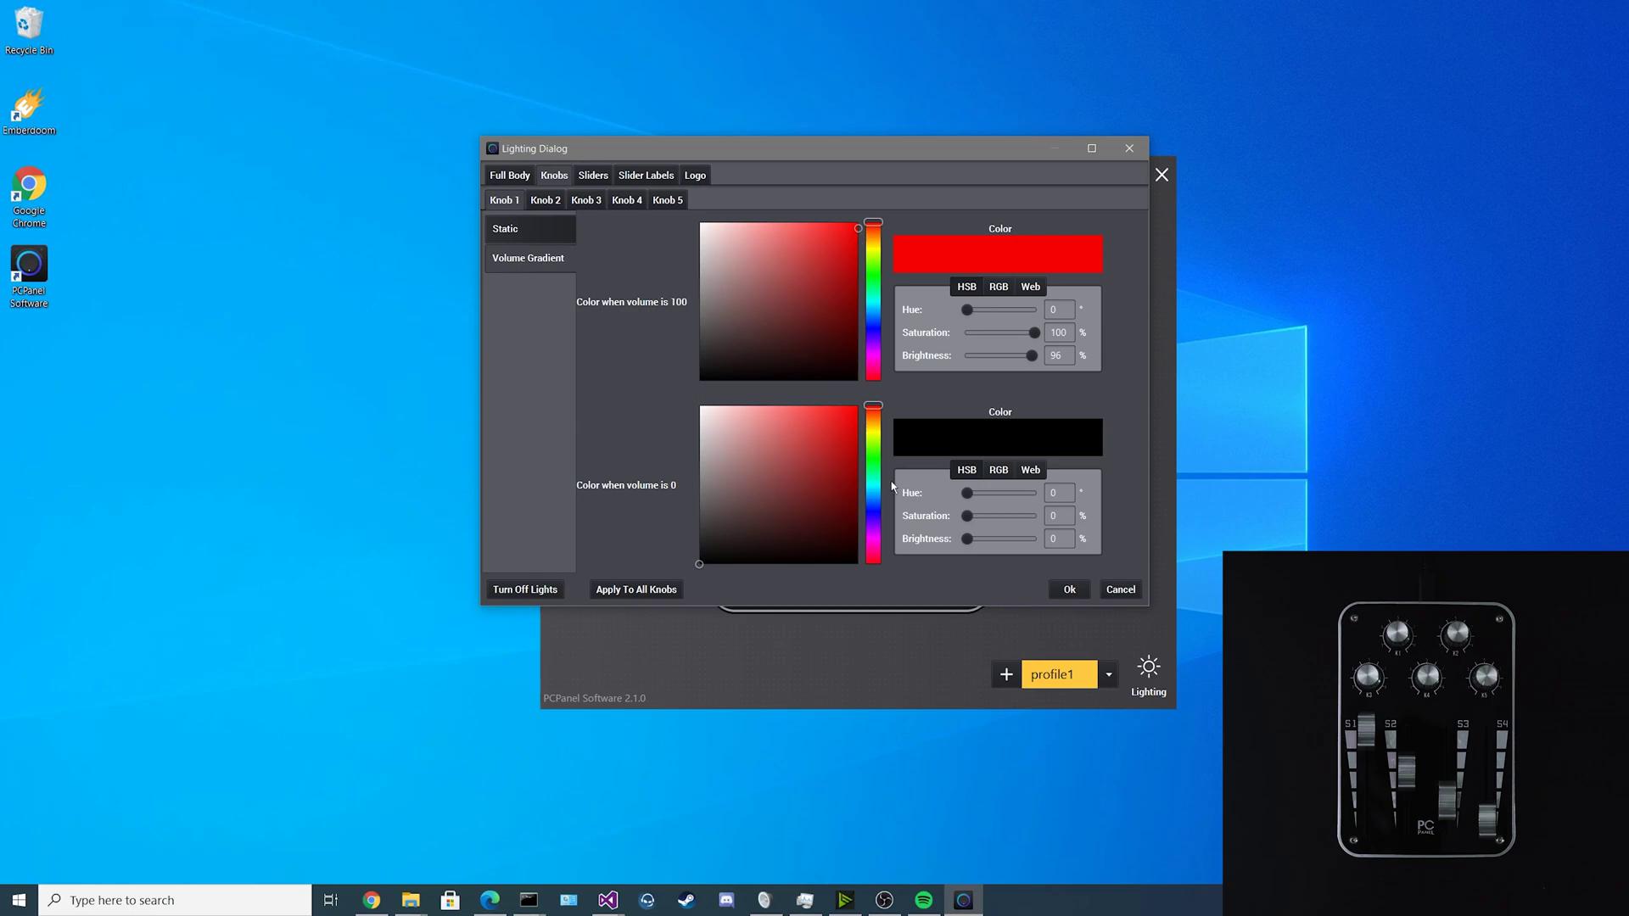
click(867, 447)
click(856, 408)
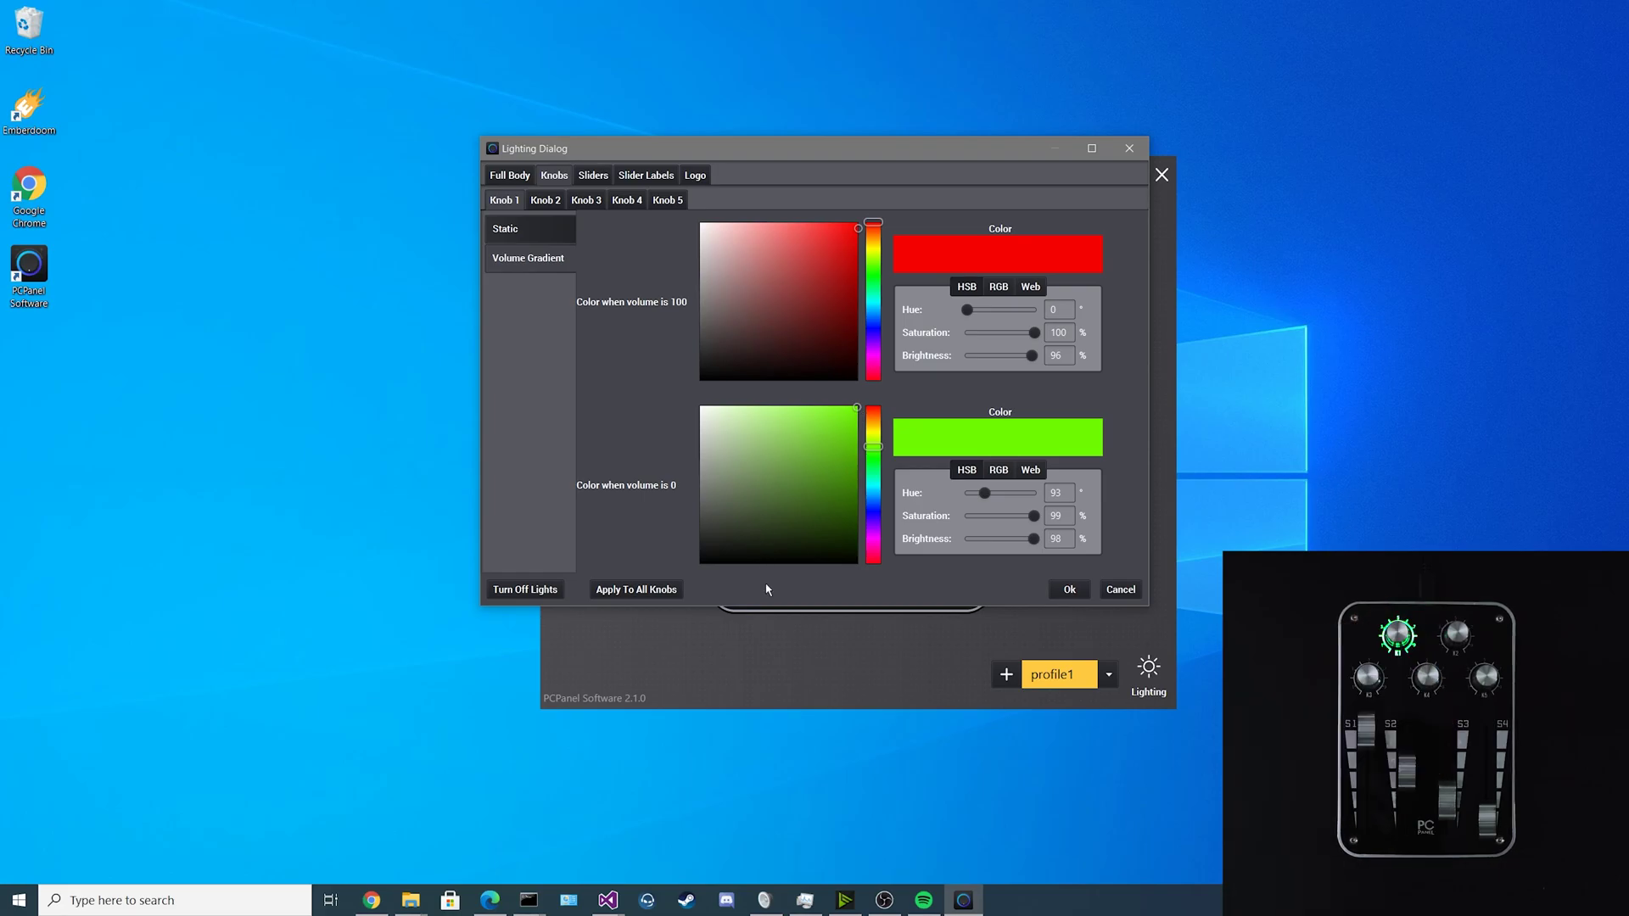
click(618, 595)
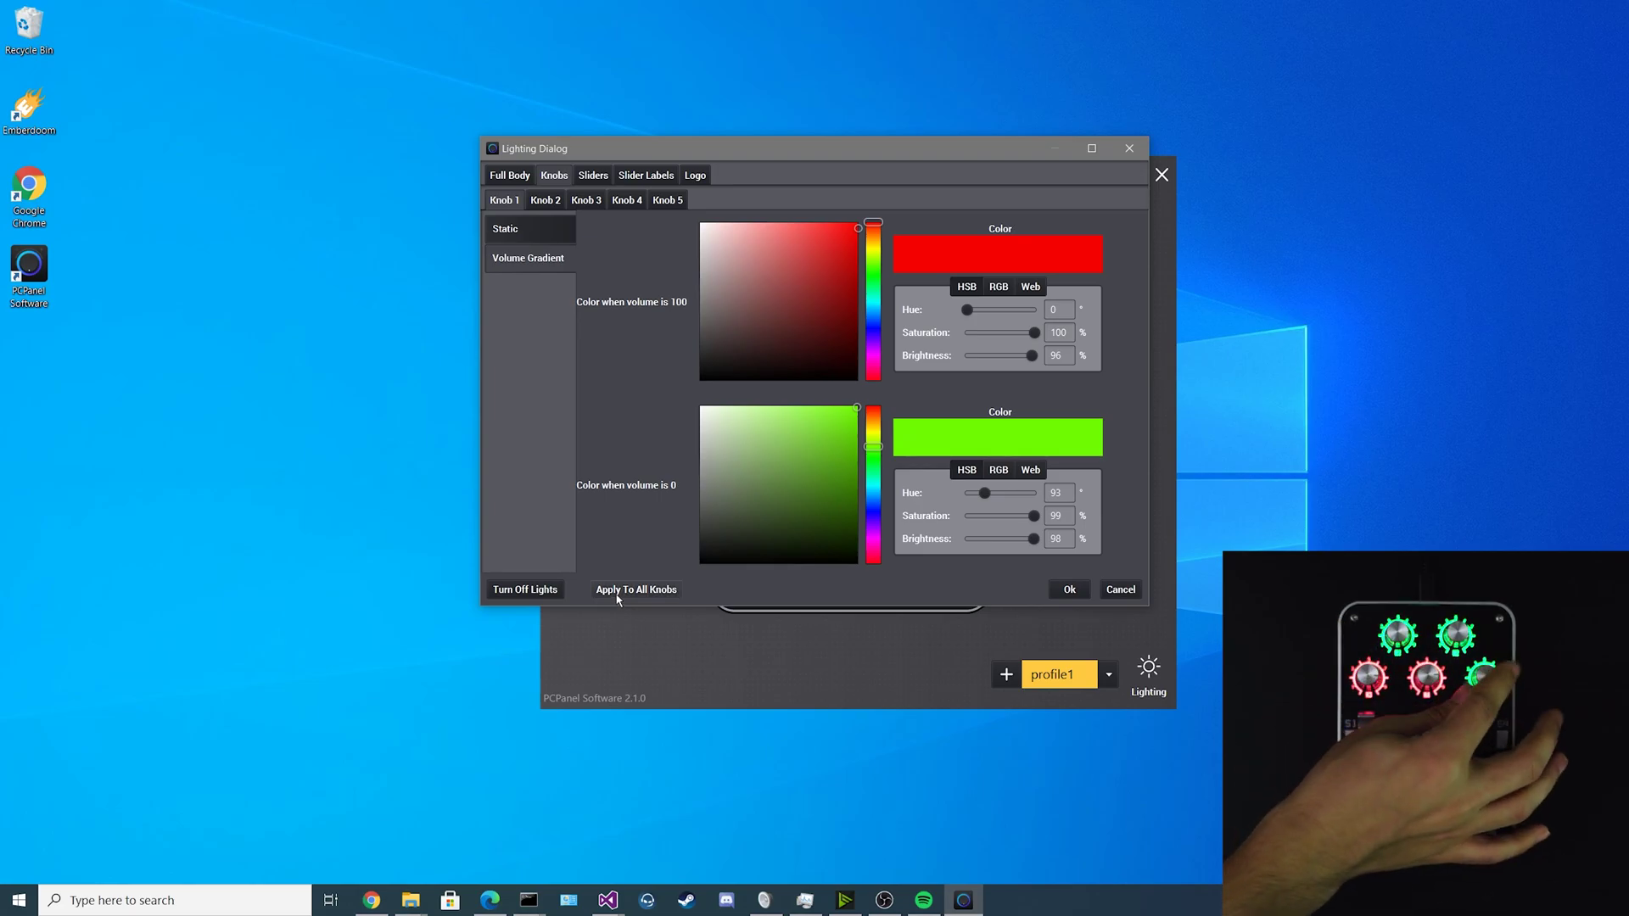
Try a static colour on knob 1, going from darker red to bright green.
click(510, 241)
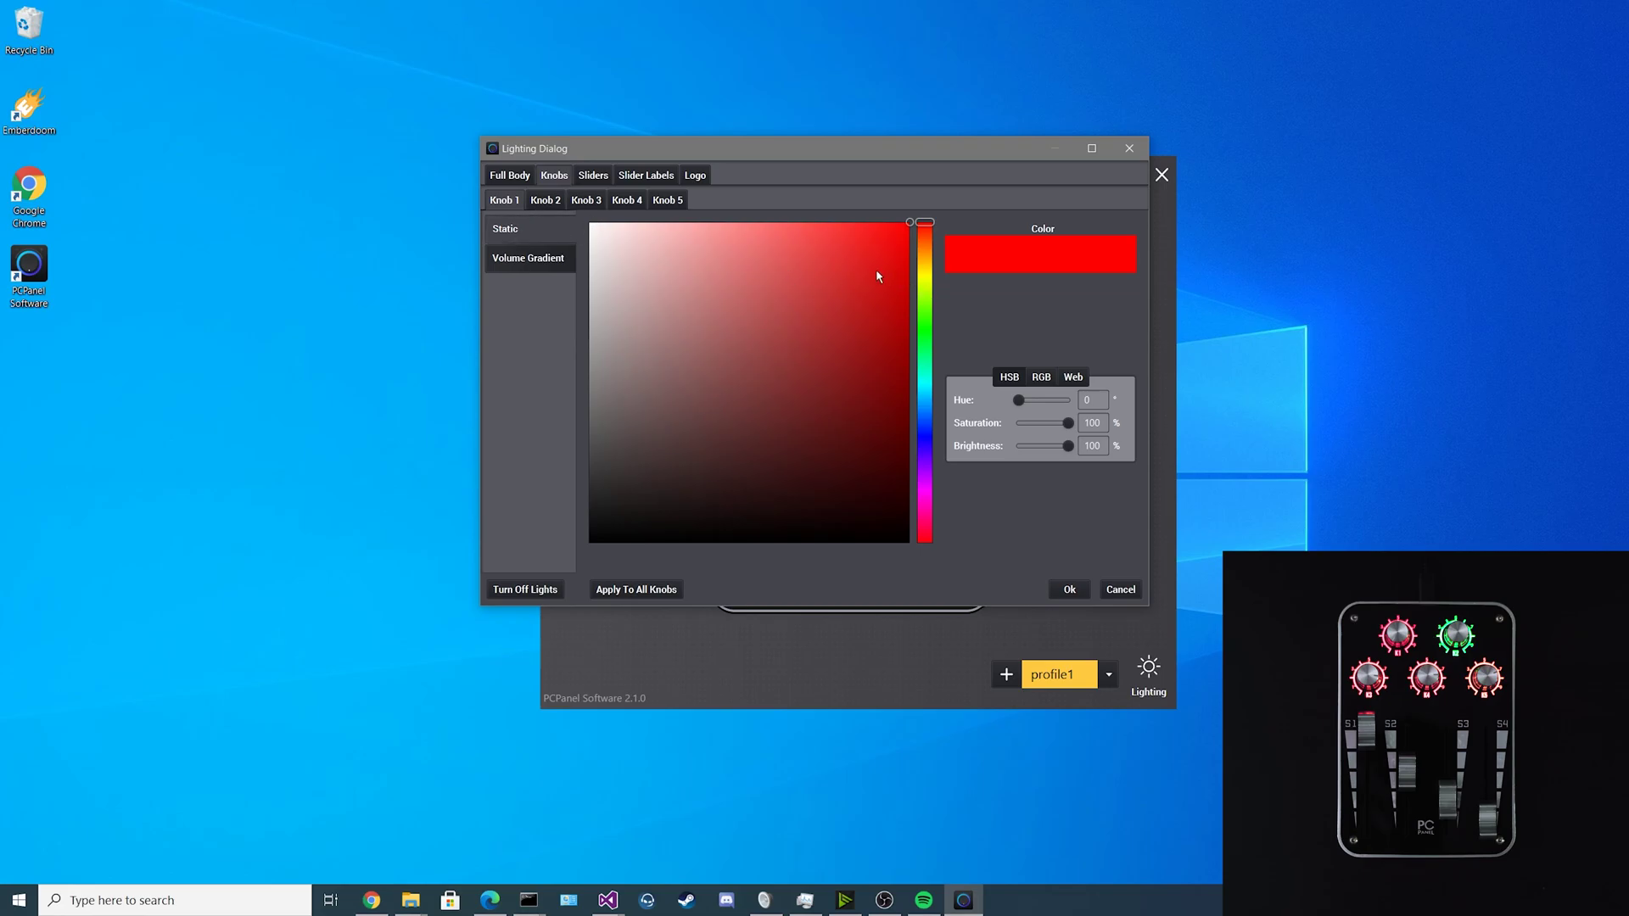
click(856, 282)
click(925, 303)
click(890, 245)
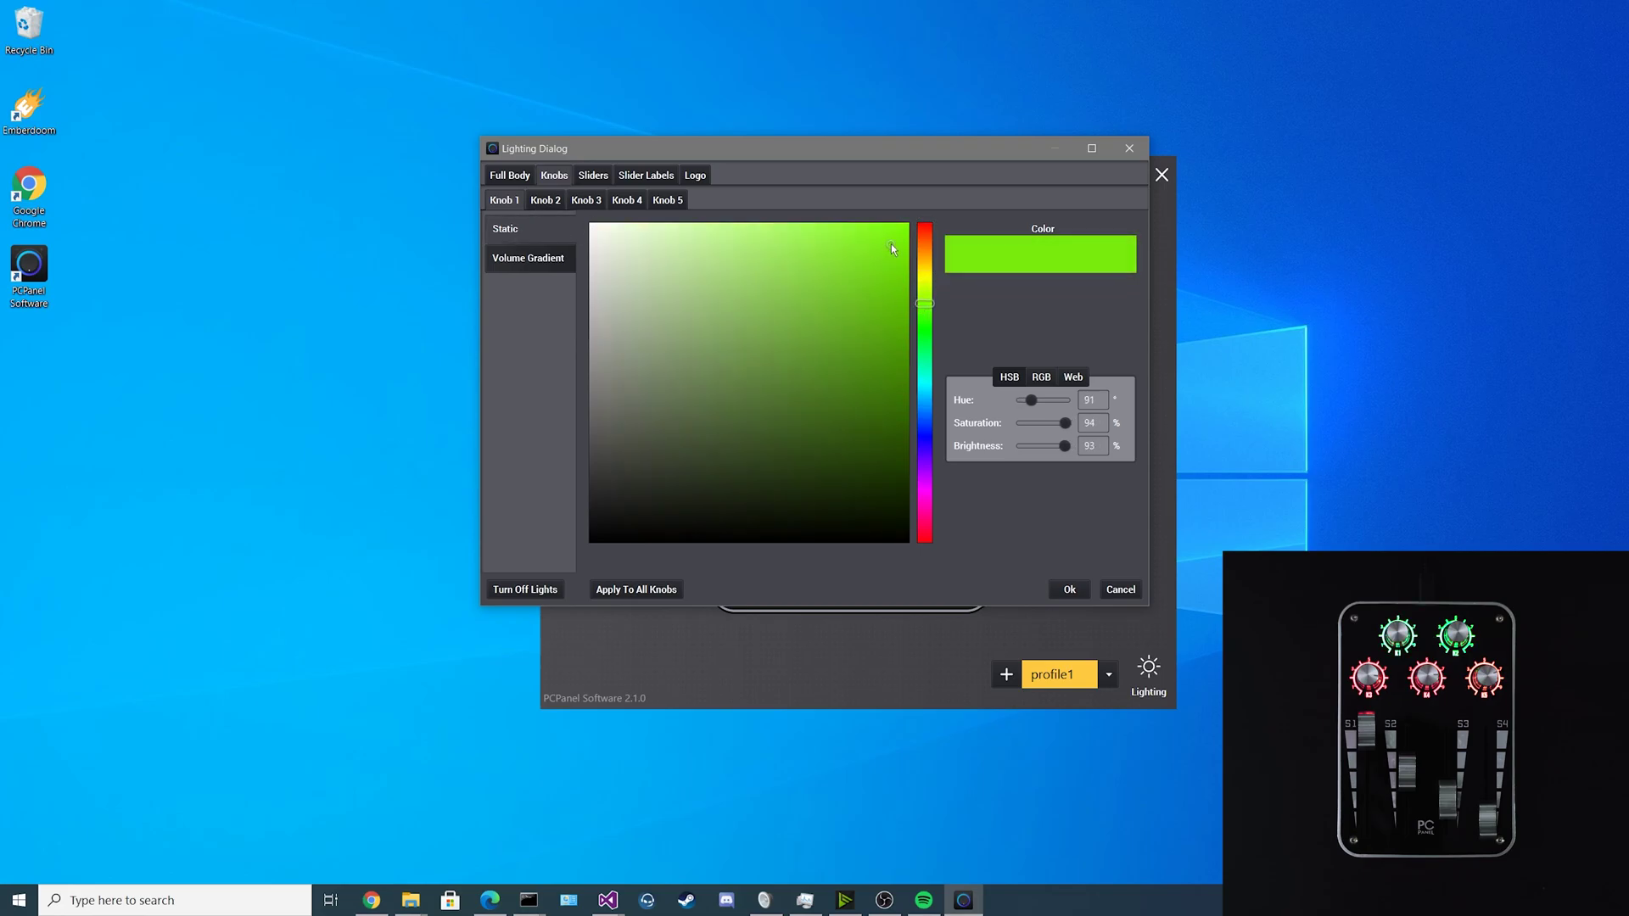
Set knob 2 to a static bright blue colour.
click(546, 200)
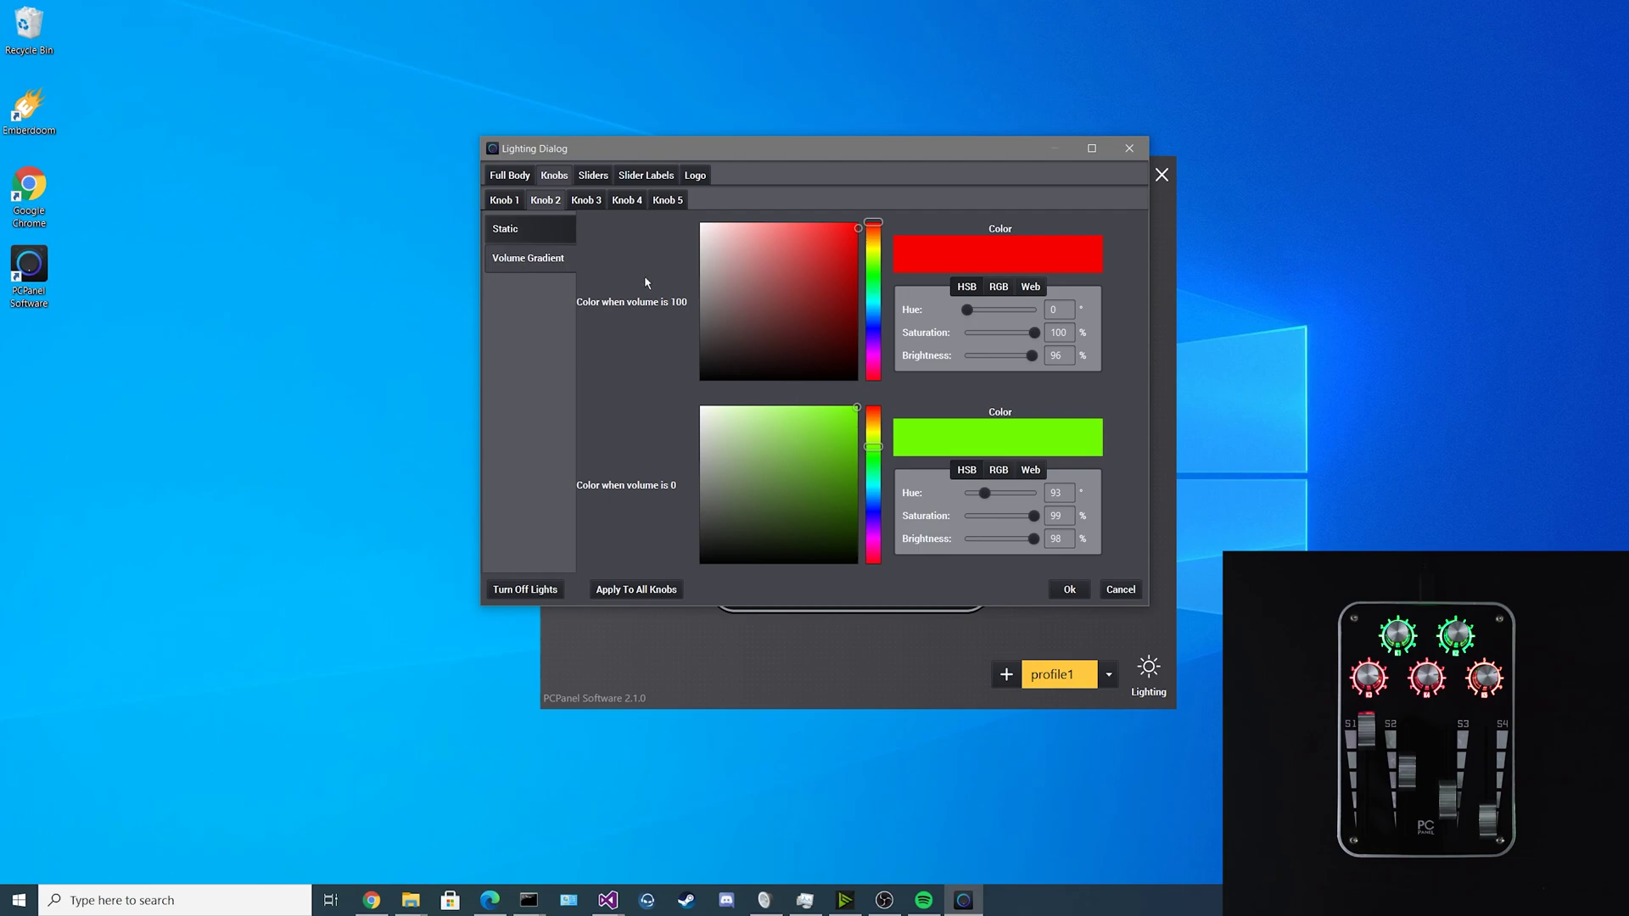
click(542, 241)
drag(923, 326, 925, 412)
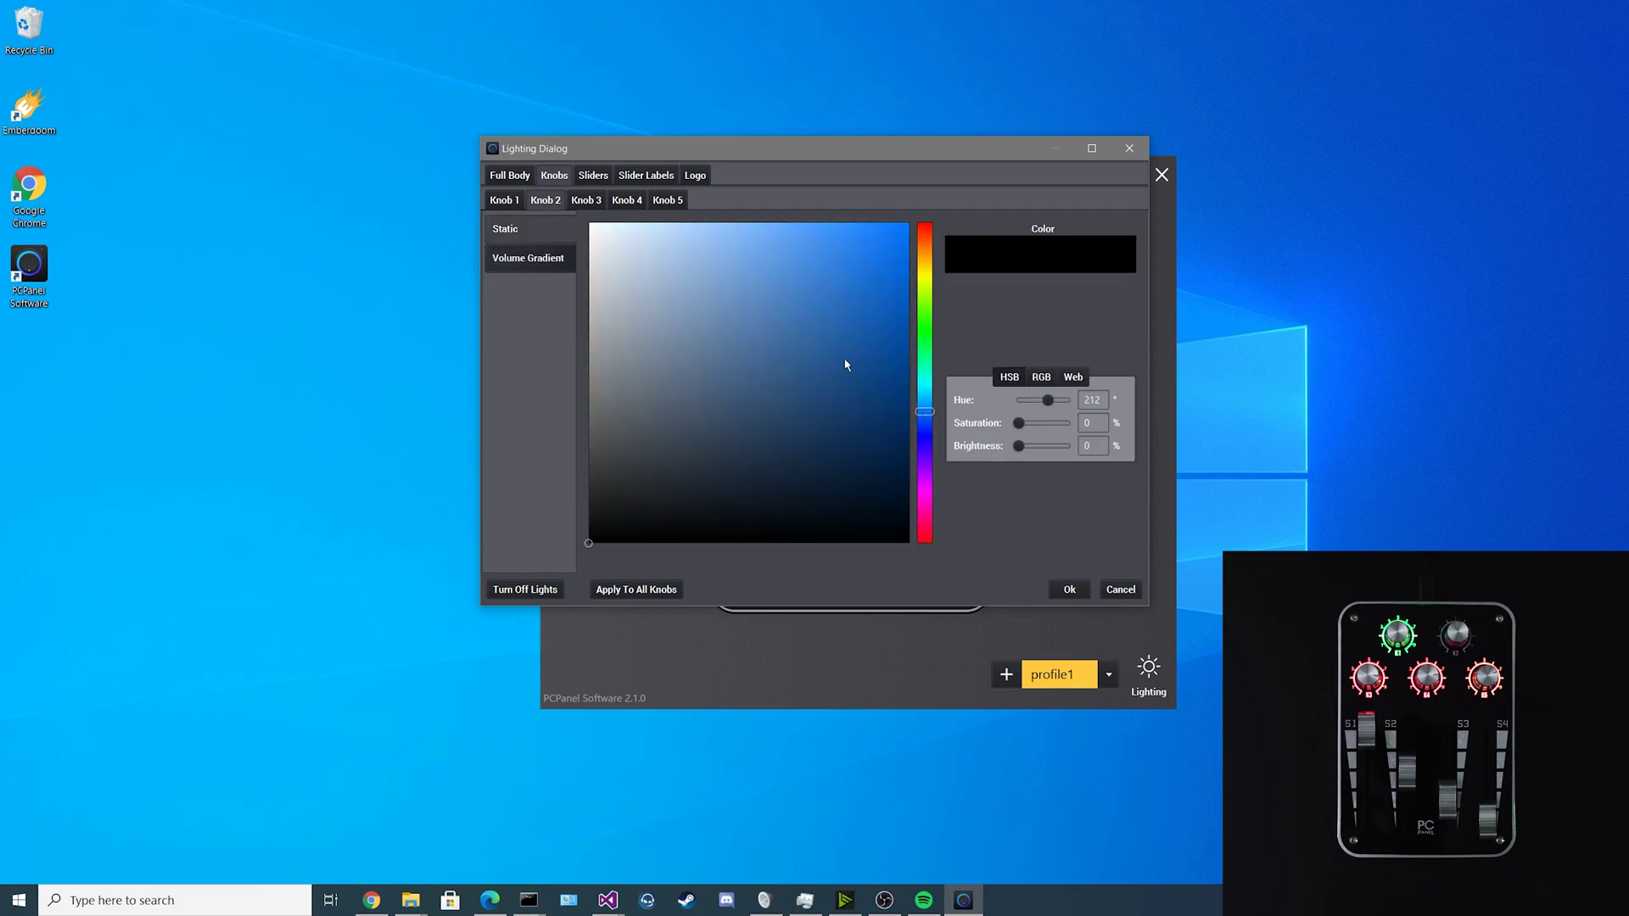
click(876, 262)
click(585, 200)
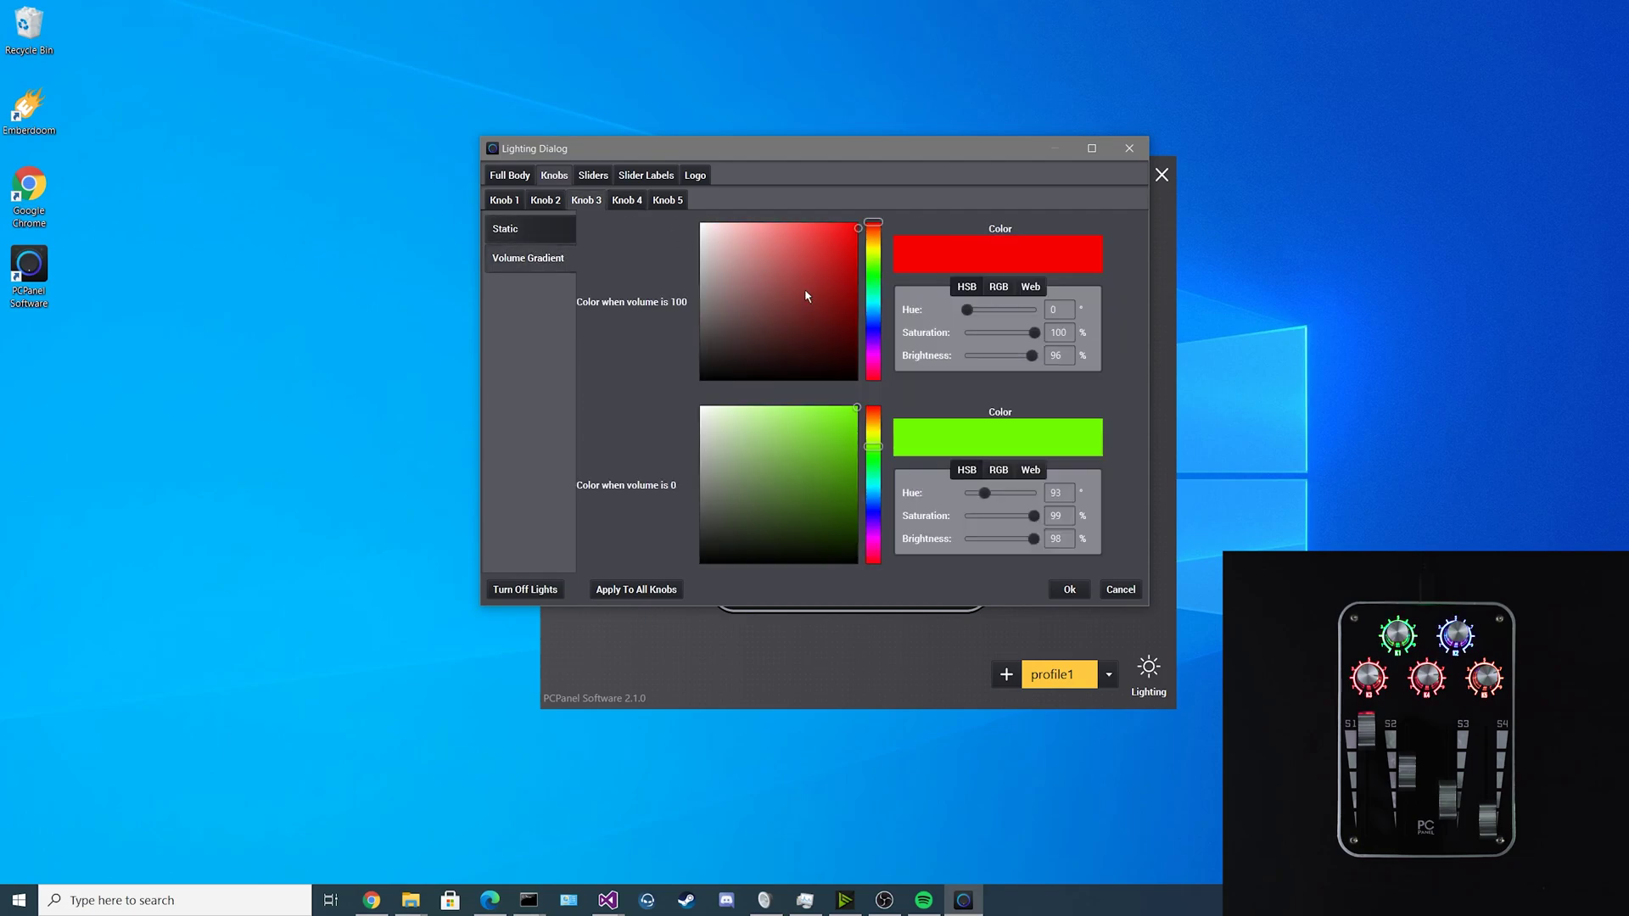
After trying static and top-to-bottom gradients, apply a red-to-light-blue Volume Gradient to all sliders.
click(594, 174)
drag(825, 277, 904, 247)
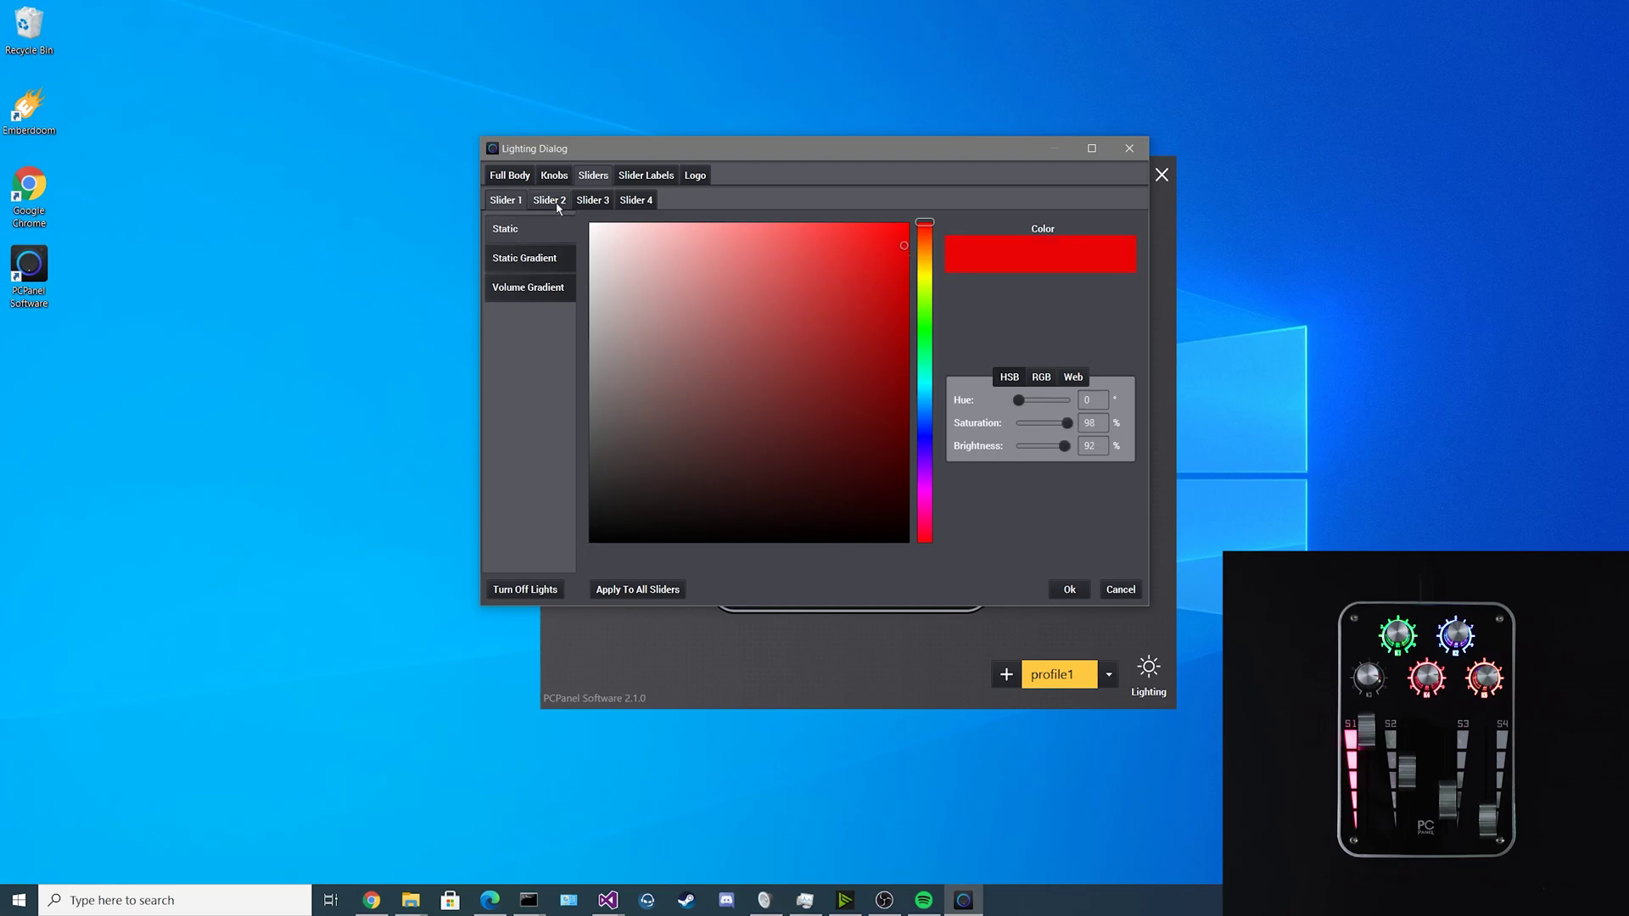
click(524, 258)
drag(743, 261, 773, 252)
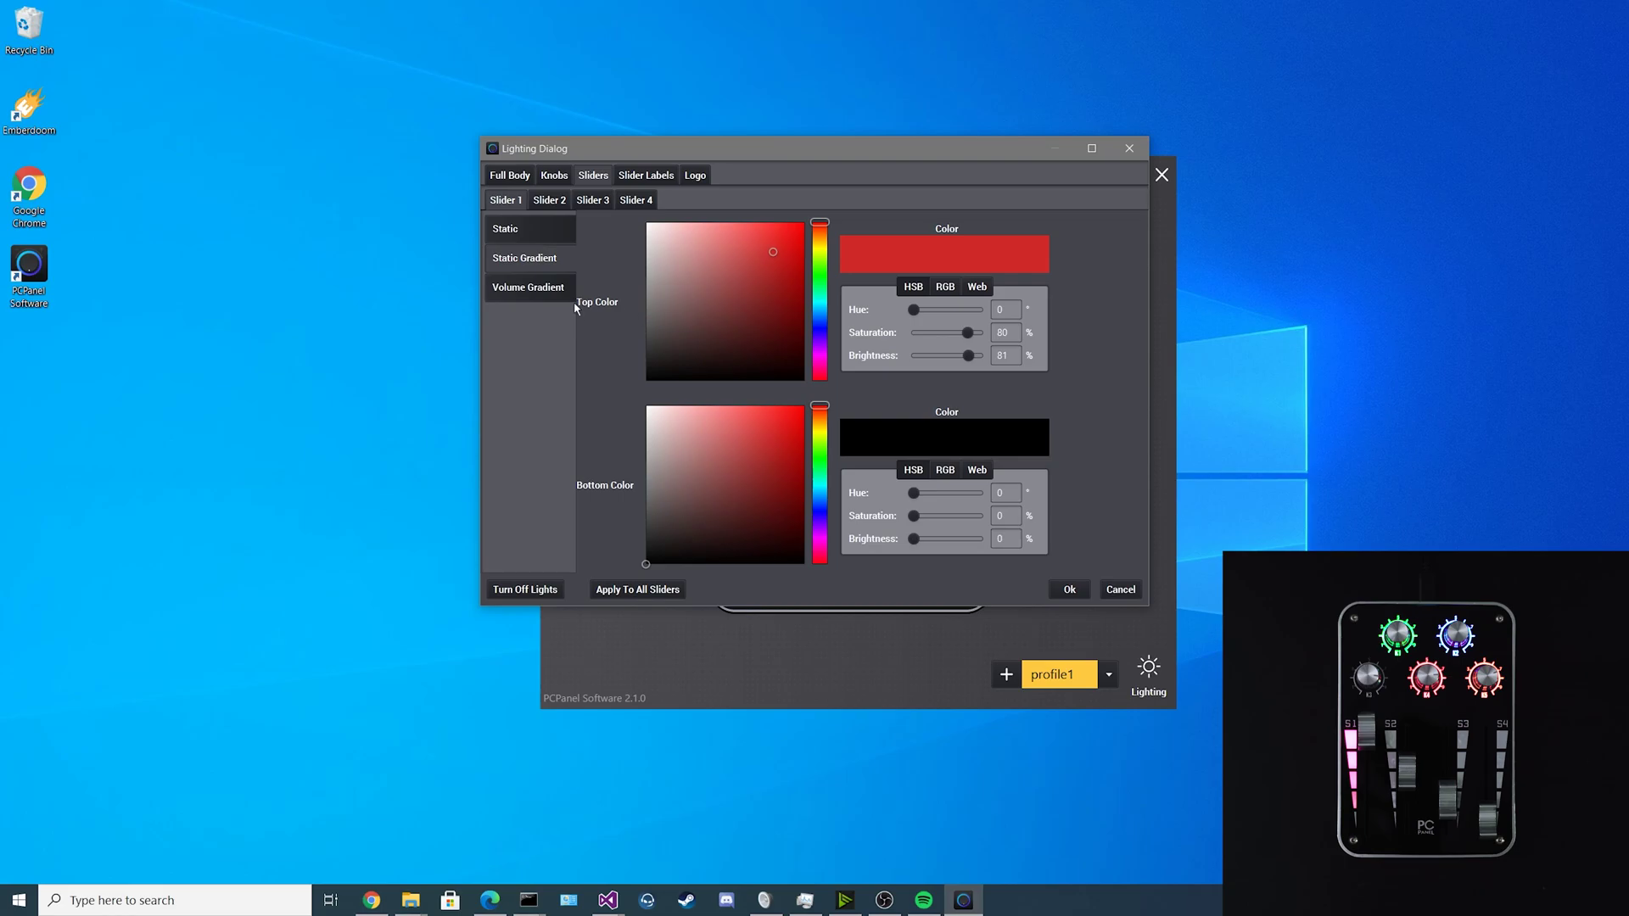
click(528, 286)
click(823, 269)
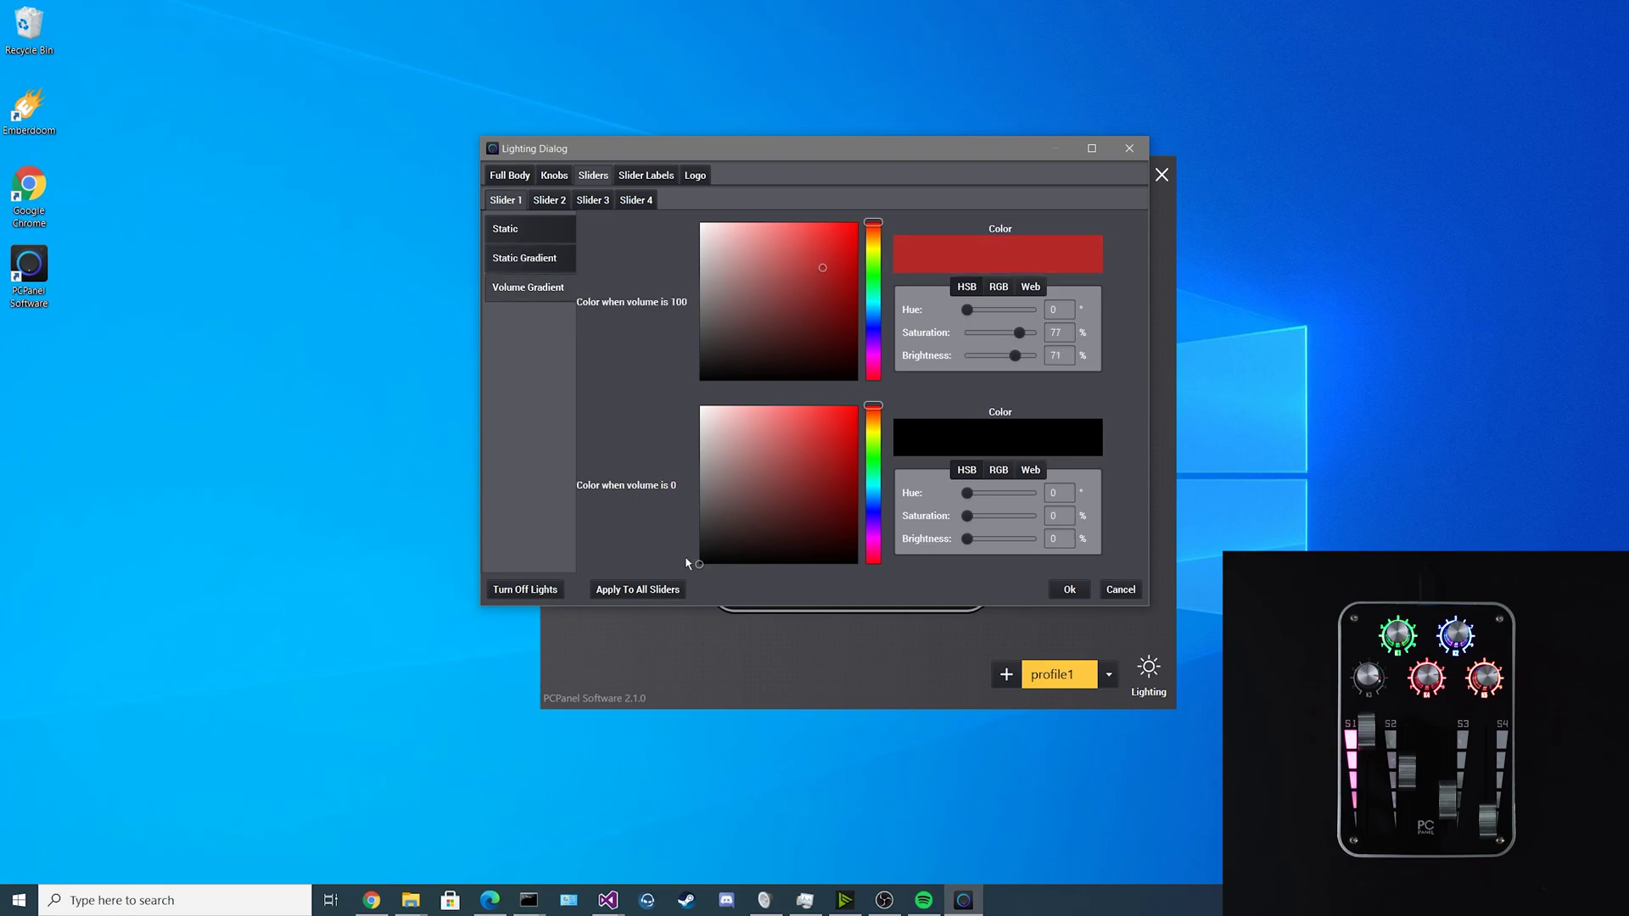
click(628, 590)
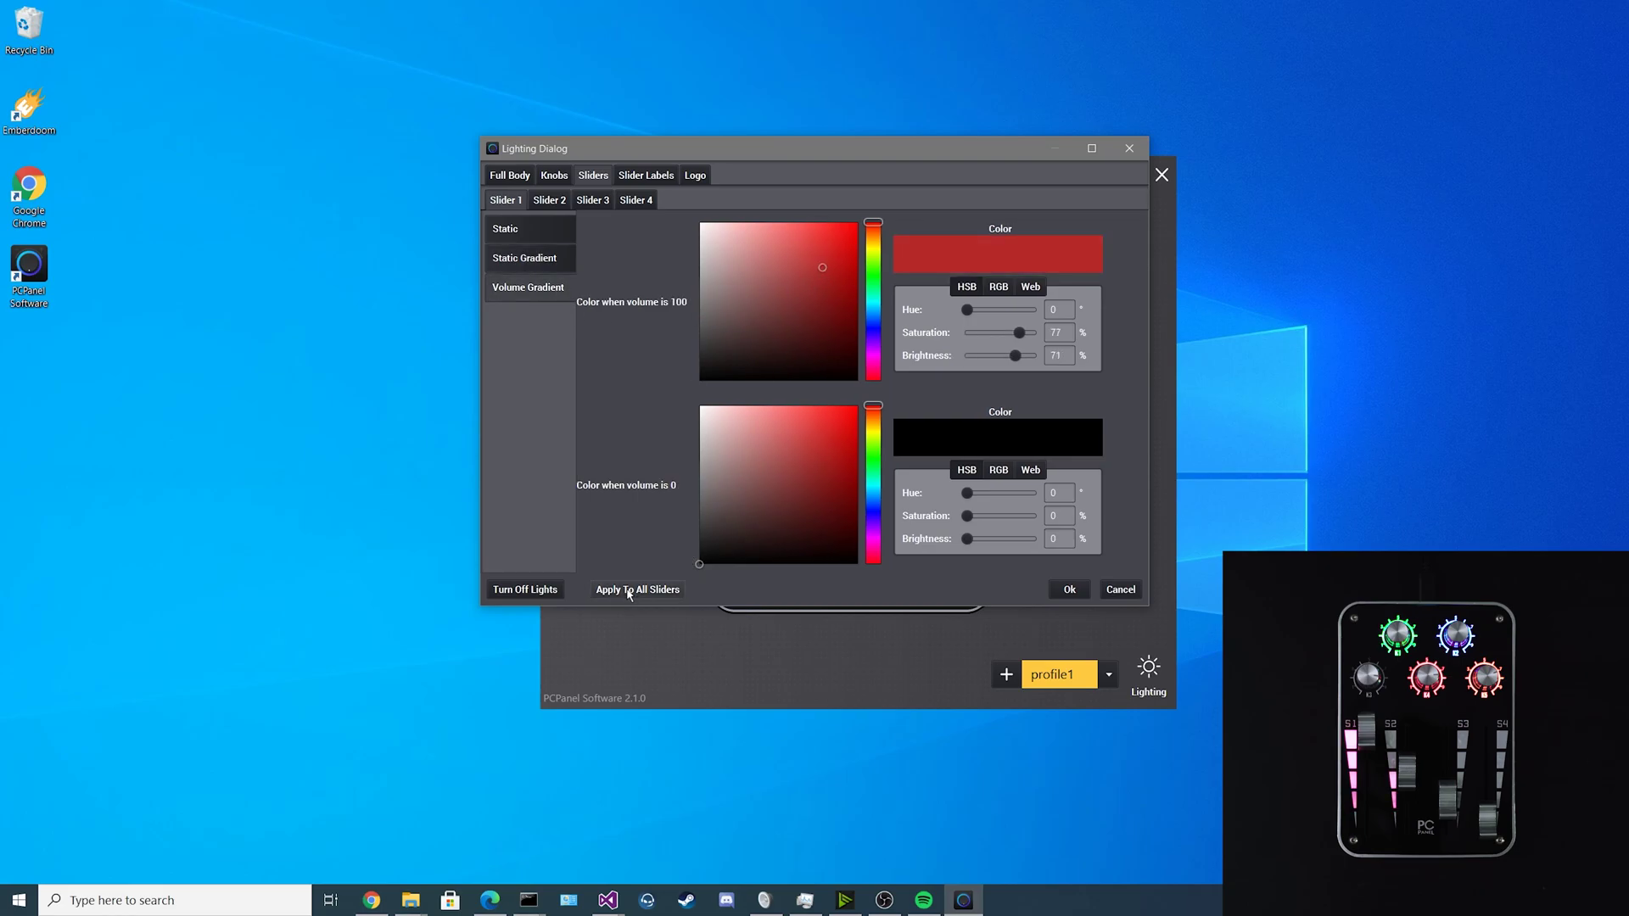
click(556, 266)
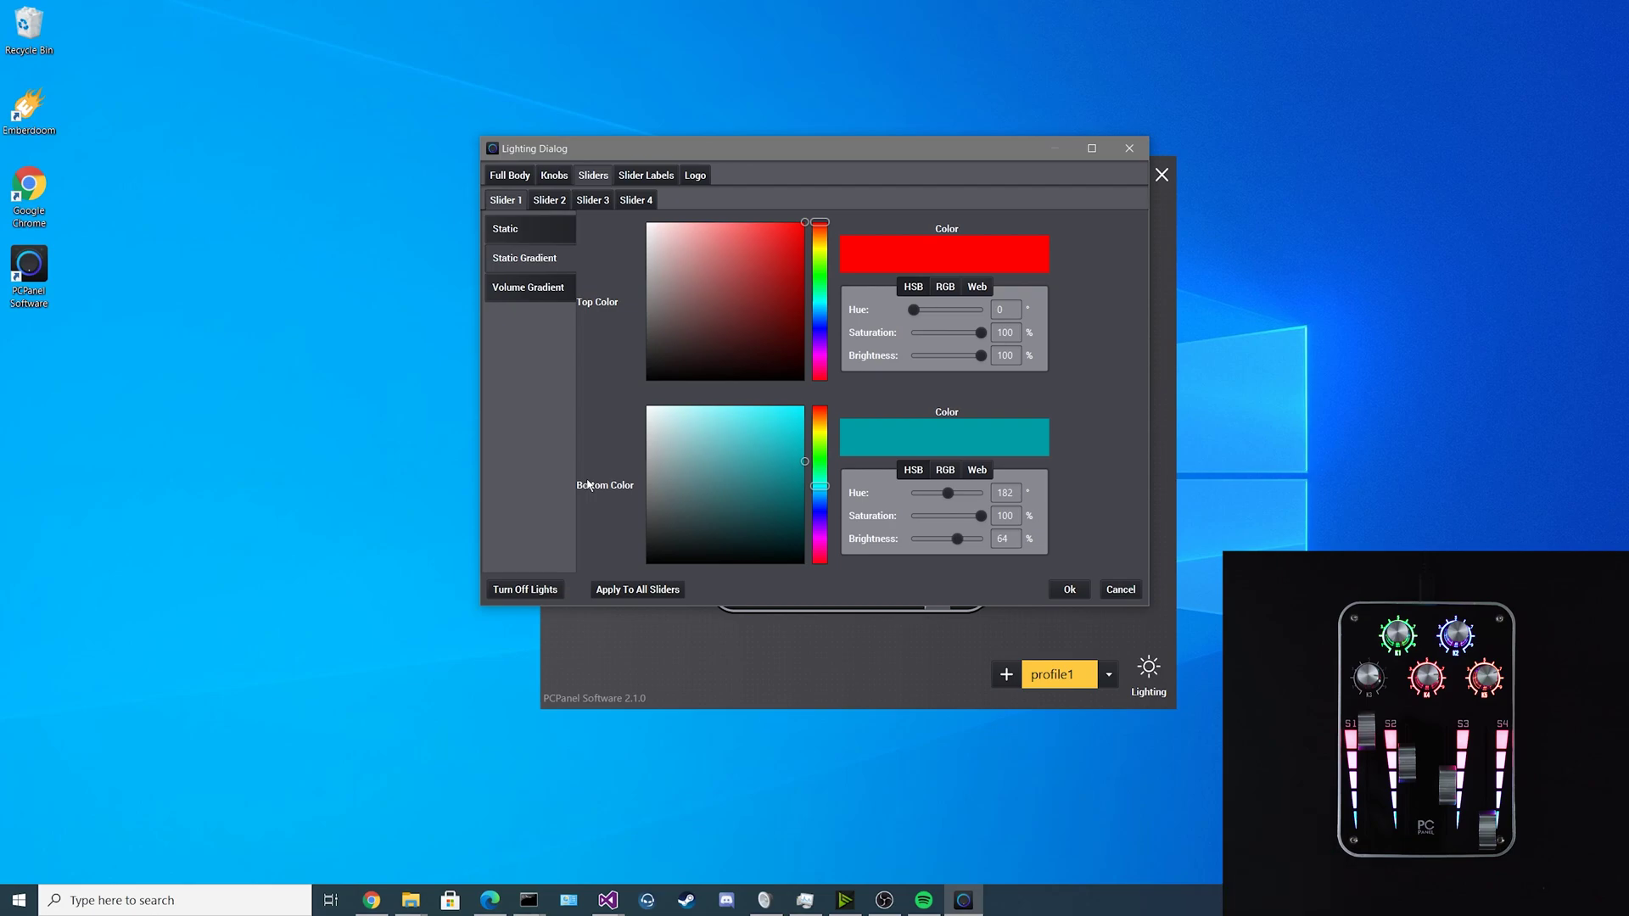
click(527, 286)
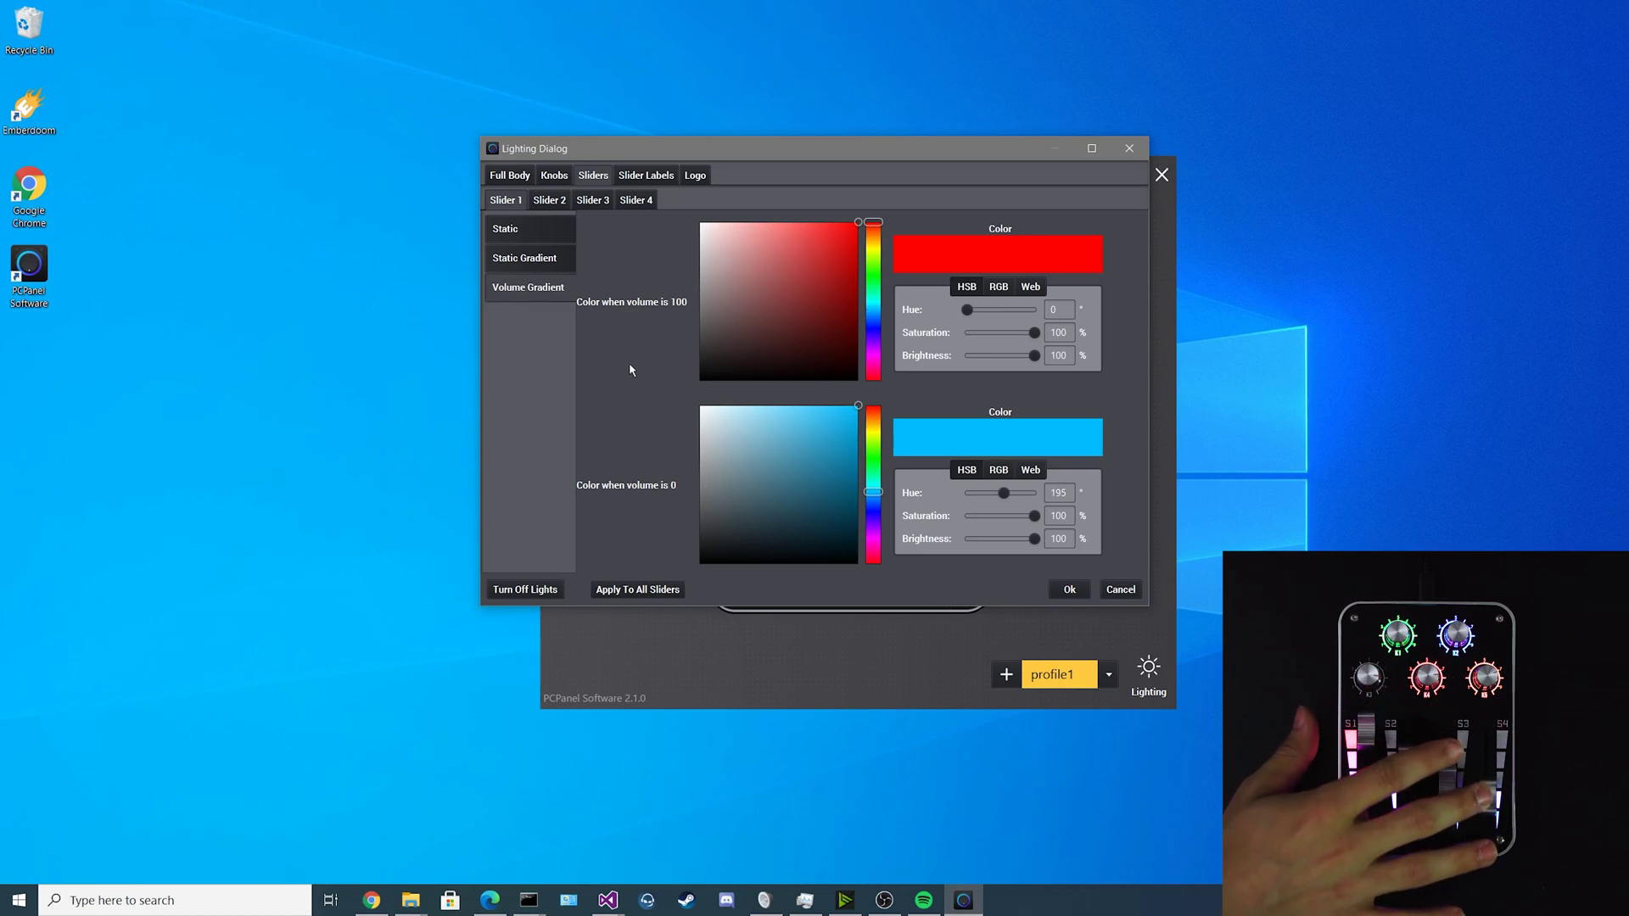
Colour the slider labels one by one, then apply bright magenta to all slider labels.
click(645, 175)
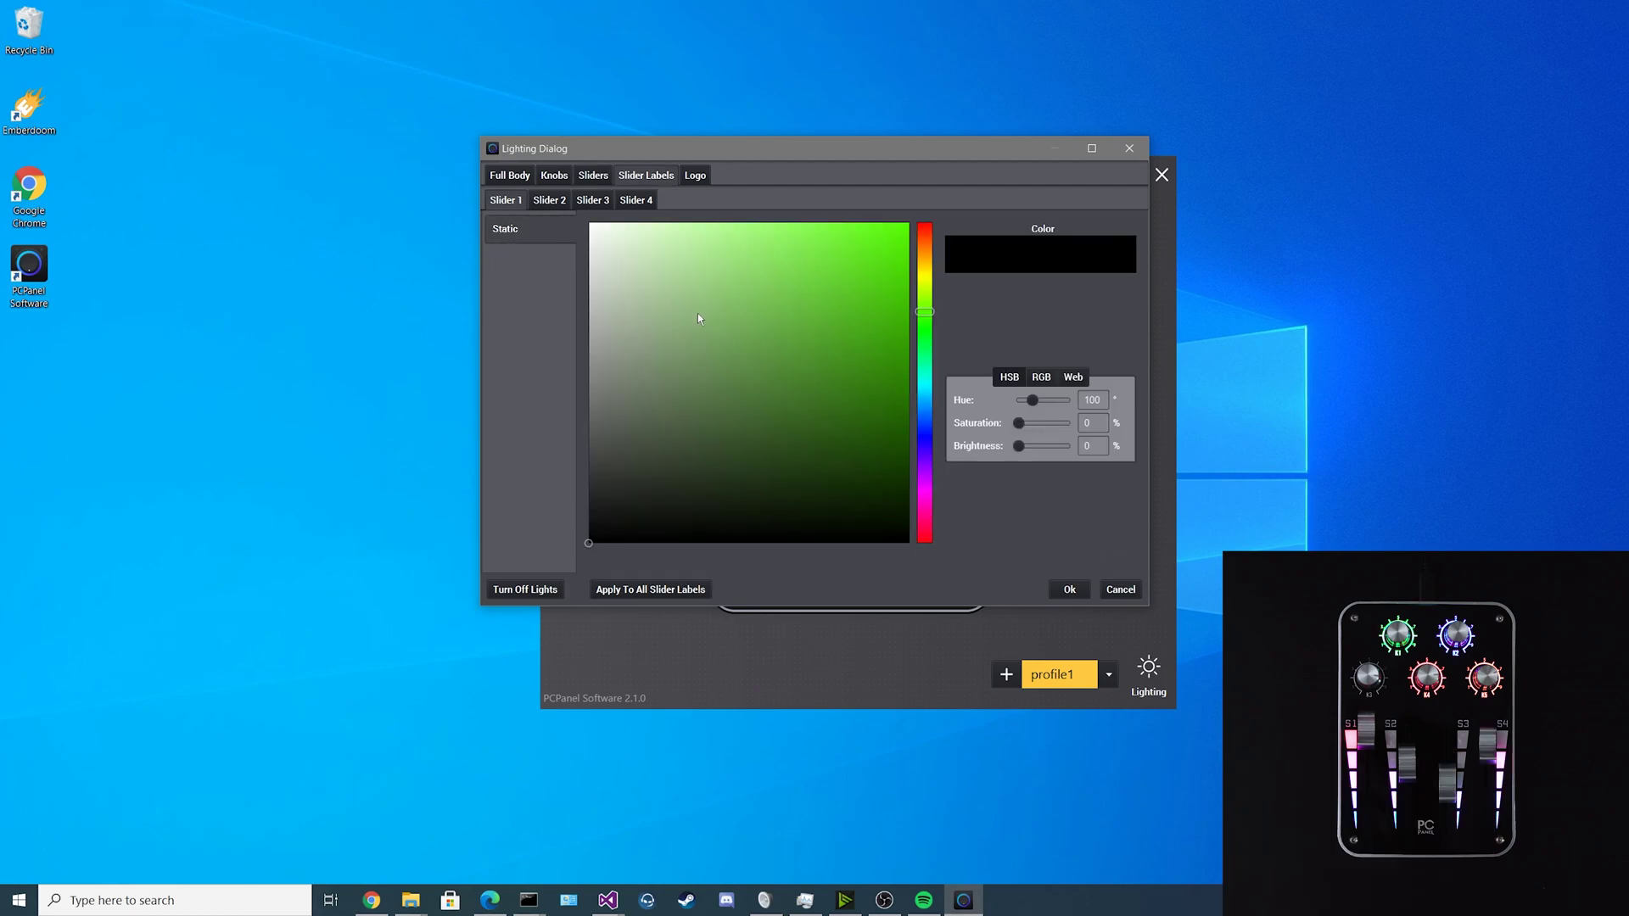
drag(733, 324, 948, 194)
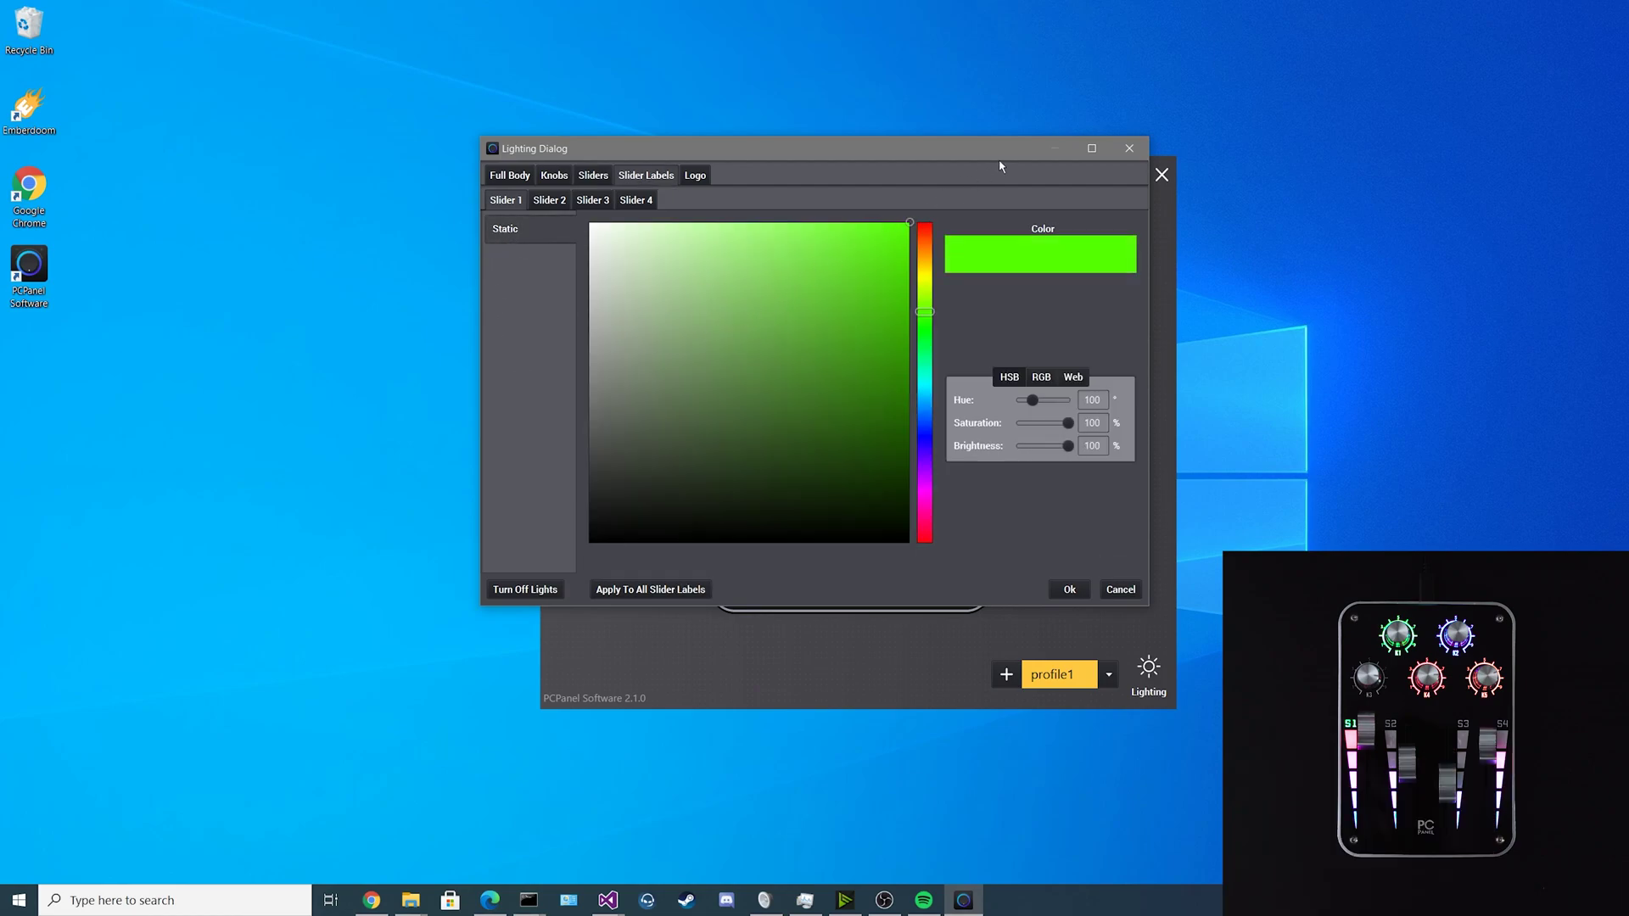
click(565, 204)
drag(650, 273, 940, 211)
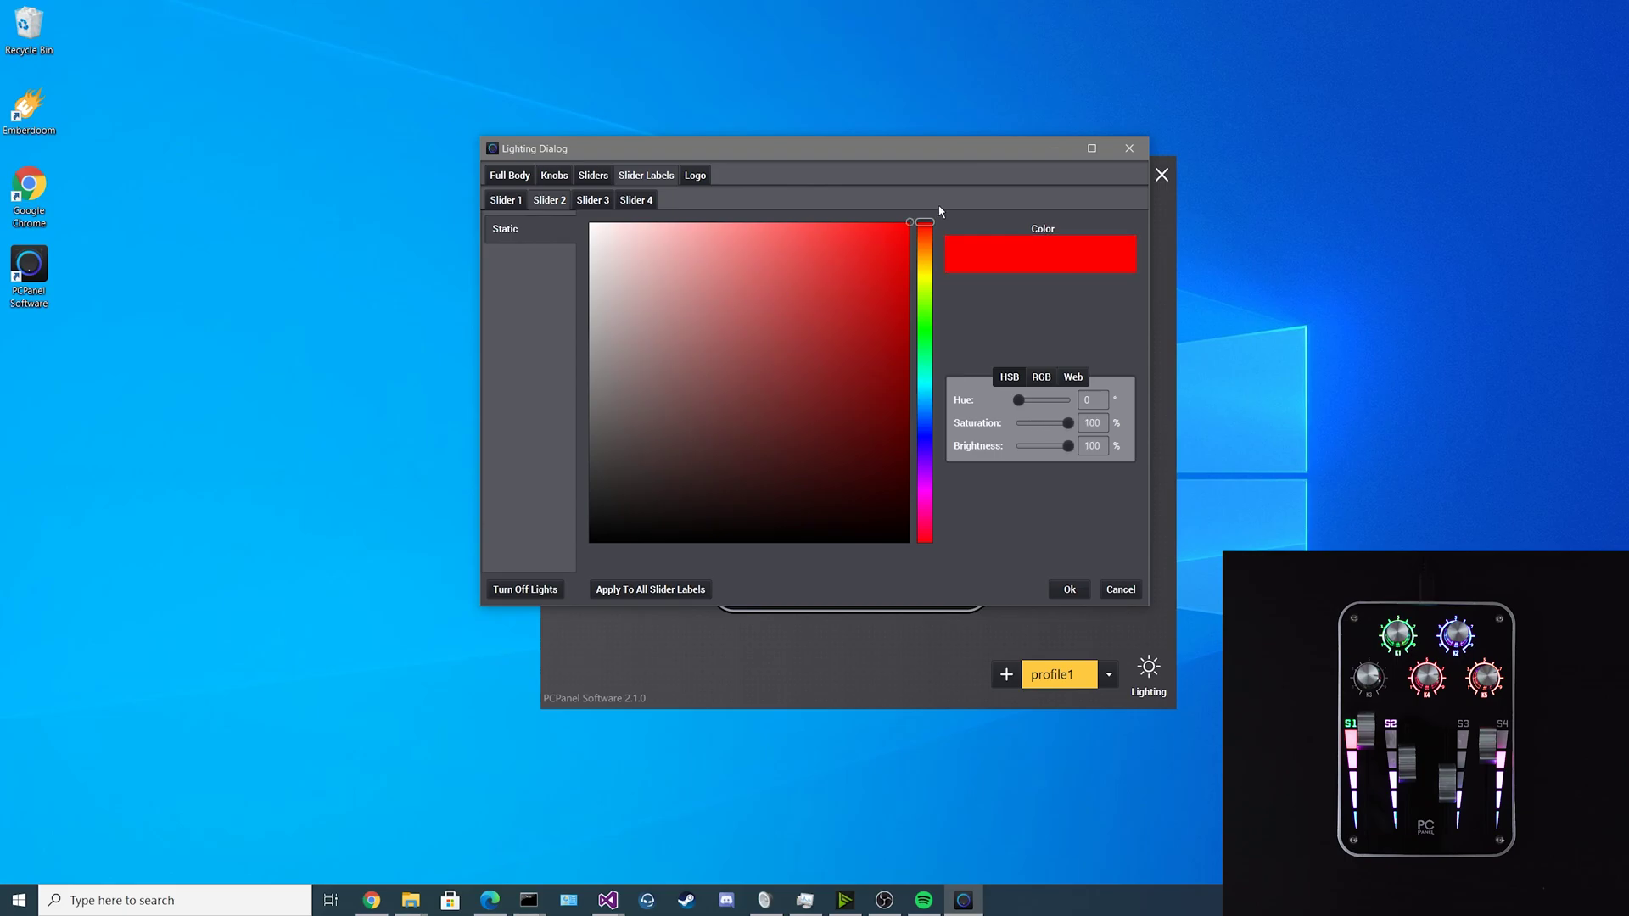
click(604, 203)
click(741, 283)
drag(742, 284, 906, 224)
click(634, 204)
click(691, 274)
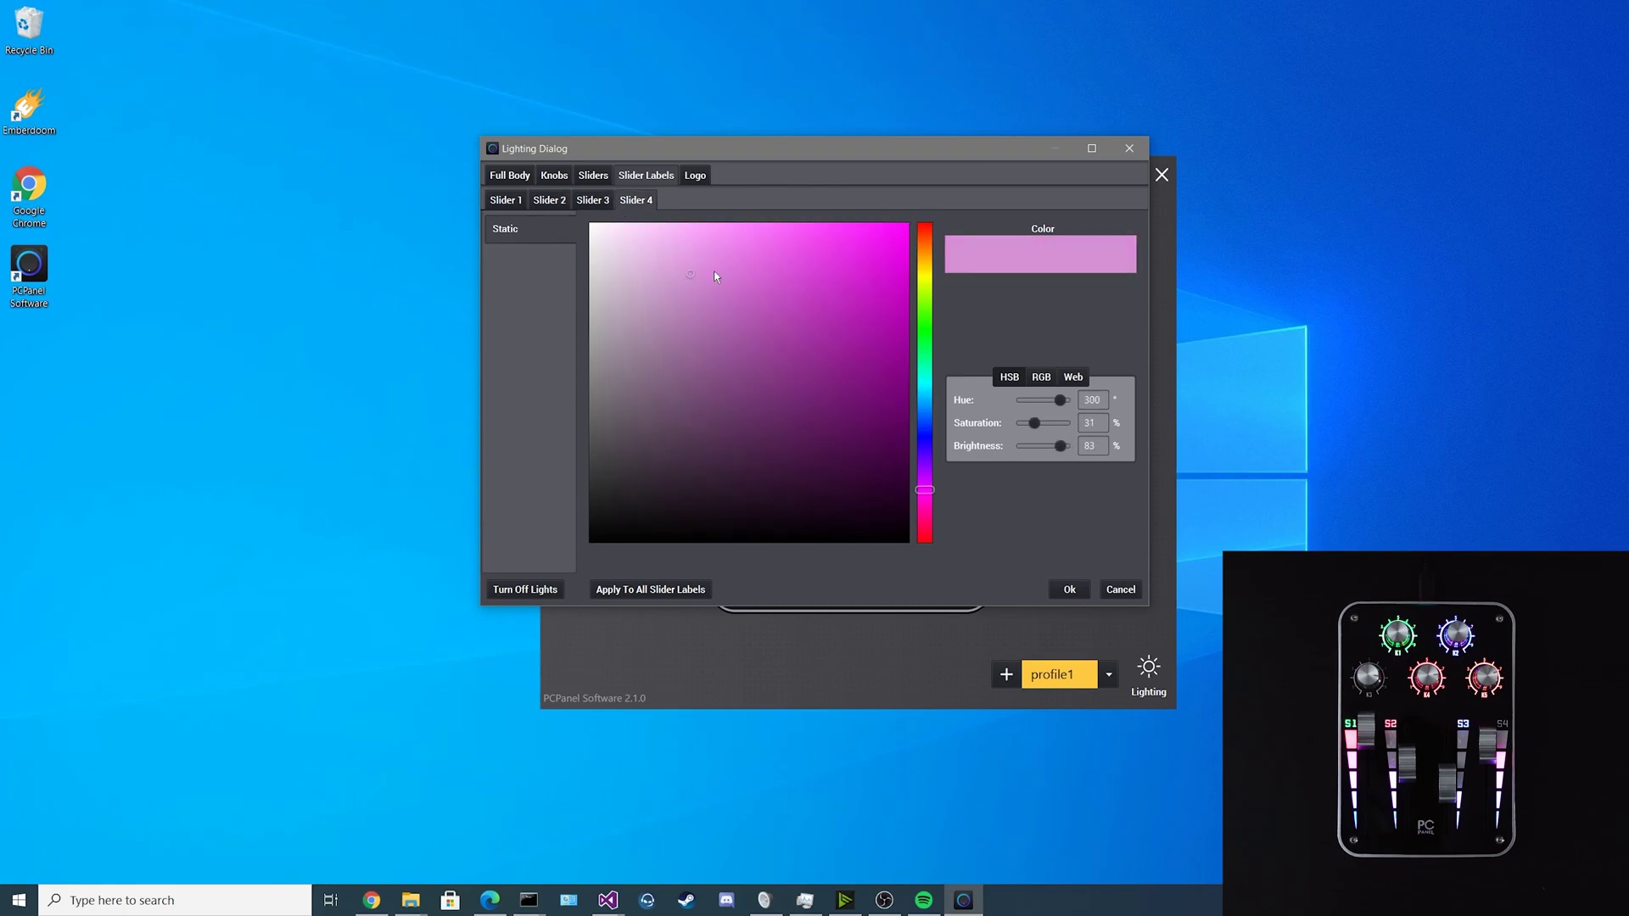
drag(715, 276, 1008, 187)
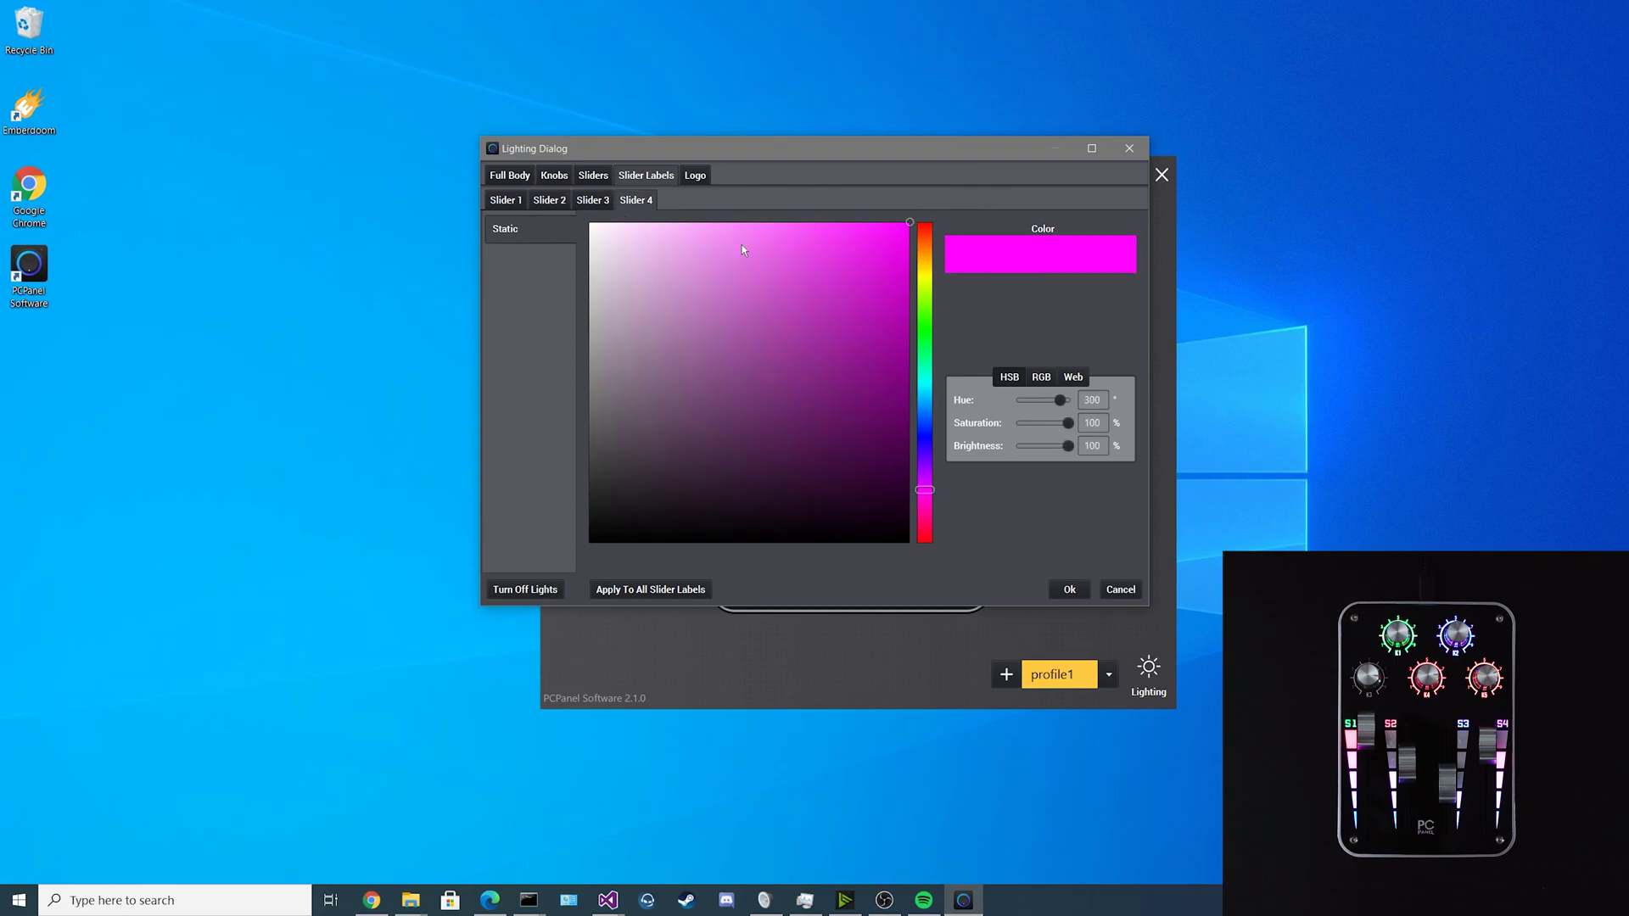
click(612, 594)
Give the logo a breathing effect after trying red and rainbow, and save the lighting.
click(695, 175)
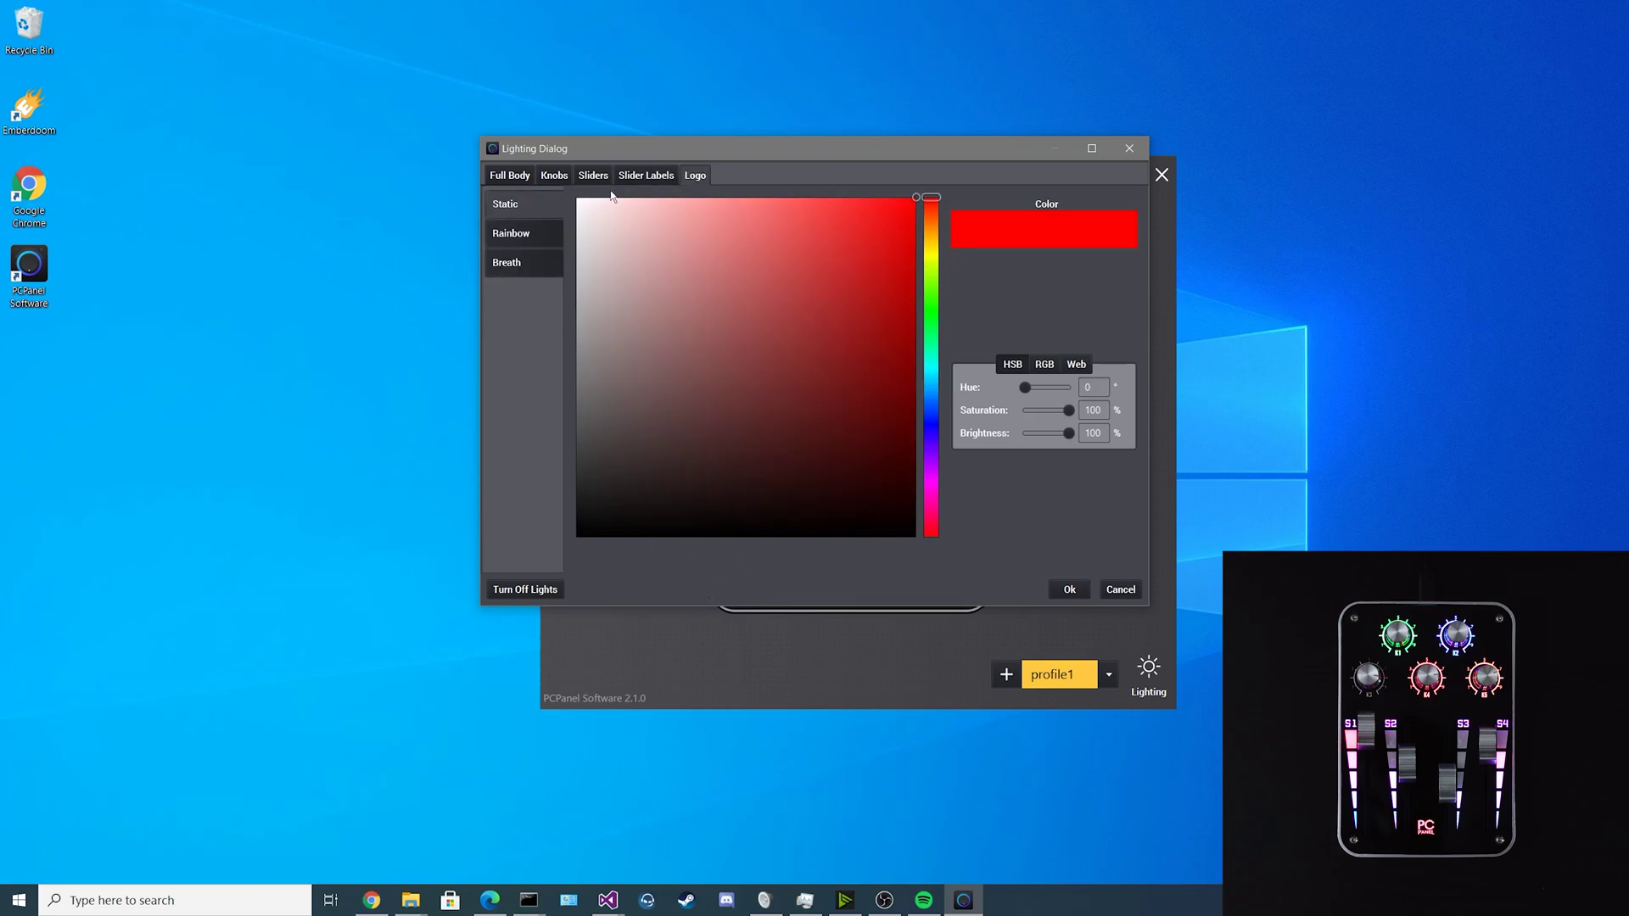
drag(884, 222, 939, 189)
click(509, 243)
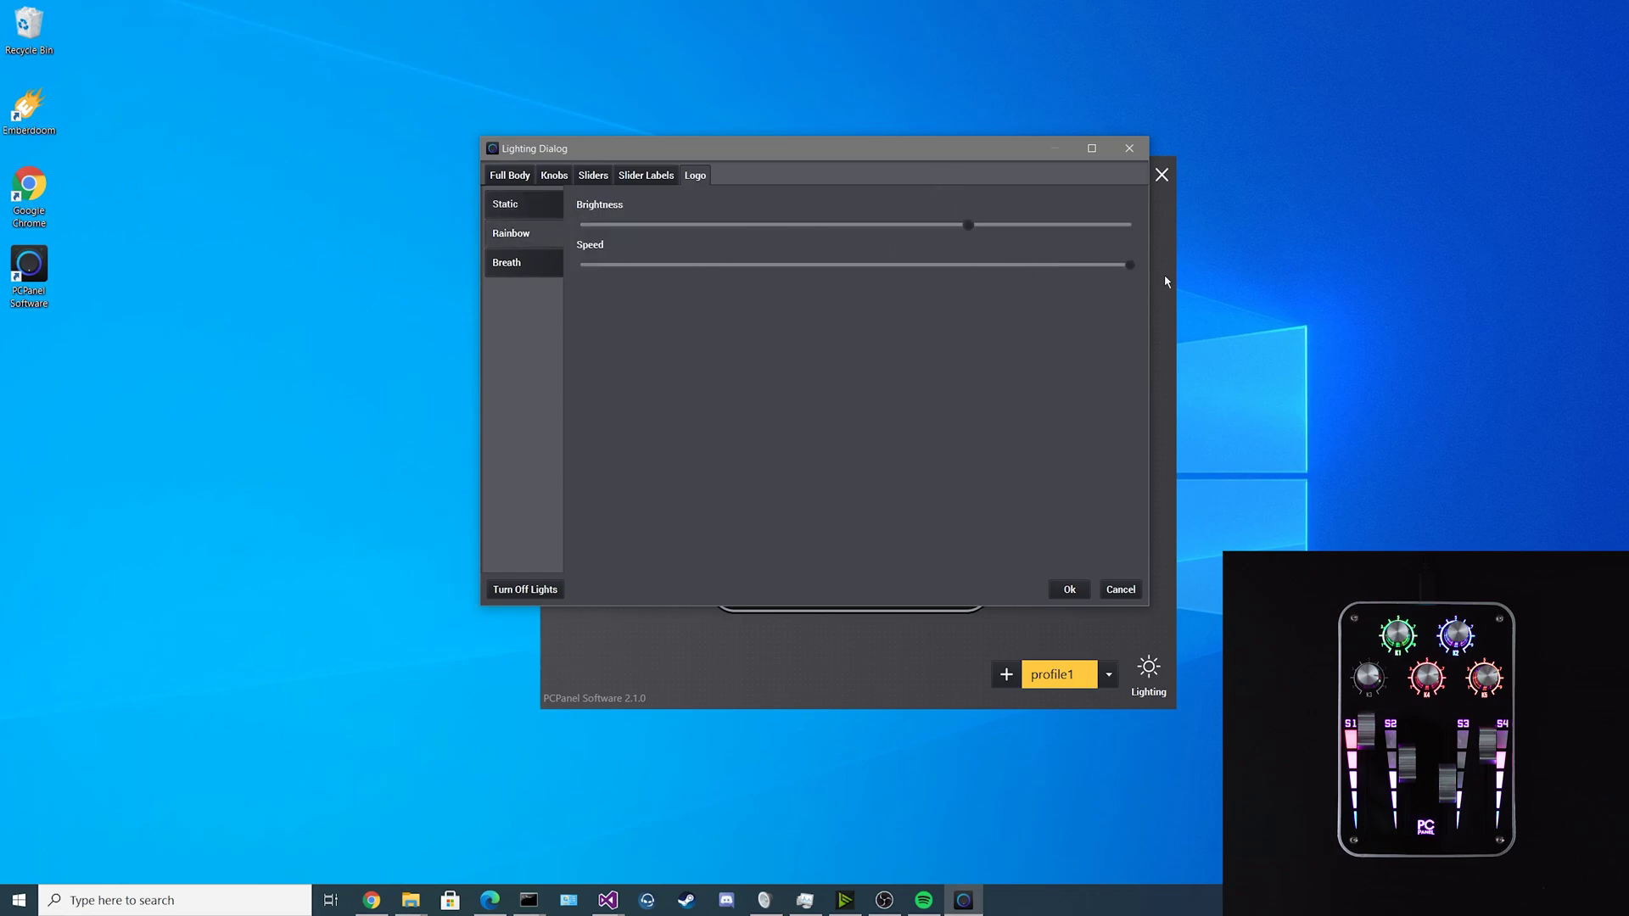
click(509, 262)
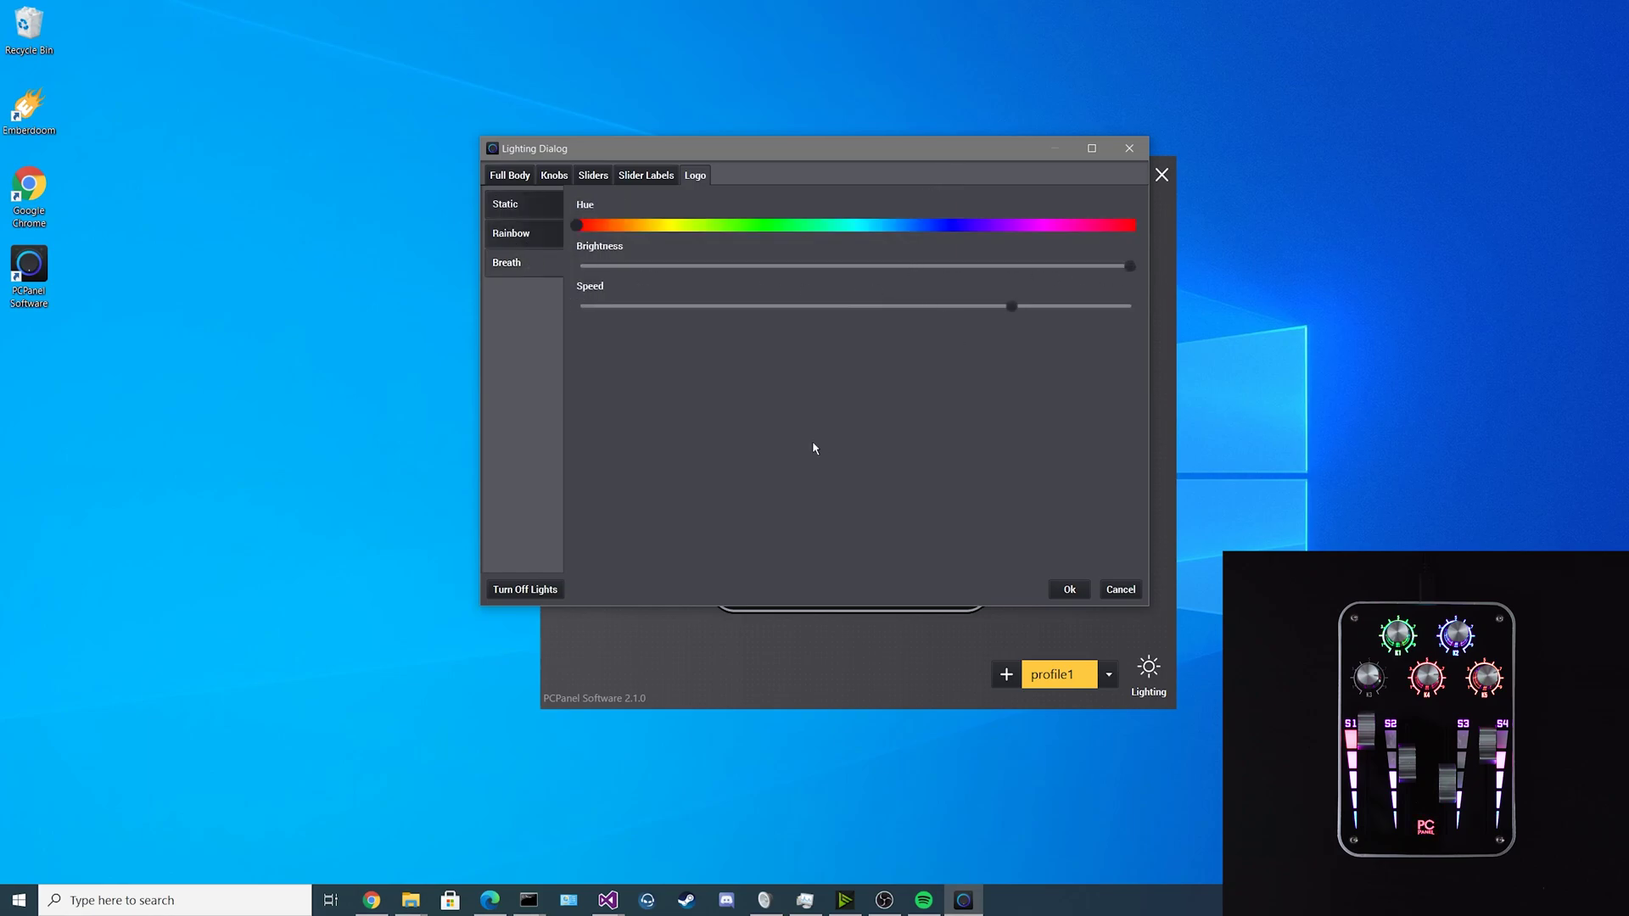
click(1068, 588)
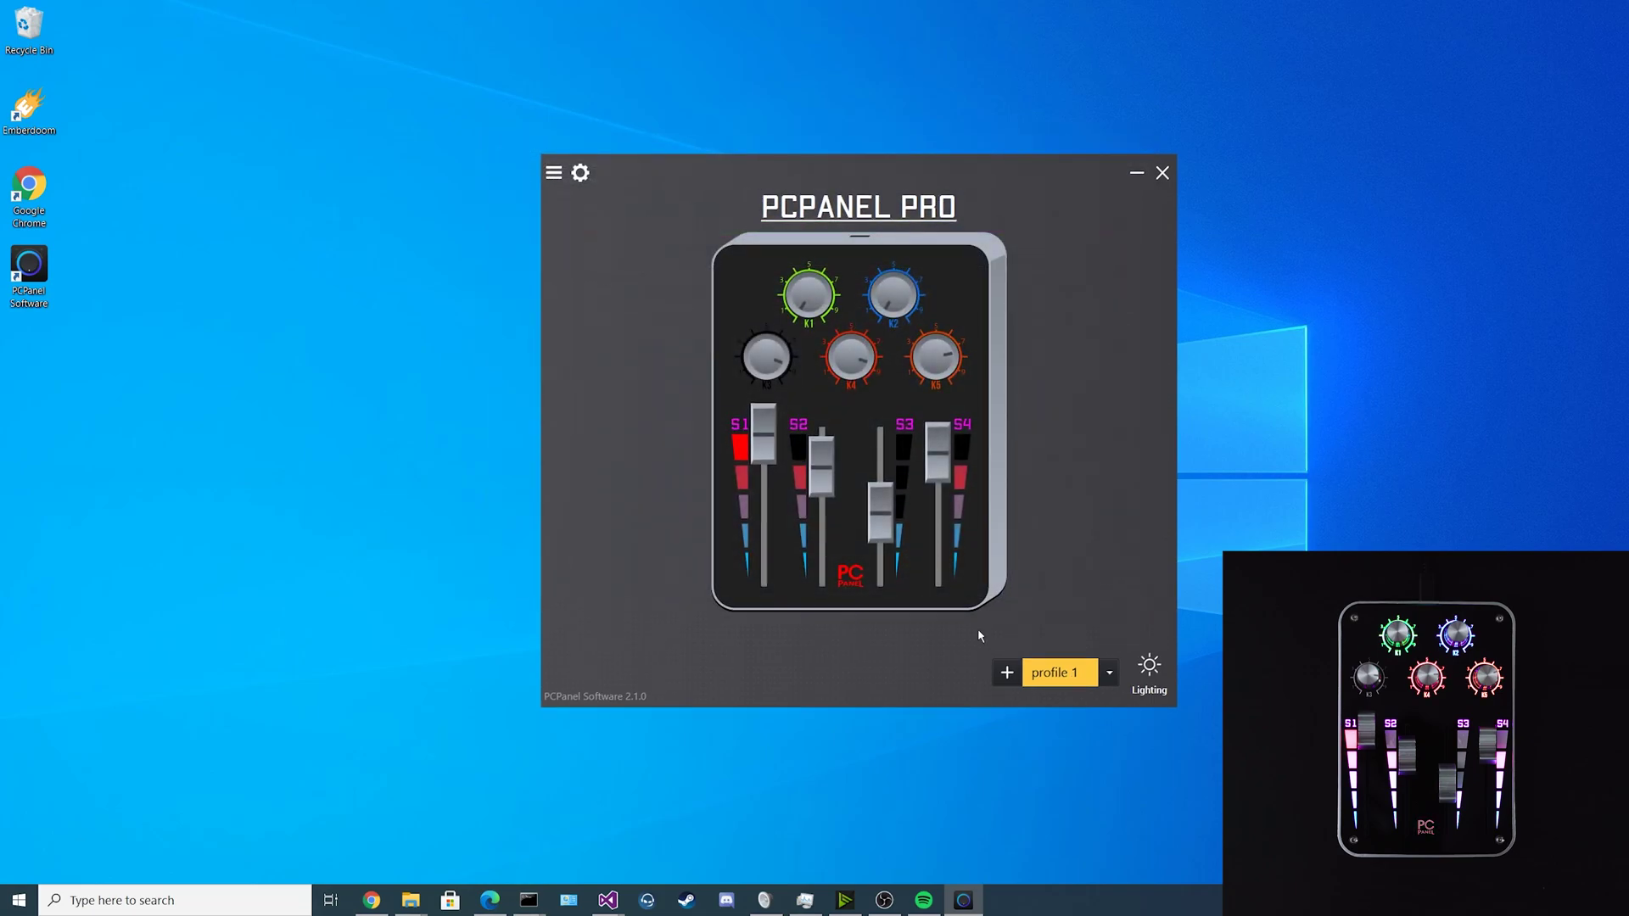
Rename the current profile to Main.
right_click(1046, 671)
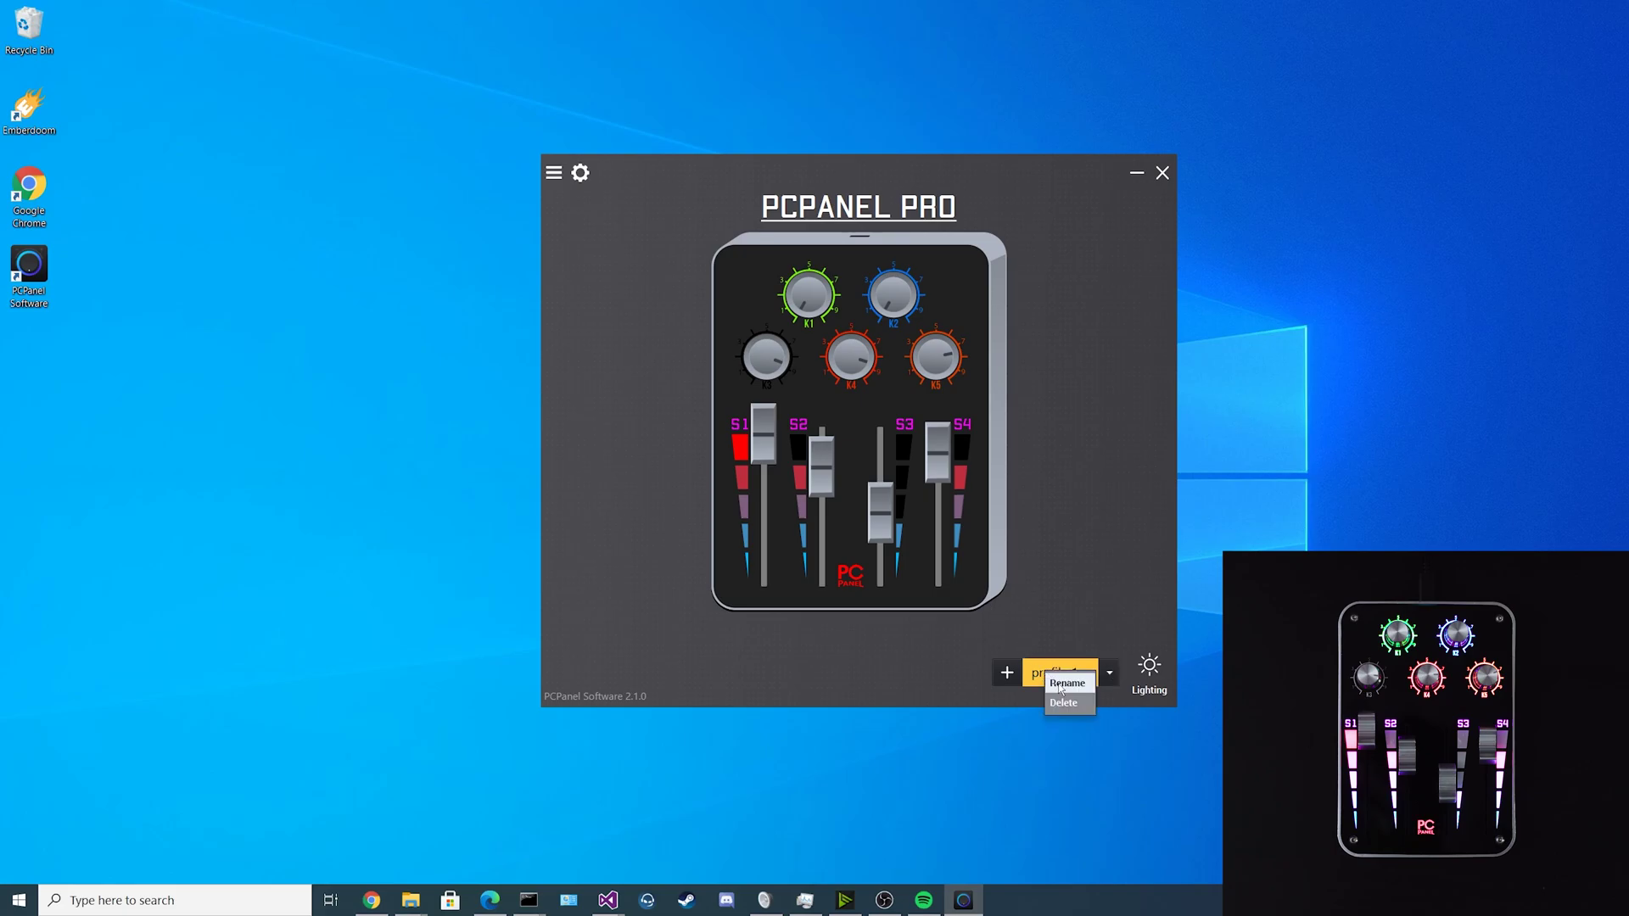
click(1062, 684)
text(M)
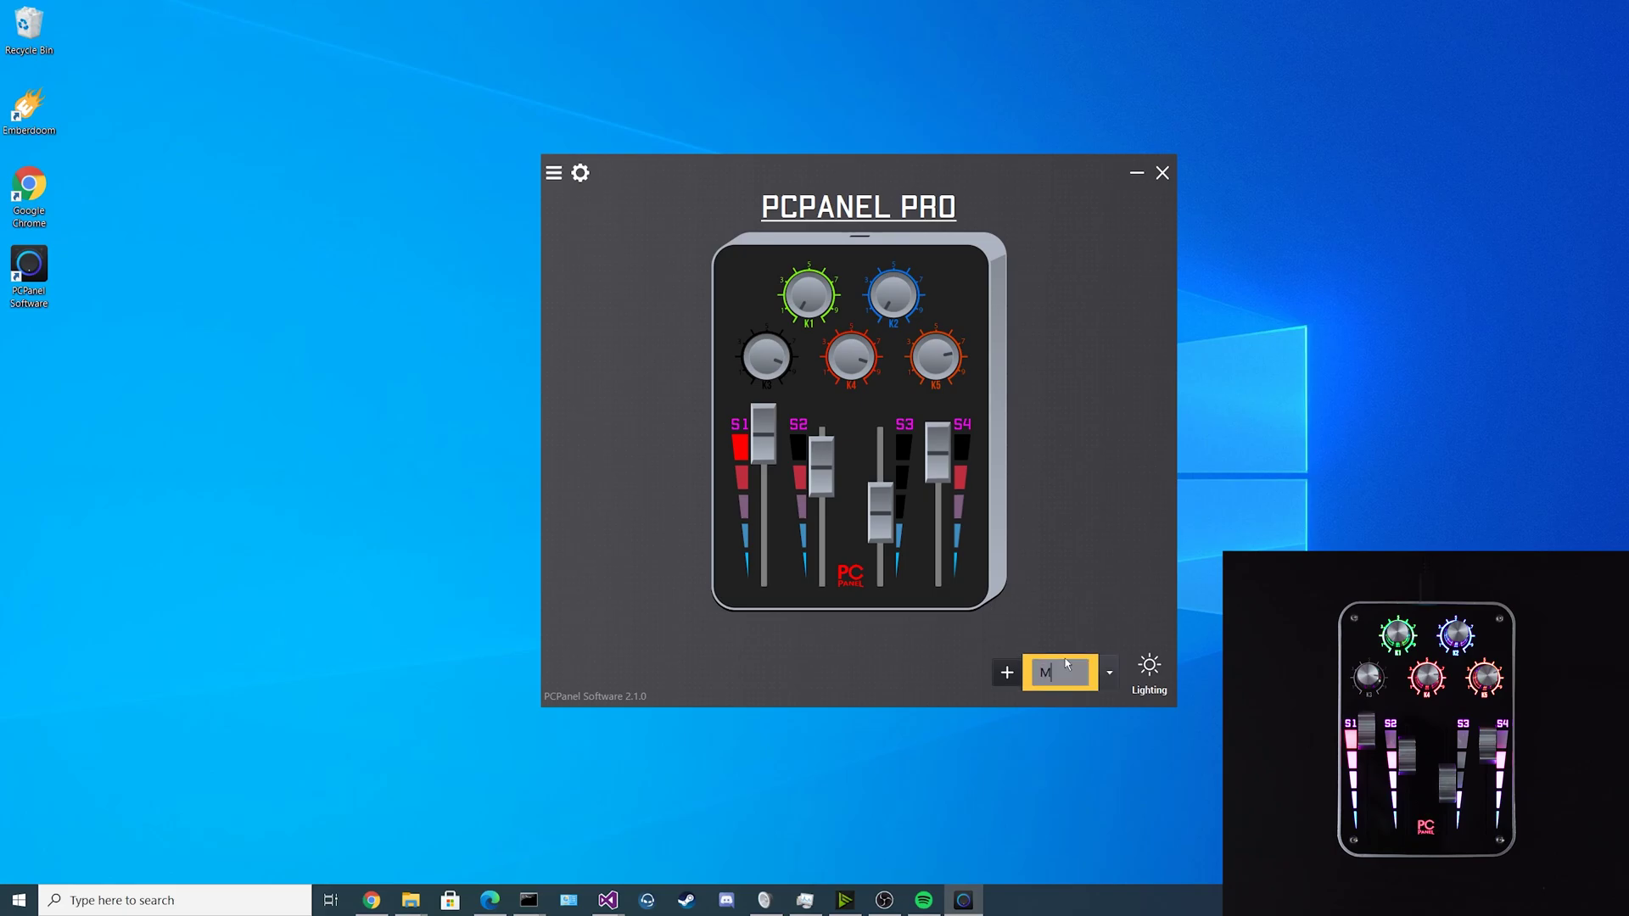
text(ain)
key(Return)
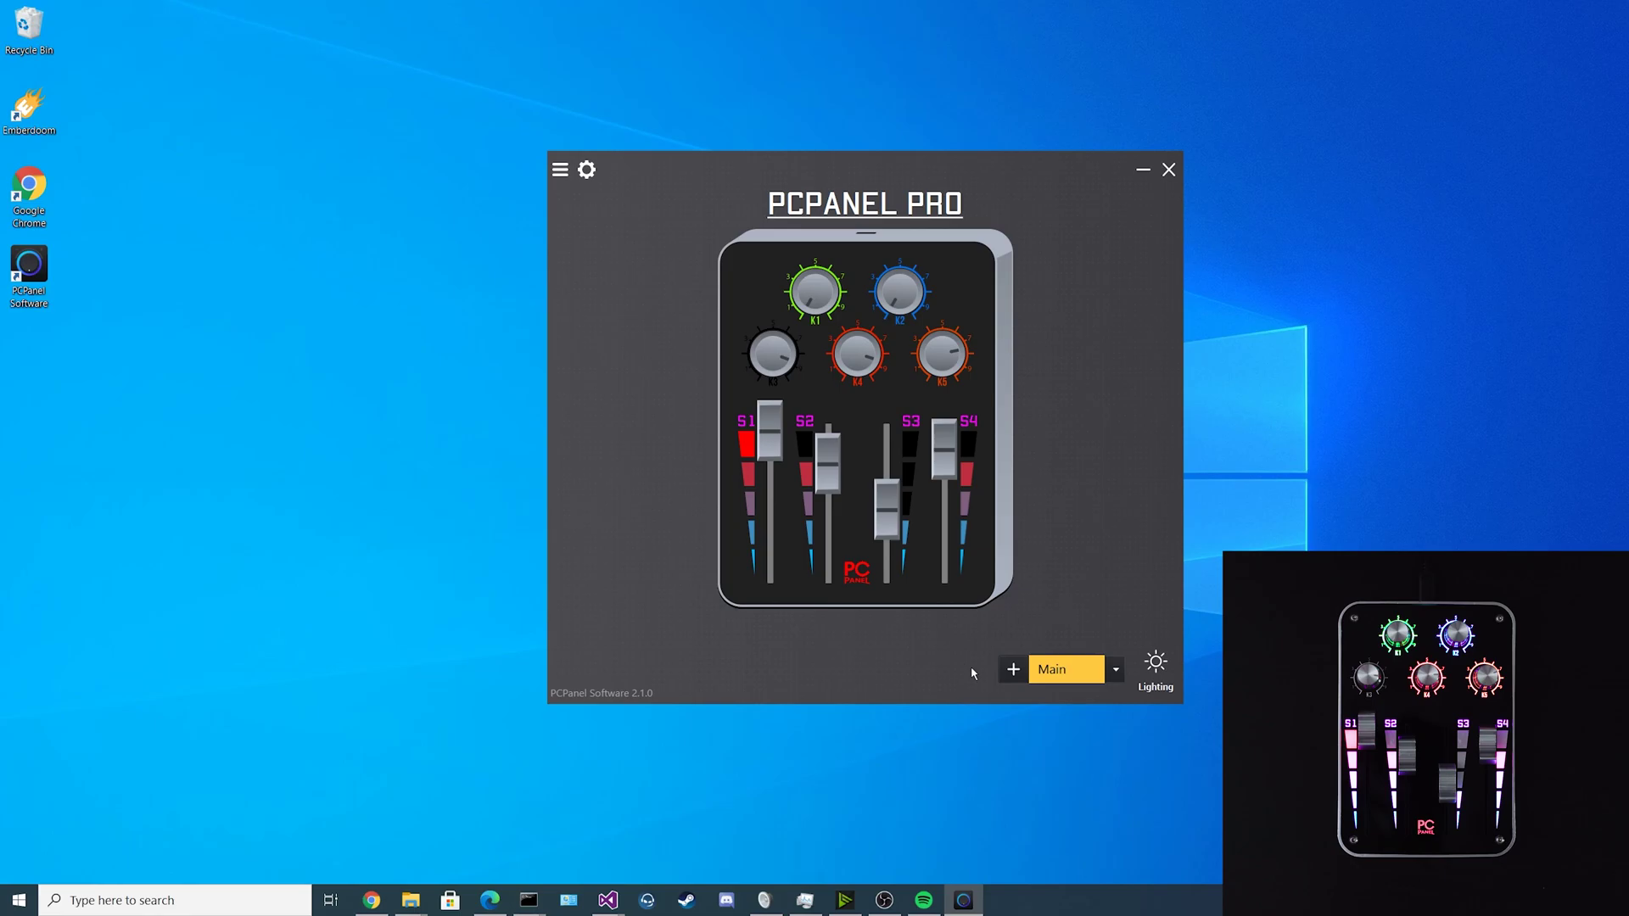
Add a new profile and name it Streaming.
click(1013, 670)
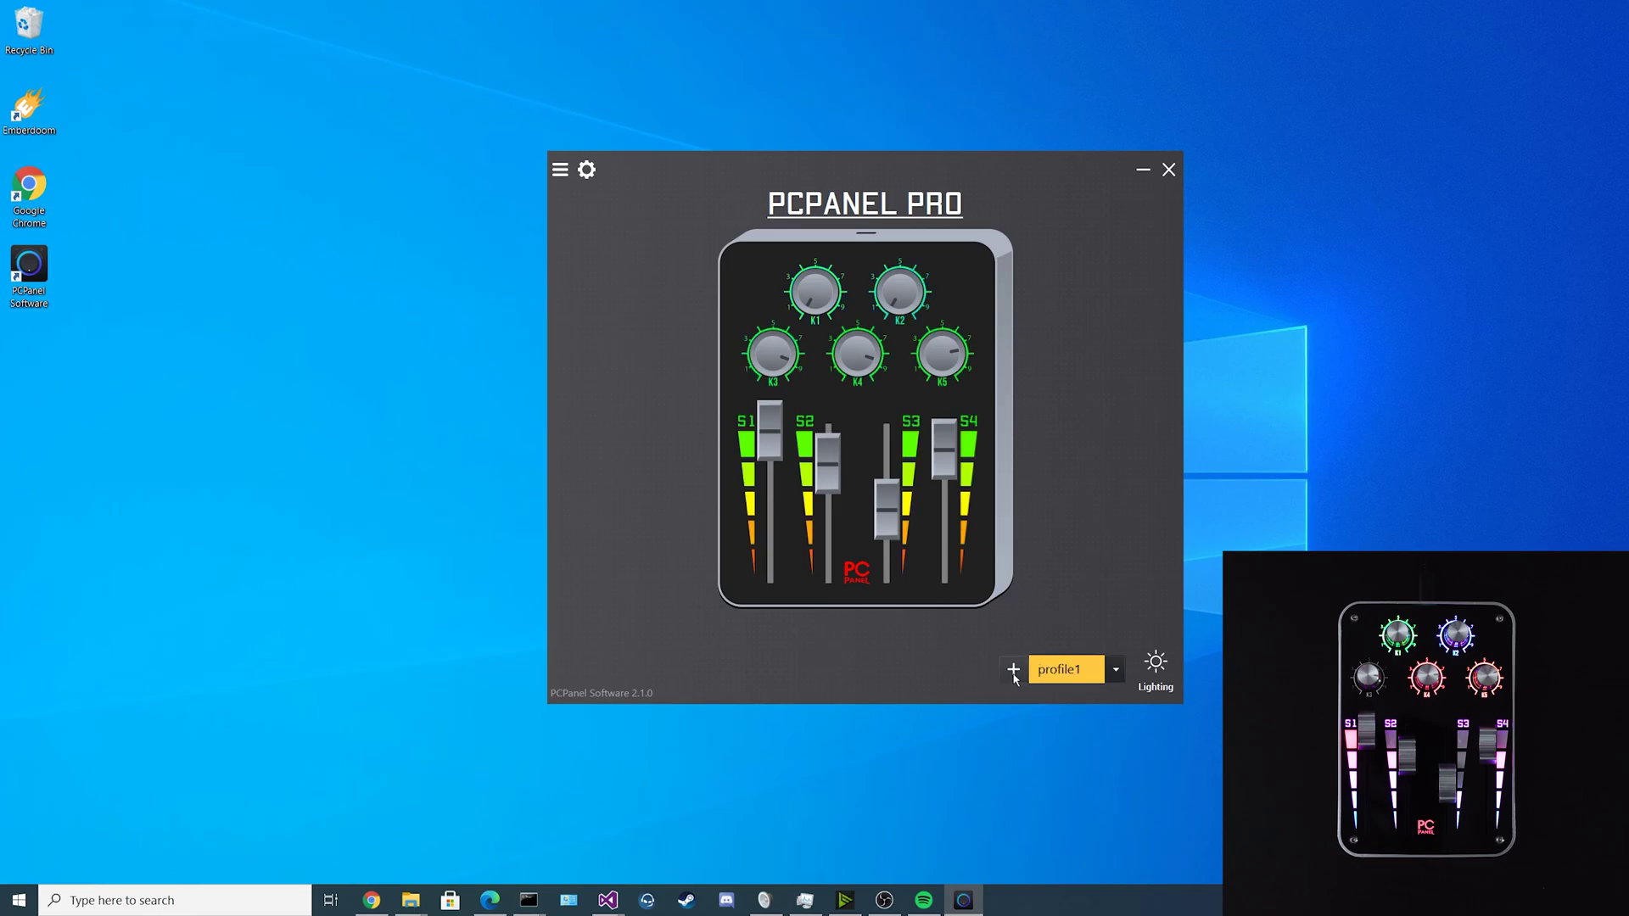
right_click(1058, 679)
click(1092, 689)
text(Str)
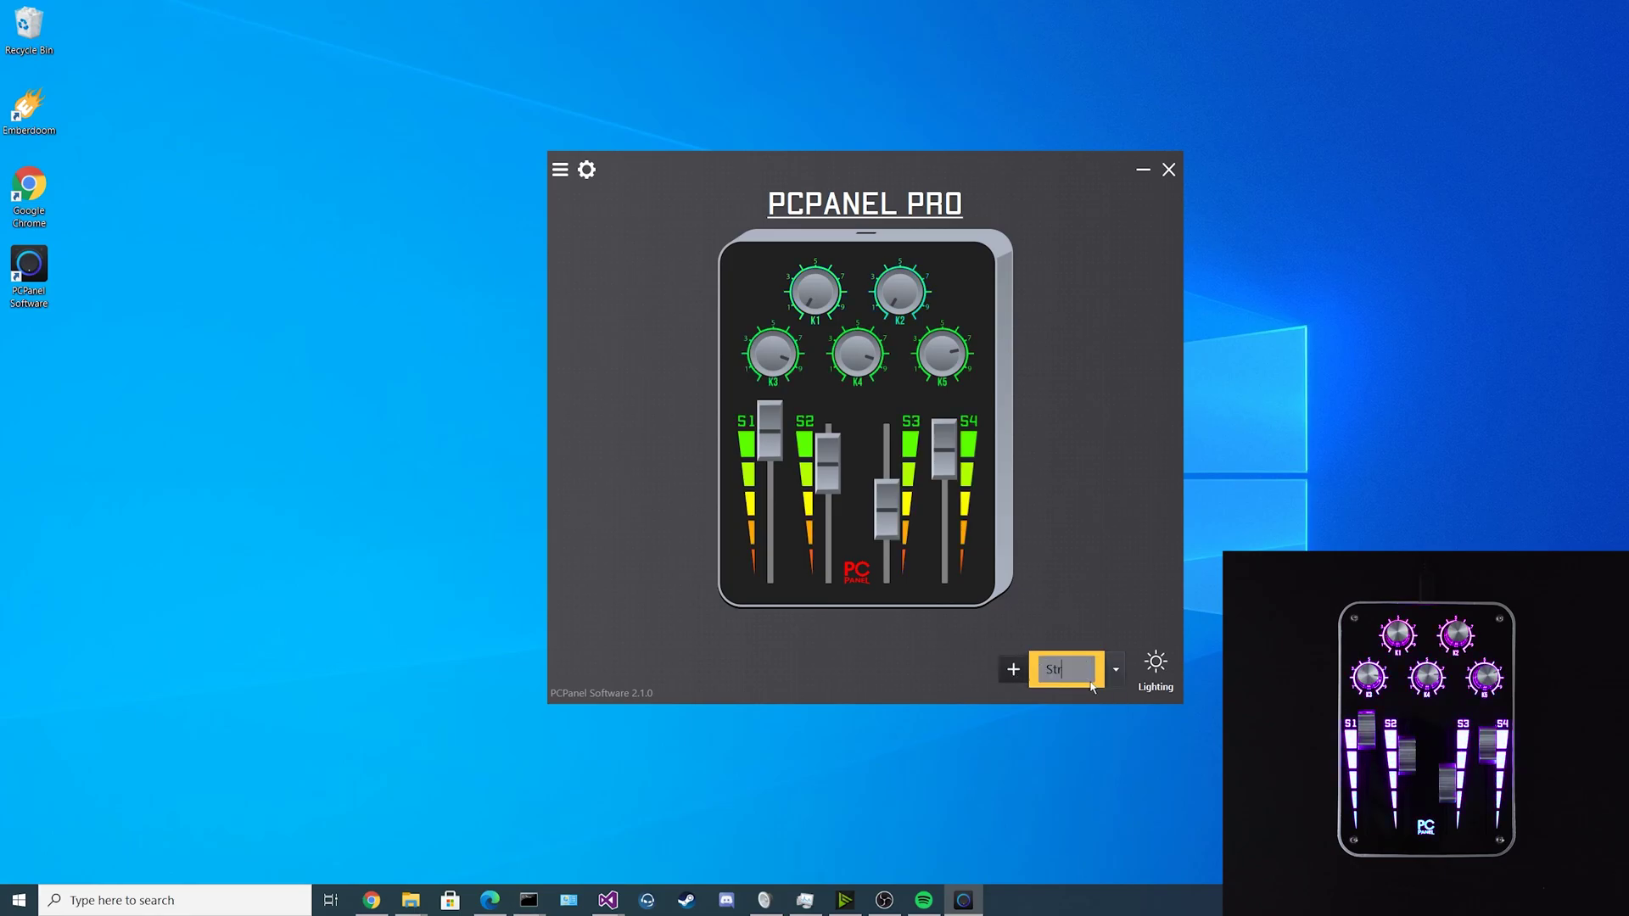
text(eaming)
key(Return)
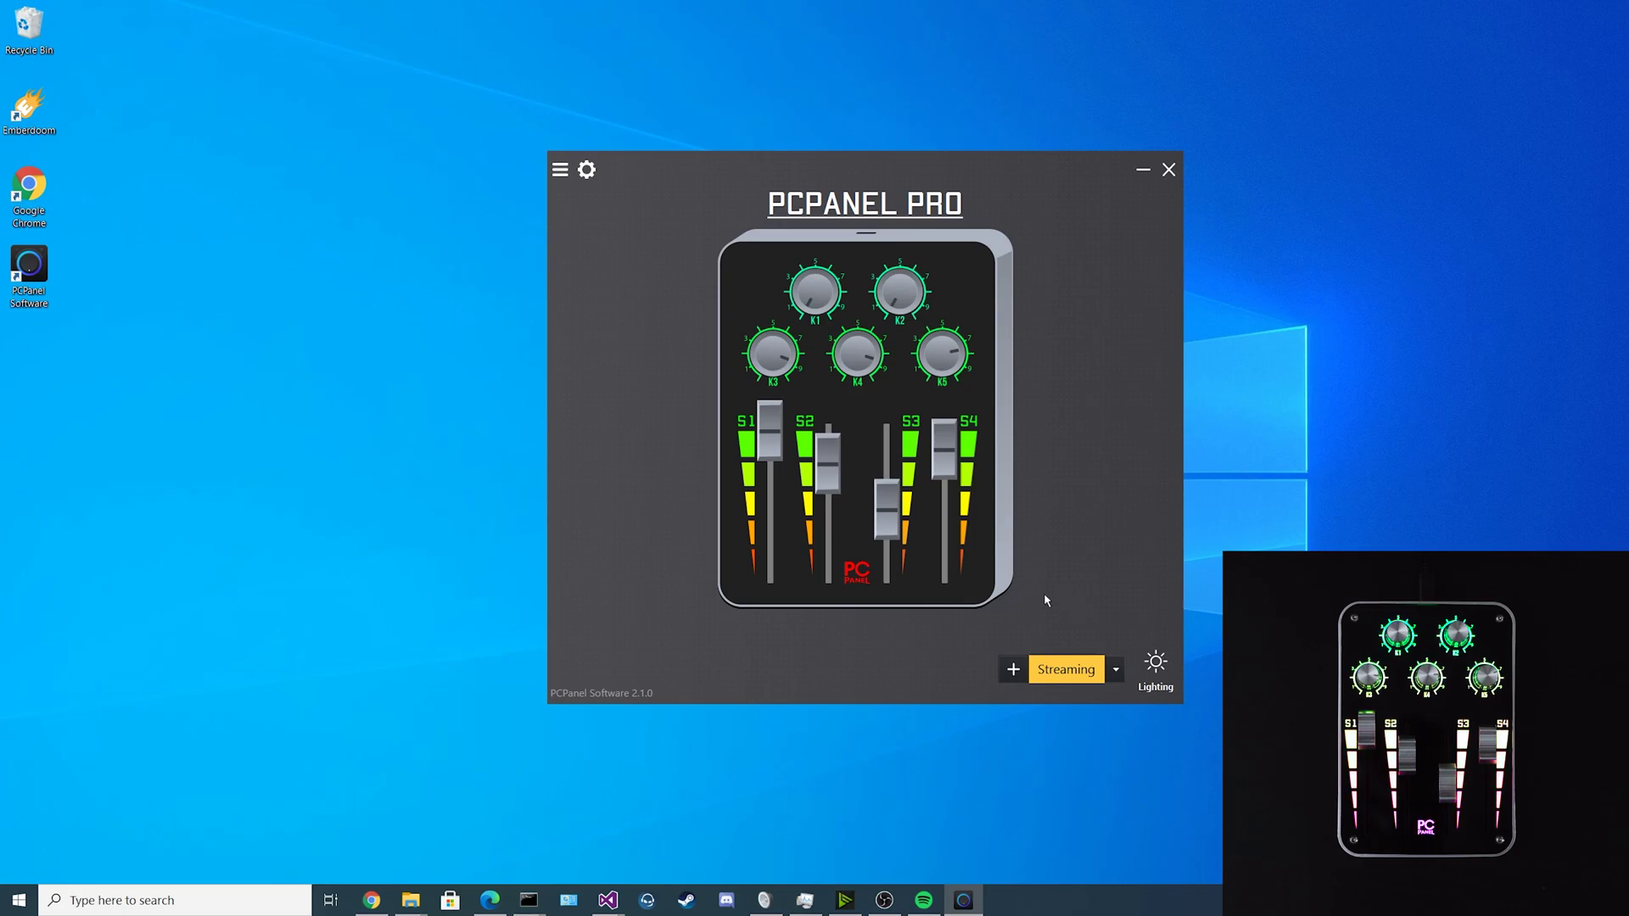
Switch to the Main profile and back to Streaming.
click(1113, 670)
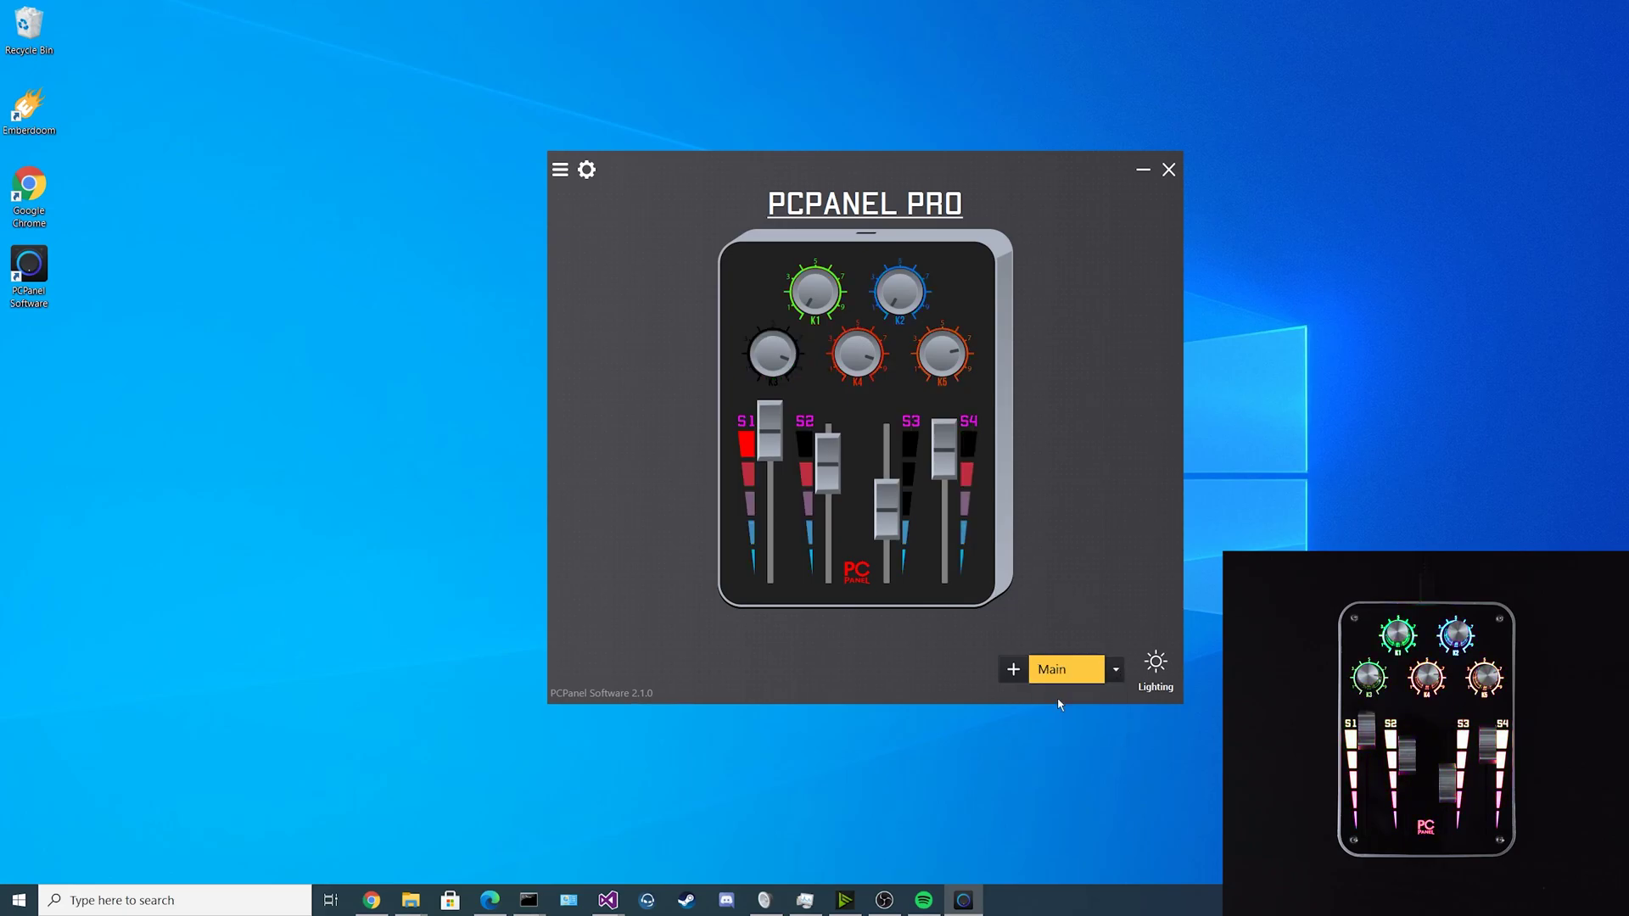
click(1079, 701)
click(1115, 670)
click(1074, 721)
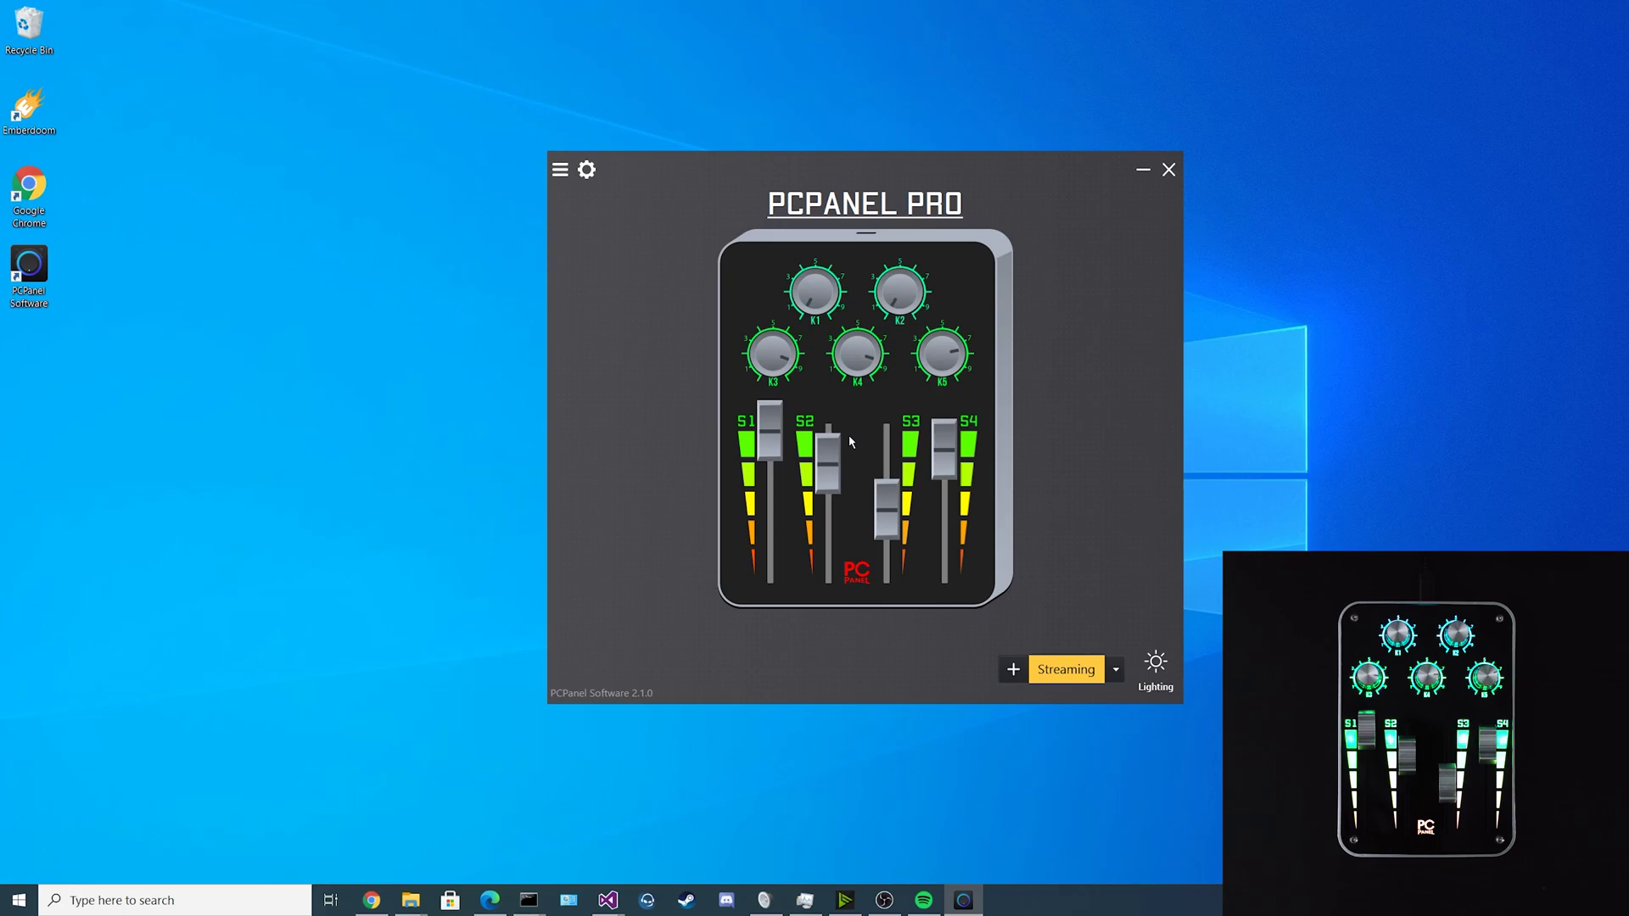
In the Streaming profile, make knob 5 switch to the Main profile.
click(946, 358)
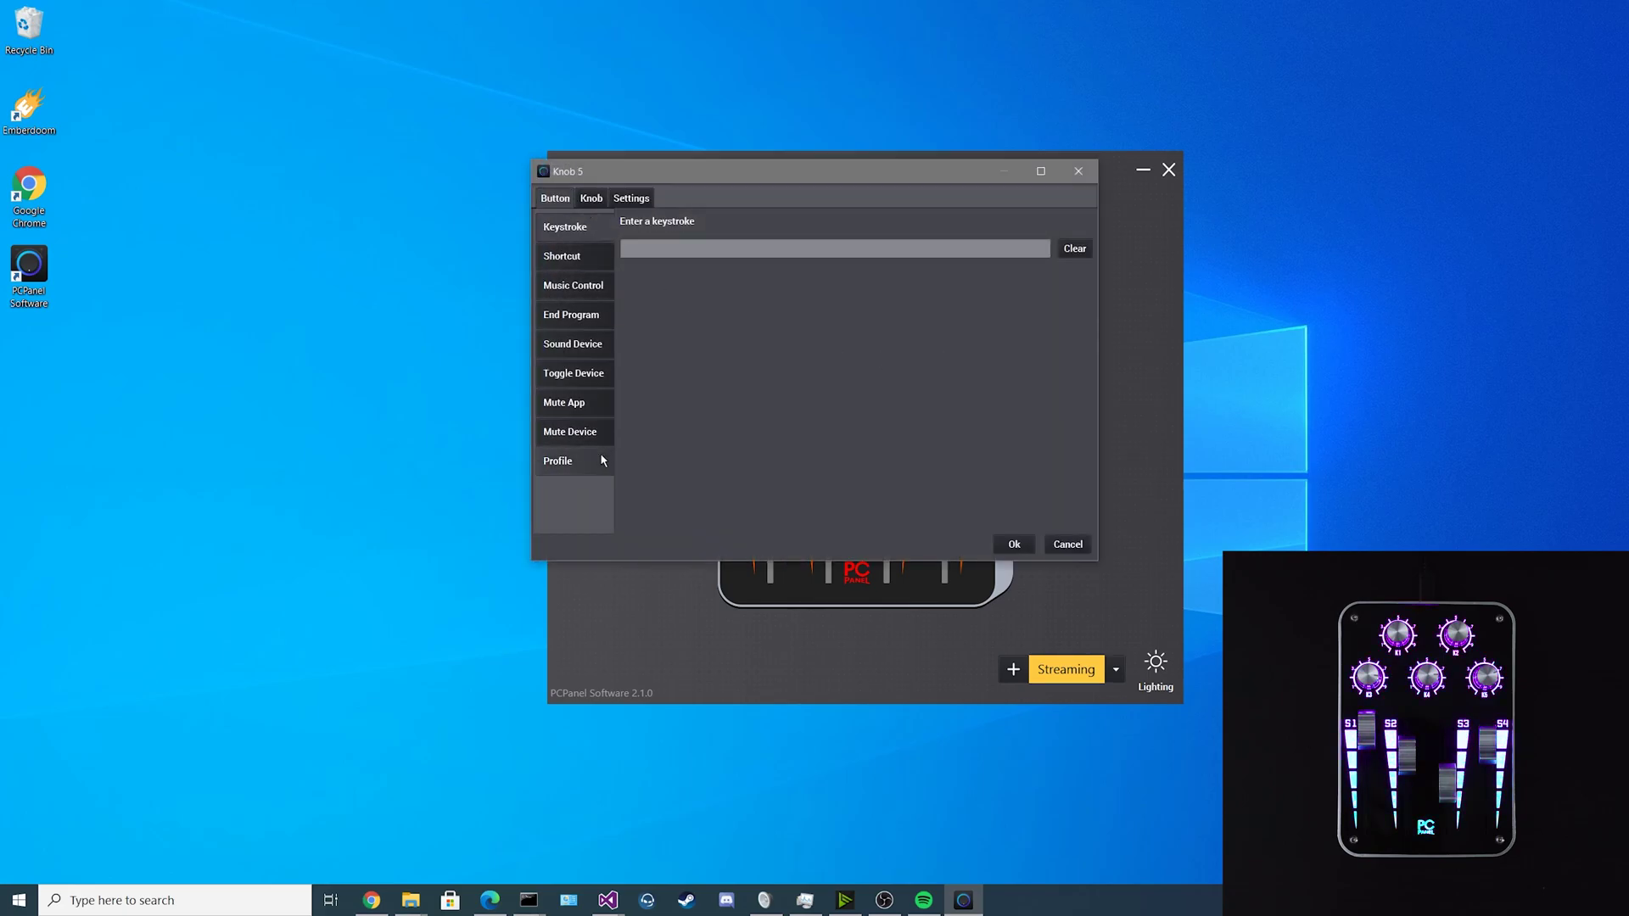
click(569, 463)
click(705, 247)
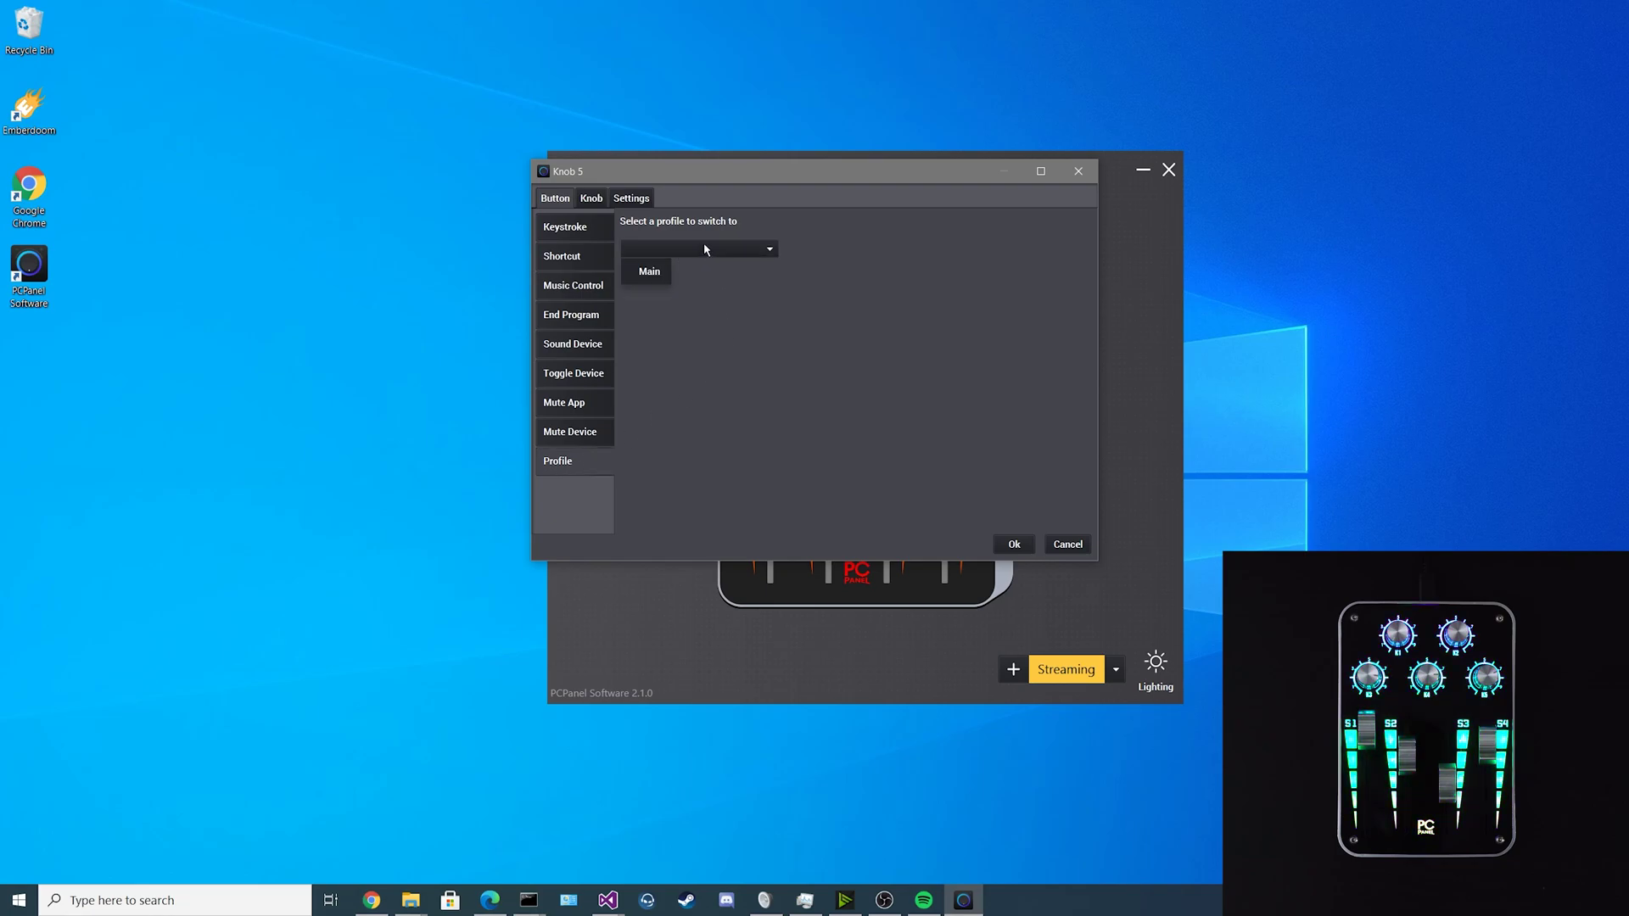
click(645, 273)
click(1014, 544)
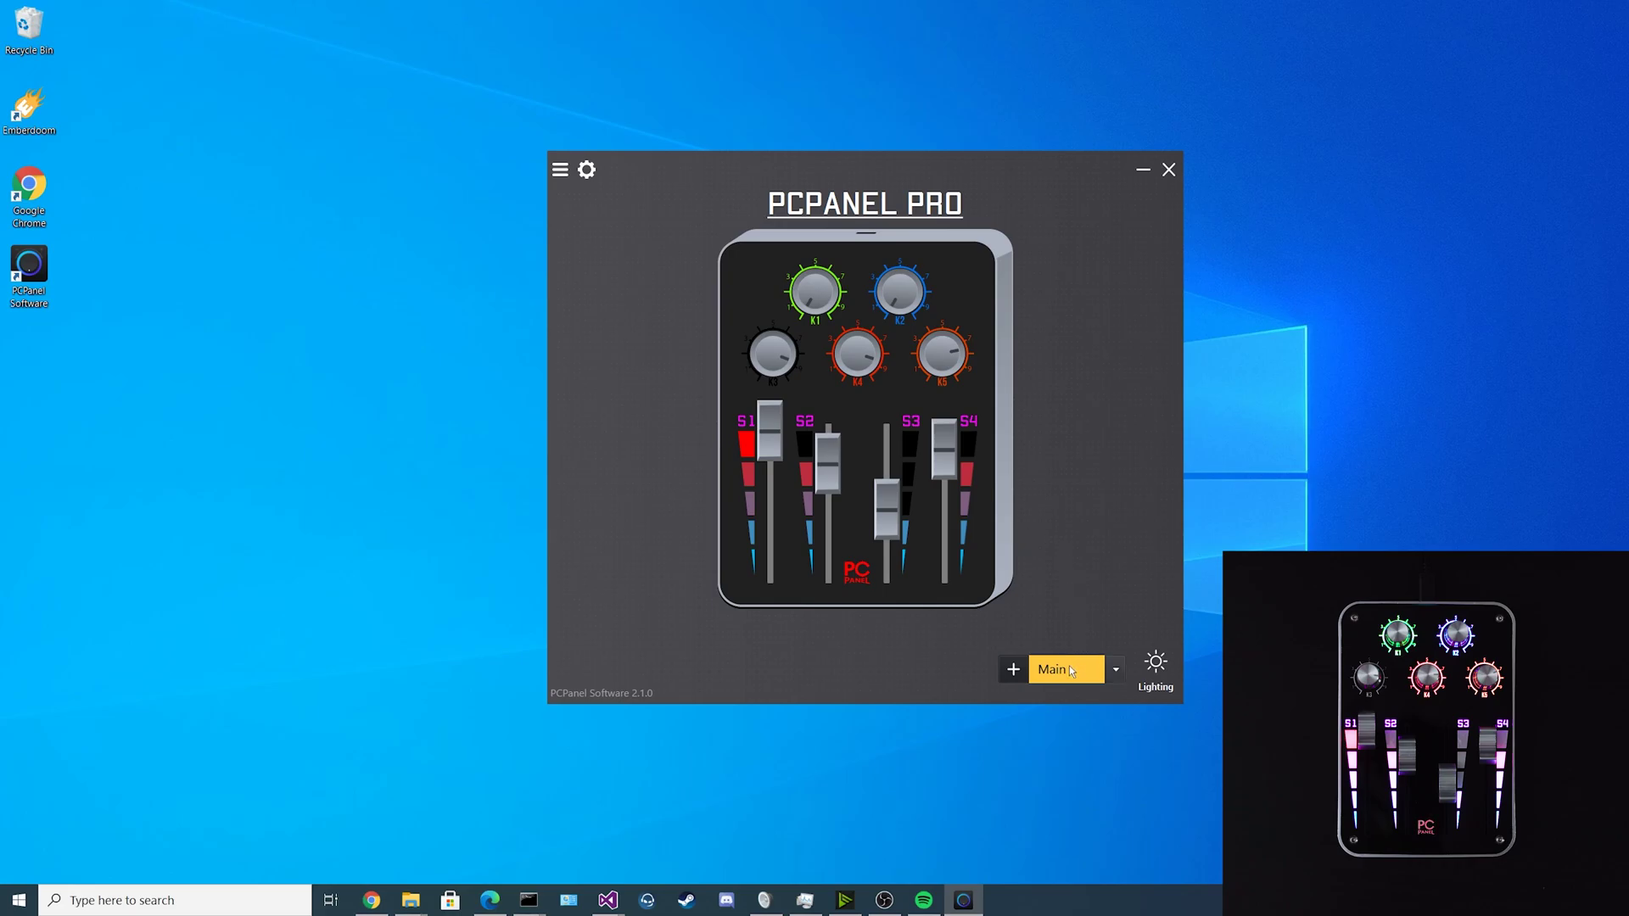
In the Main profile, make knob 5 switch to the Streaming profile.
click(939, 355)
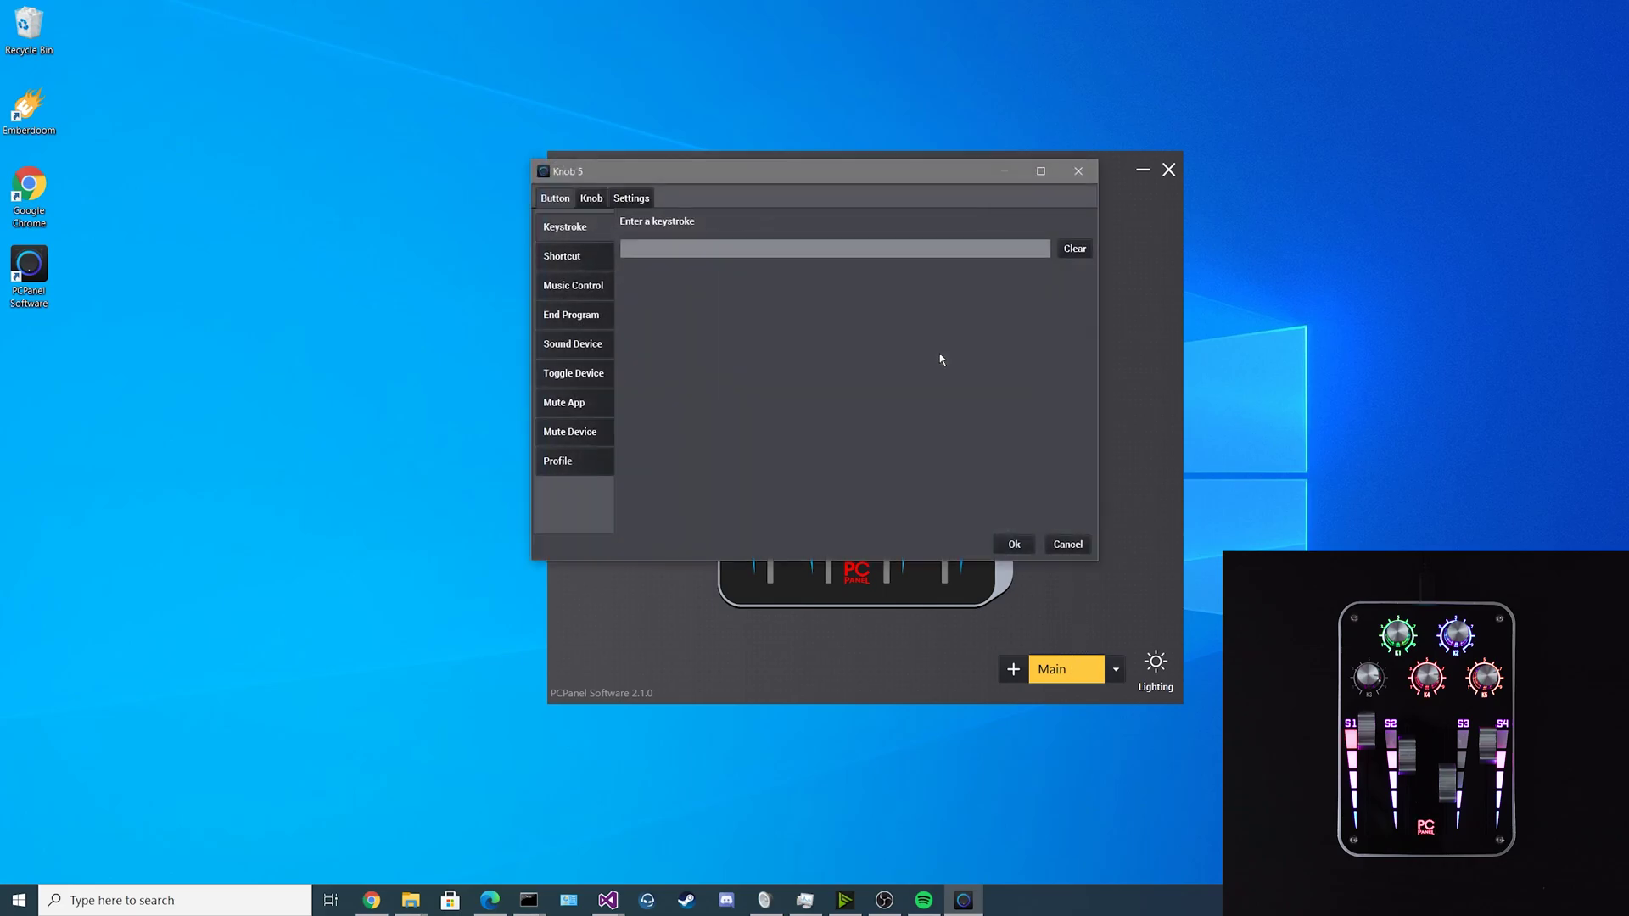
click(564, 469)
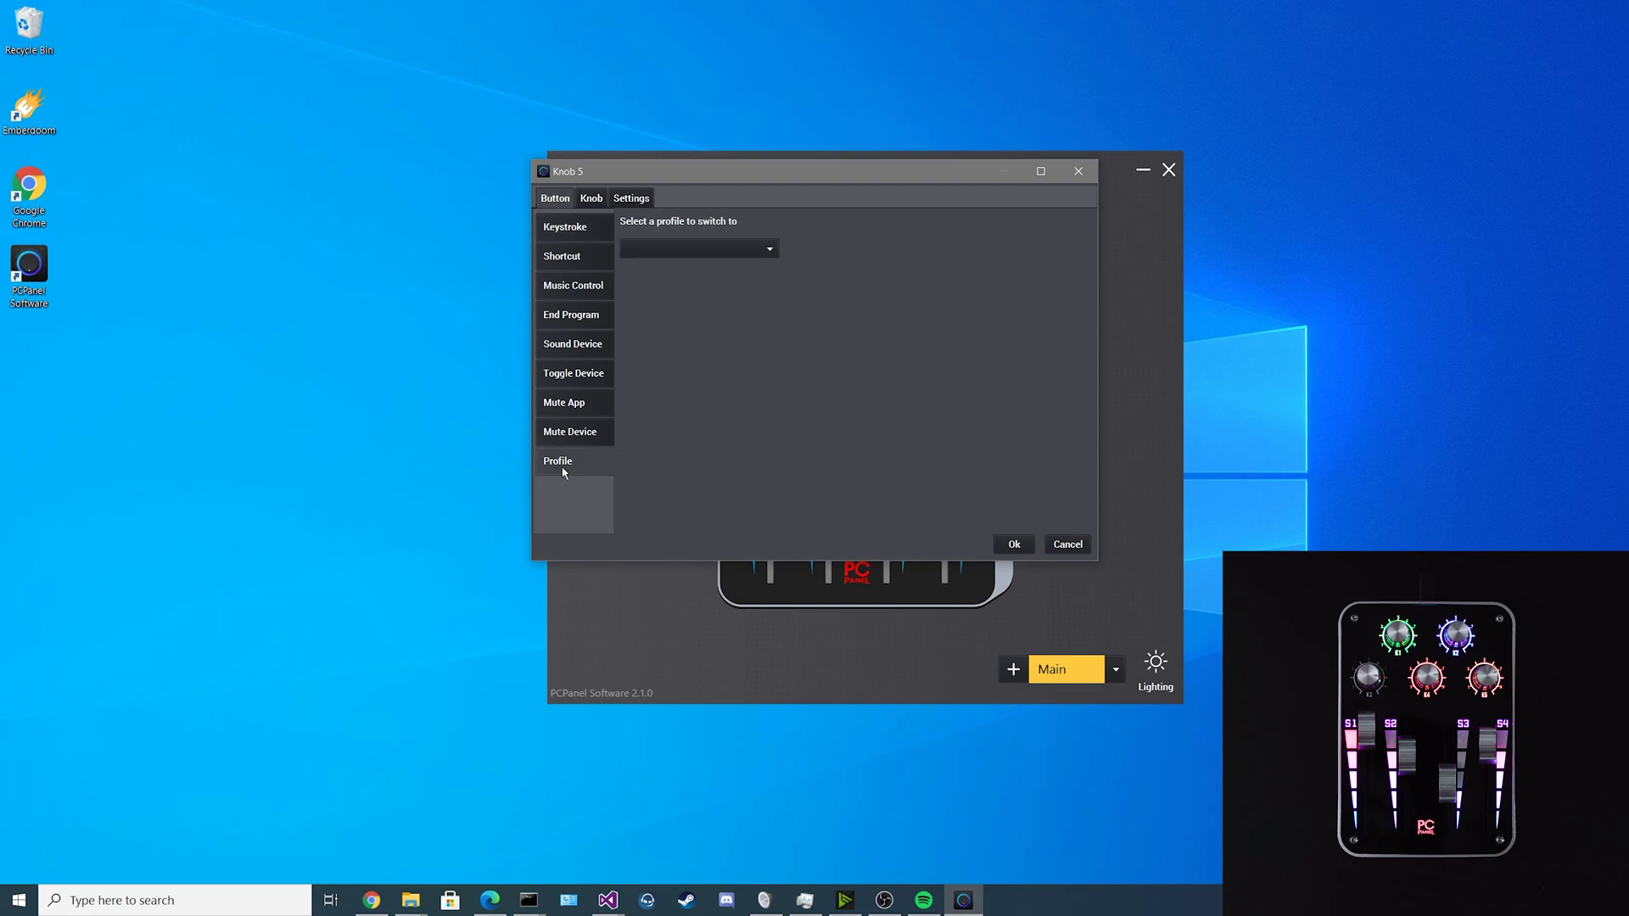
click(746, 248)
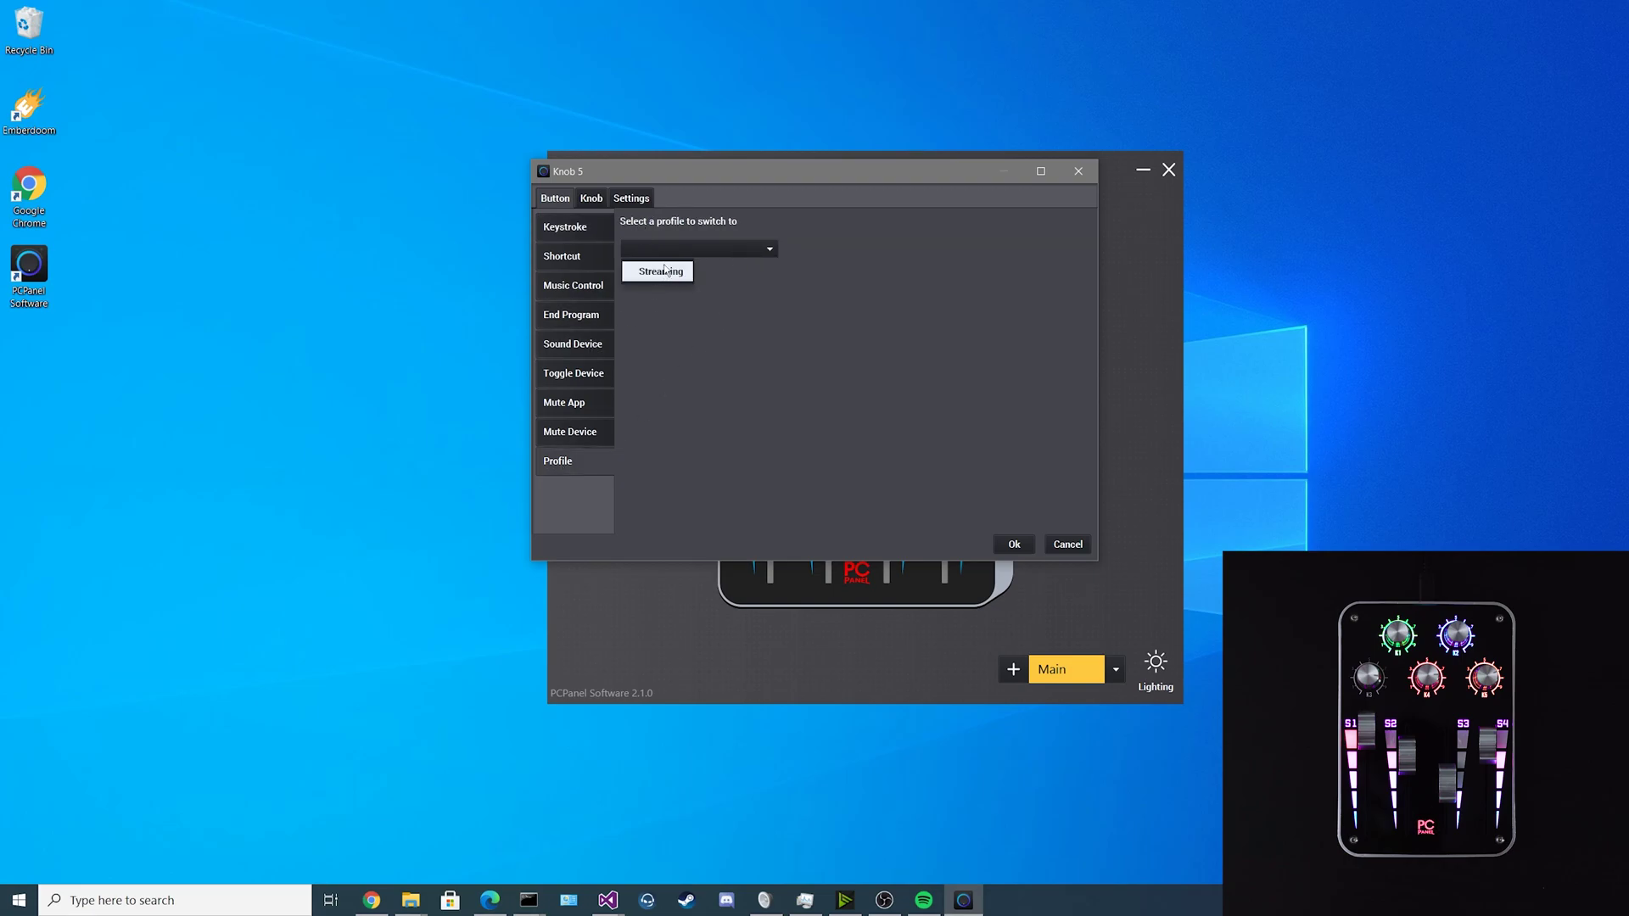
click(661, 272)
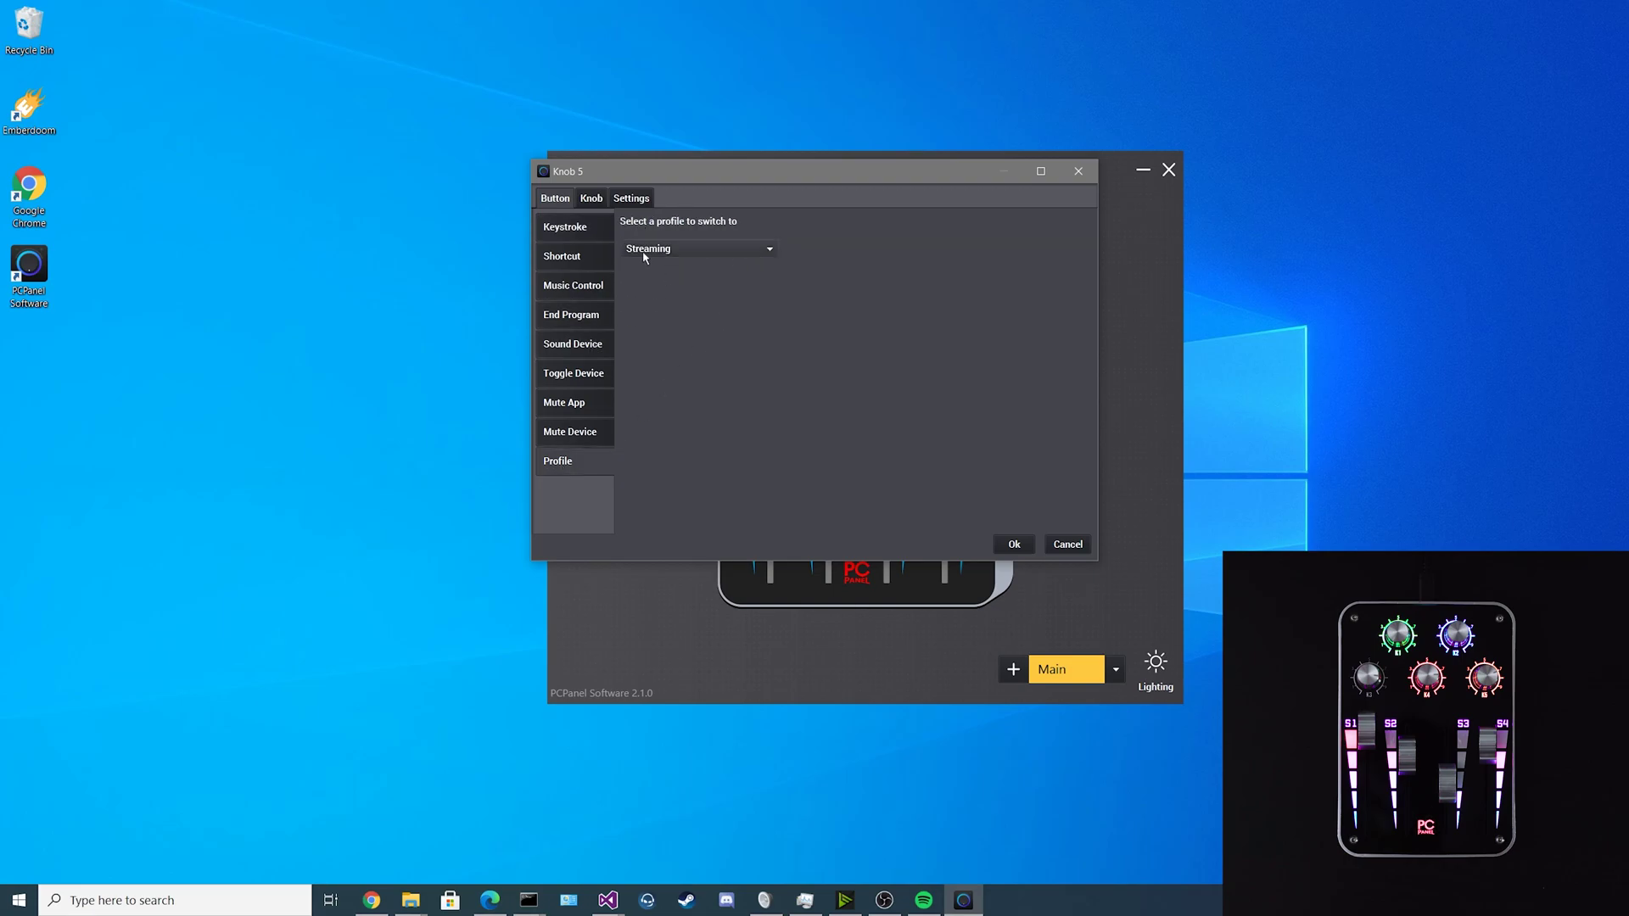
click(1009, 544)
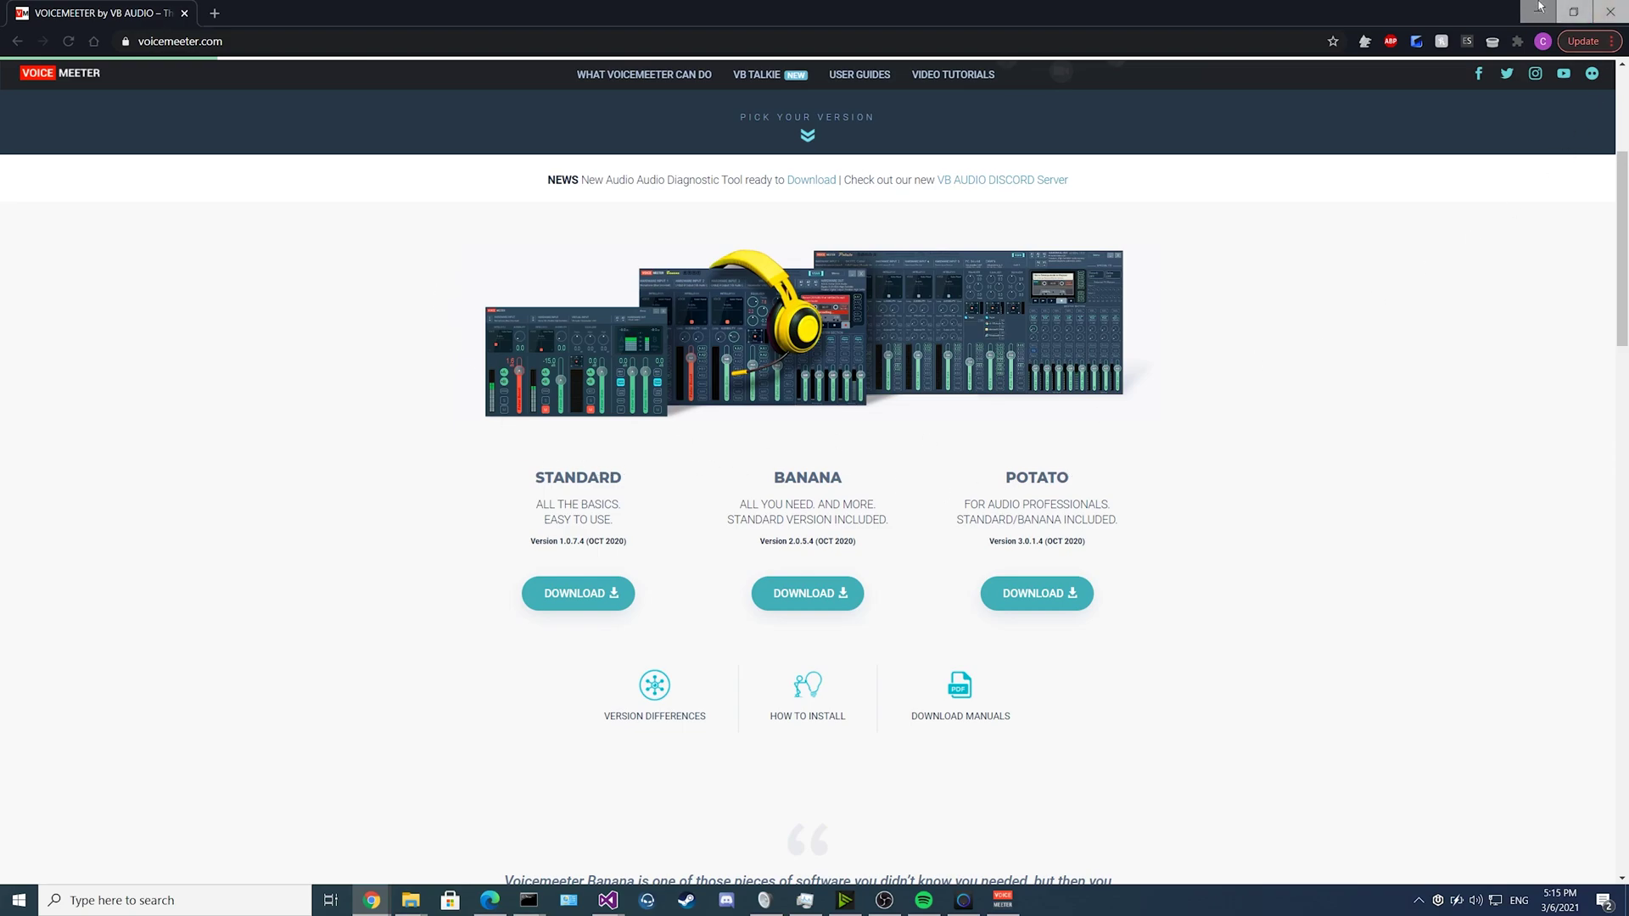
click(1539, 10)
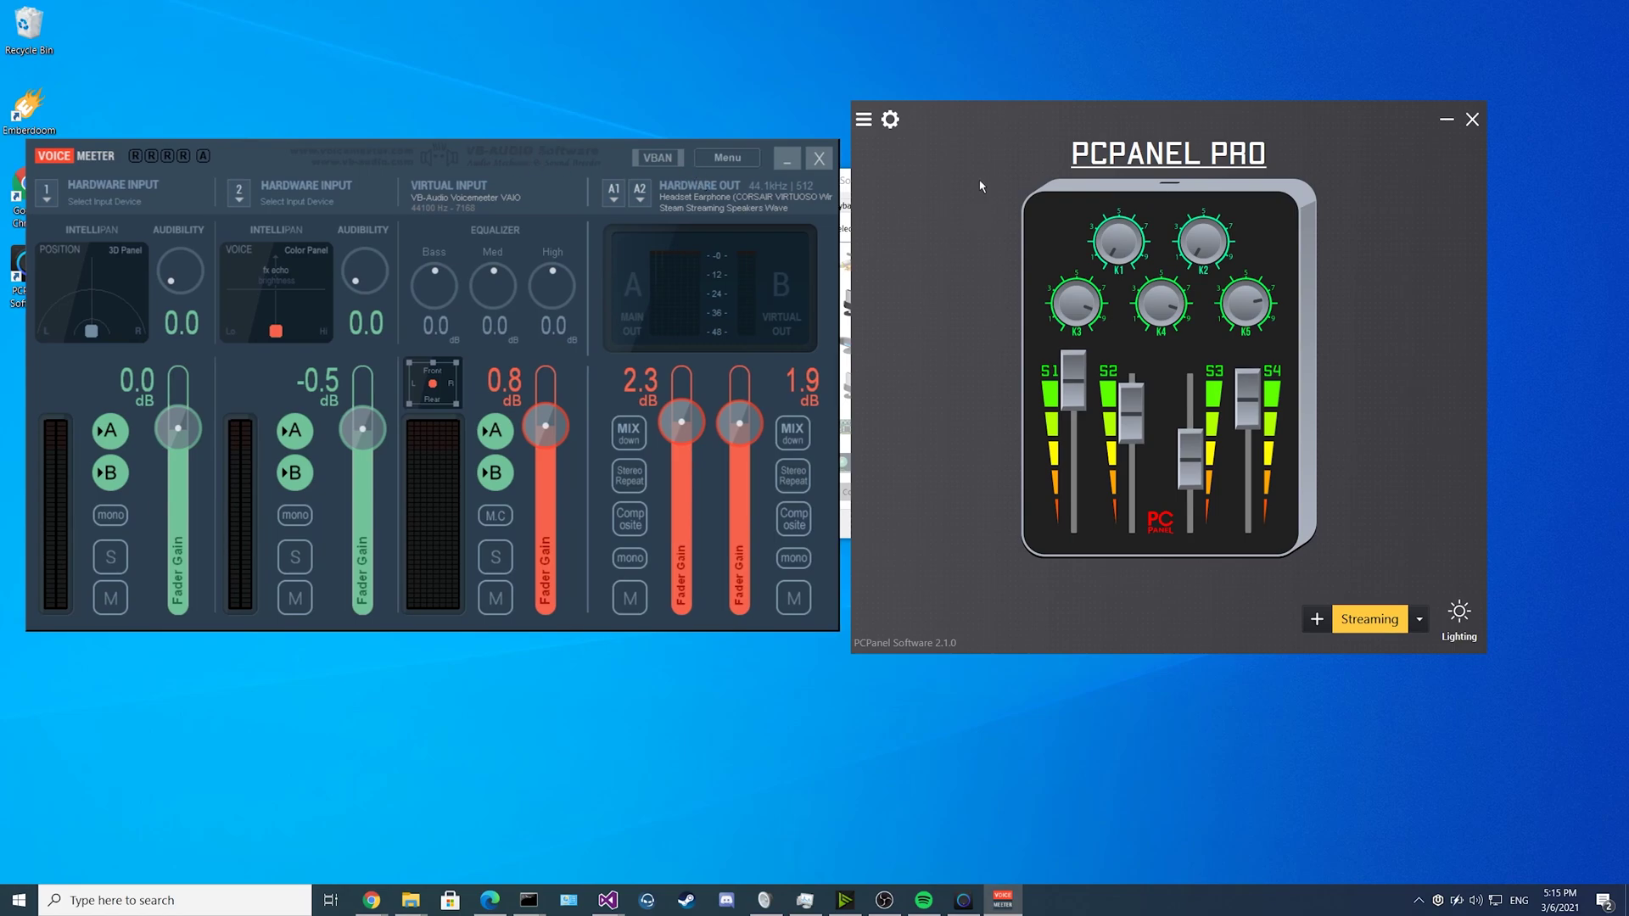
Tick Voicemeeter Enable in the integration settings and save.
click(980, 135)
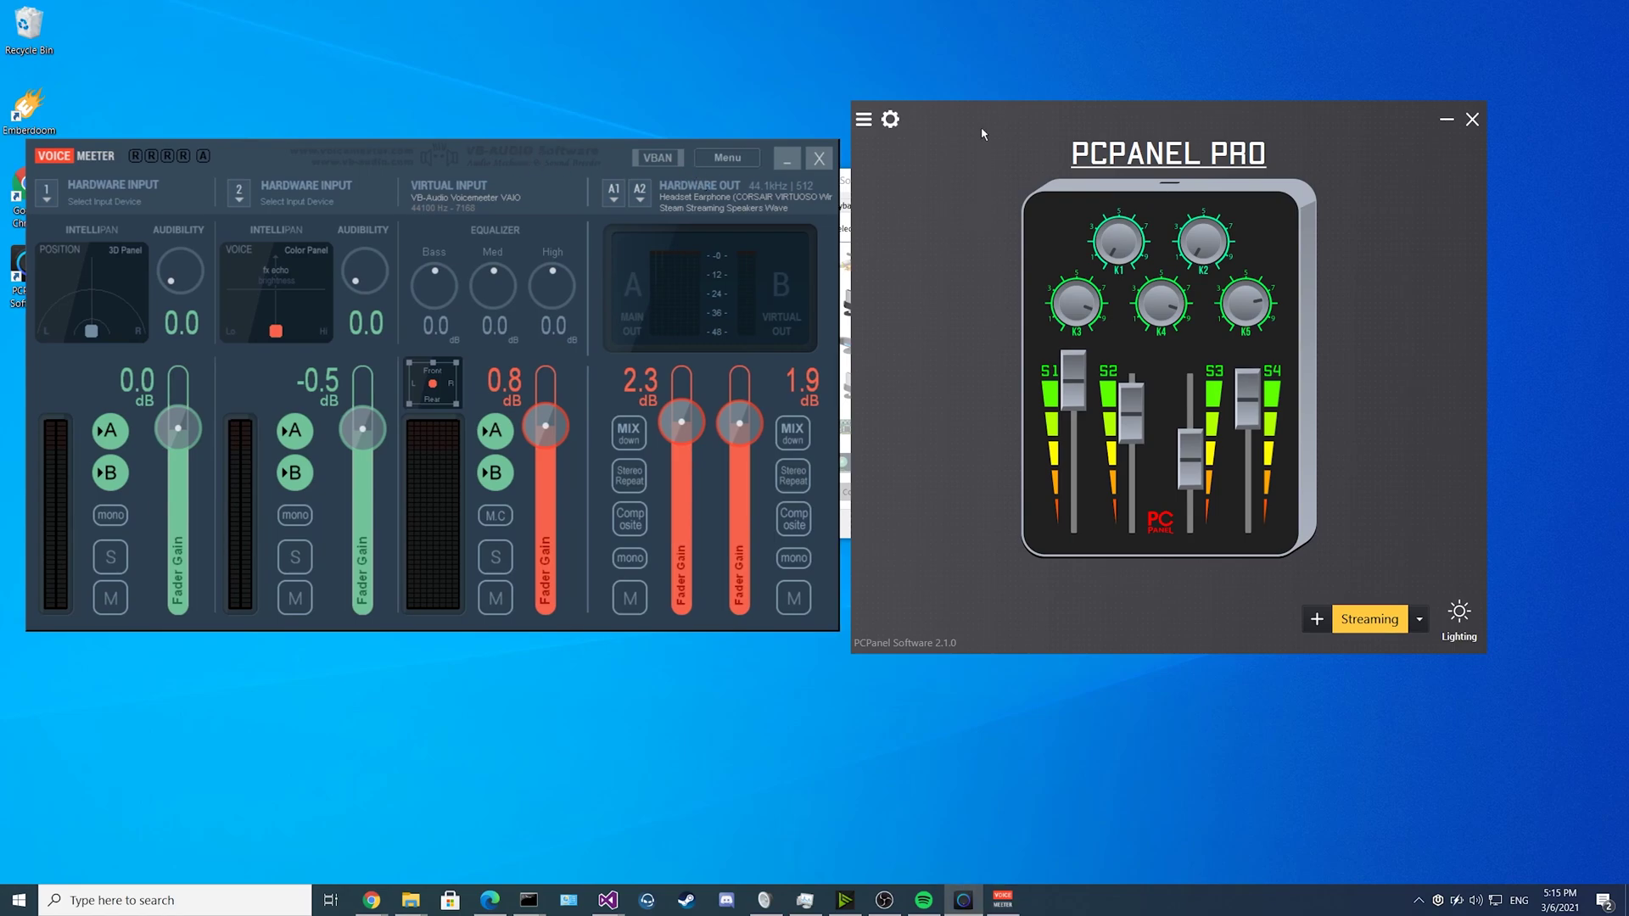
click(888, 120)
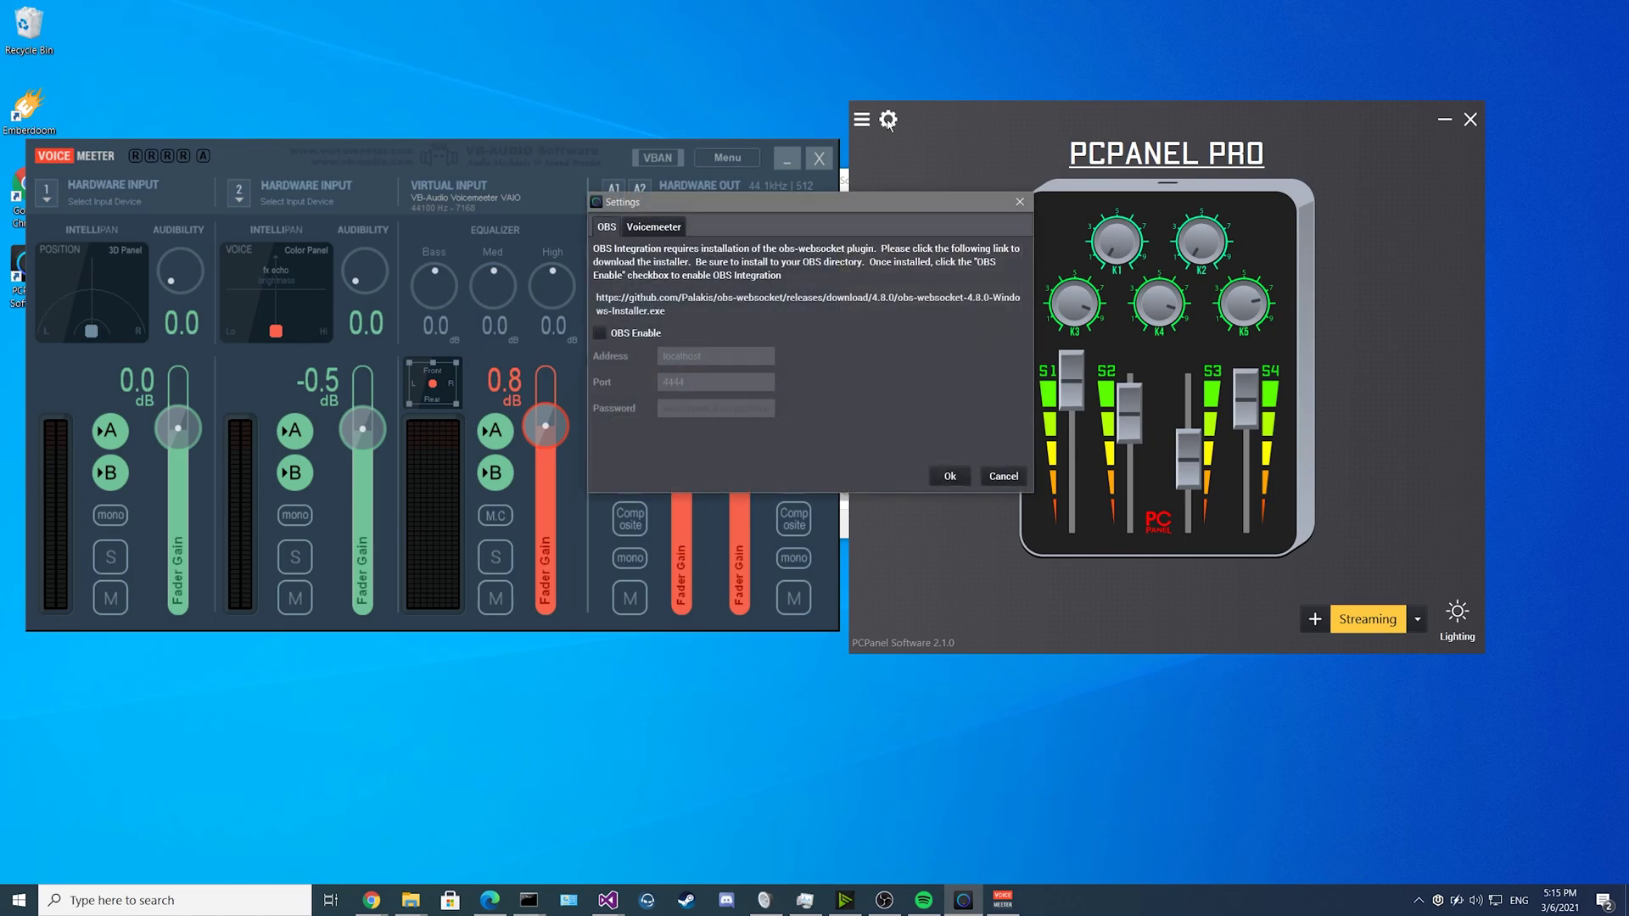
click(653, 227)
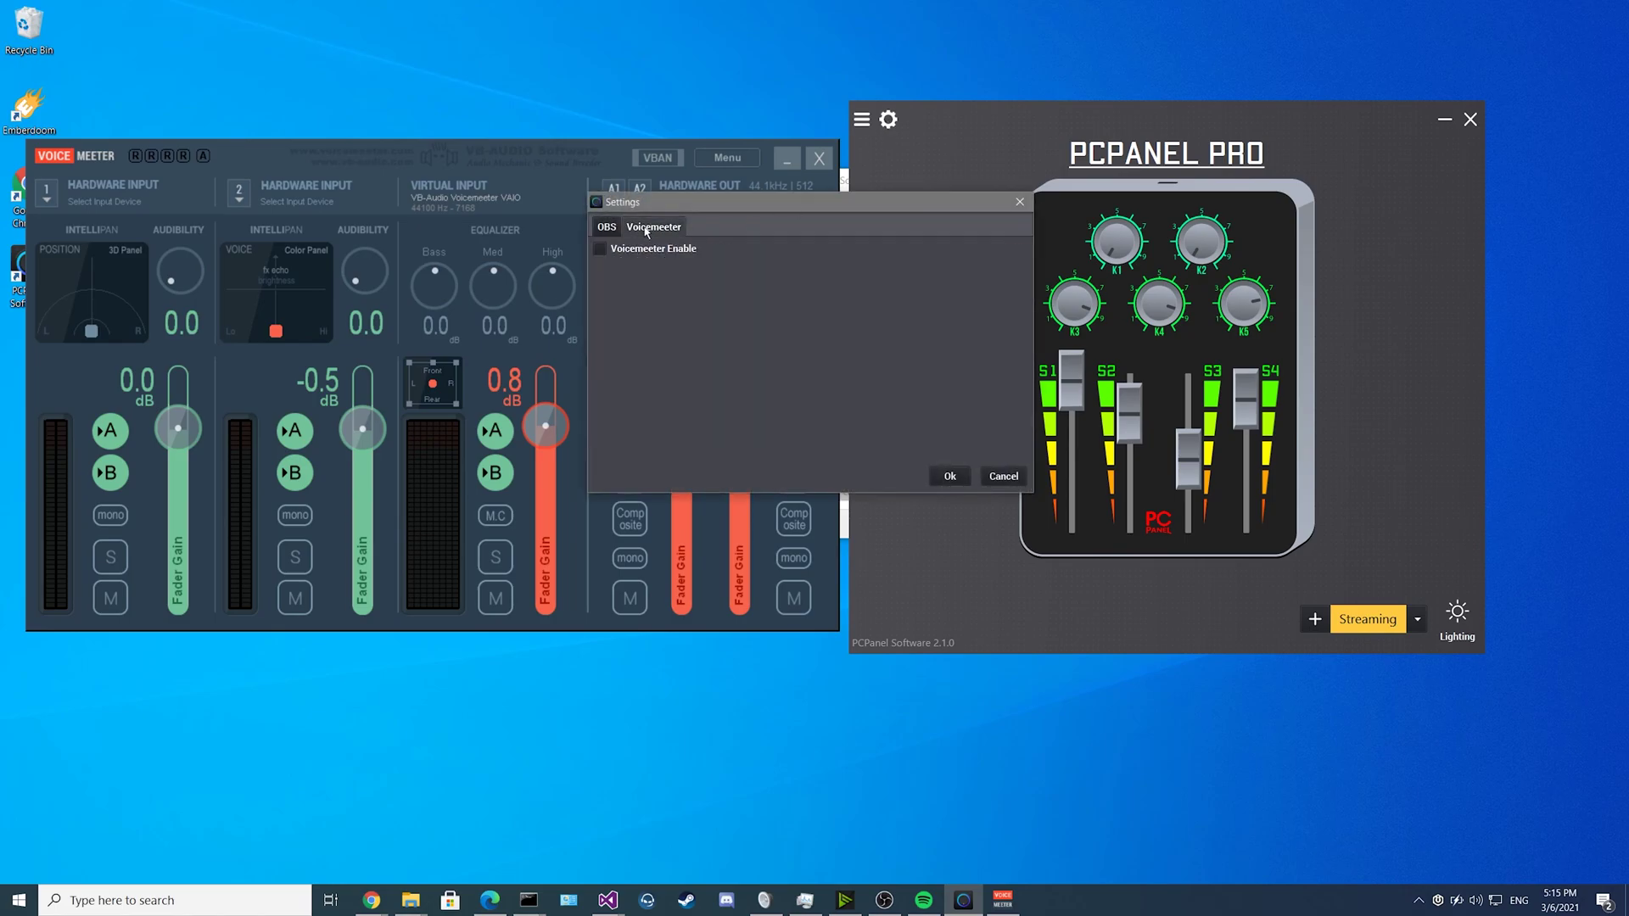
click(601, 249)
click(933, 475)
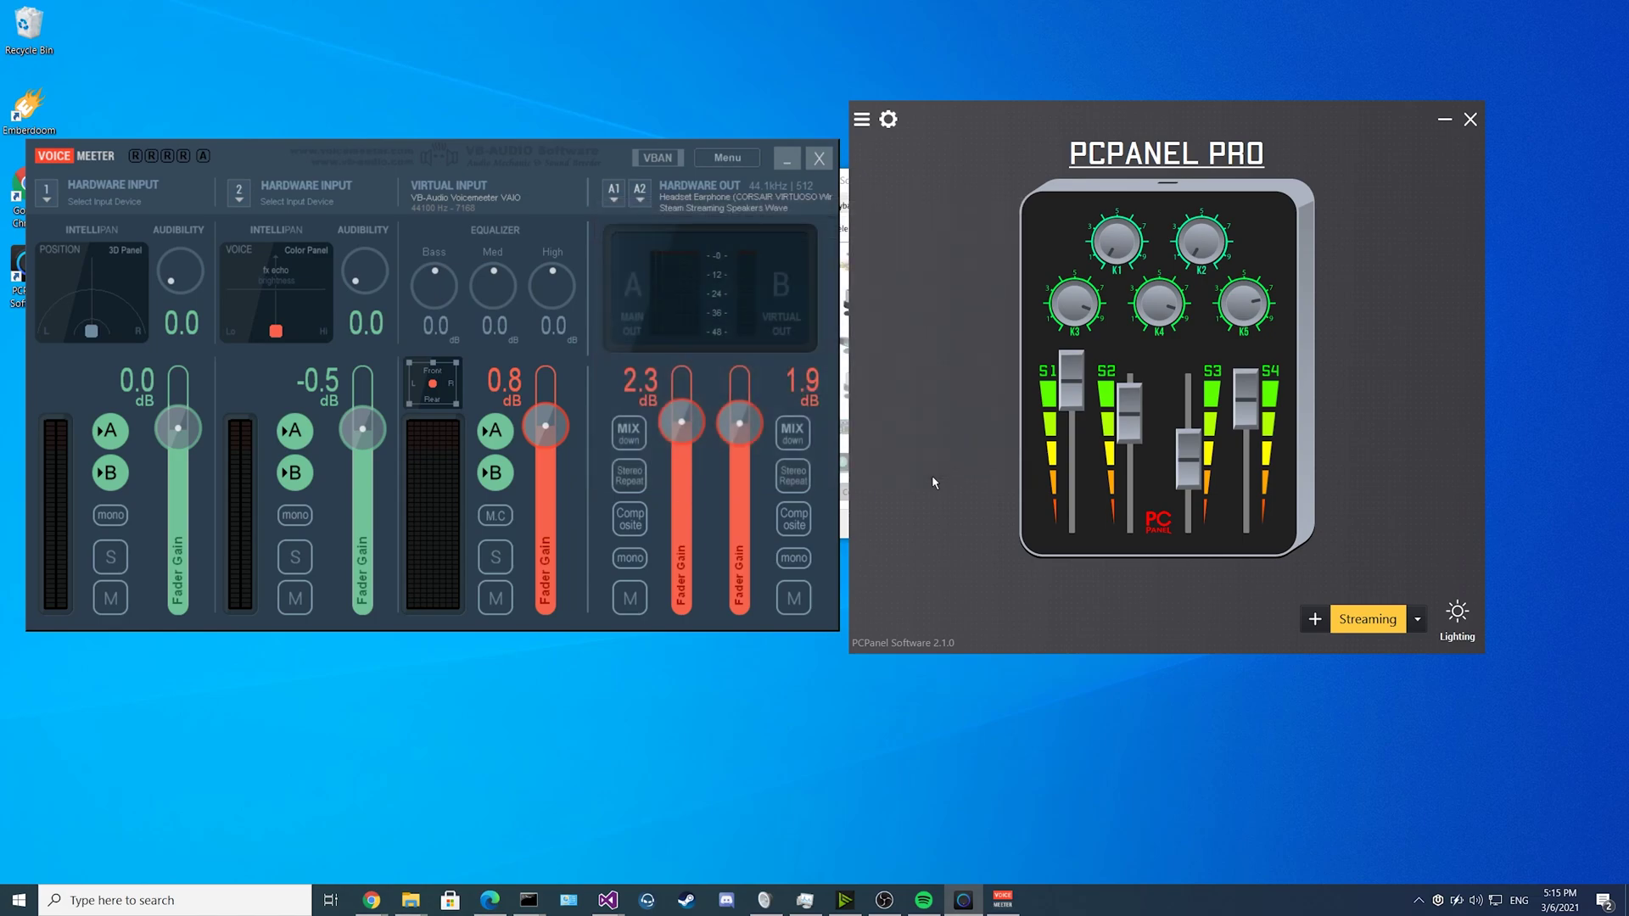
Map knob 1's dial to Voicemeeter Output index 2 gain and confirm.
click(1099, 261)
click(613, 461)
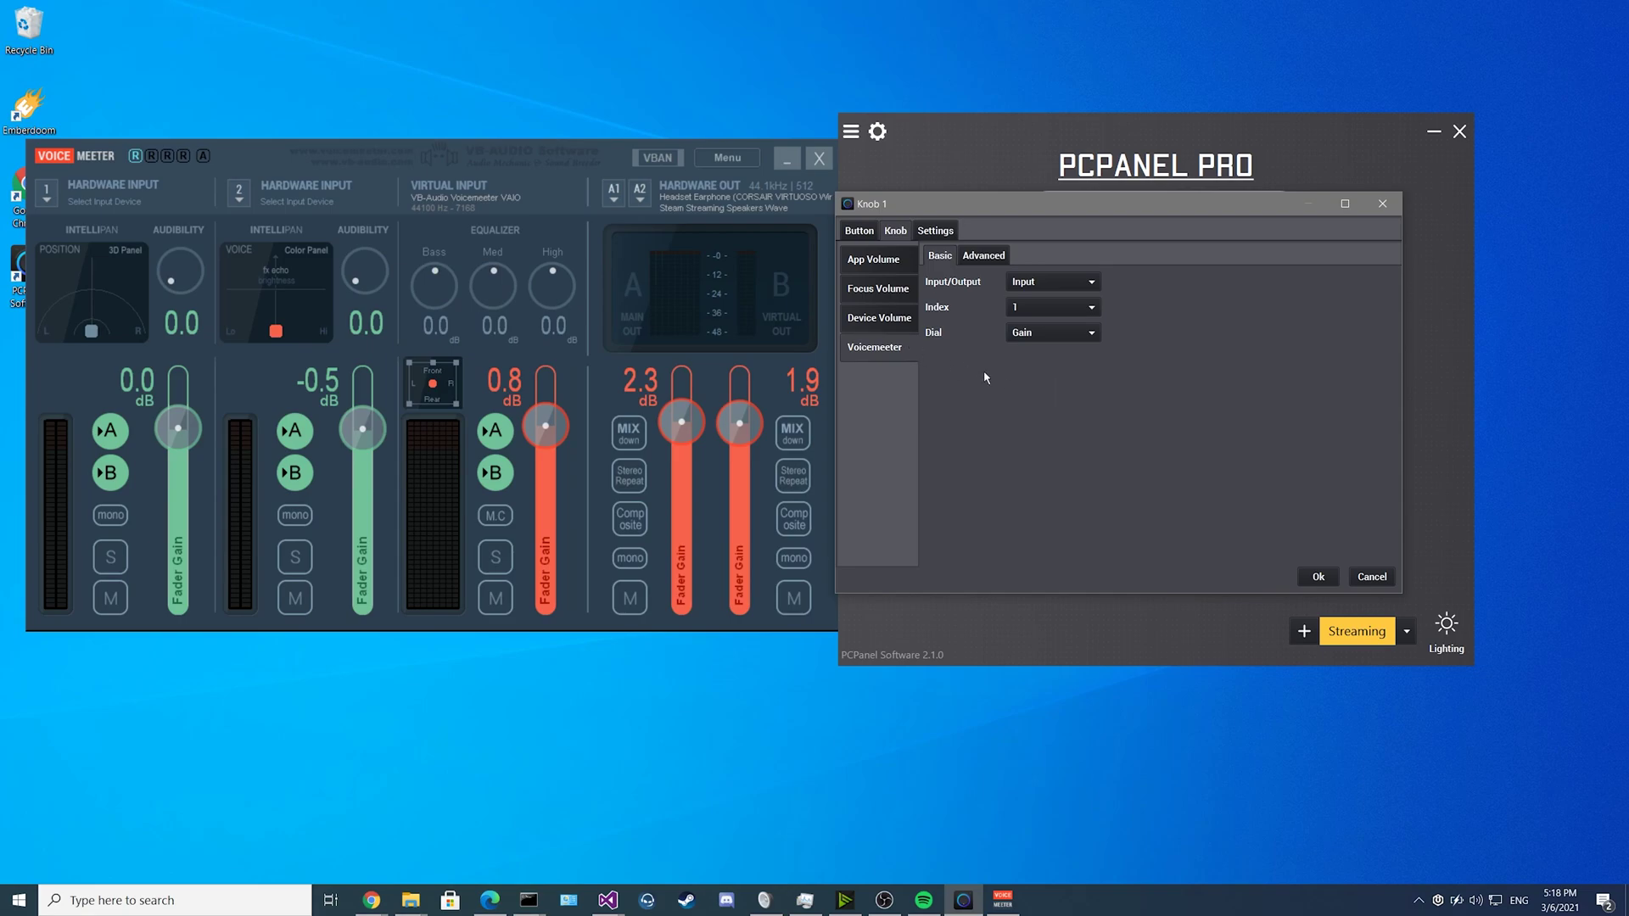
click(1035, 283)
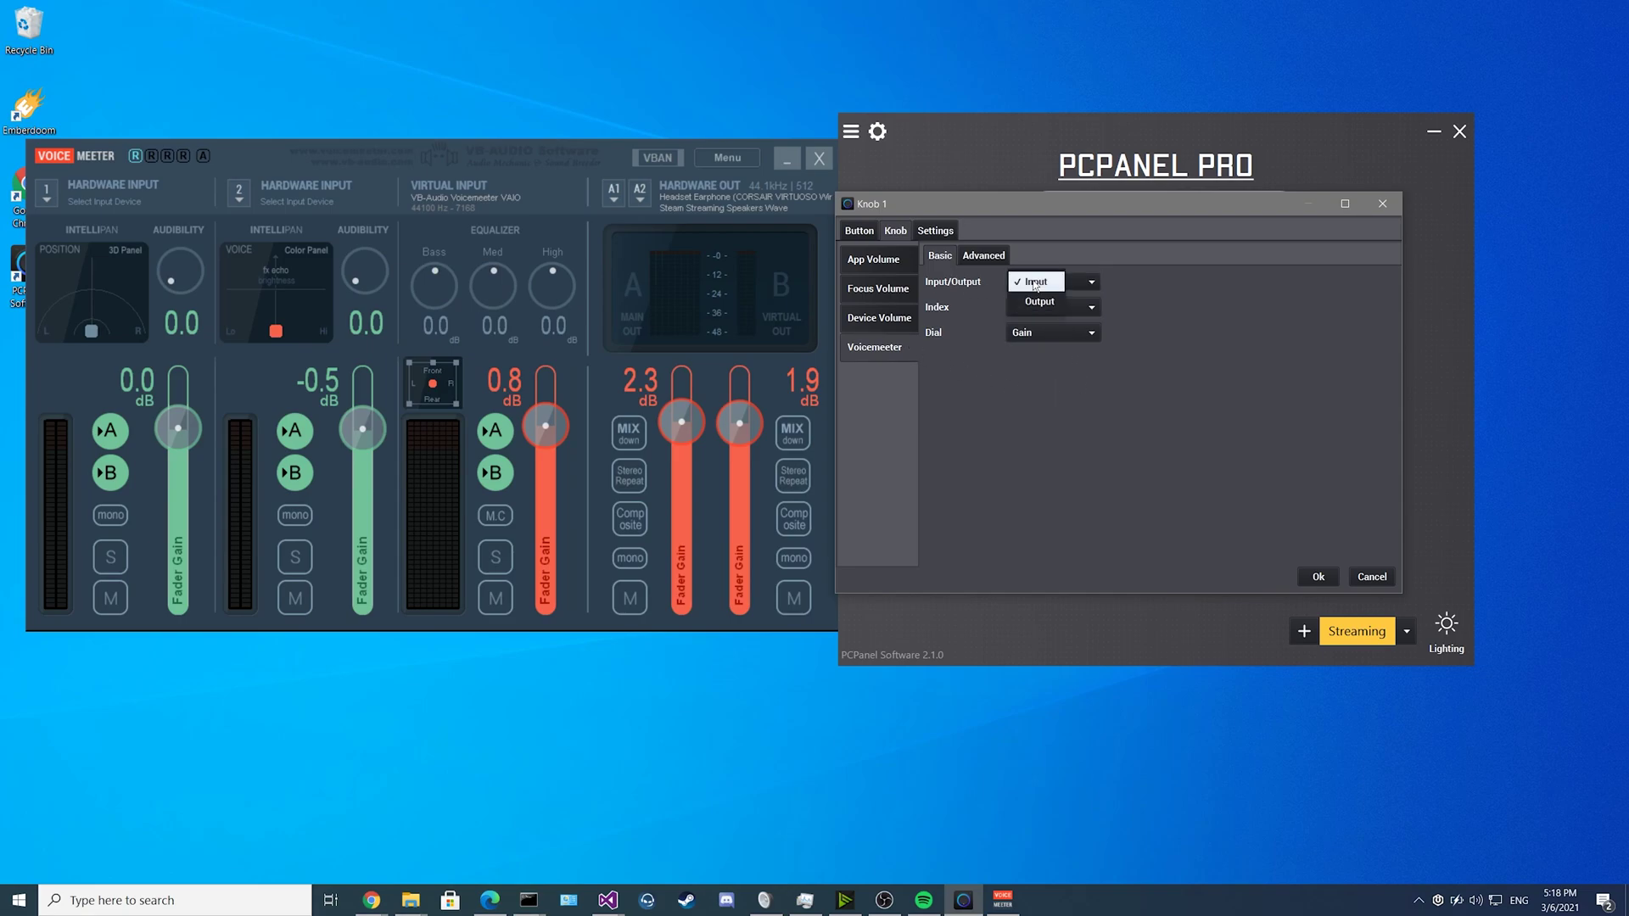
click(1035, 302)
click(1035, 307)
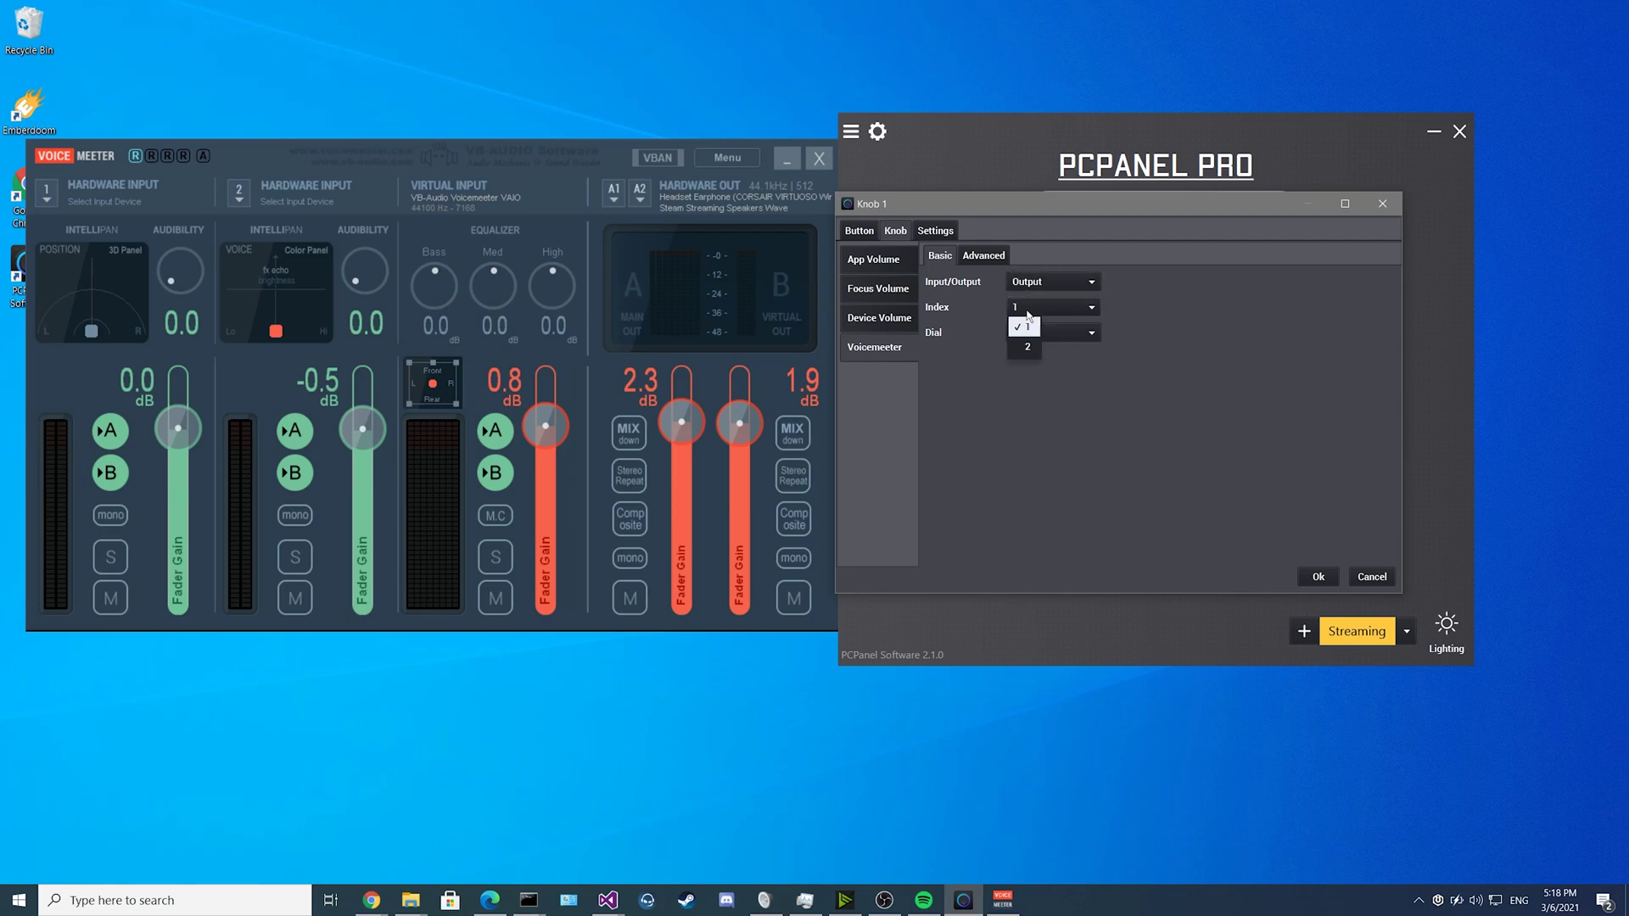
click(1022, 349)
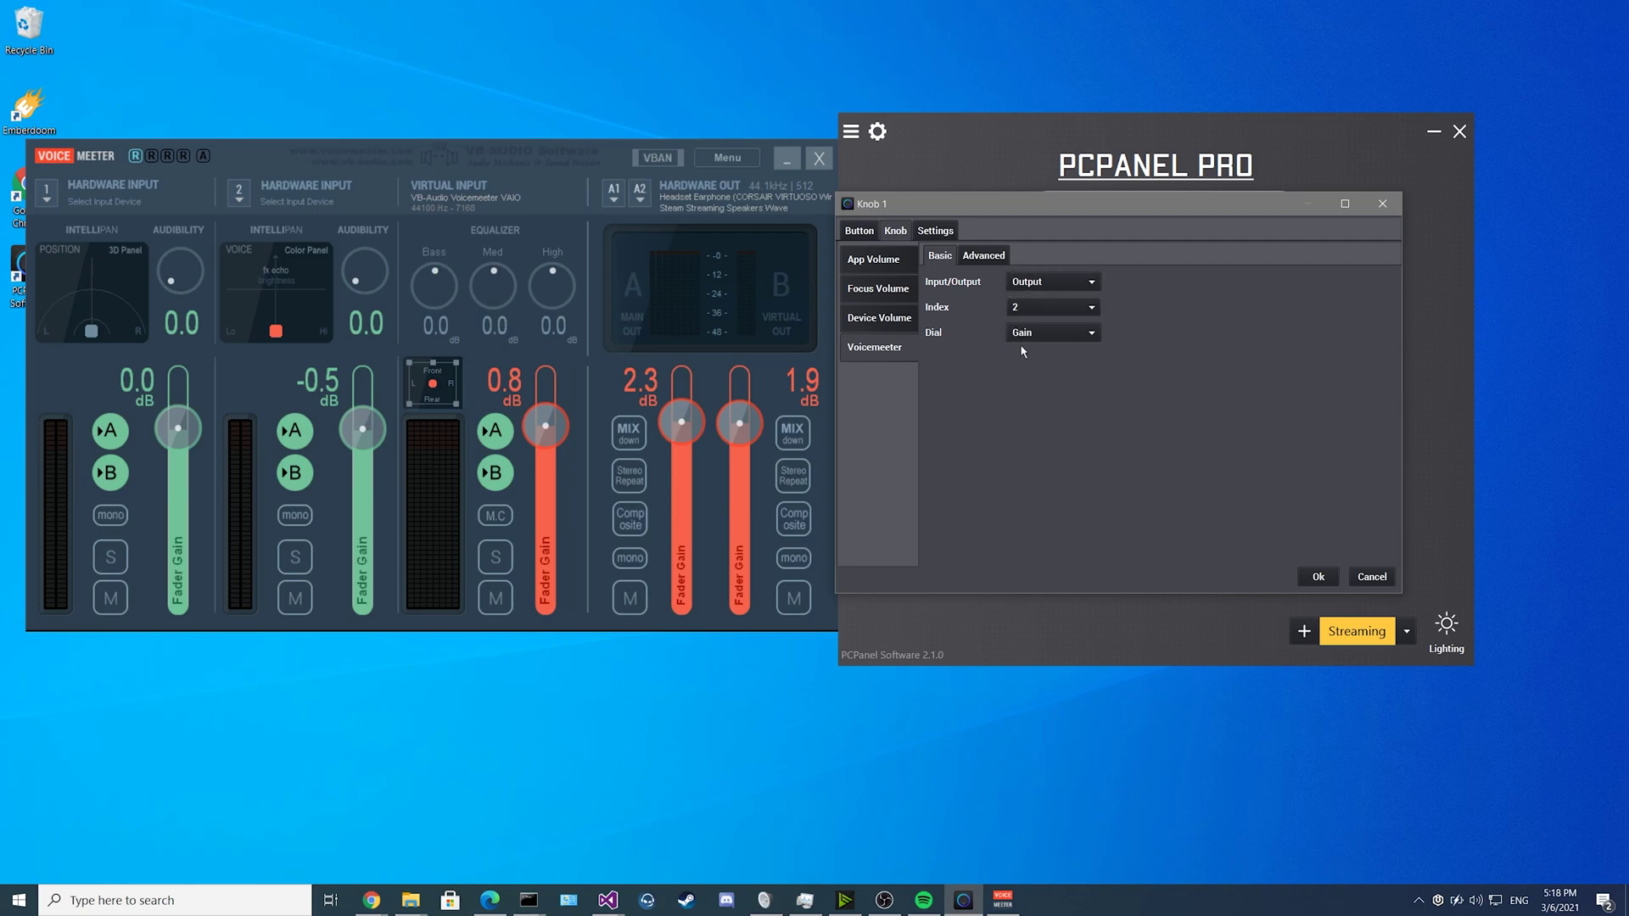
click(1308, 578)
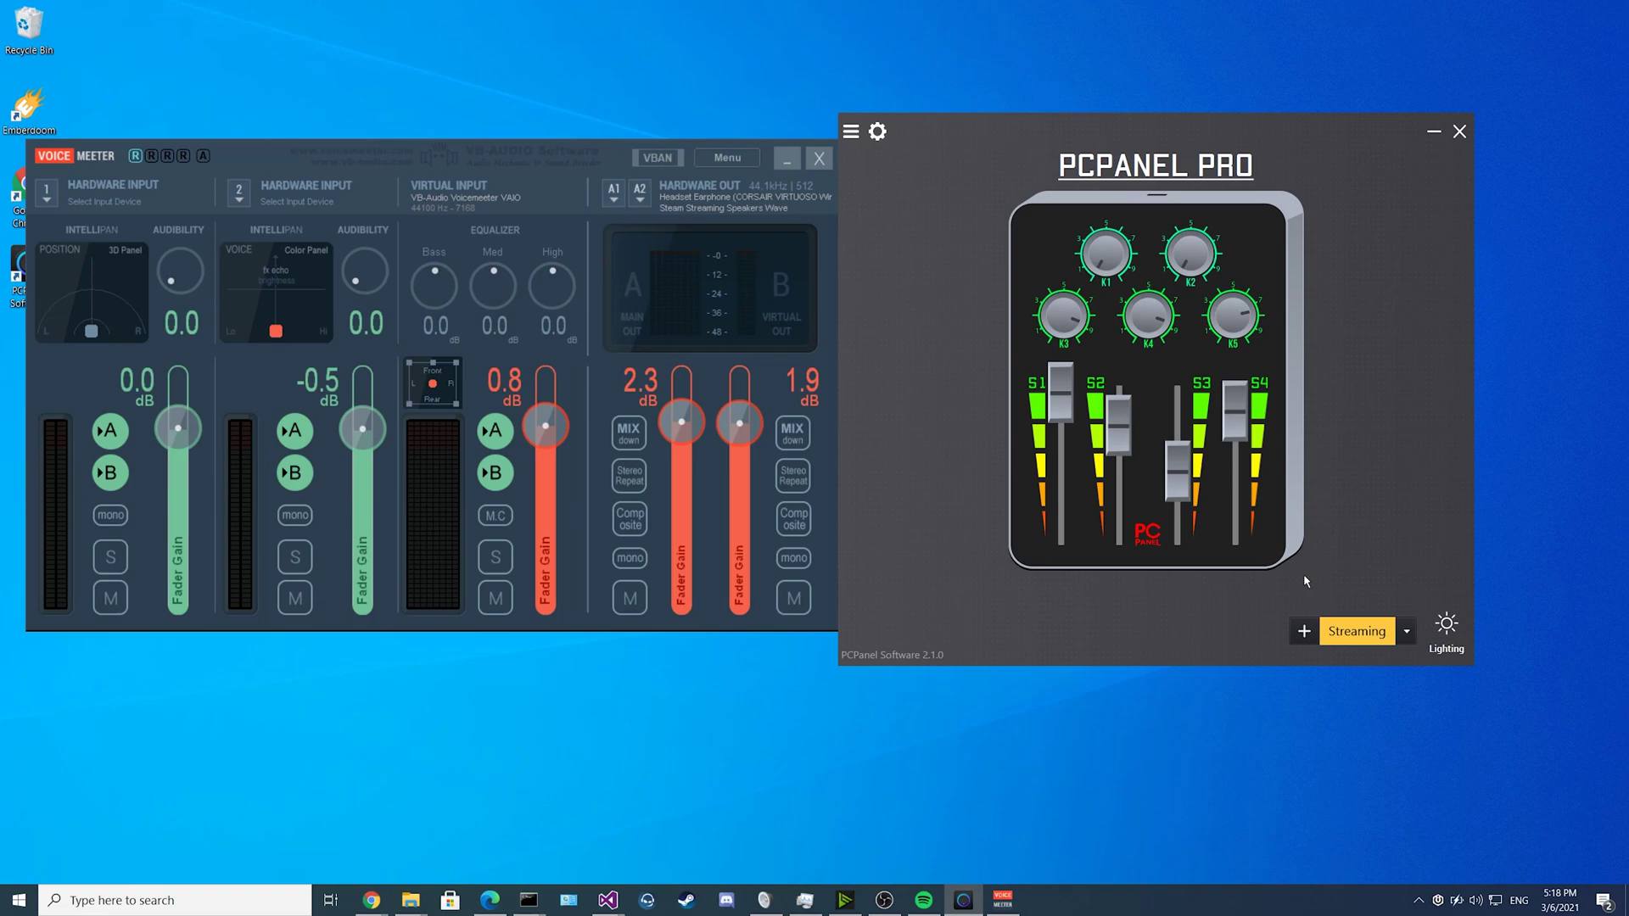
Set Knob 1's press to Mute Voicemeeter Input index 2.
click(1105, 252)
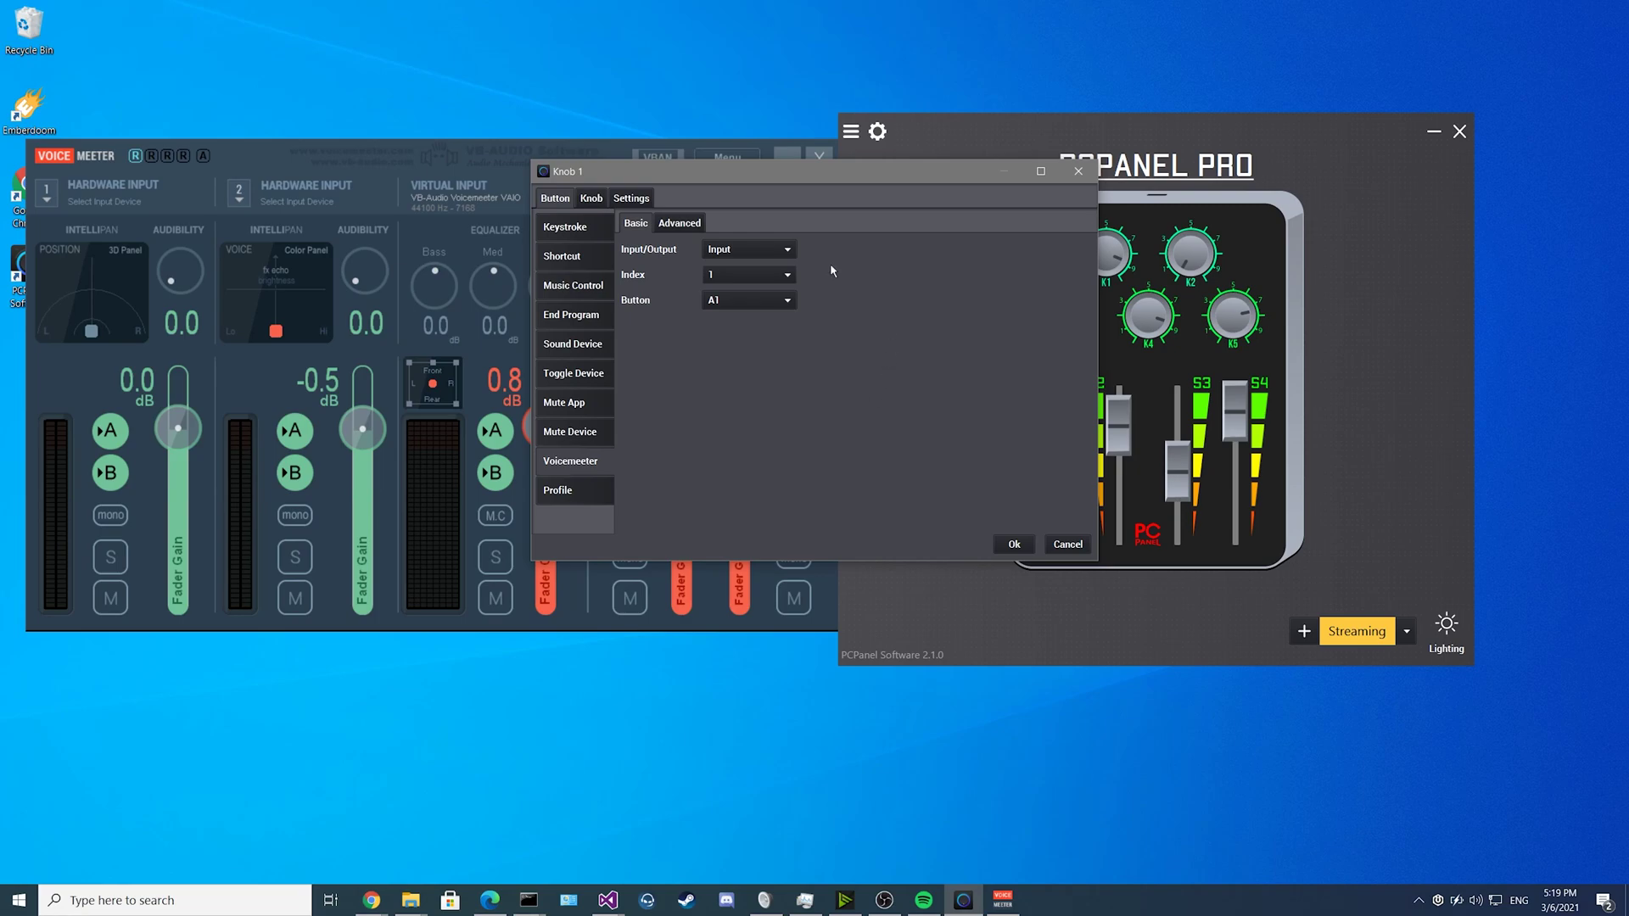
click(747, 249)
click(730, 249)
click(742, 274)
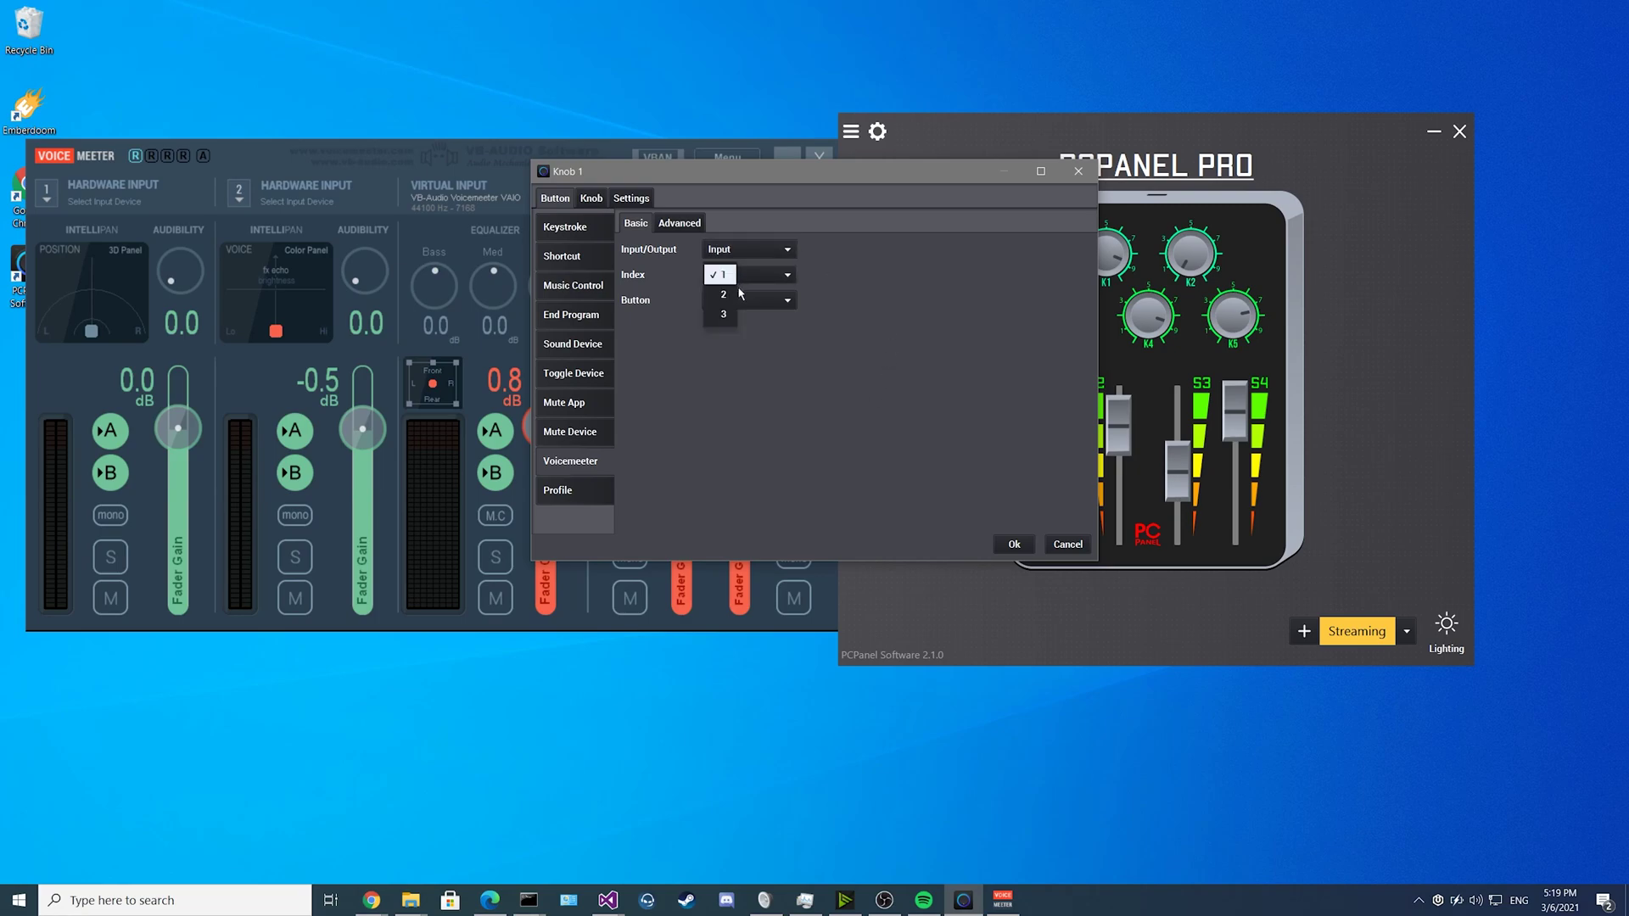
click(721, 295)
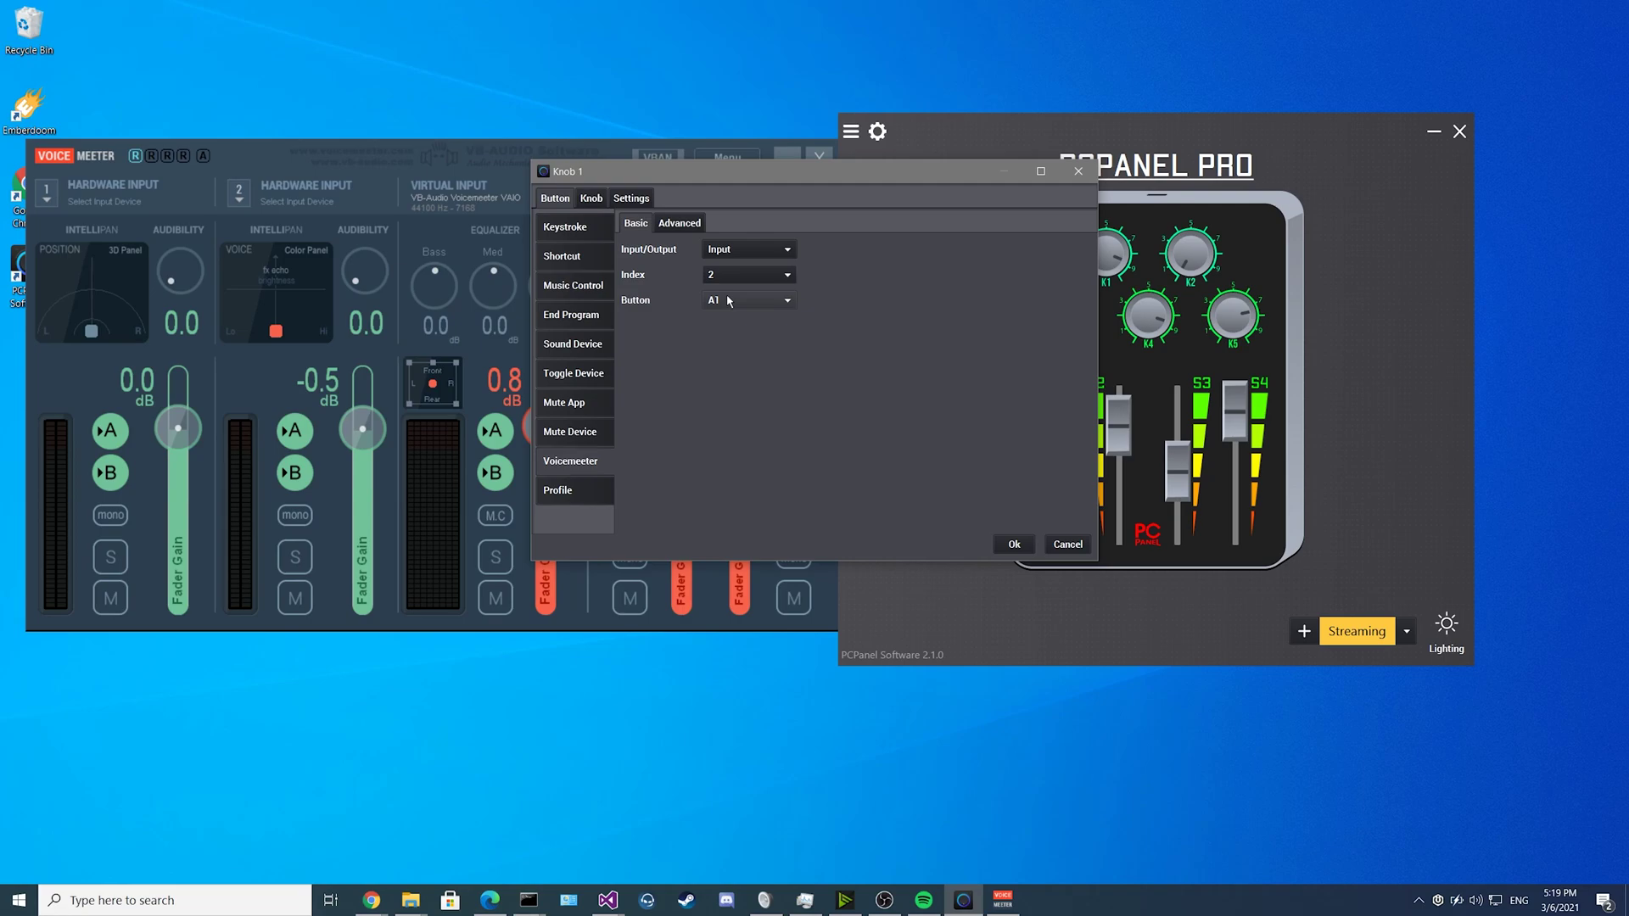
click(728, 300)
click(732, 397)
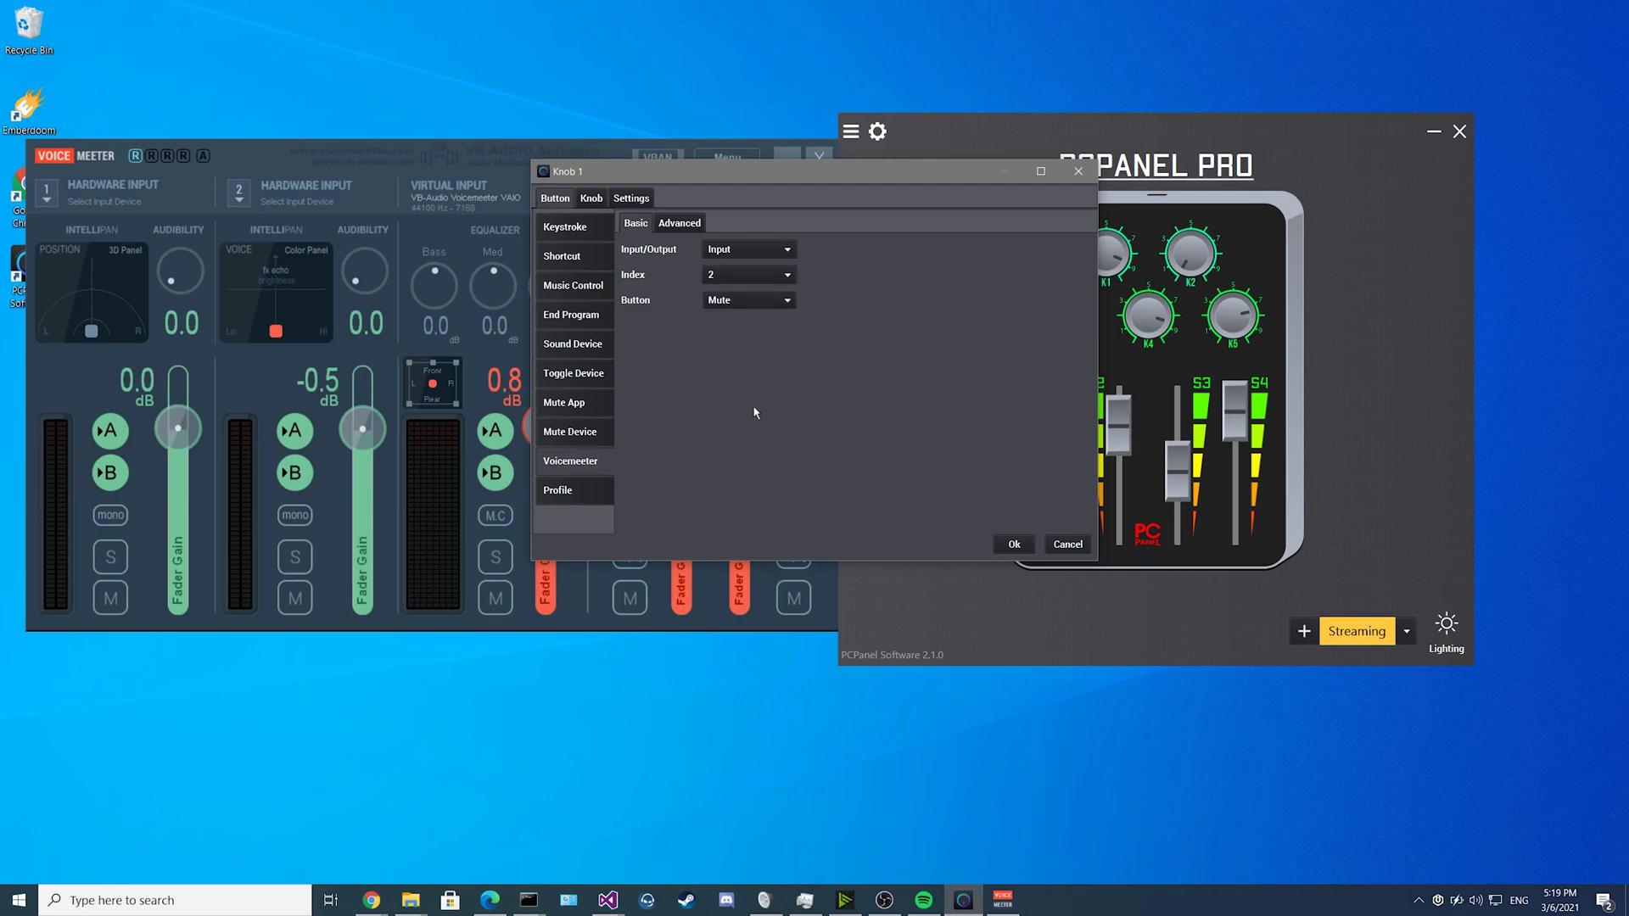
click(1013, 544)
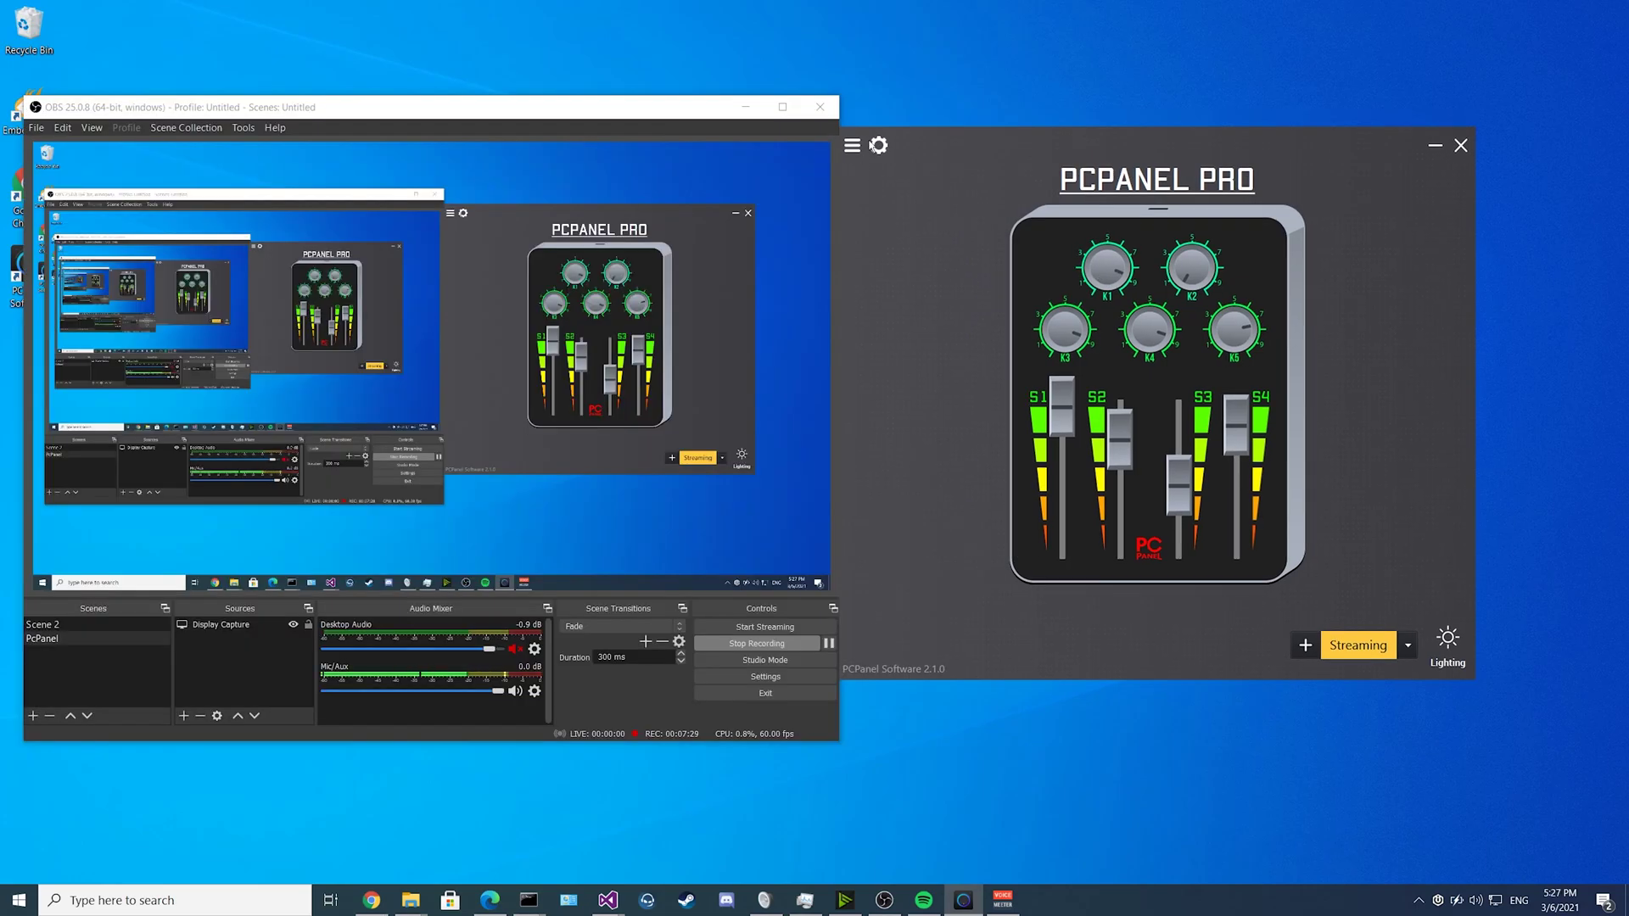
Visit the obs-websocket download link, then enable OBS integration on localhost port 4444.
click(879, 146)
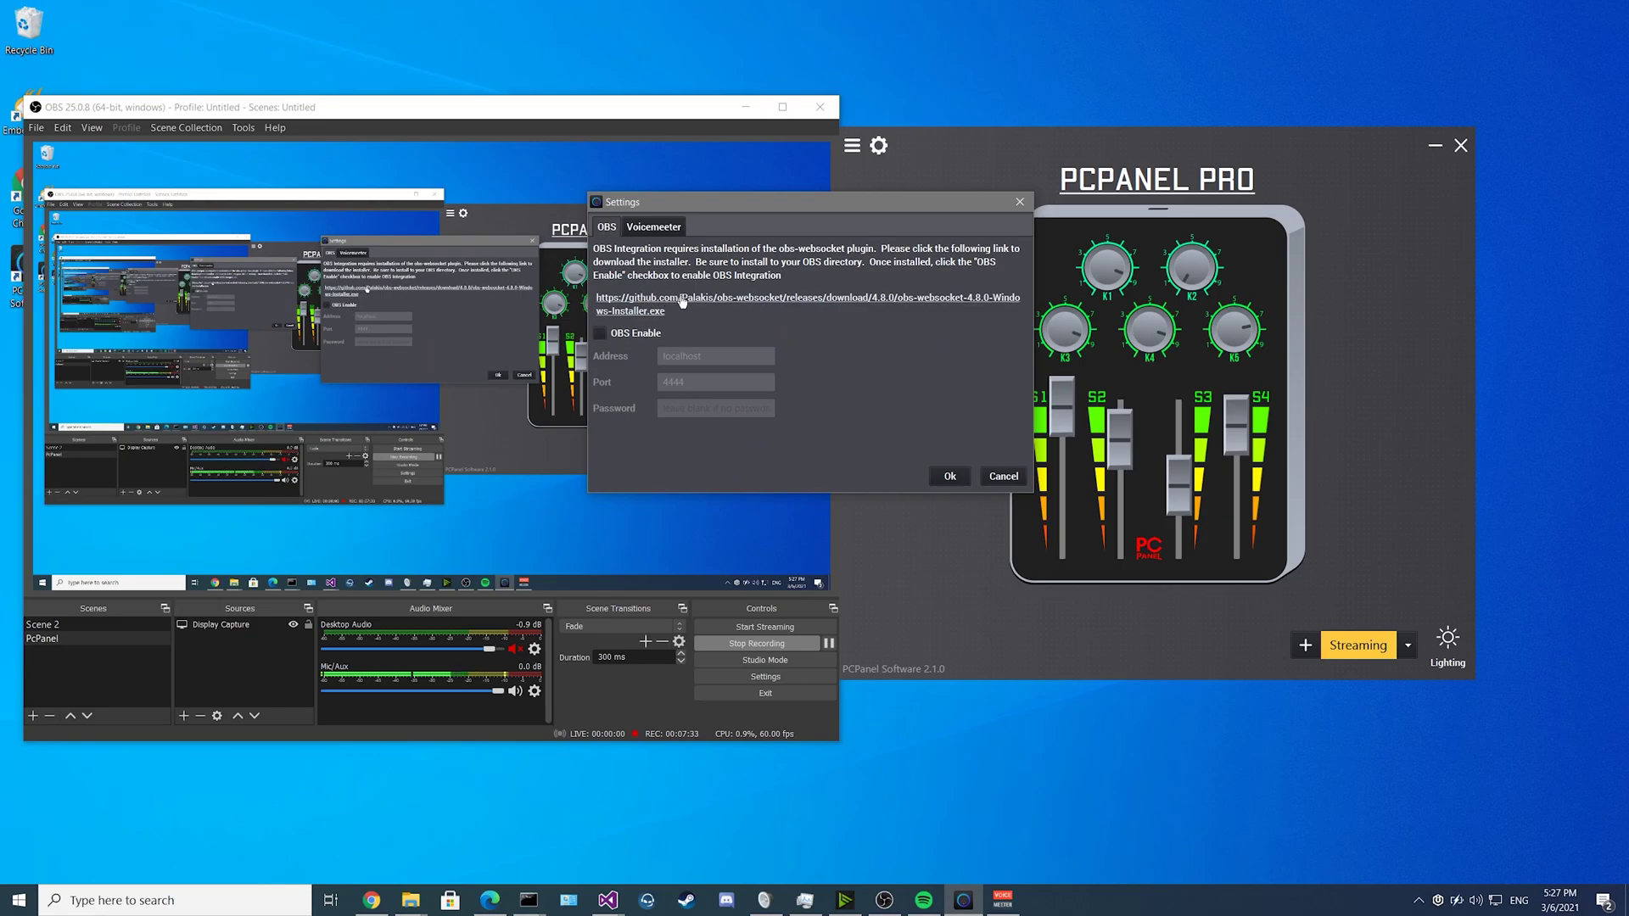
click(761, 304)
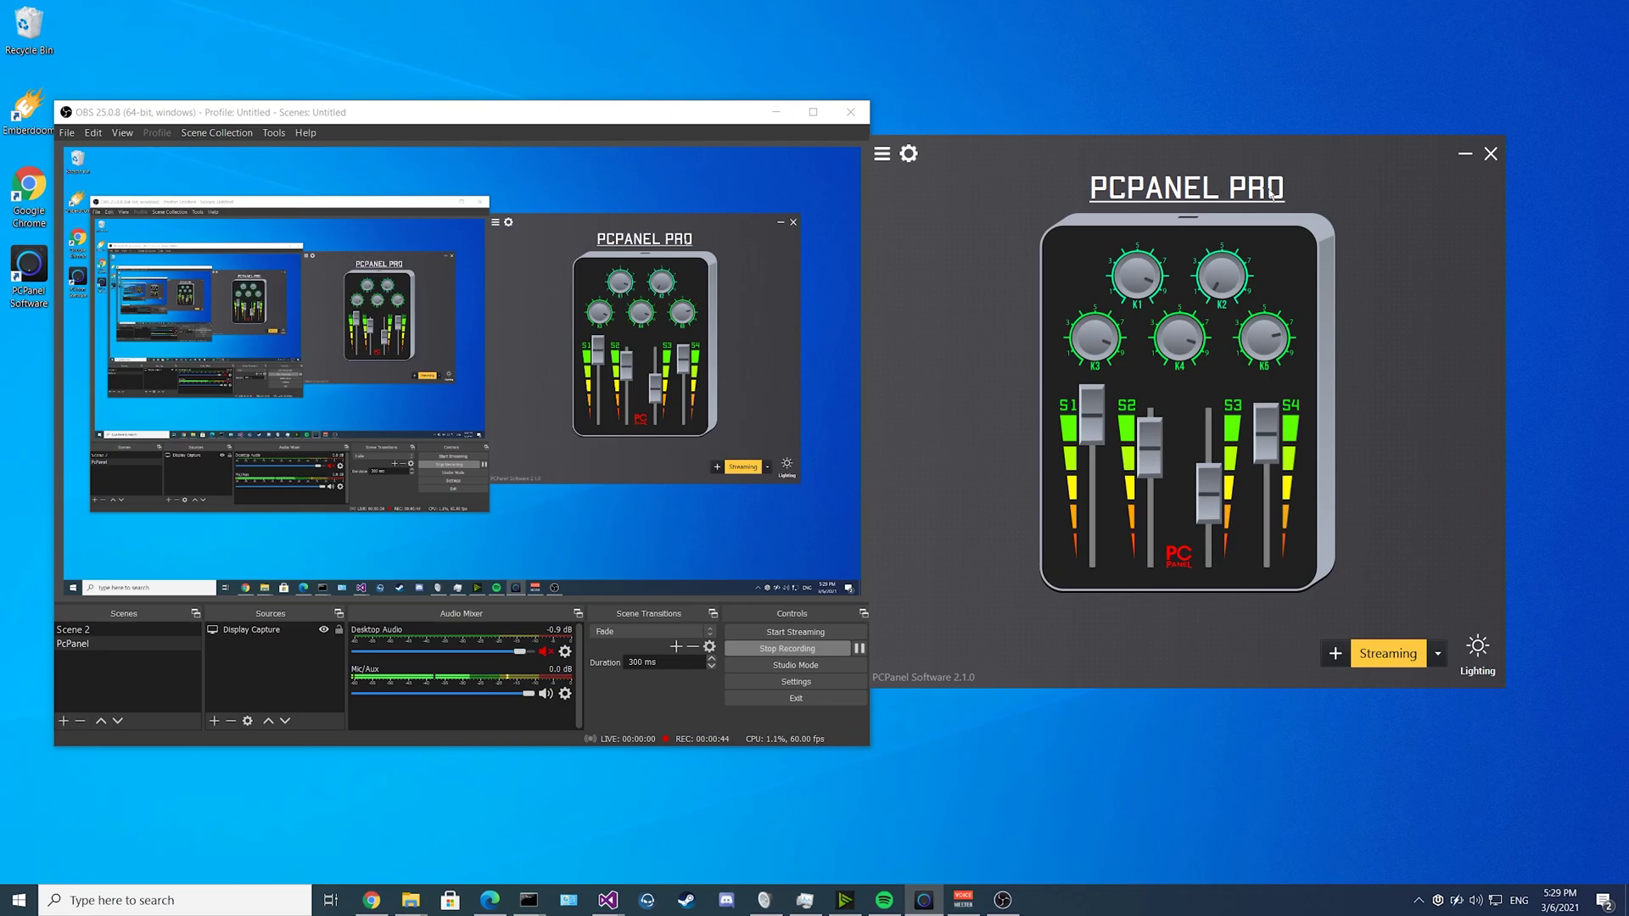
click(909, 155)
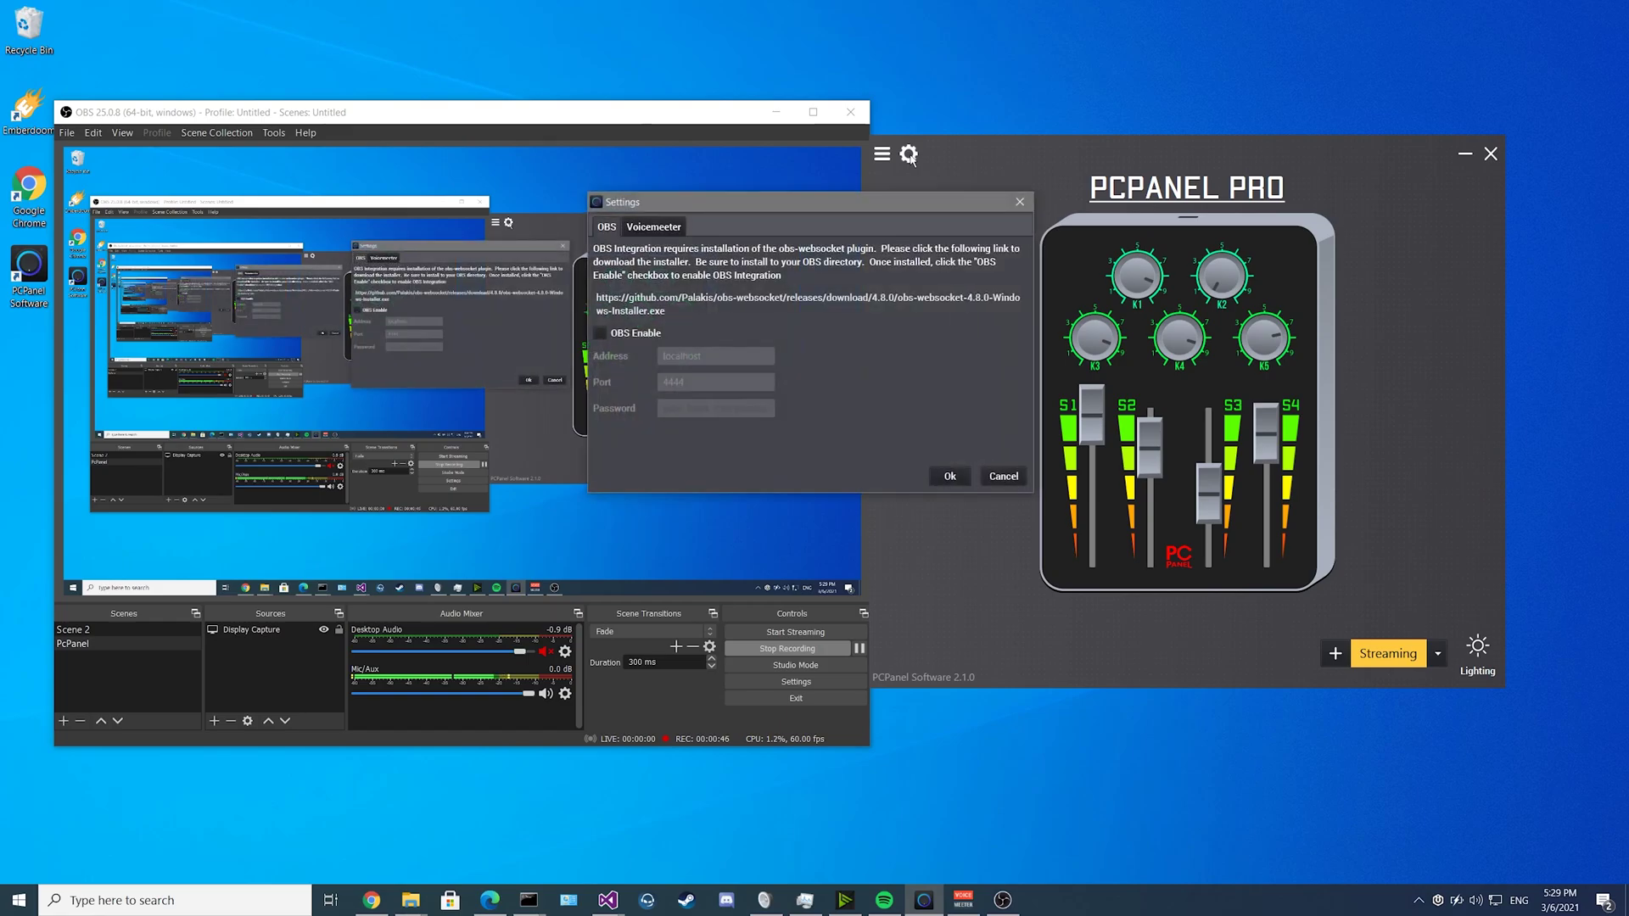
click(603, 332)
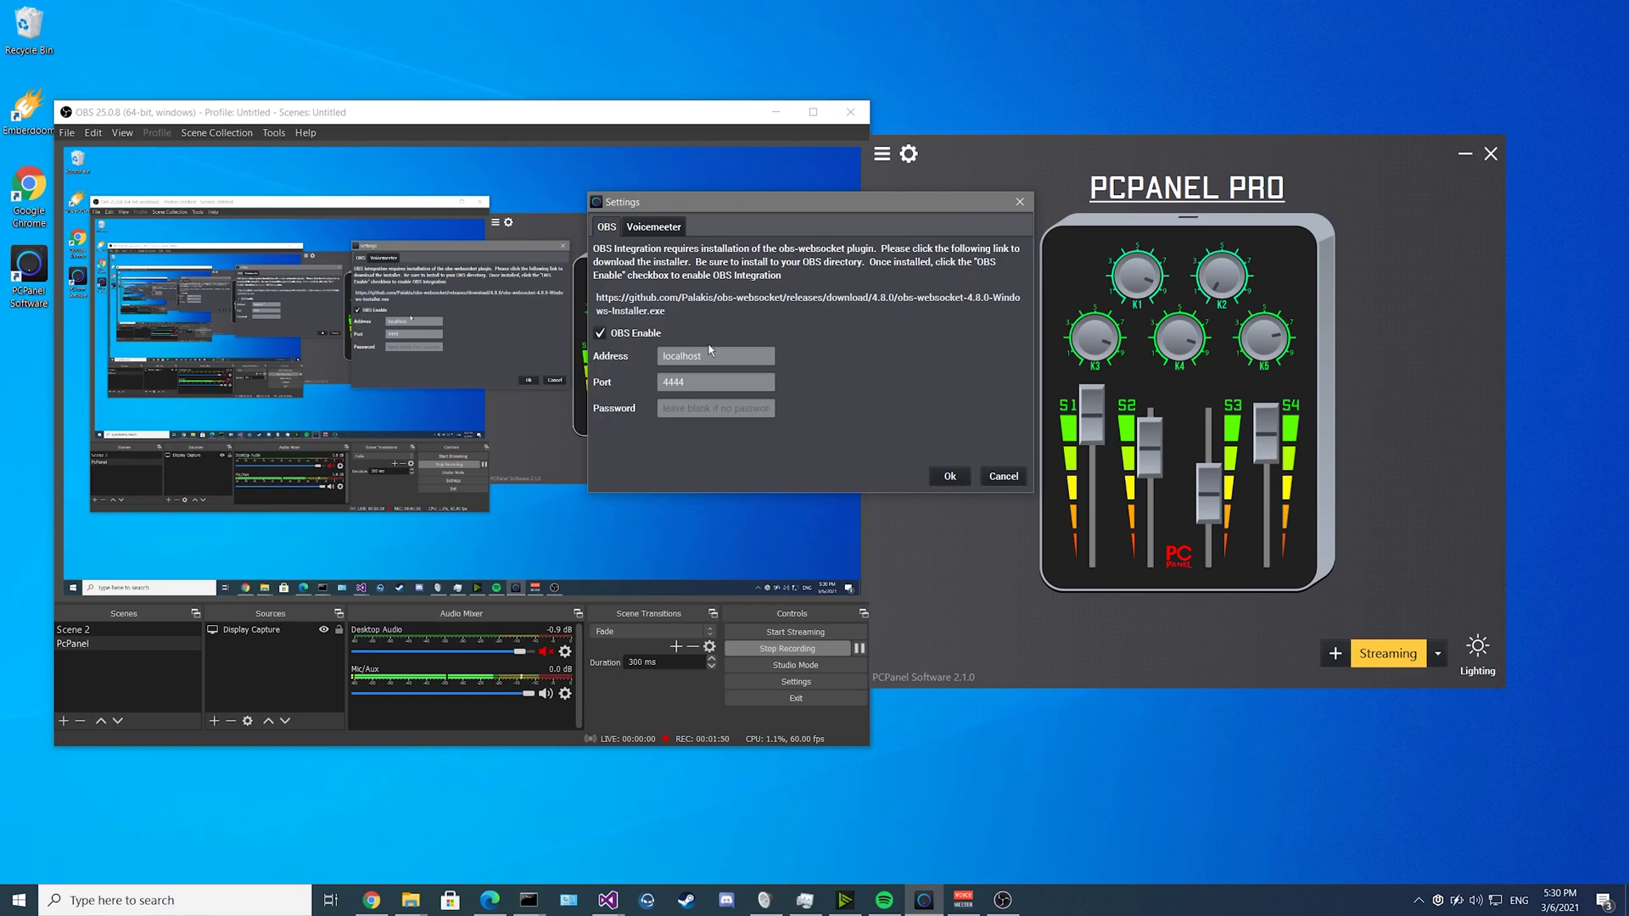
click(949, 476)
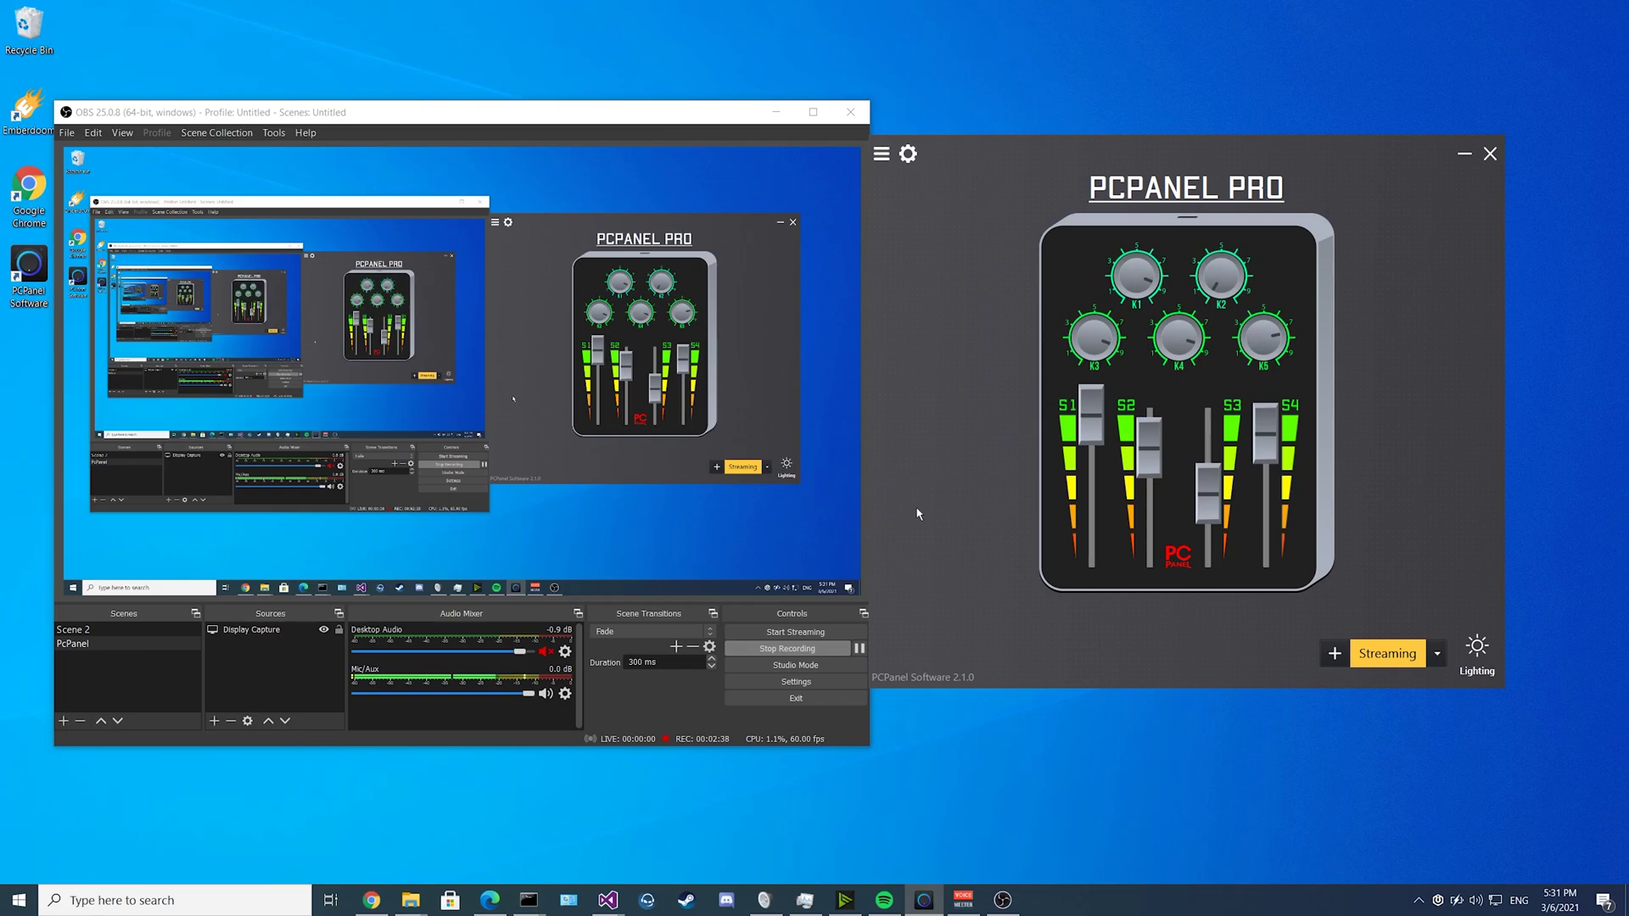
Assign Knob 1's press to the OBS Set Scene action targeting Scene 2.
click(1142, 300)
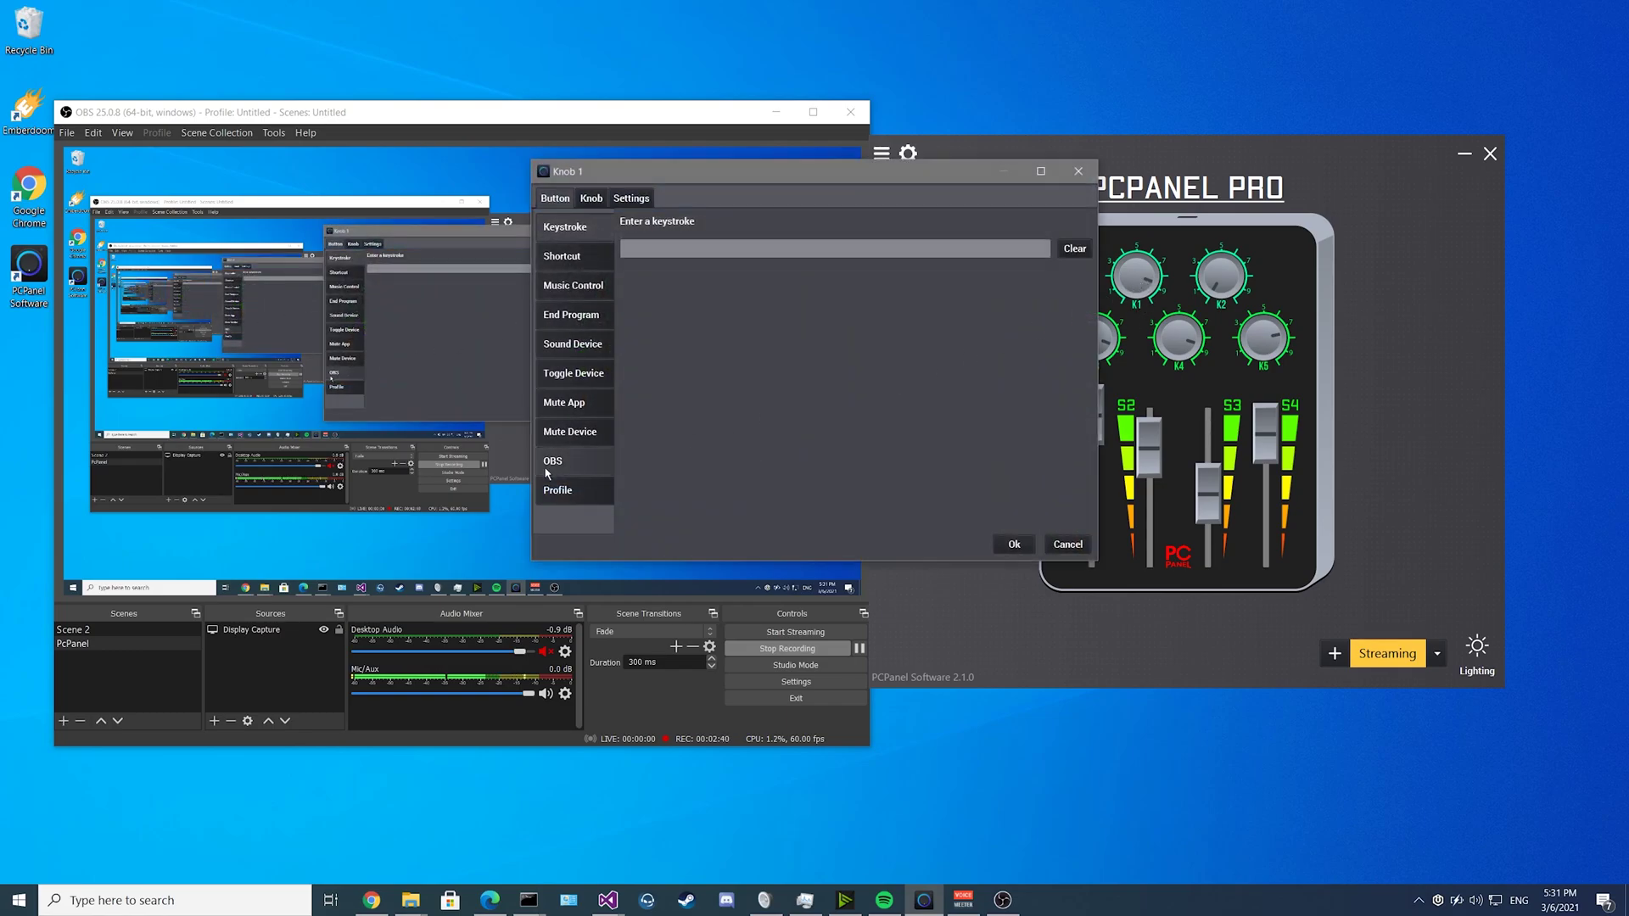
click(572, 468)
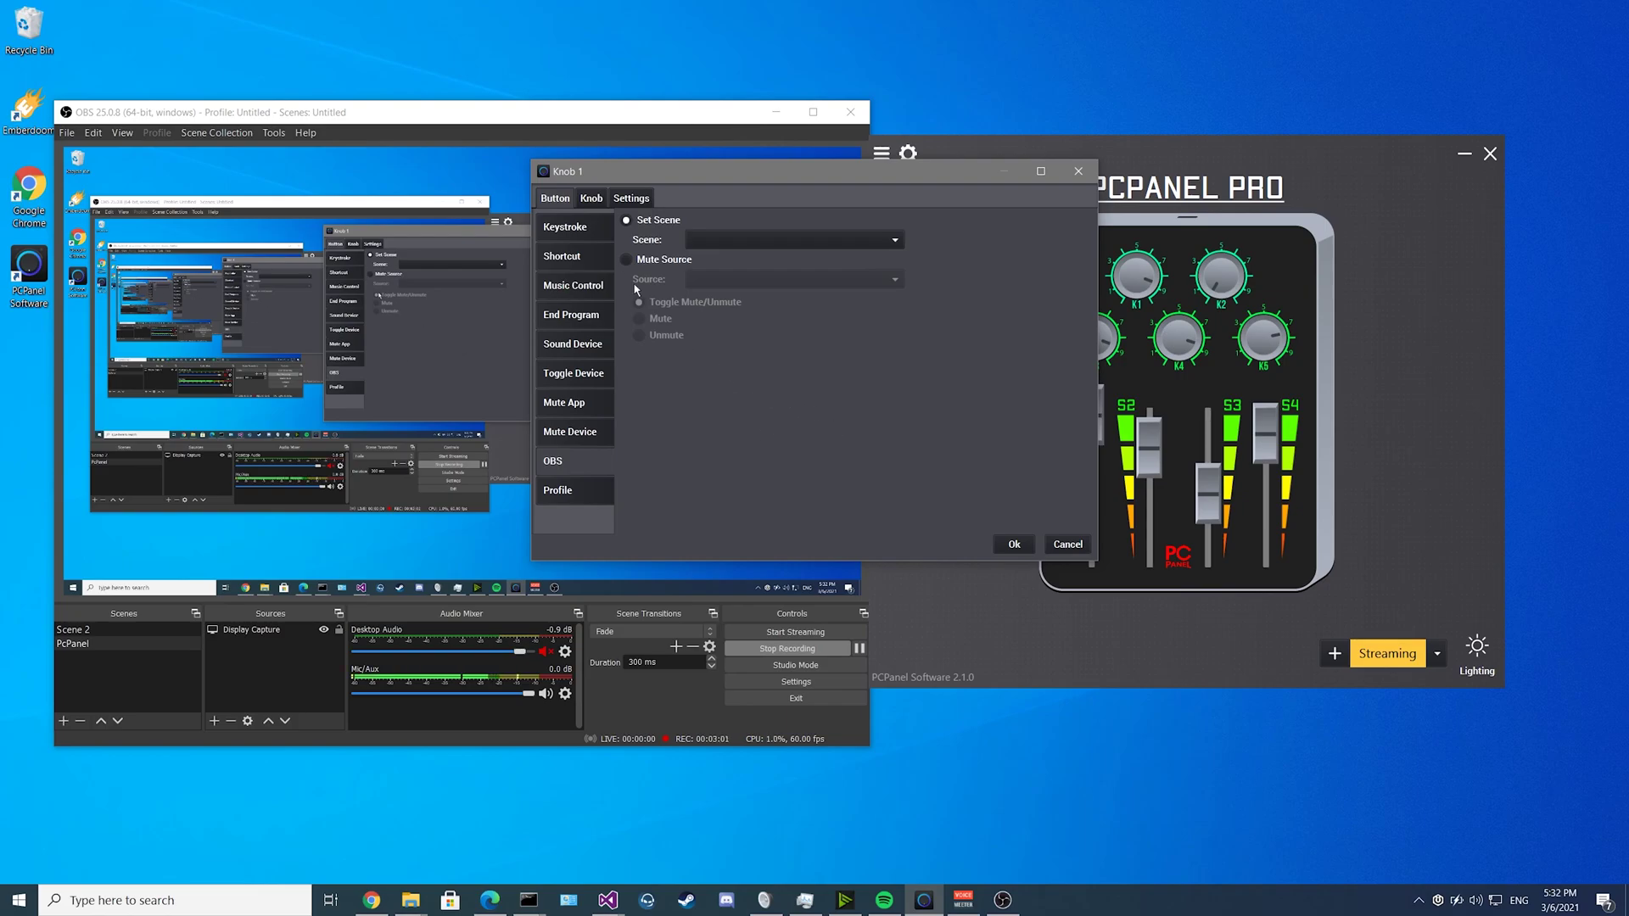
click(731, 246)
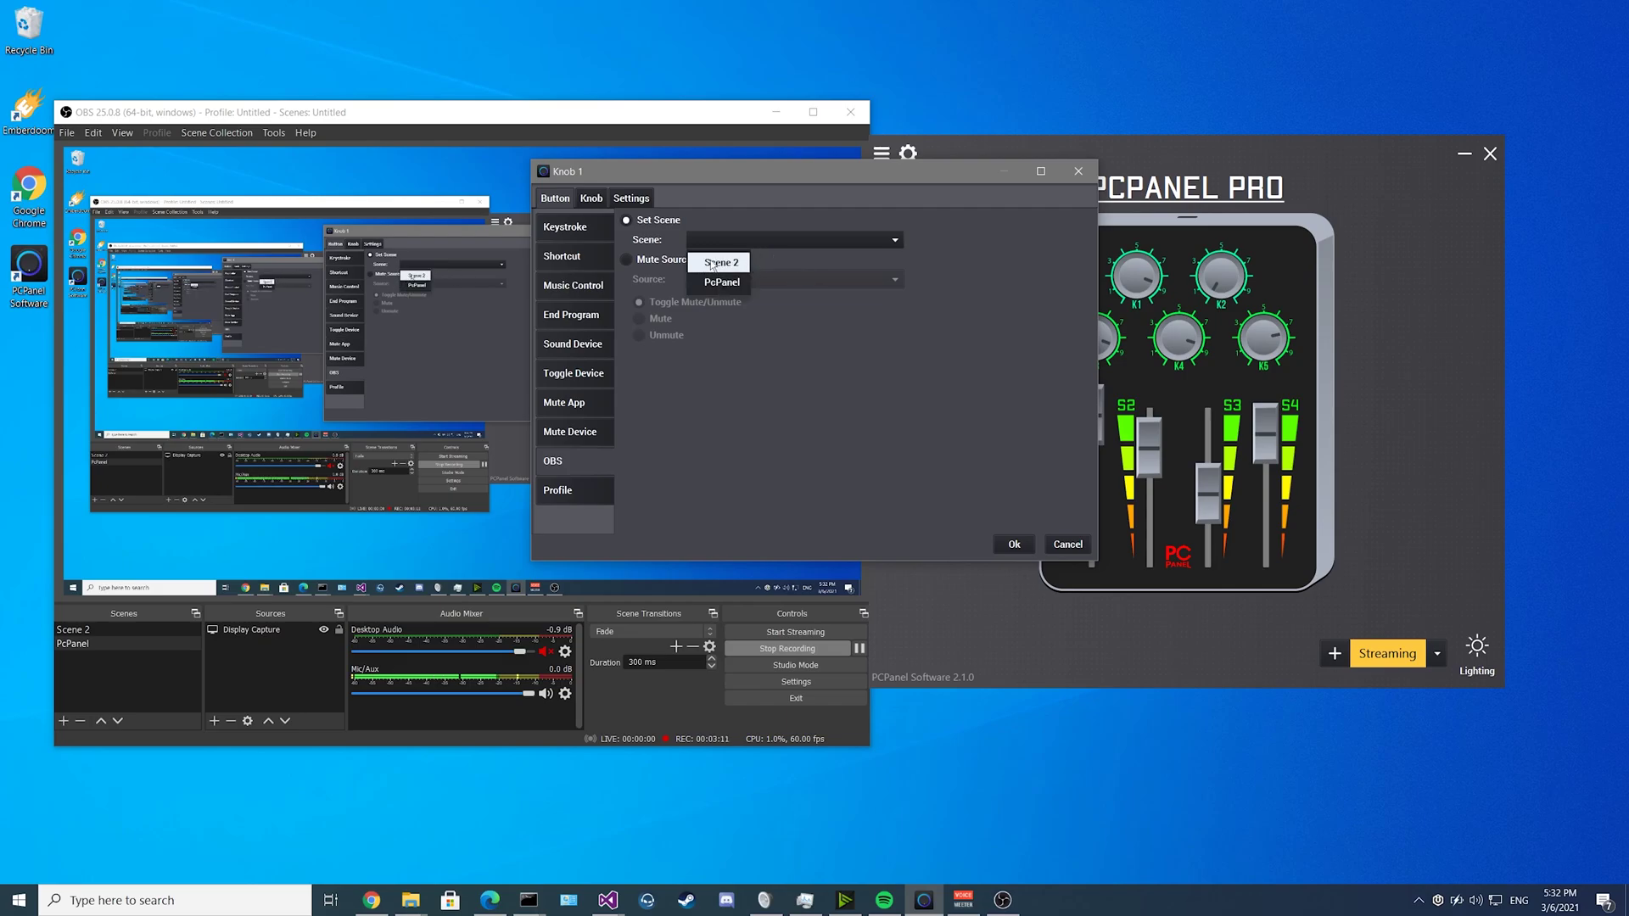
click(711, 264)
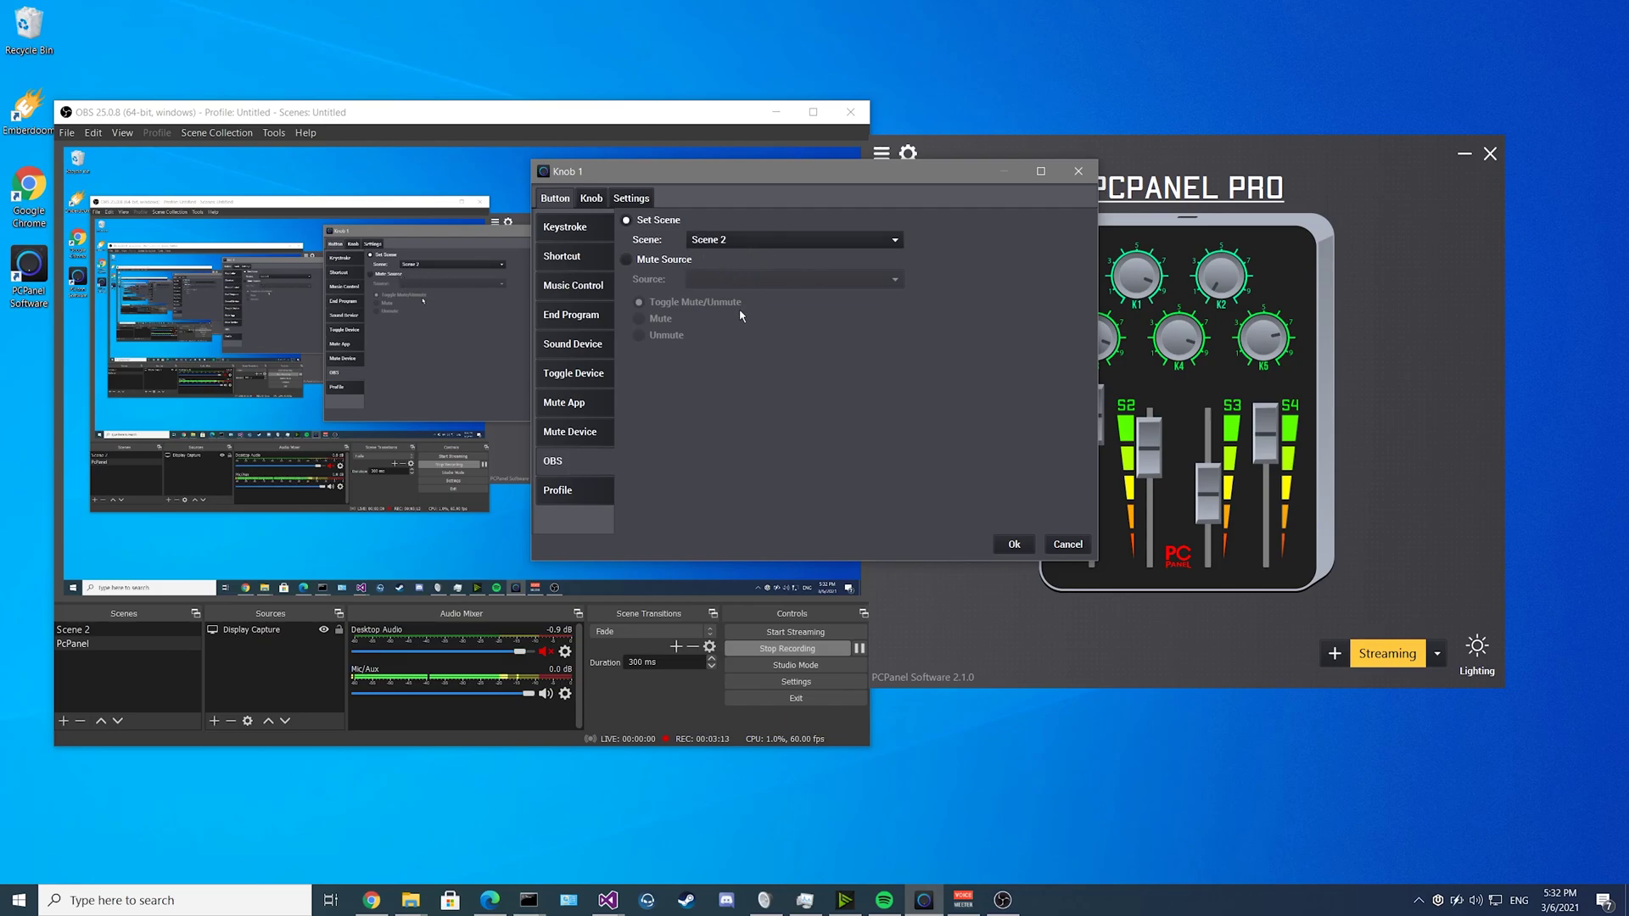
click(1011, 543)
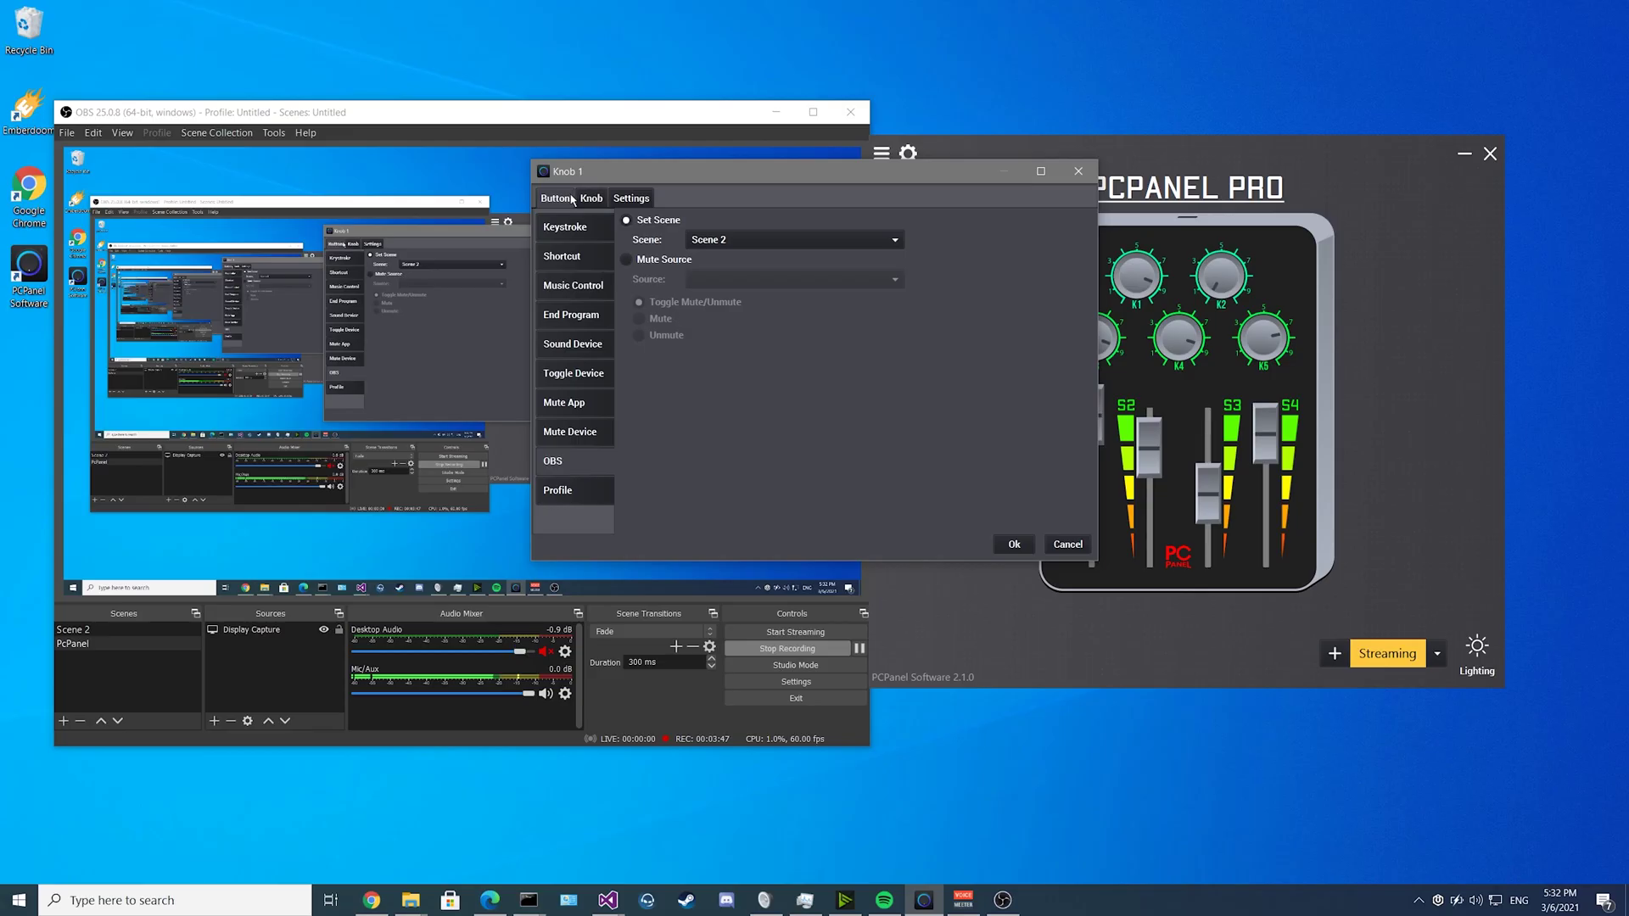
Bind Knob 1's rotation to the volume of OBS's Desktop Audio source.
click(592, 198)
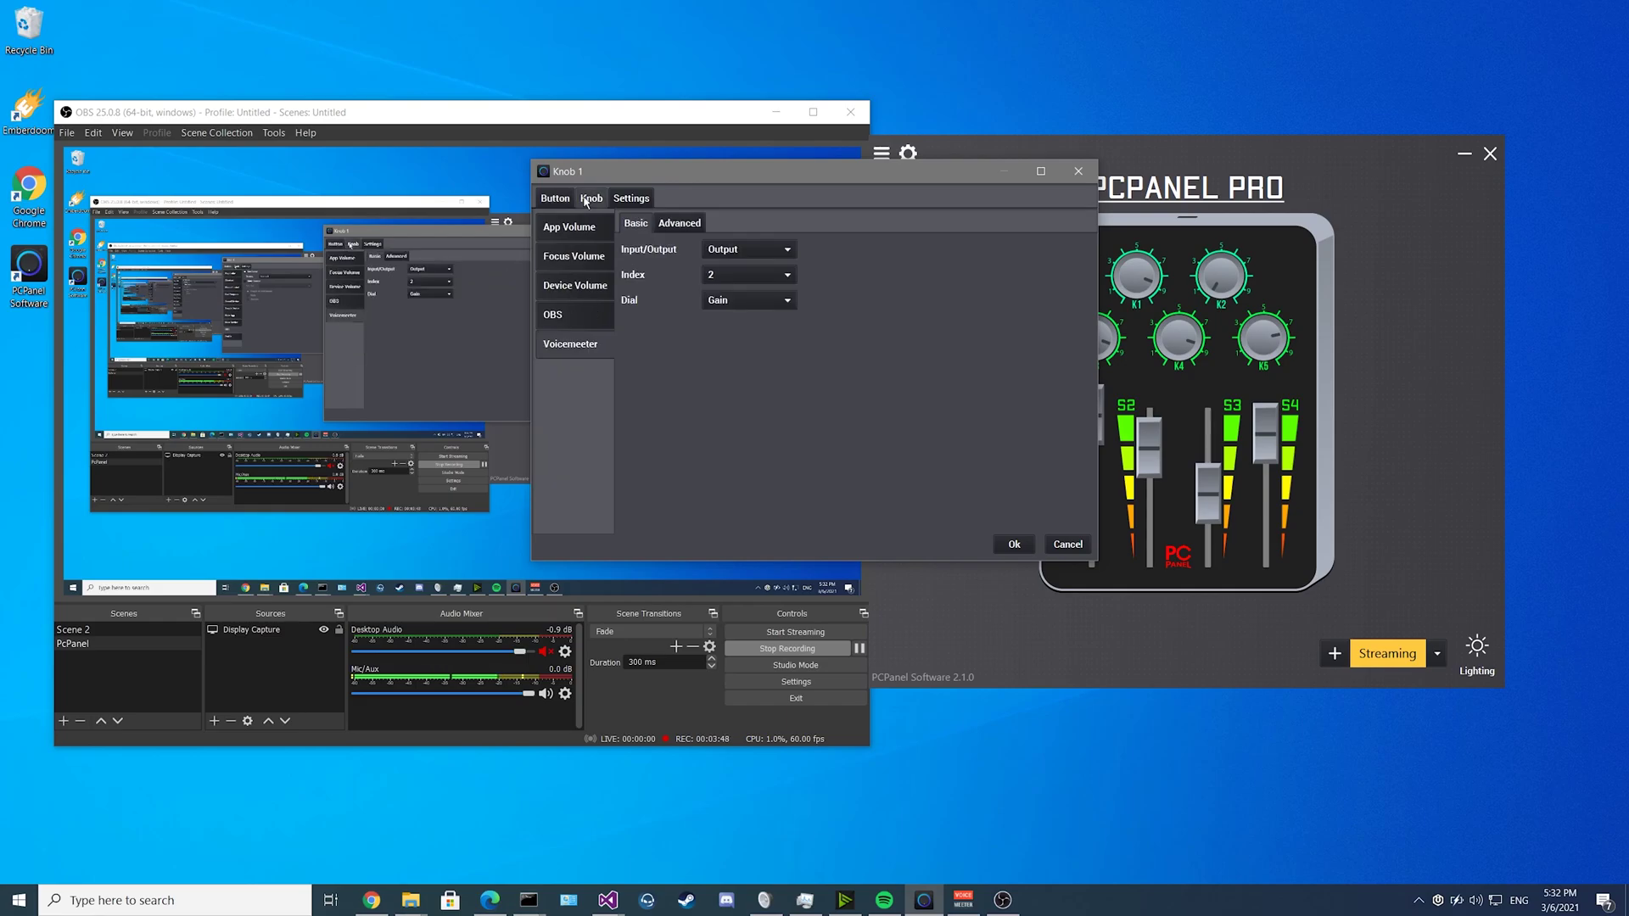
click(582, 314)
click(709, 246)
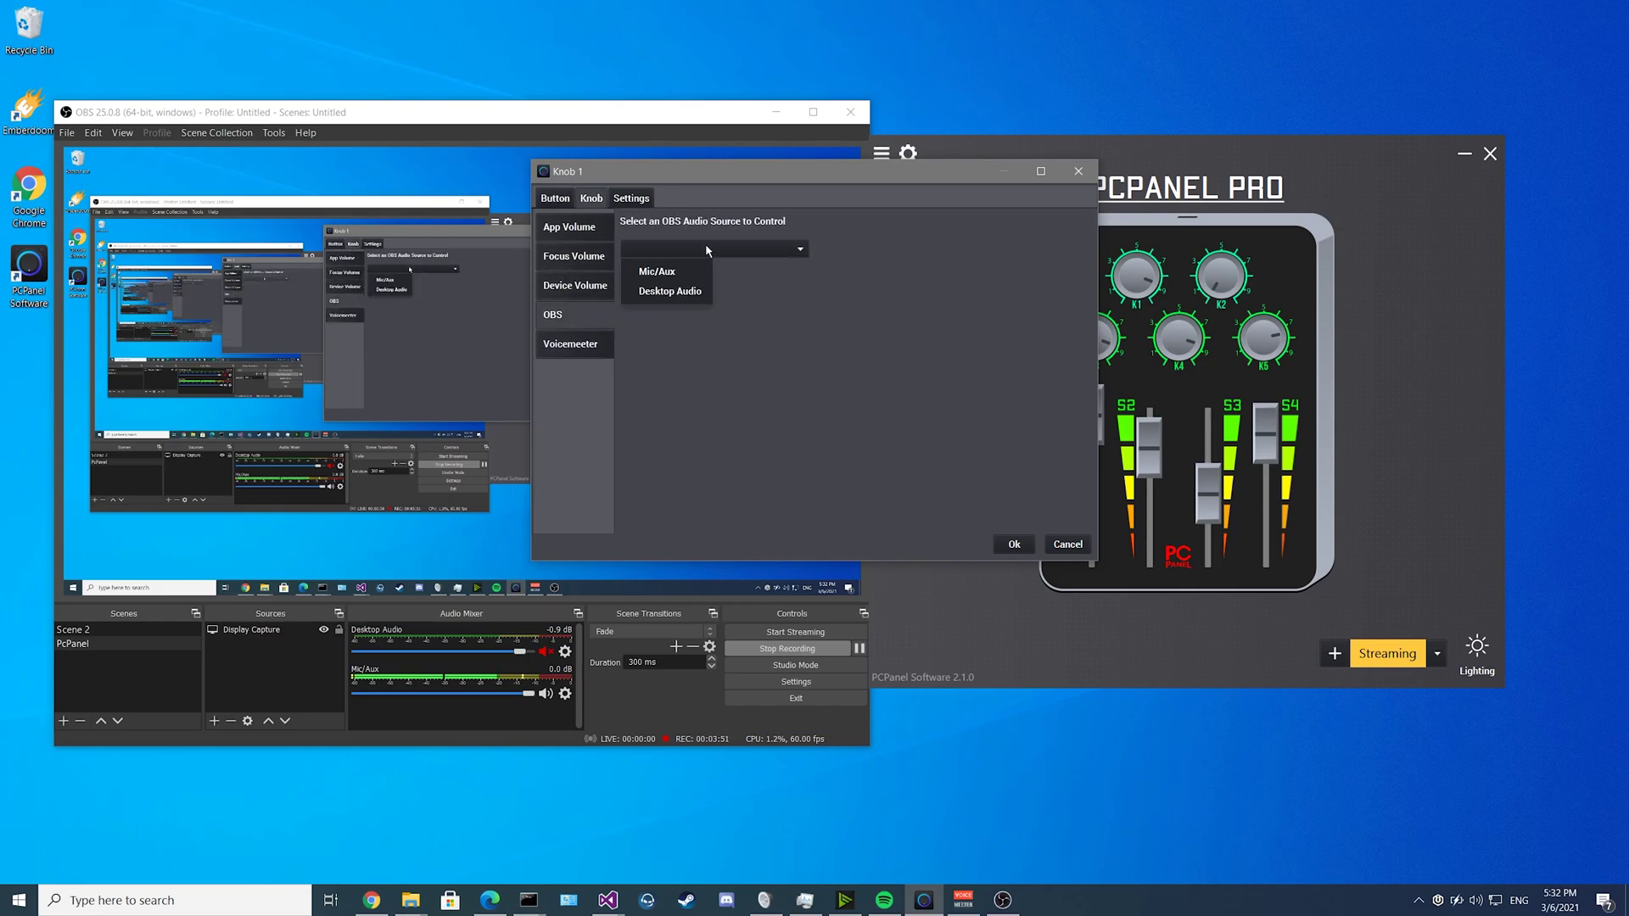
click(663, 292)
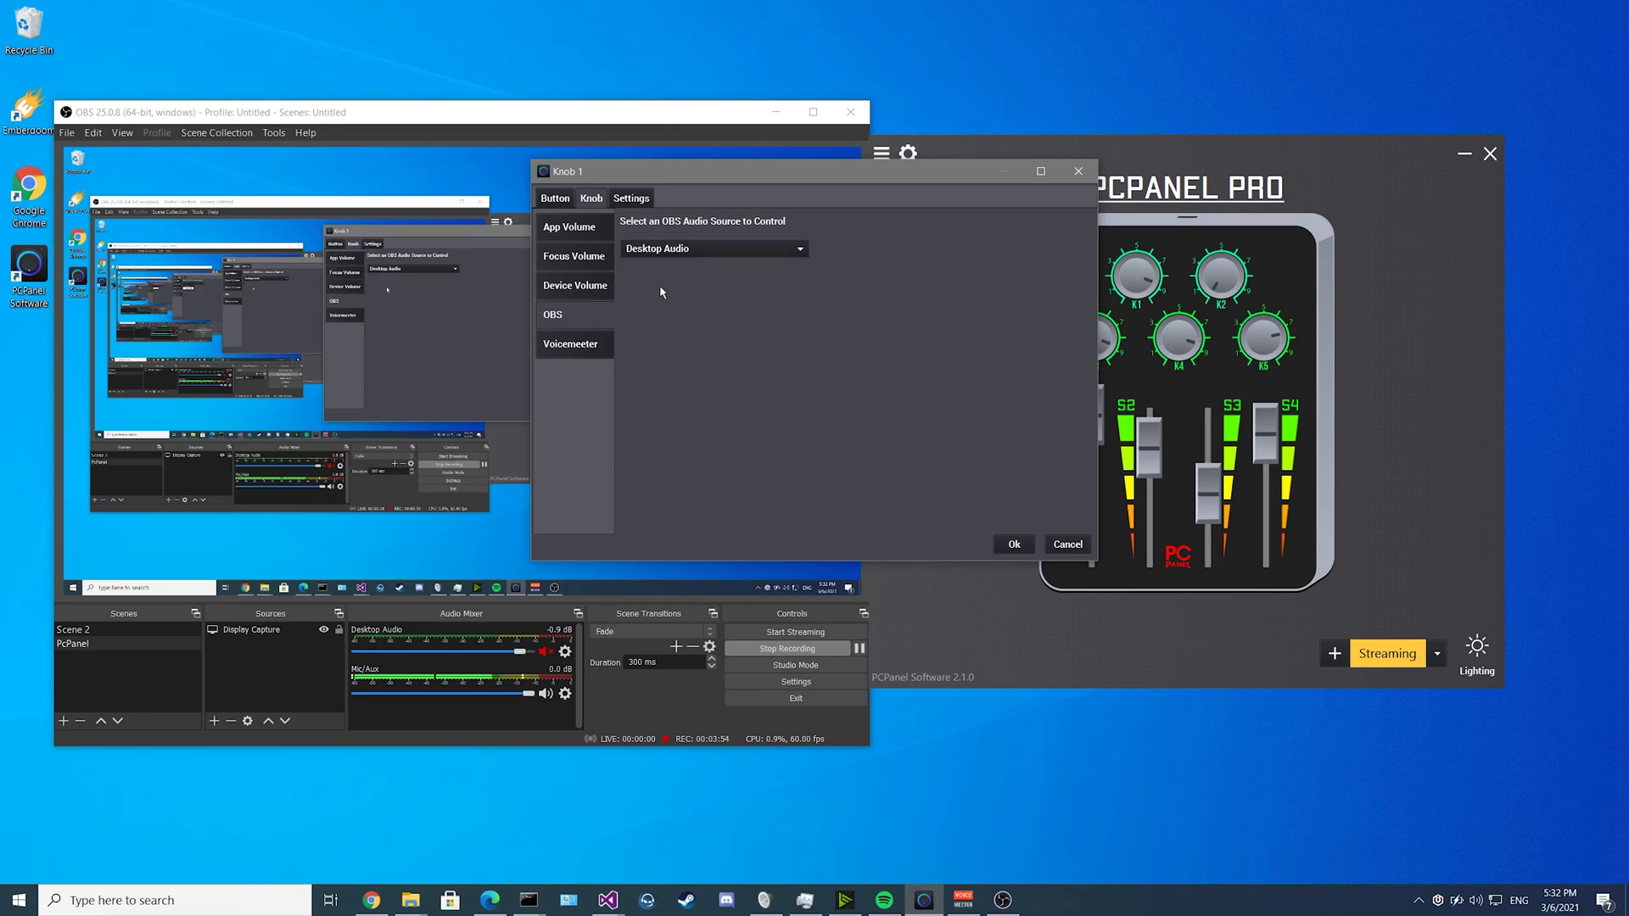
click(1012, 546)
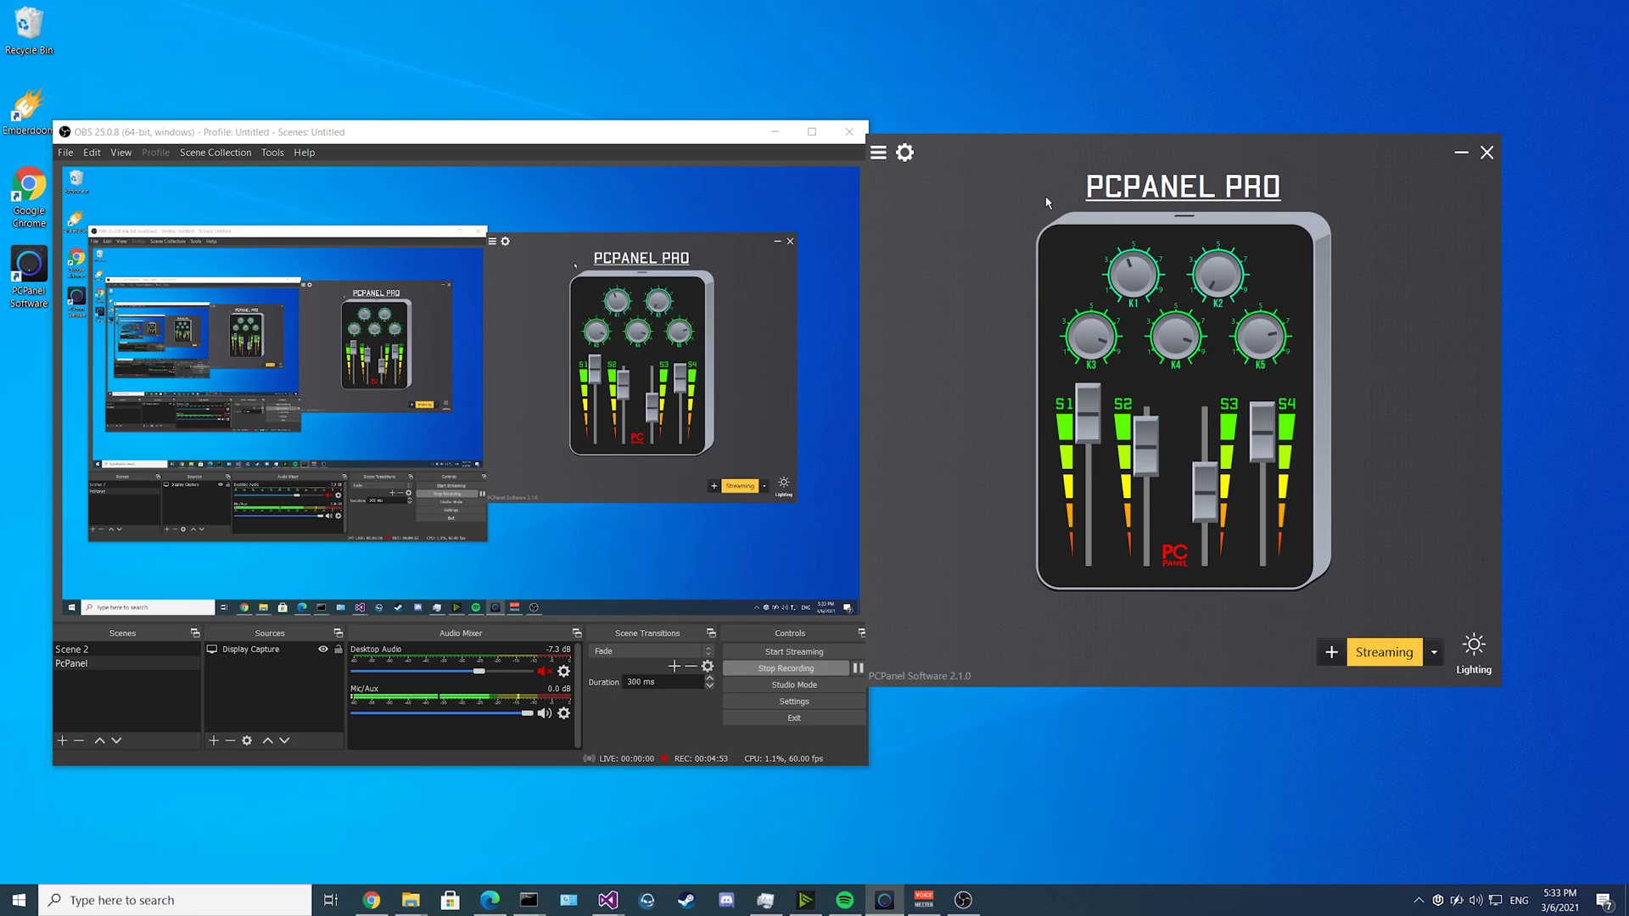
Minimize OBS, close PCPanel to the tray, and reopen it from the hidden tray icons.
click(963, 899)
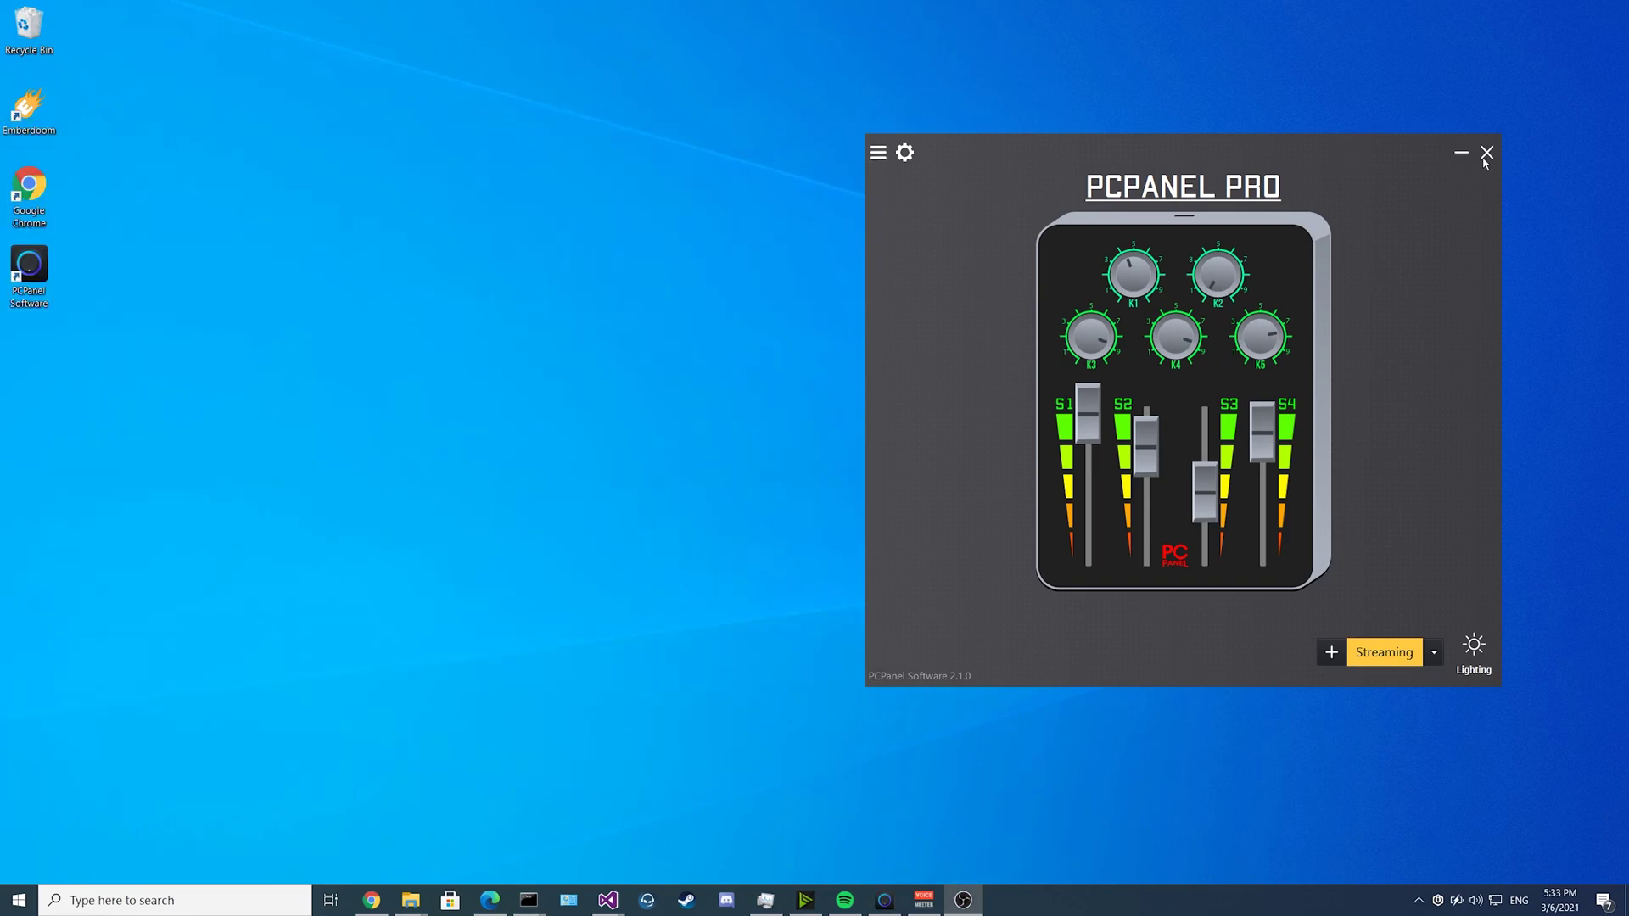
click(1485, 155)
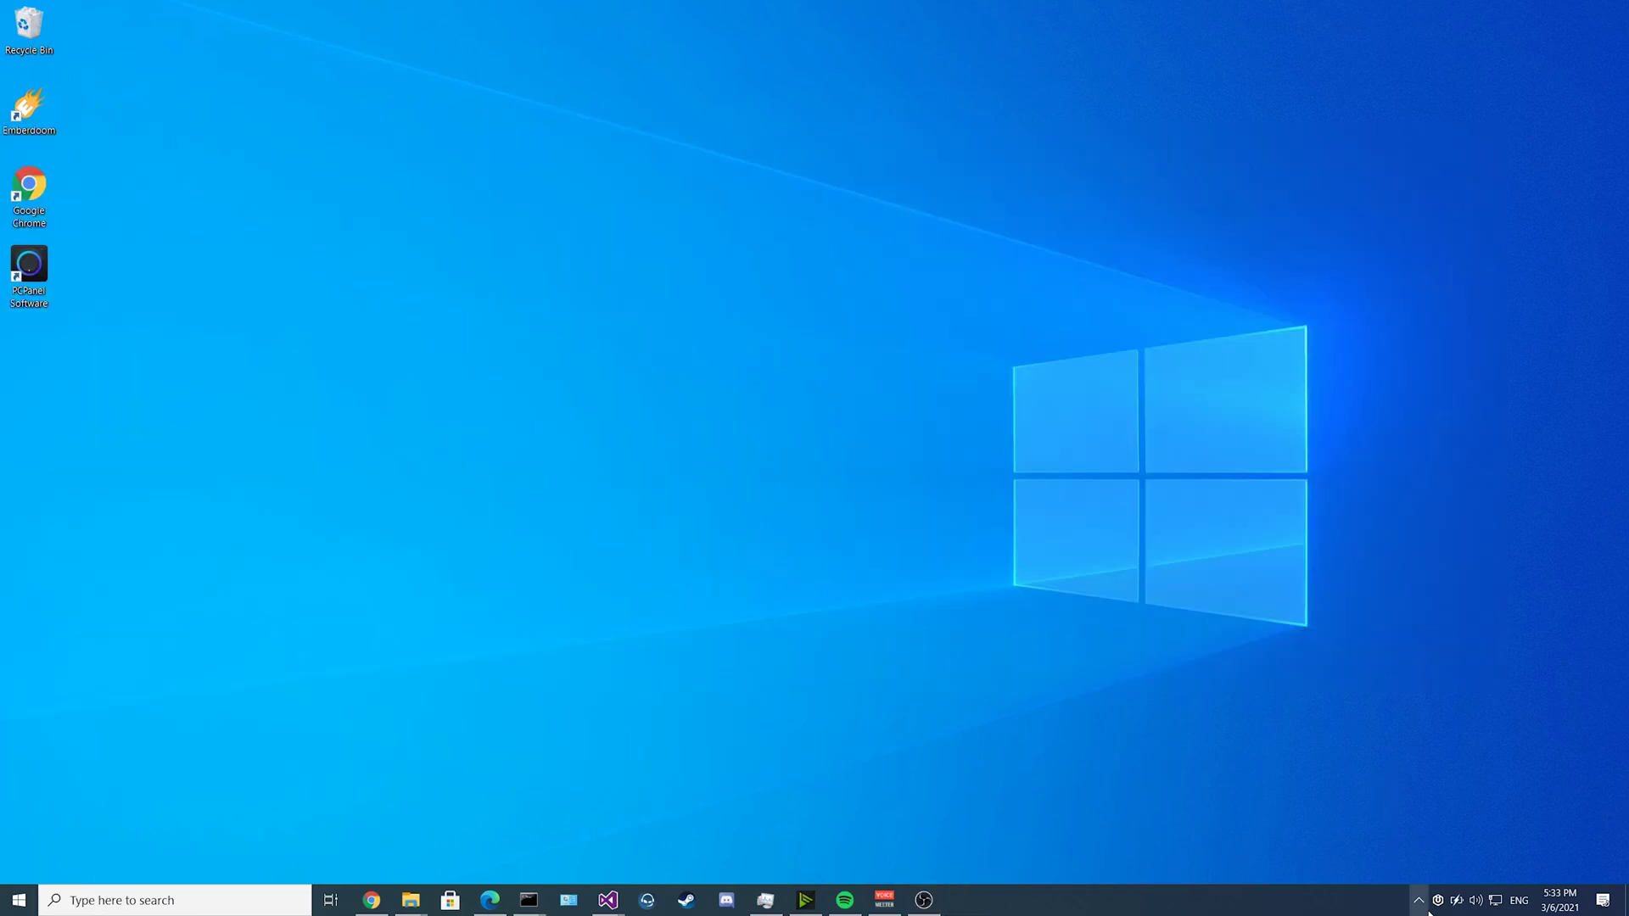
click(1422, 904)
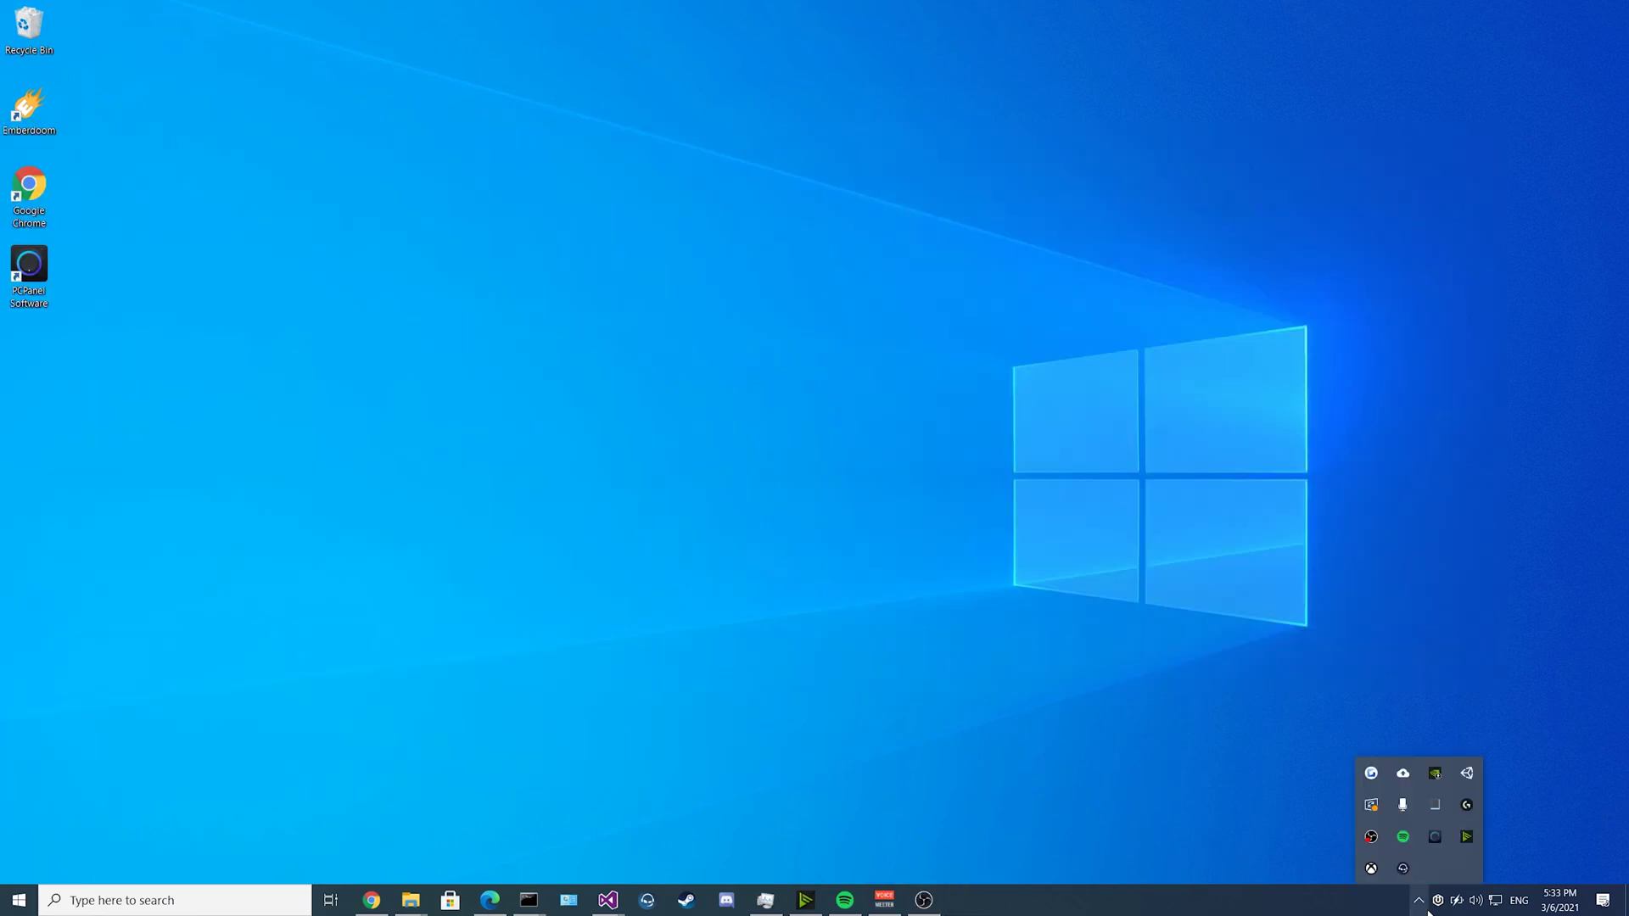
click(1435, 844)
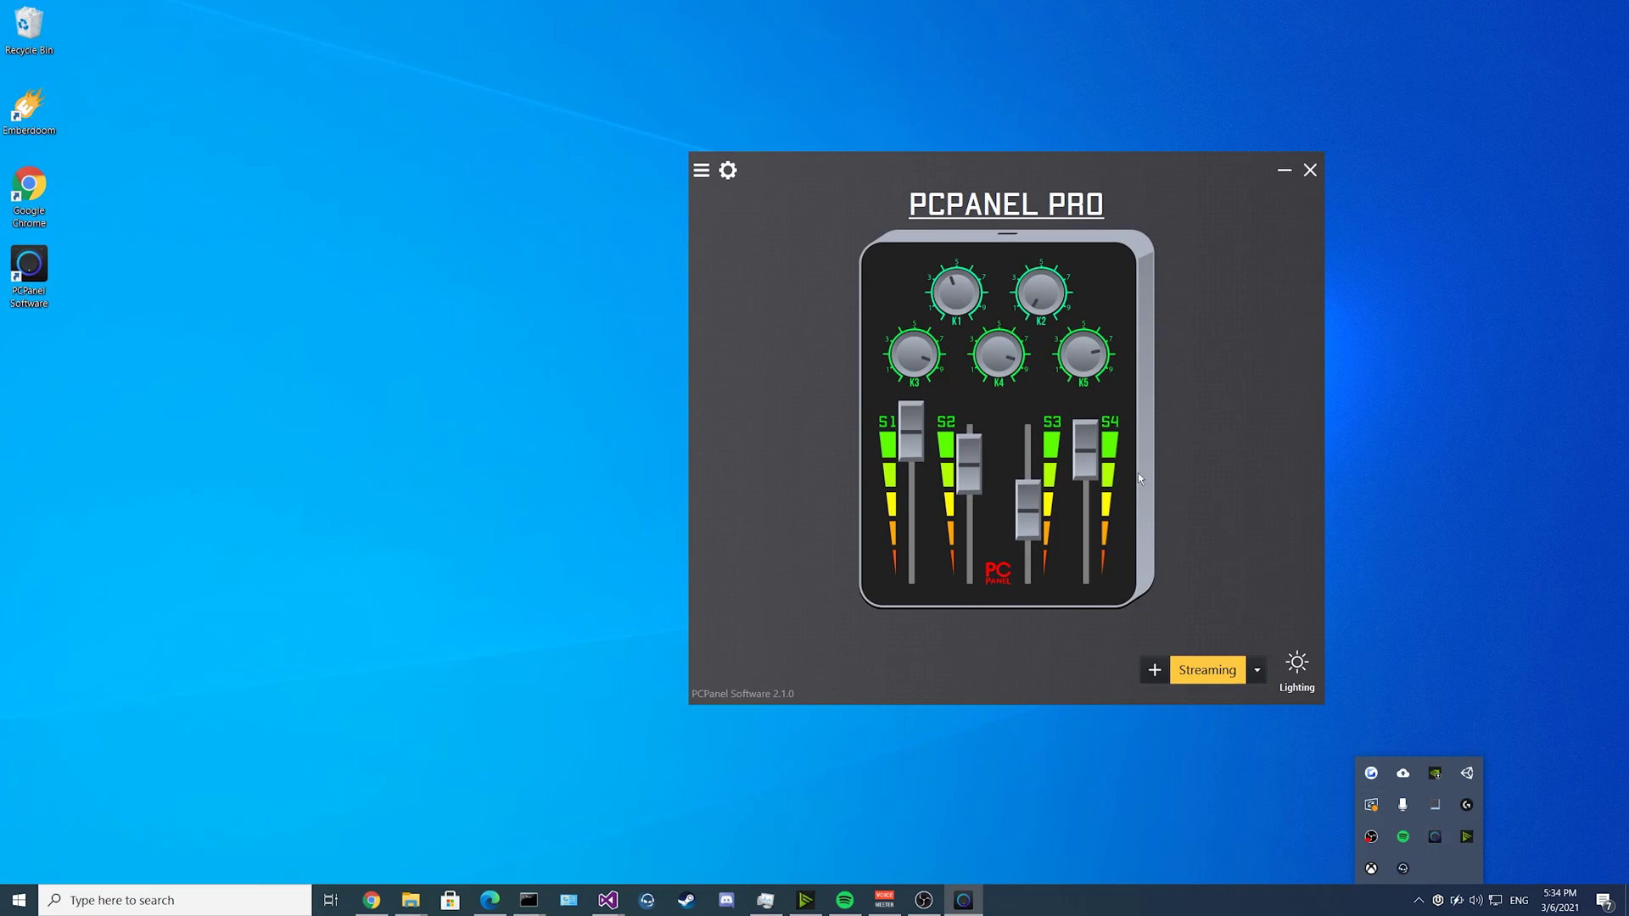
Relaunch PCPanel Software through a Windows search for 'pc', then close it to the tray.
click(246, 912)
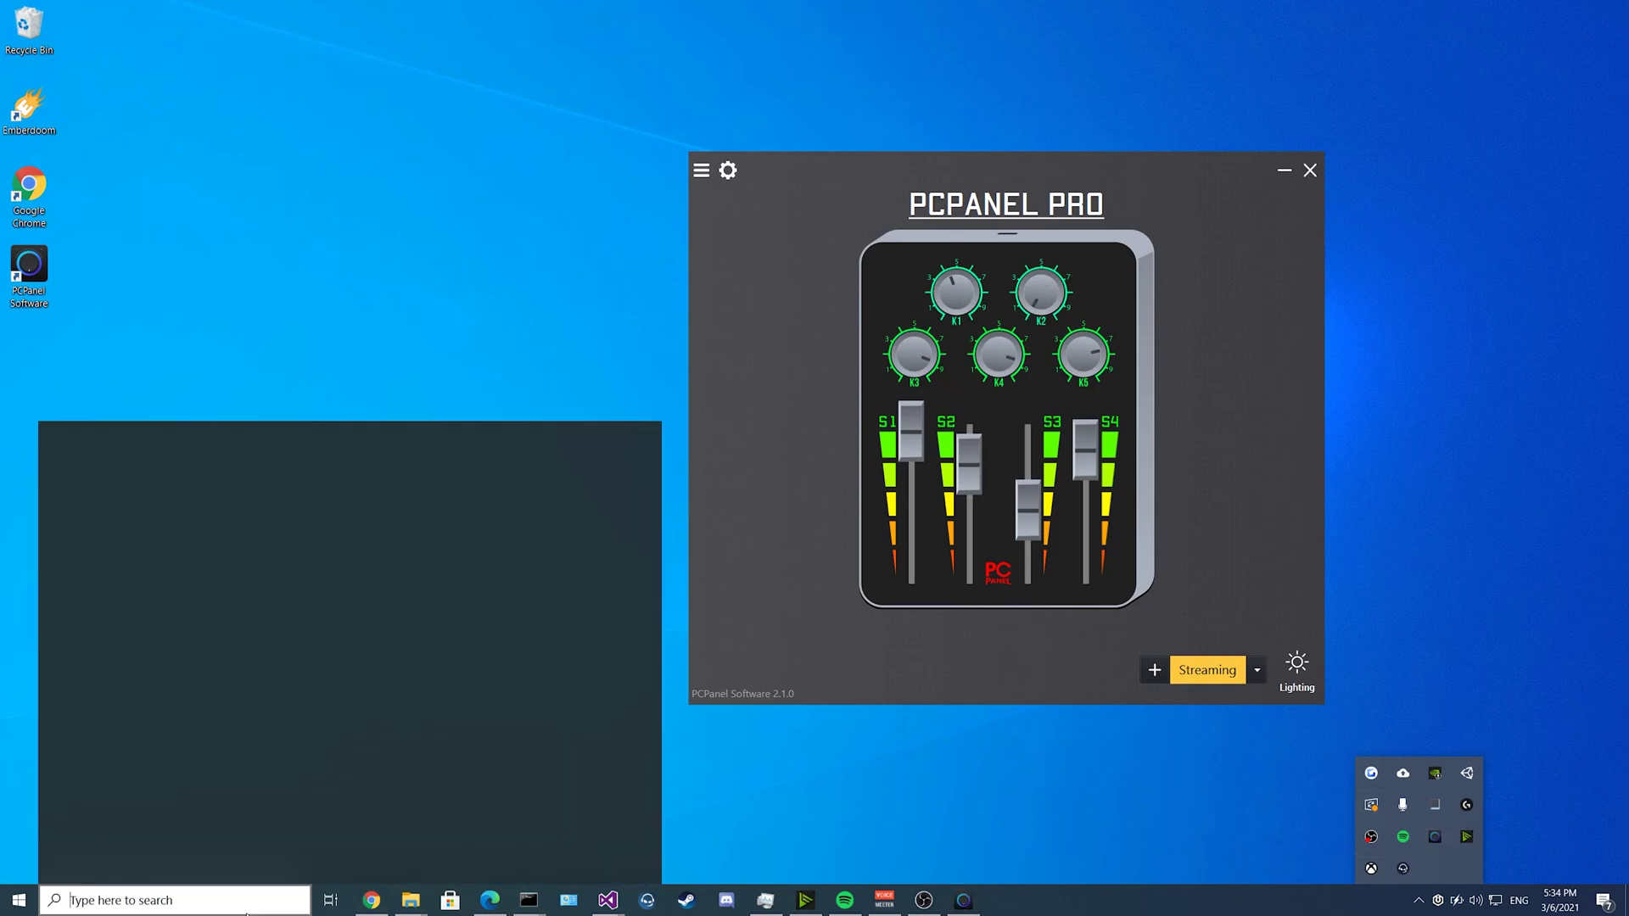
text(pcpanel)
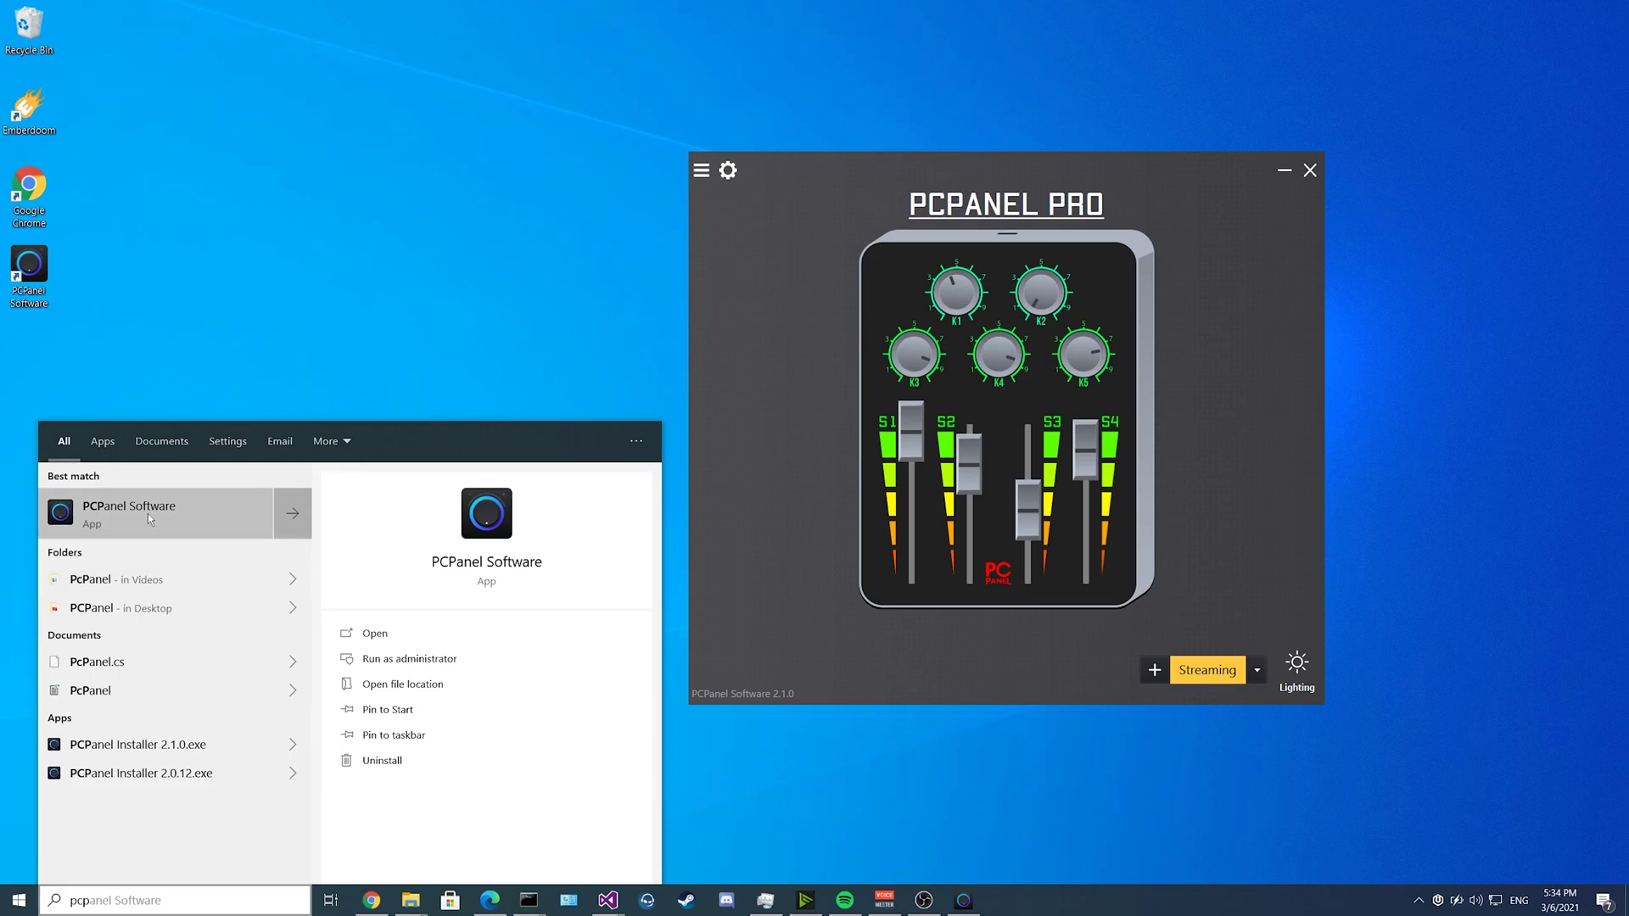
click(158, 519)
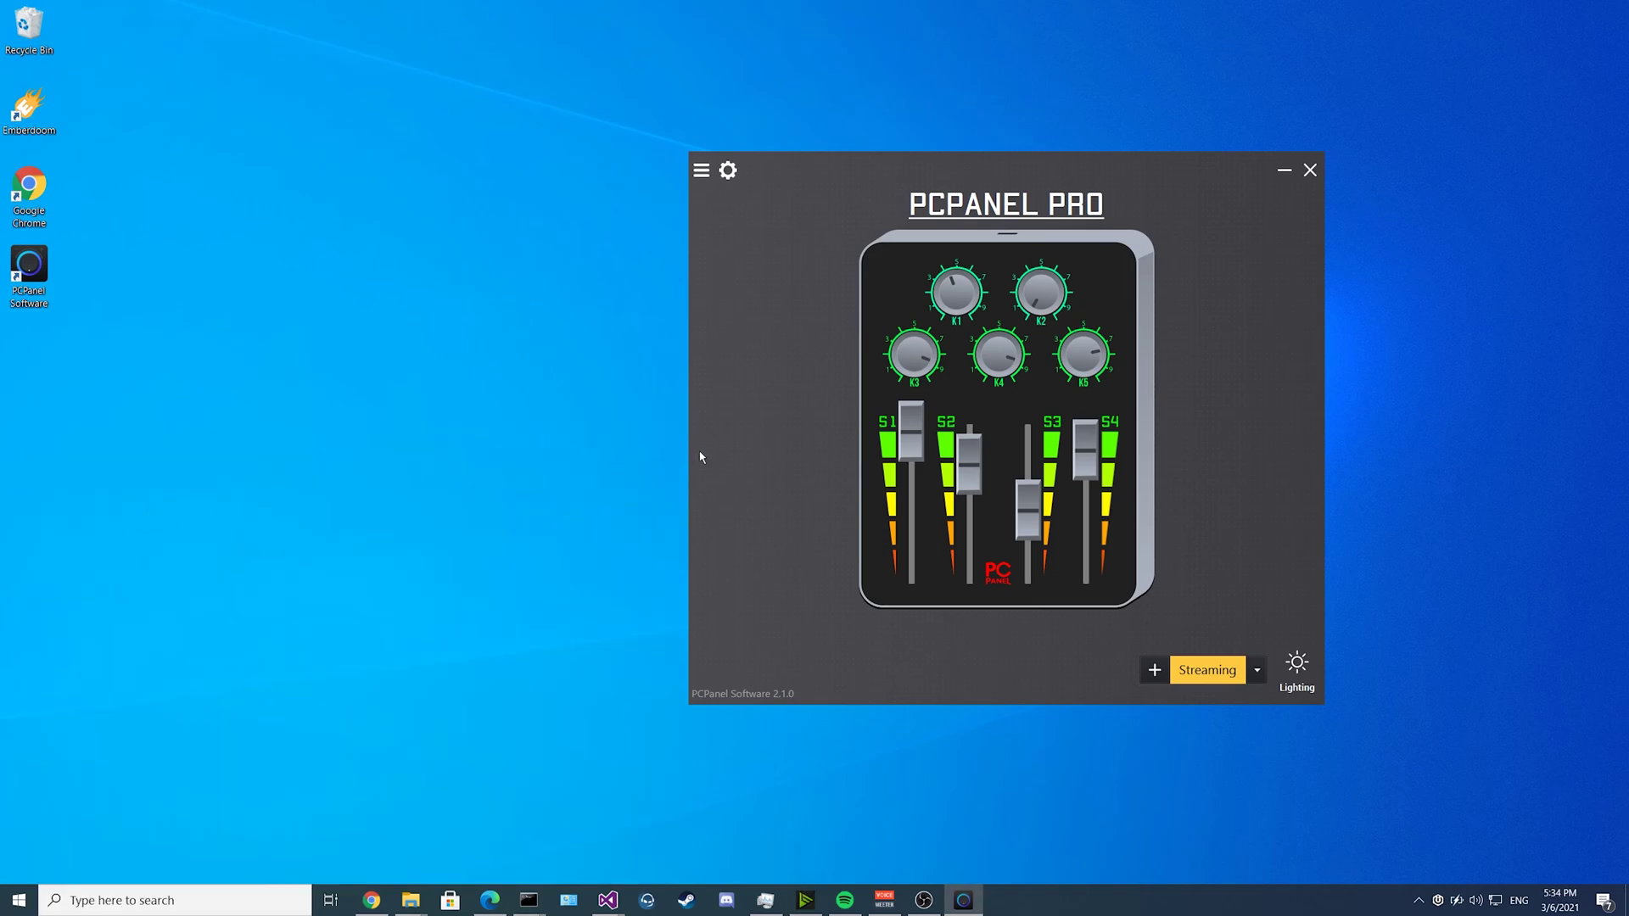
click(1309, 170)
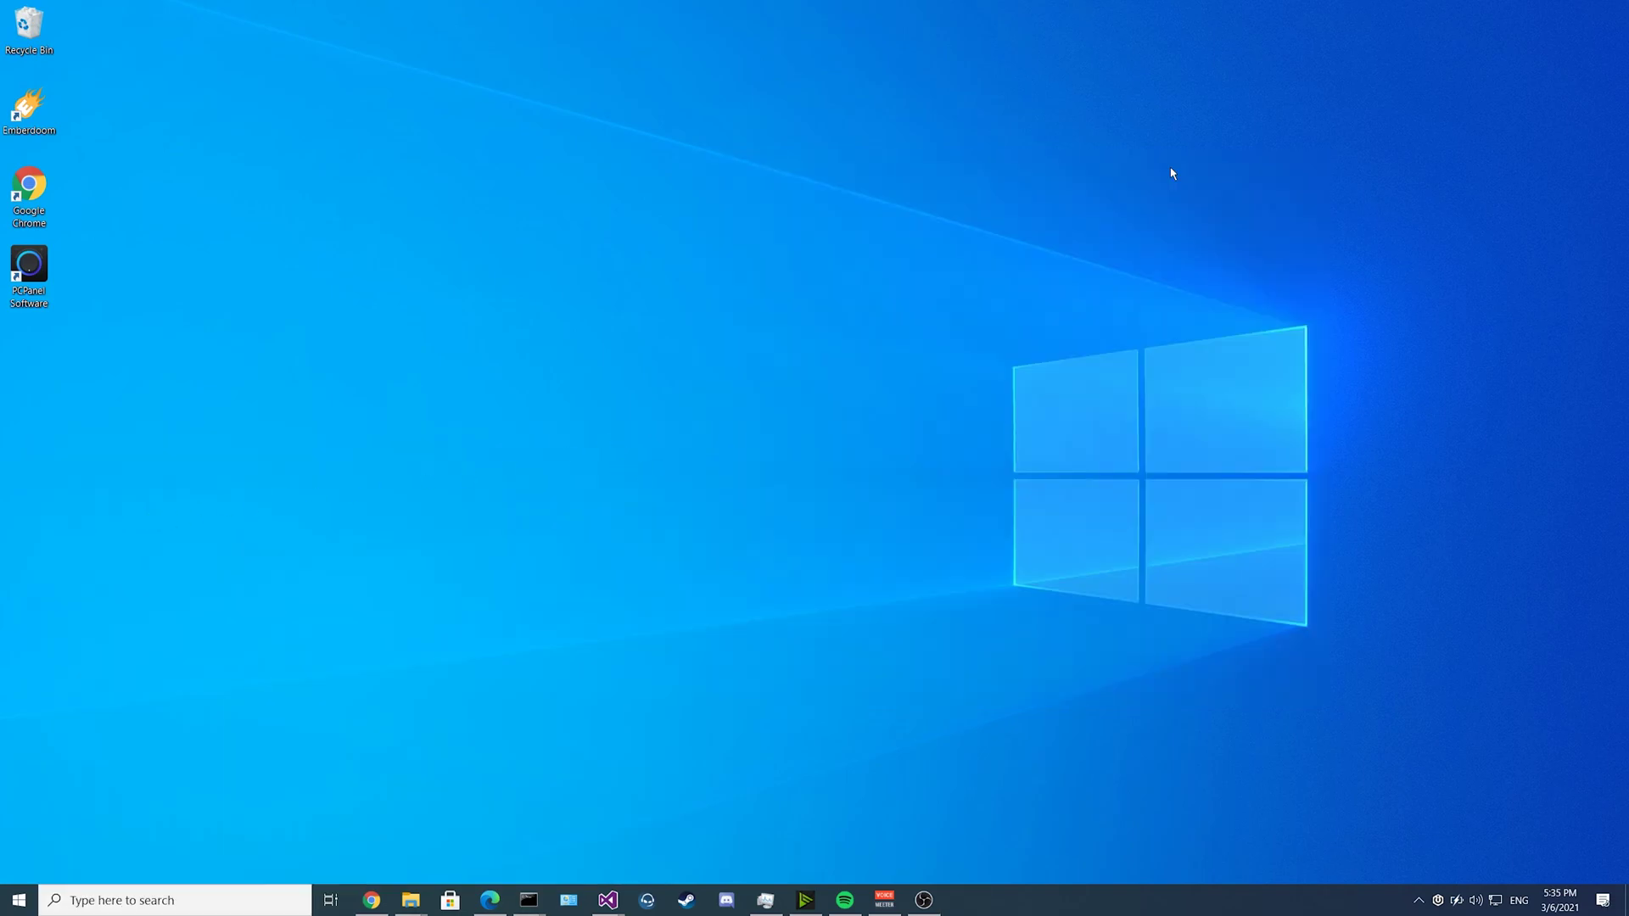